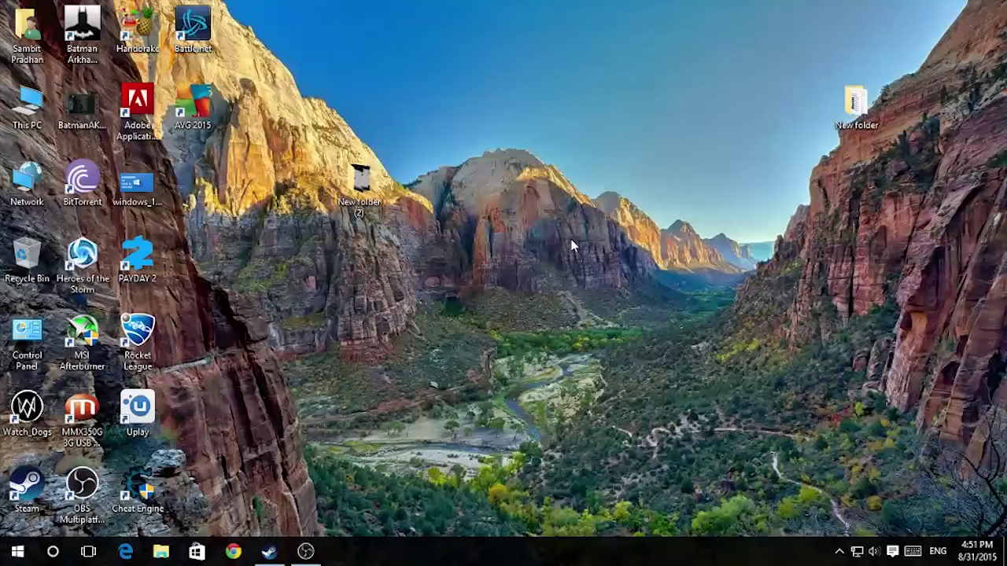
- Open the Start menu and resize the Calendar tile to Small
click(17, 551)
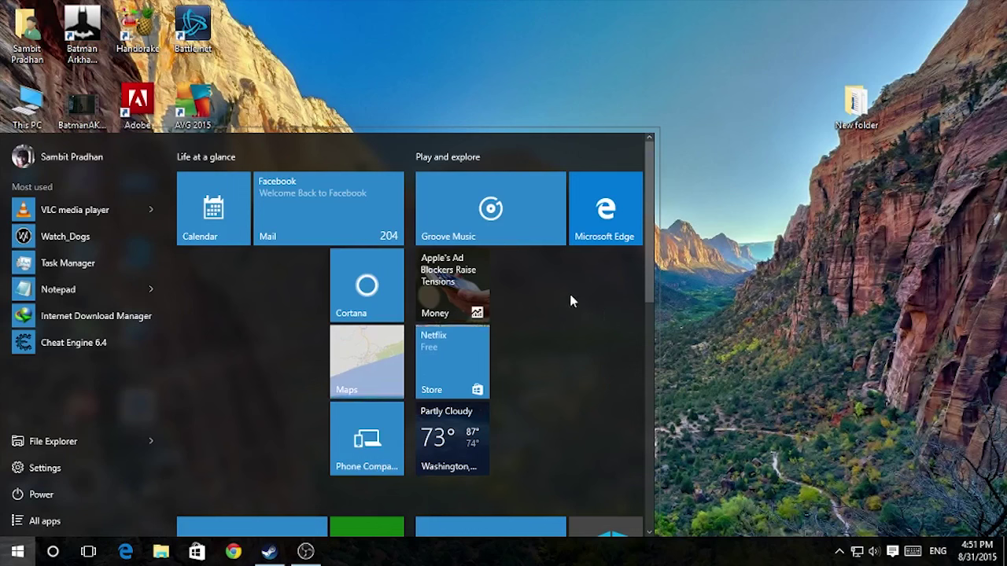
right_click(221, 221)
mouse_move(276, 260)
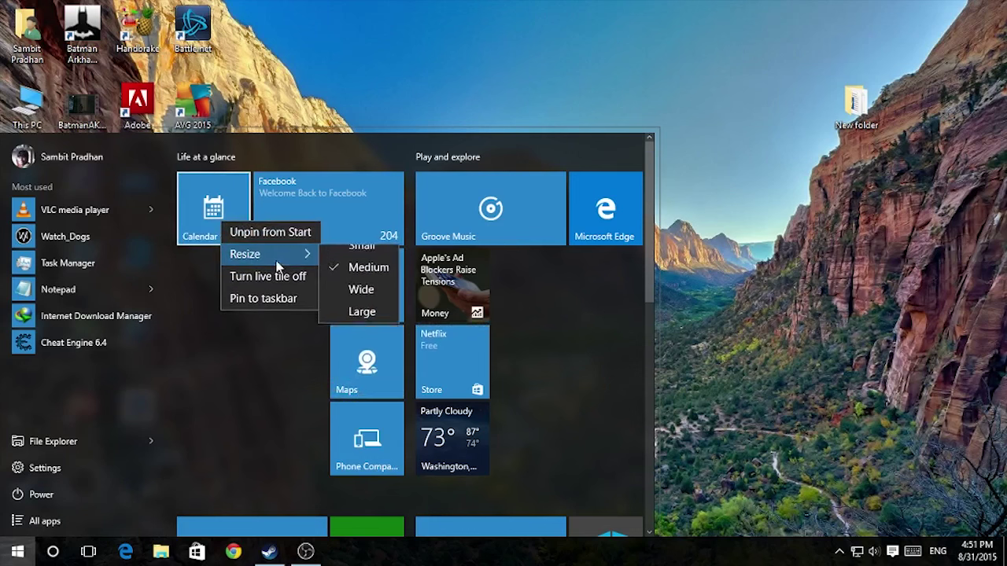
click(339, 262)
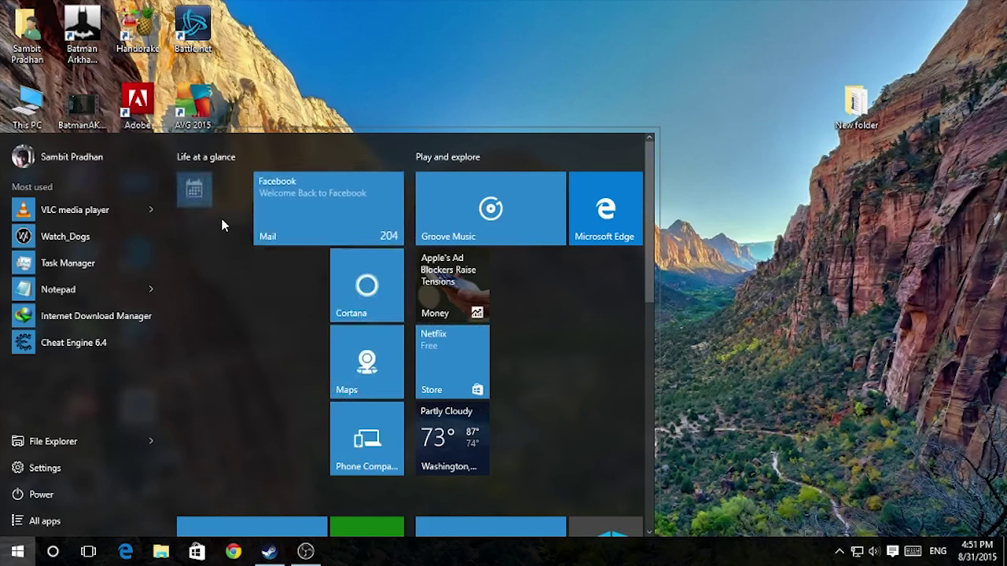
- Move the small Calendar tile down to the row beside Cortana and resize it to Wide
right_click(189, 203)
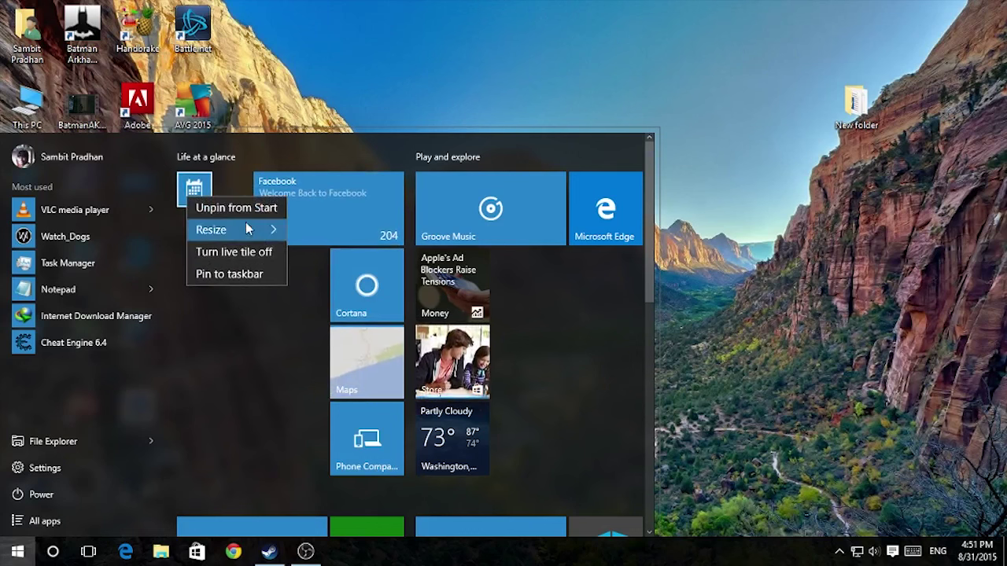
mouse_move(247, 227)
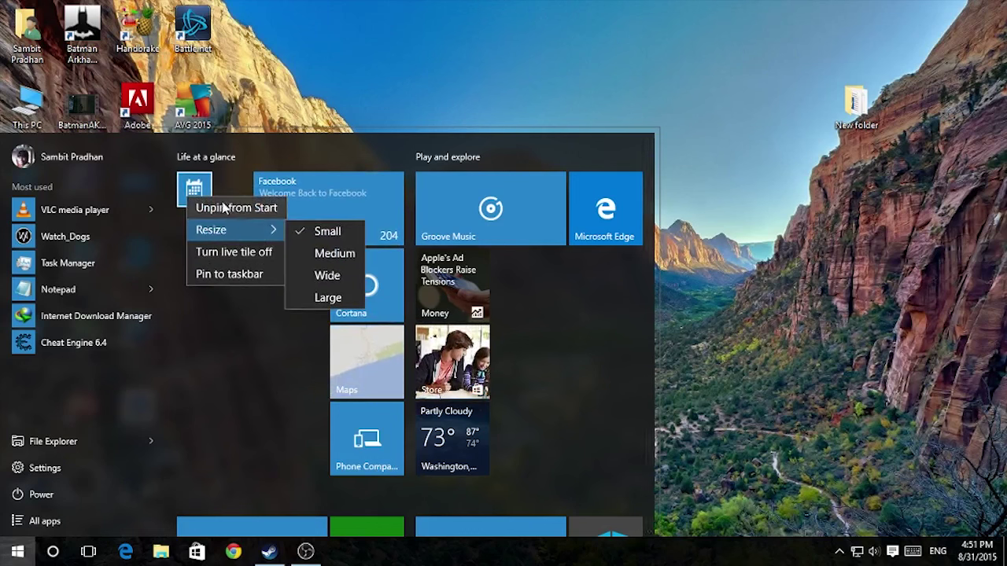
click(551, 345)
drag(197, 203, 196, 284)
right_click(201, 270)
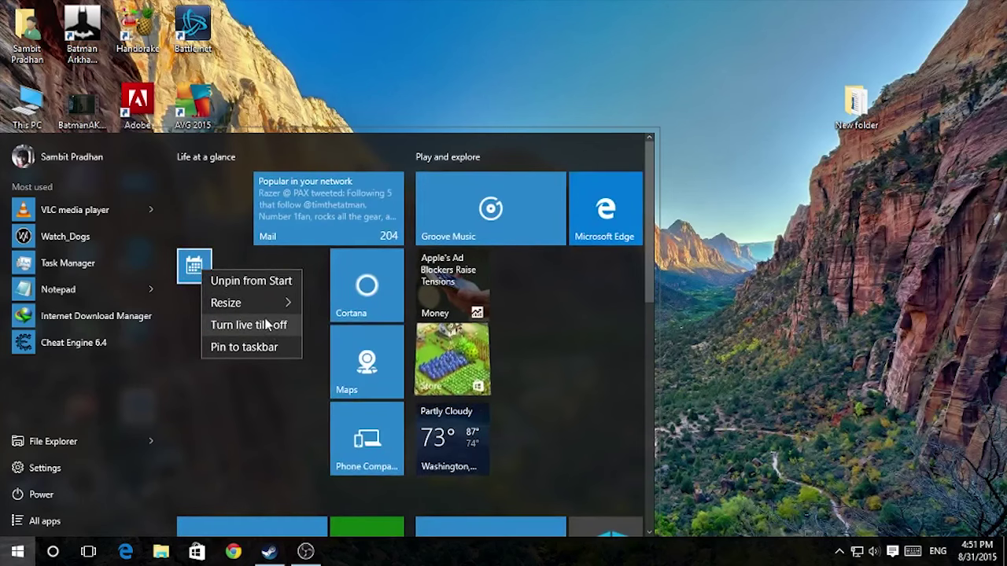
mouse_move(260, 311)
click(341, 347)
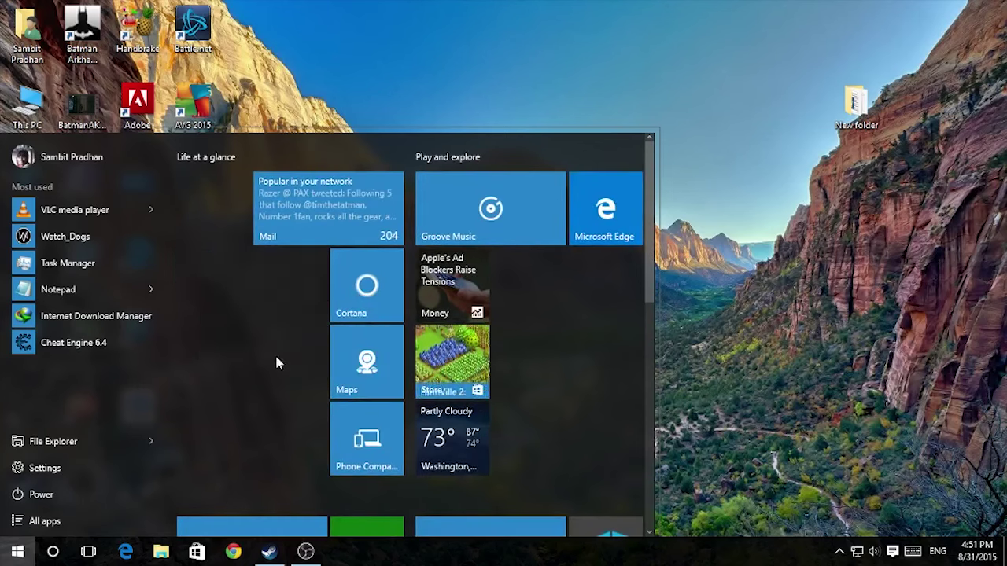
- Resize the Calendar tile to Large
right_click(261, 278)
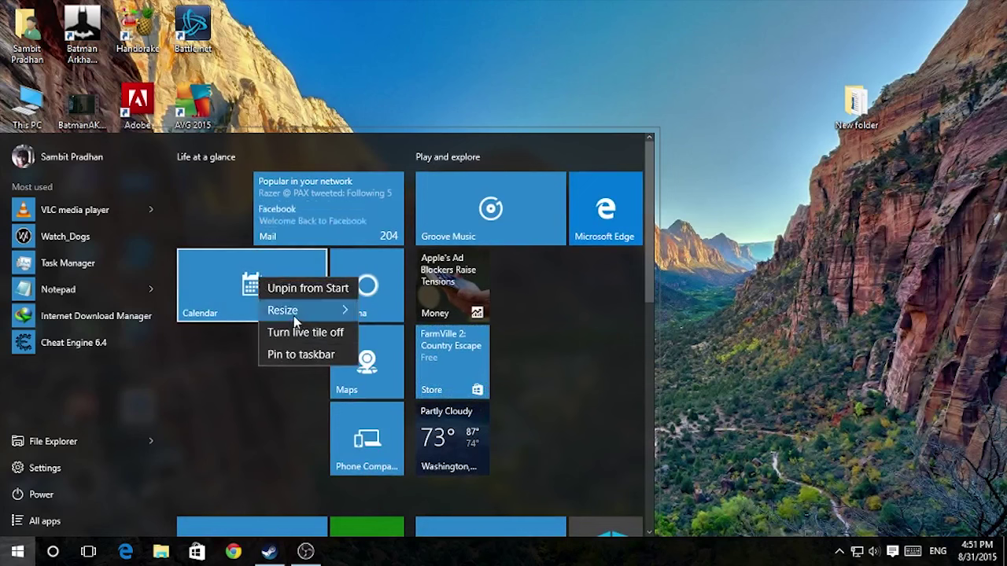
mouse_move(349, 313)
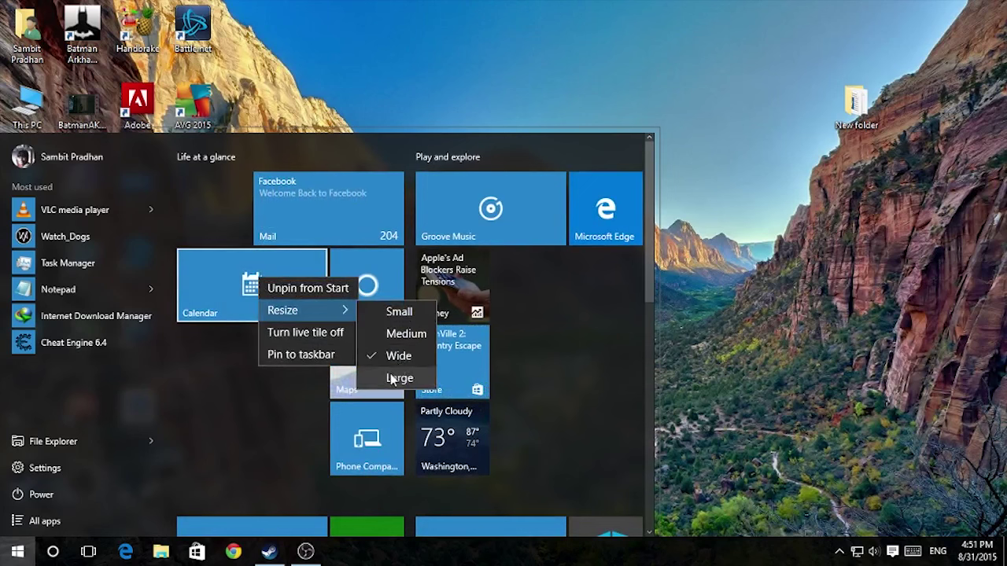
click(398, 377)
- Resize the Calendar tile to Medium and move it back up beside the Mail tile
right_click(268, 316)
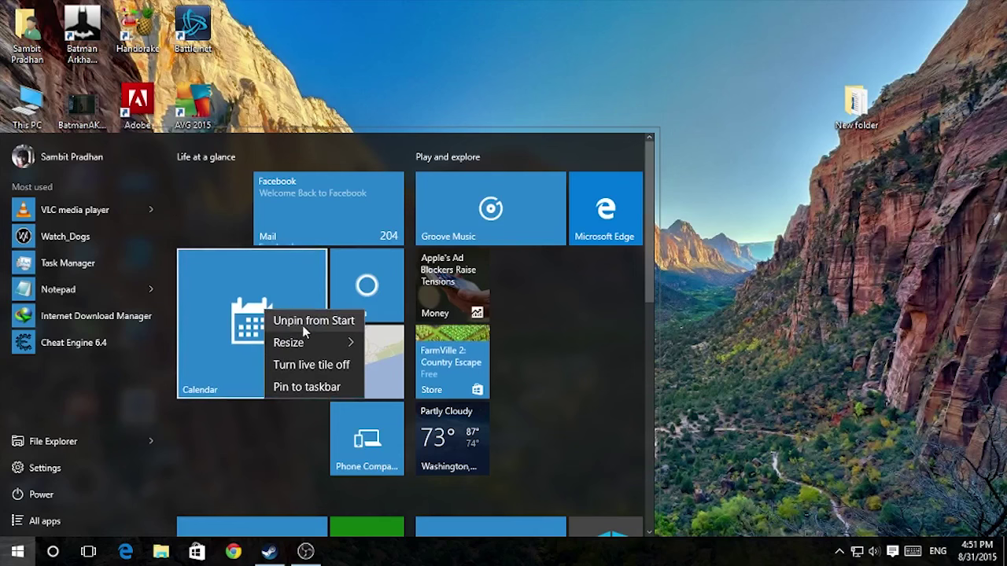
mouse_move(346, 342)
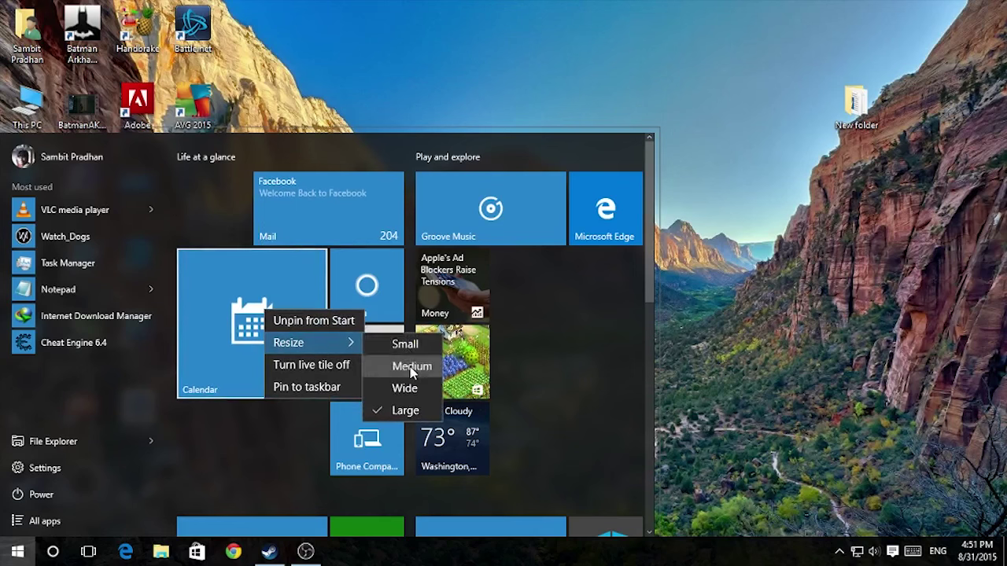
click(411, 373)
drag(228, 288, 229, 211)
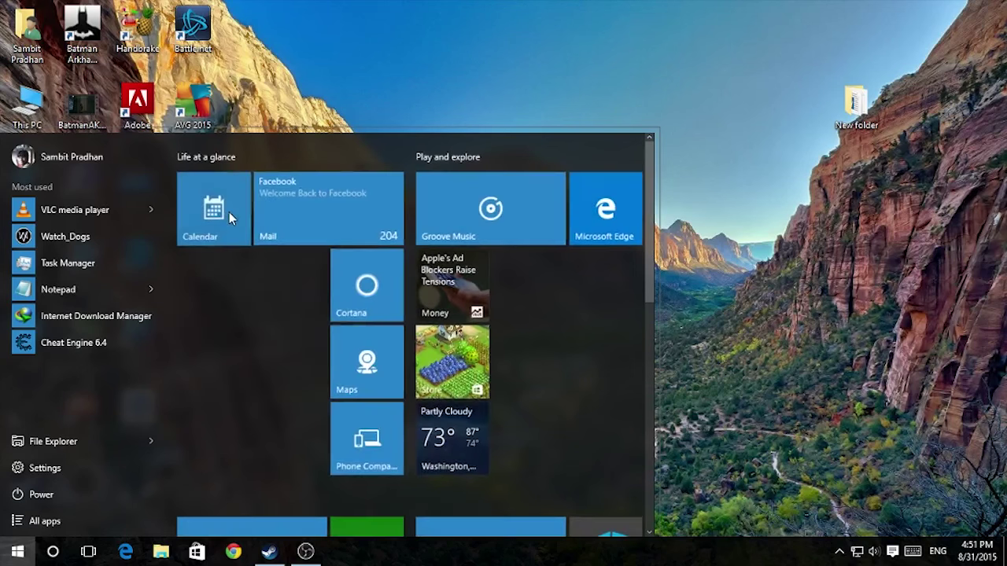
- Turn the Store tile's live updates off and back on
right_click(229, 211)
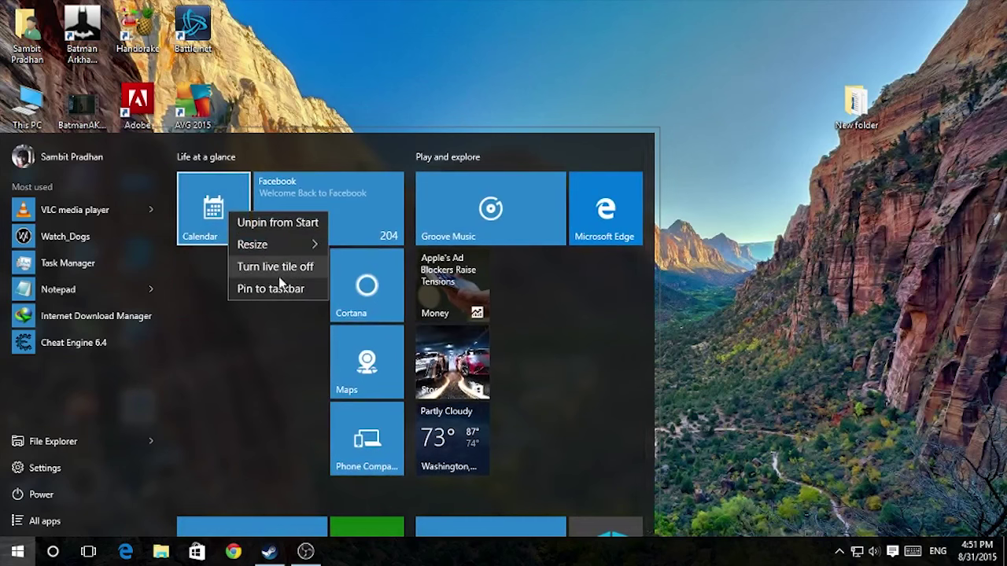
click(270, 357)
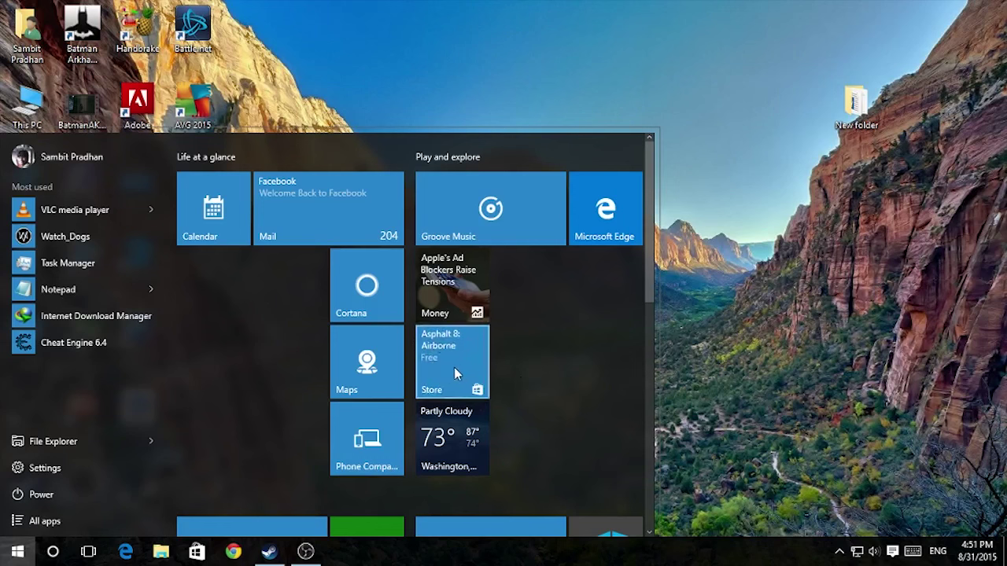
right_click(454, 367)
click(509, 429)
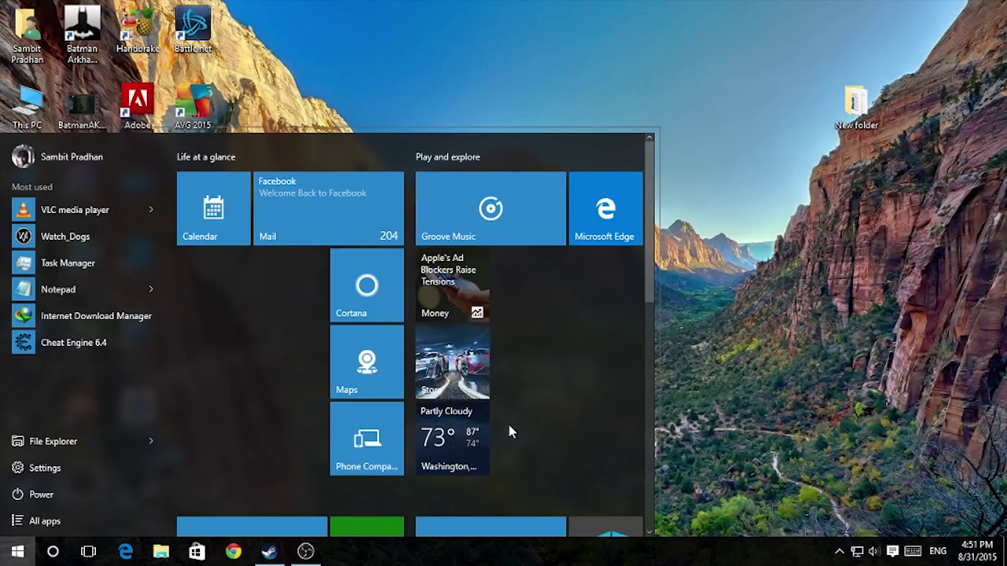
right_click(455, 372)
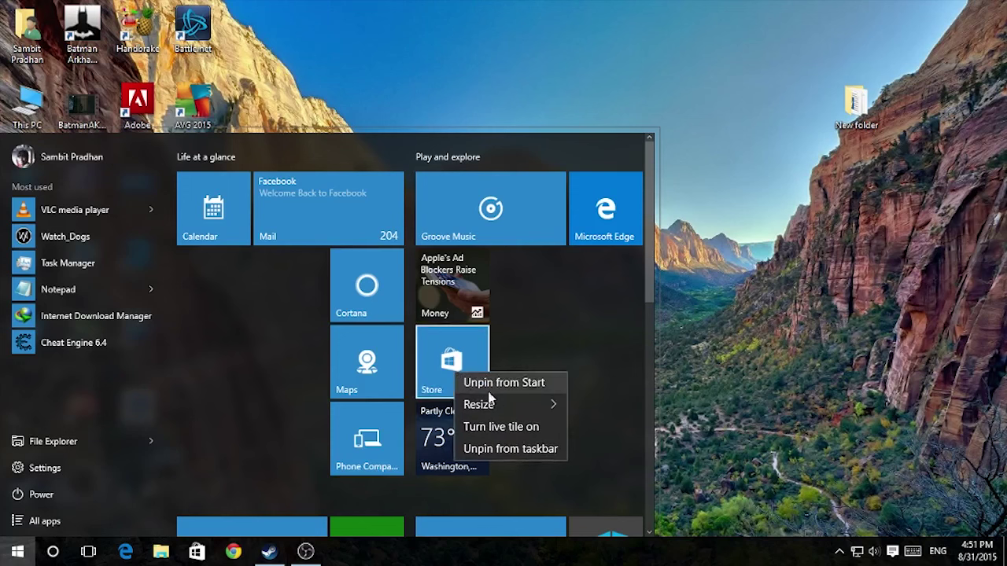
click(509, 428)
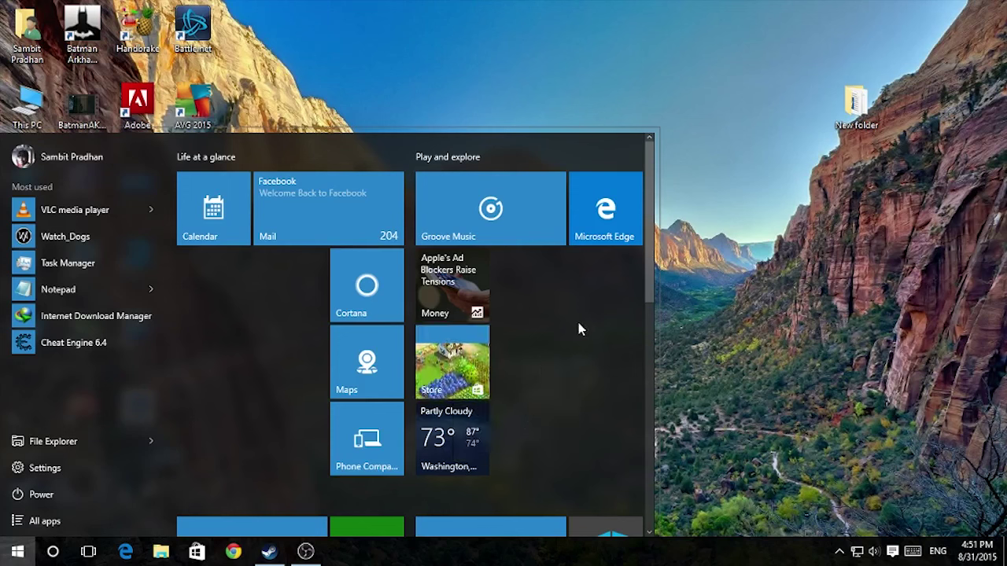
right_click(461, 316)
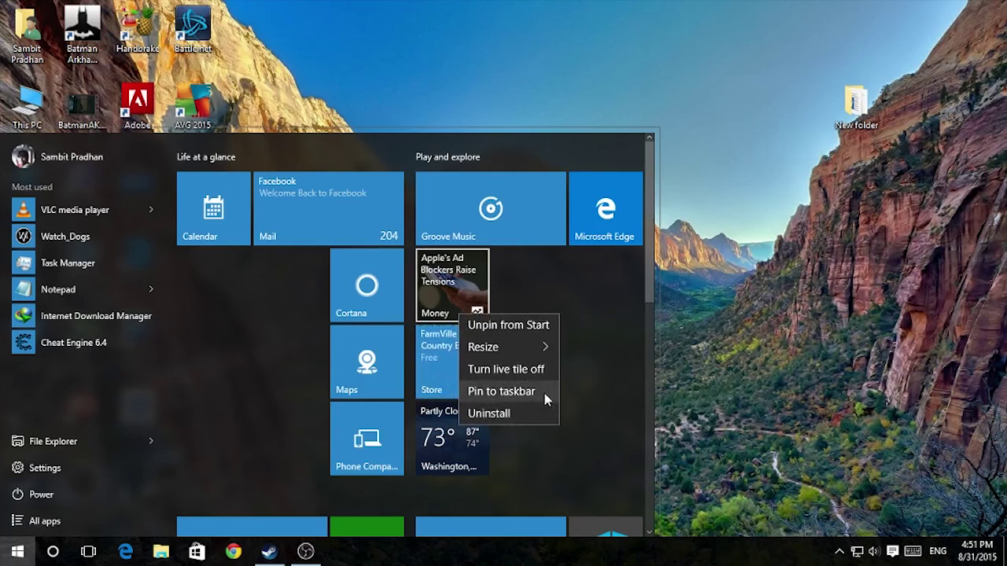
click(557, 288)
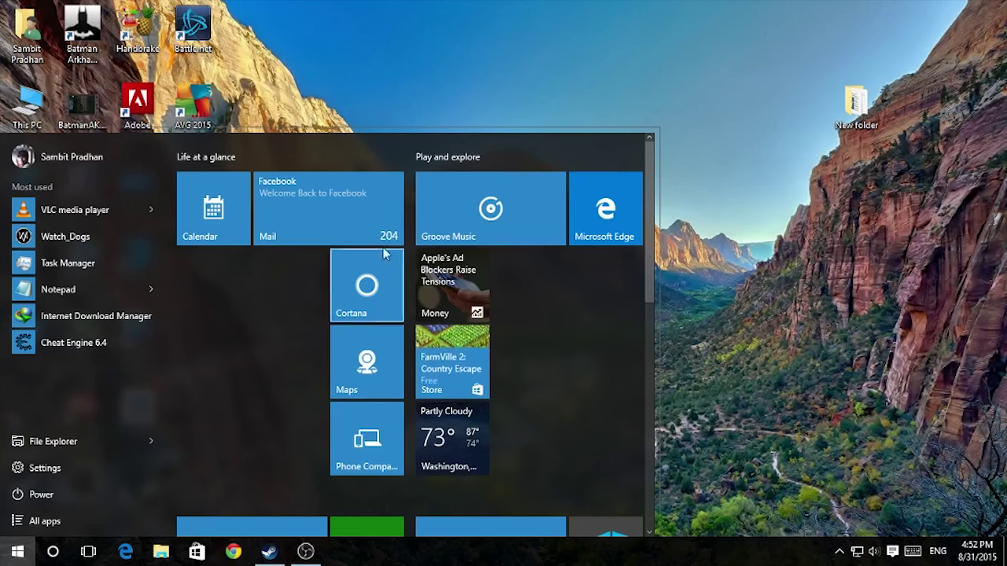
mouse_move(471, 435)
mouse_down()
mouse_move(546, 431)
mouse_move(461, 415)
mouse_move(472, 415)
mouse_up()
- Name the tile group containing Photos, Xbox and Microsoft Solitaire Collection "Group 1"
scroll(529, 448, down, 7)
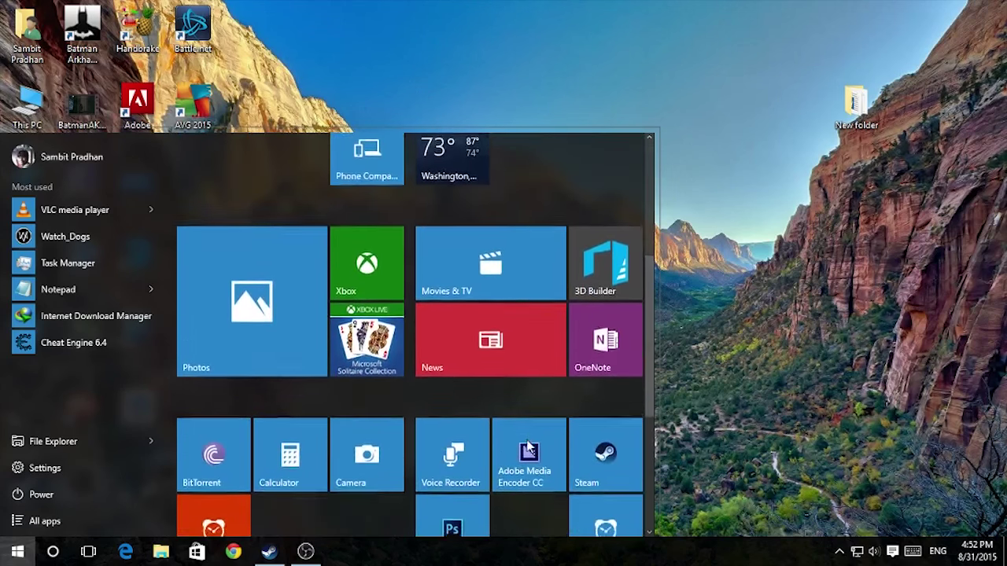
scroll(528, 499, up, 7)
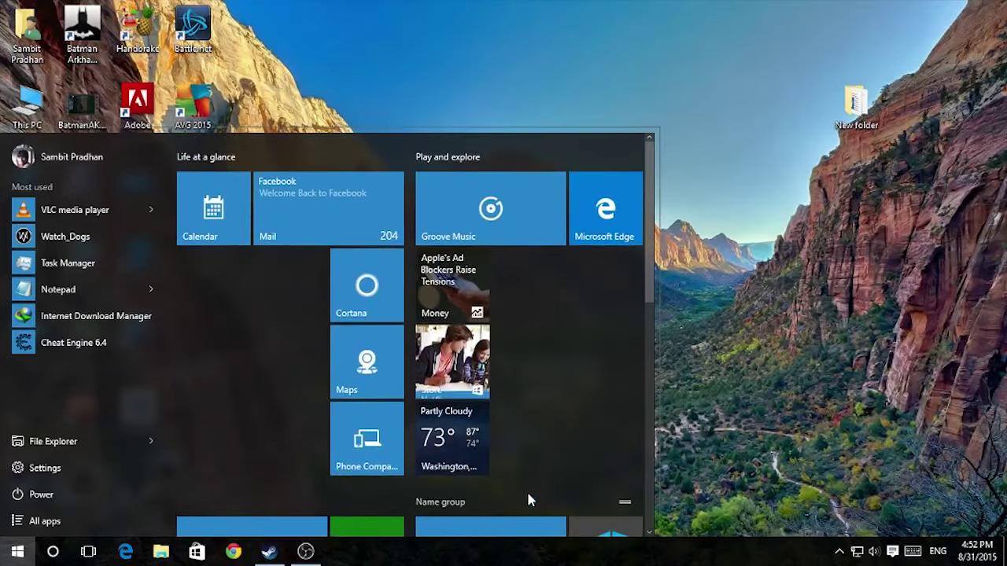
scroll(560, 429, down, 2)
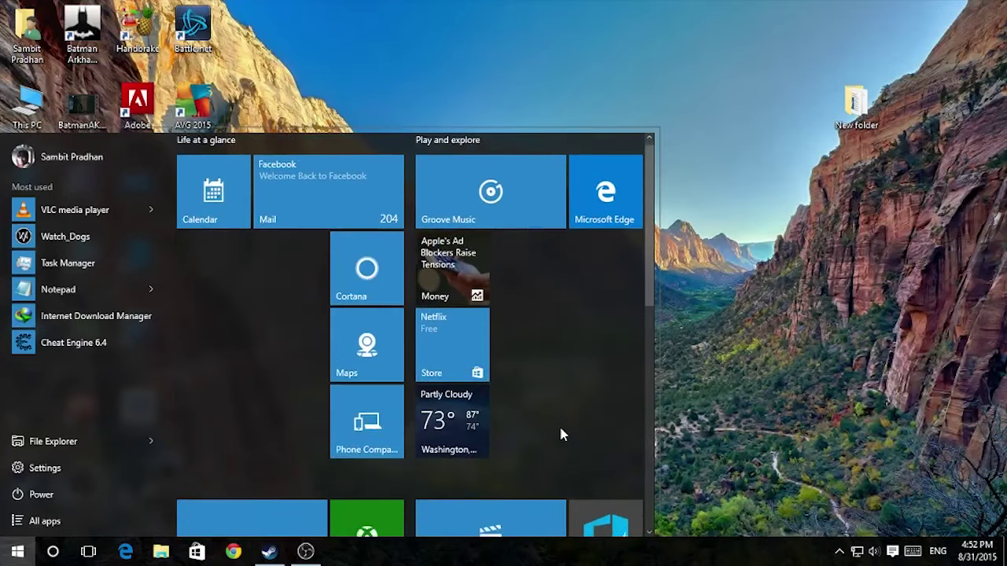
scroll(483, 418, down, 1)
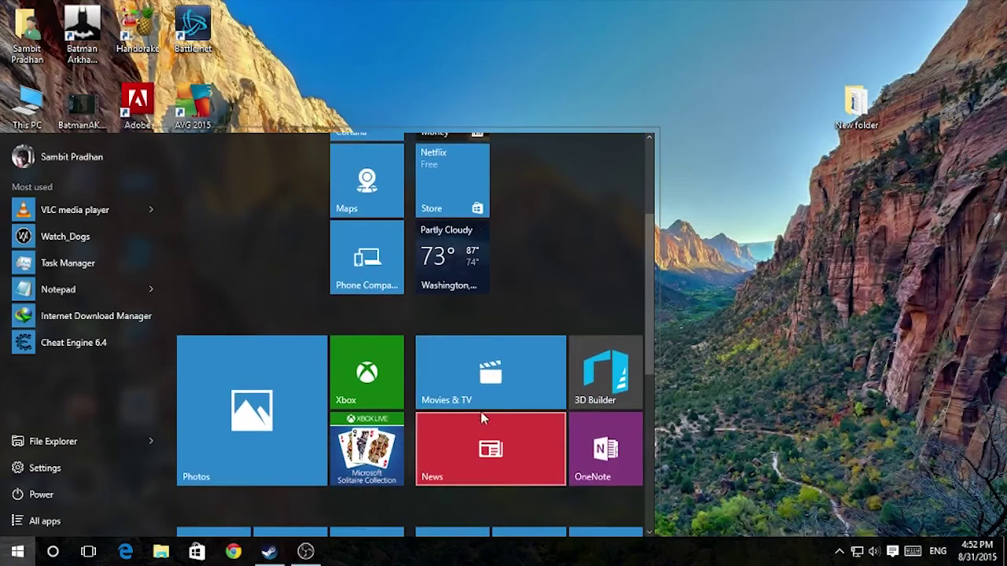
click(468, 320)
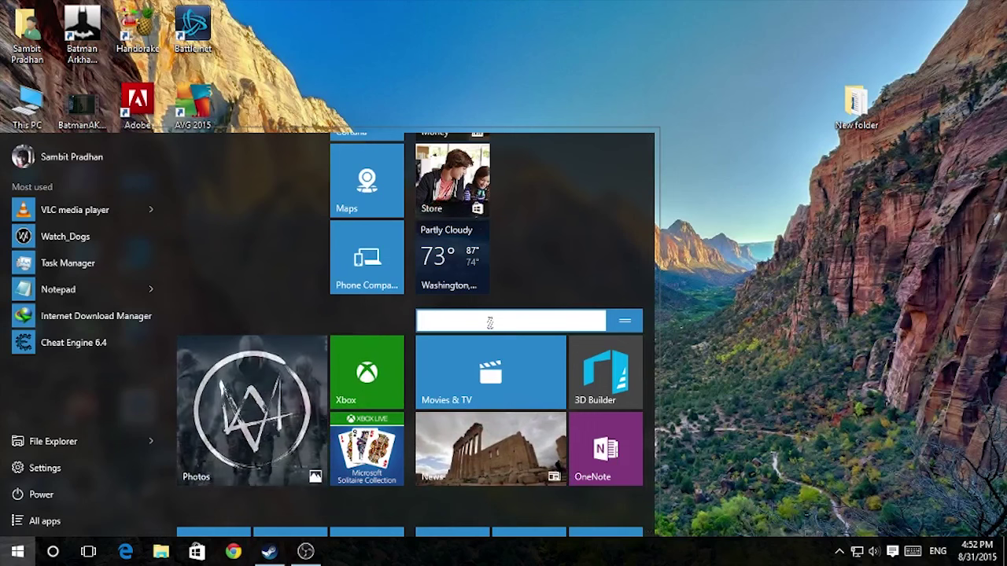
click(220, 320)
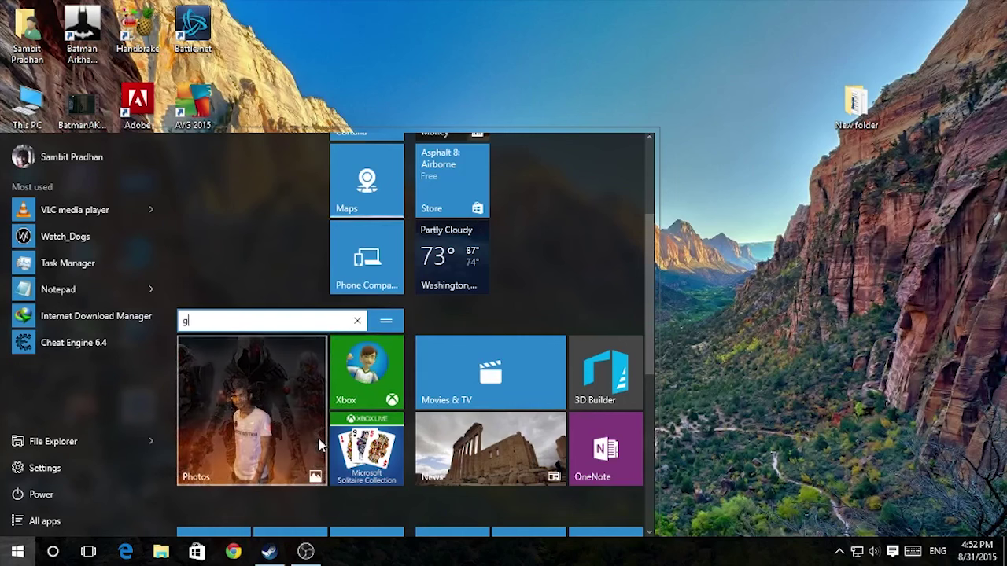
key(BackSpace)
text(Gr)
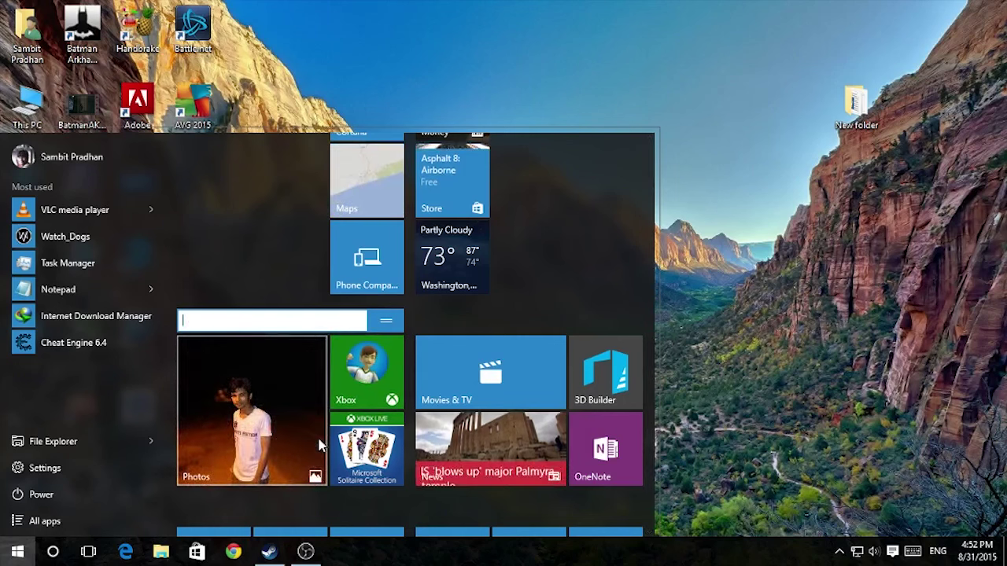
text(oup)
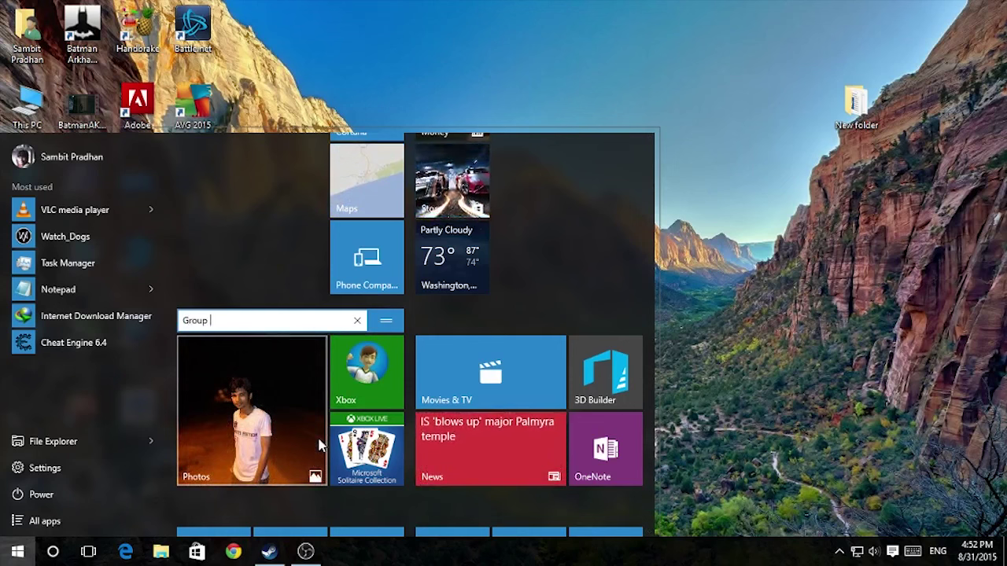
text( 1)
click(579, 277)
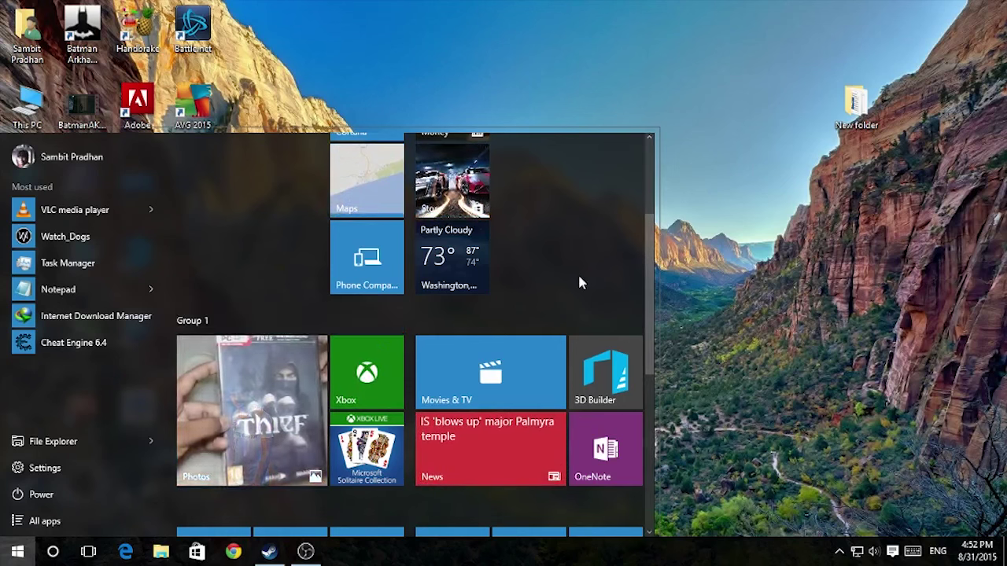
- Try to move the Group 1 tile group upward in the Start menu
scroll(579, 278, up, 3)
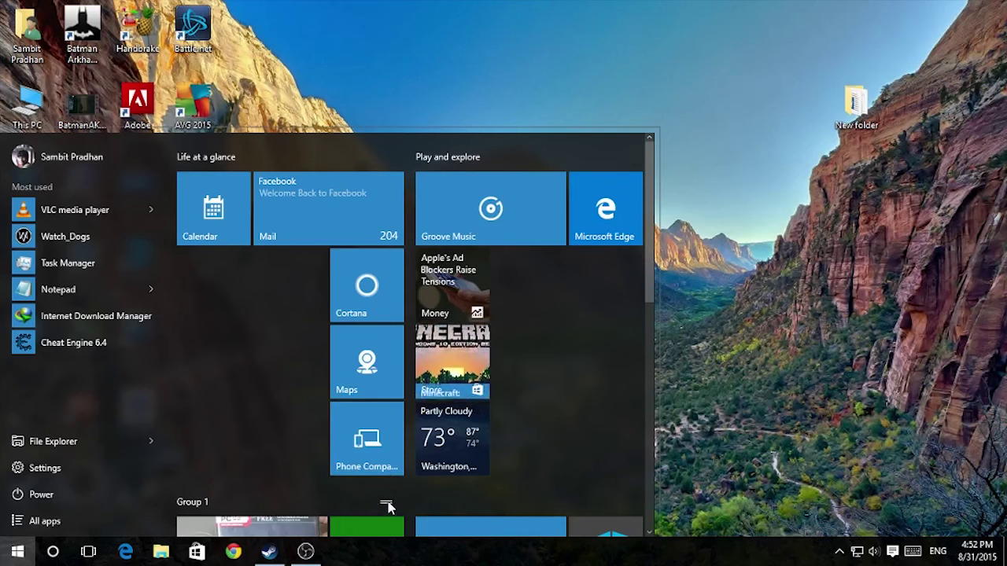
drag(384, 508, 387, 449)
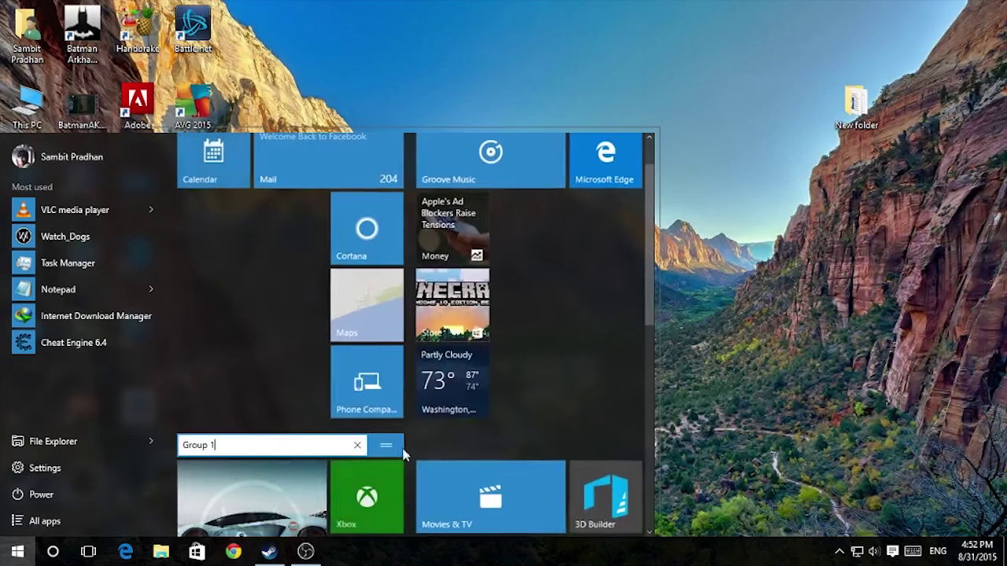
- Move the tile group containing Voice Recorder, Adobe Media Encoder CC and Steam below the group that starts with BitTorrent
scroll(550, 356, down, 5)
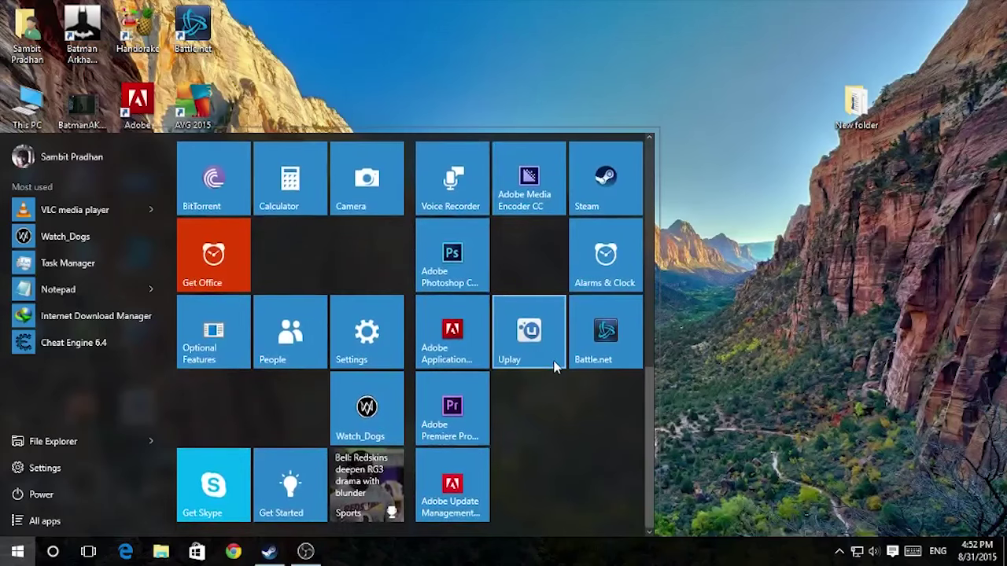
scroll(614, 308, up, 2)
mouse_move(637, 324)
drag(636, 324, 396, 521)
scroll(549, 366, down, 5)
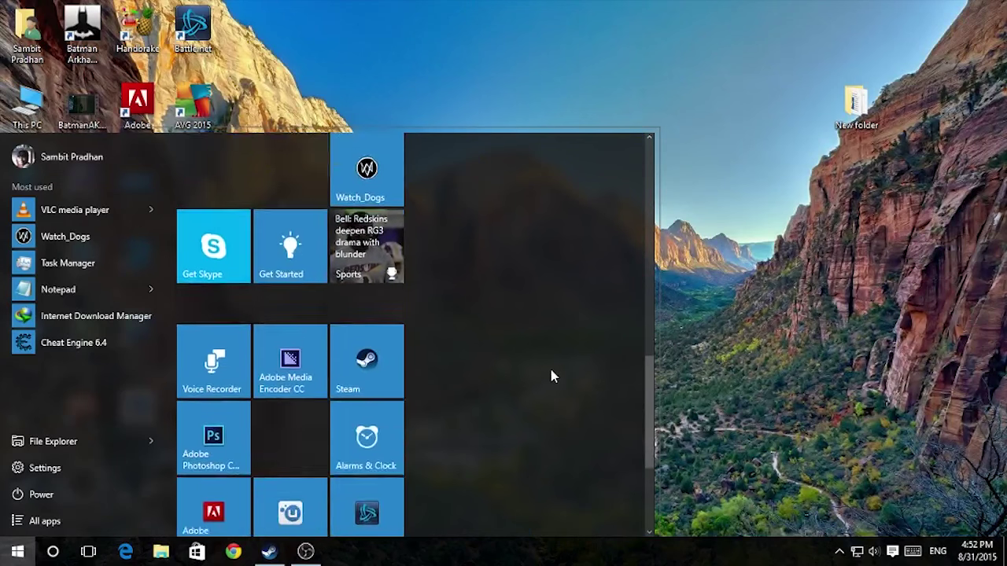
- Move the Voice Recorder and Steam tile group back beside the group that starts with BitTorrent
scroll(551, 376, up, 3)
scroll(410, 404, up, 4)
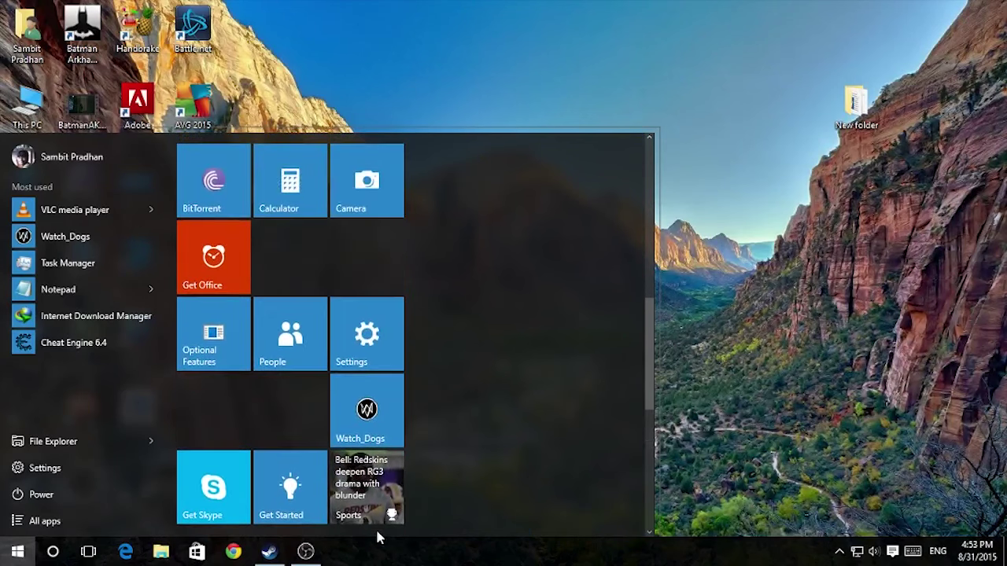
scroll(404, 470, down, 3)
drag(386, 431, 630, 265)
scroll(608, 464, up, 5)
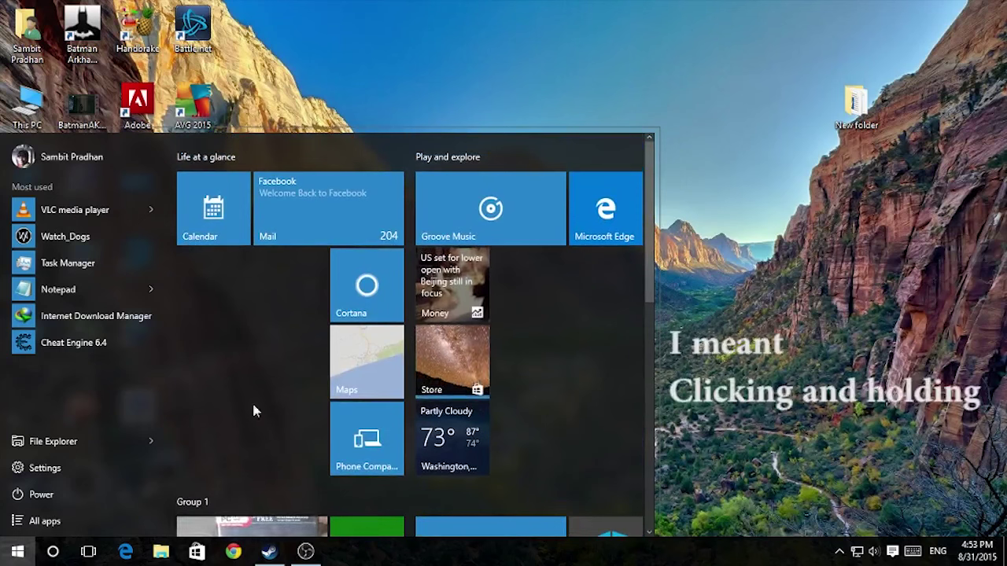
- Open the full list of installed apps in the Start menu
click(45, 521)
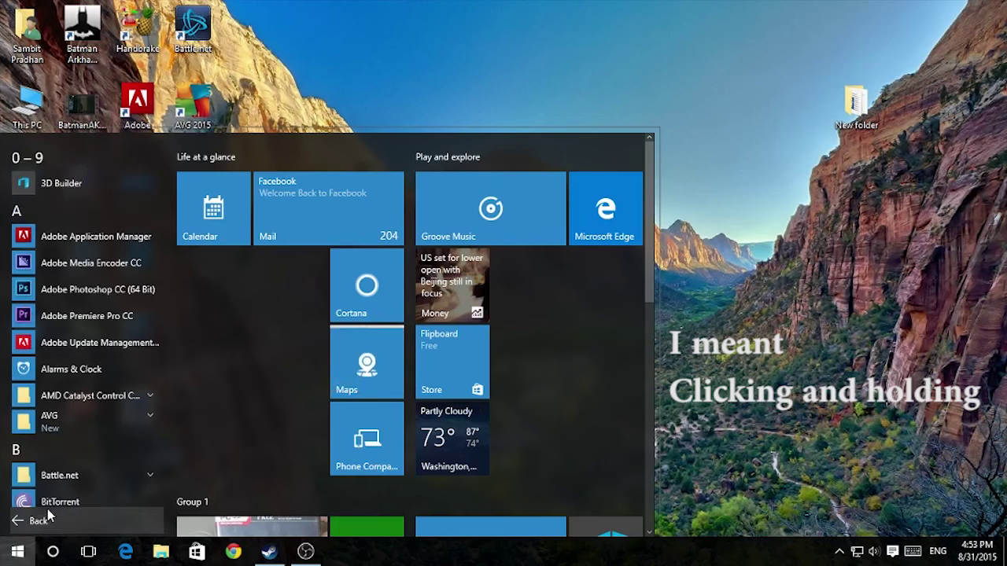
- Show the available actions for the Adobe Update Management entry in the full app list
right_click(69, 340)
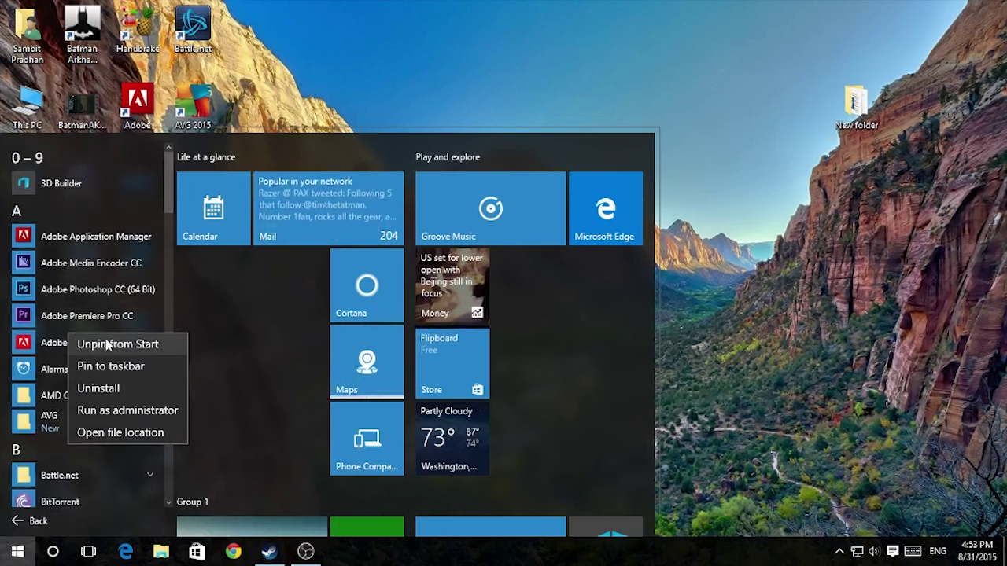
click(165, 188)
click(993, 9)
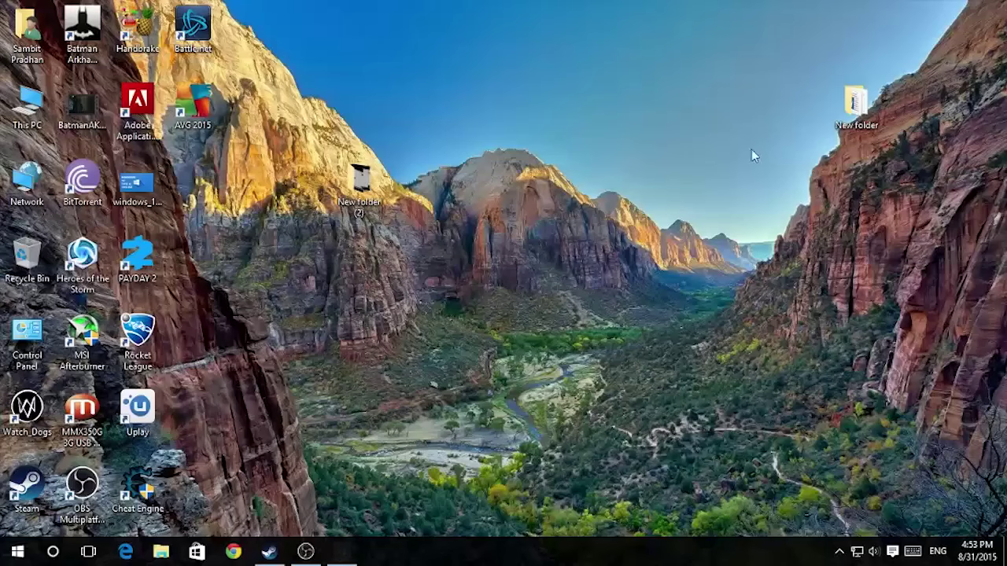
- Jump to the apps starting with M in the Start menu's full app list using the letter index
key(super)
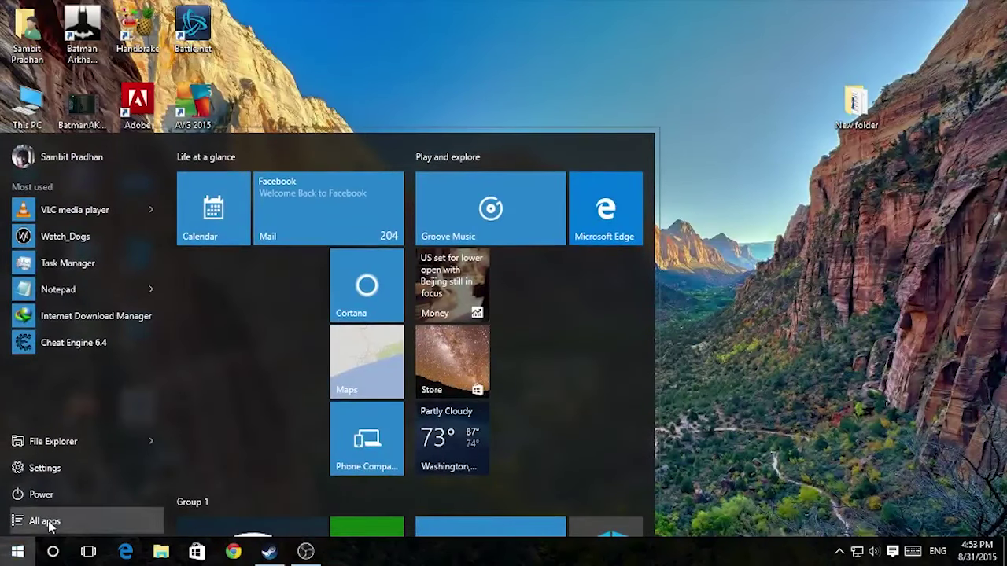
click(45, 522)
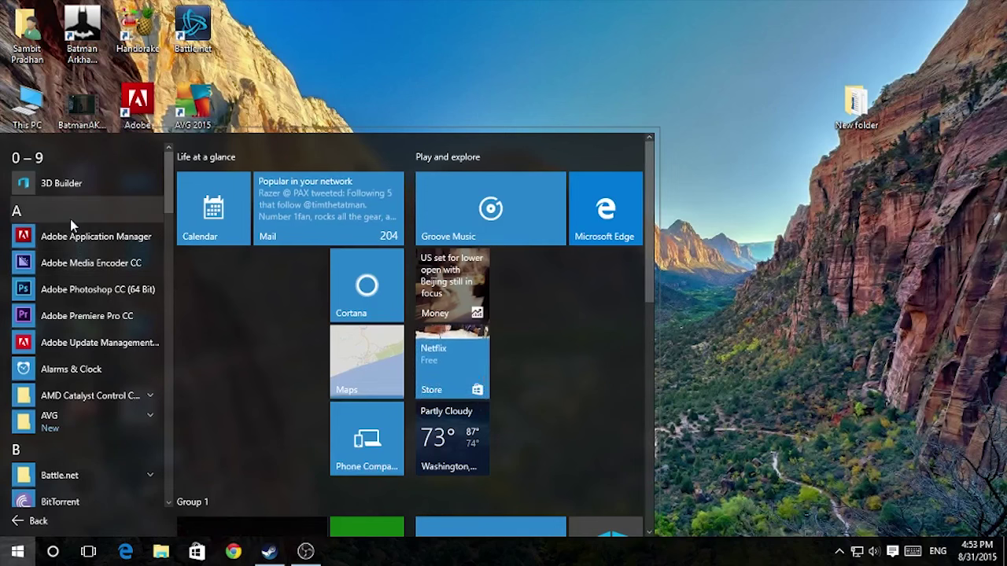
click(32, 207)
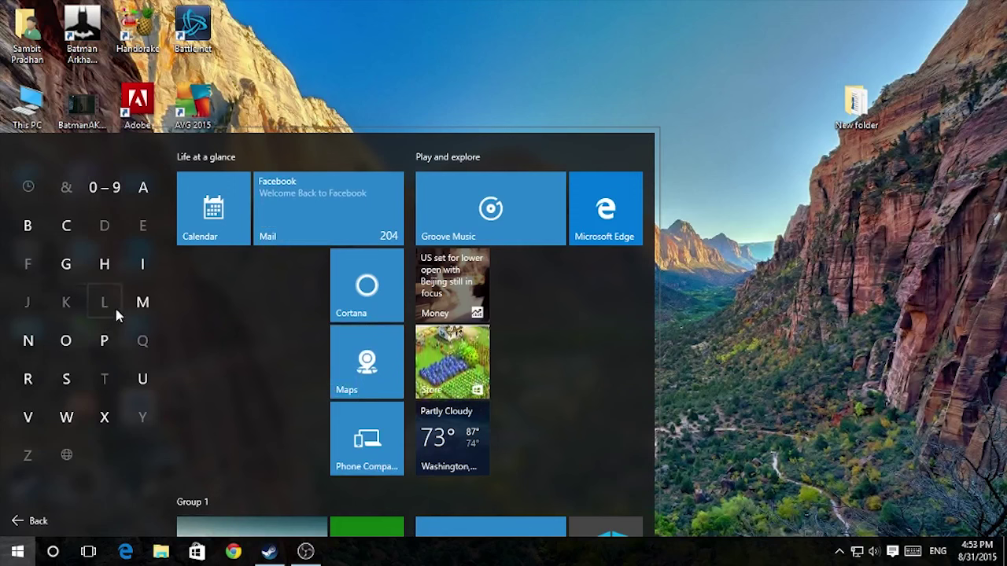
click(140, 304)
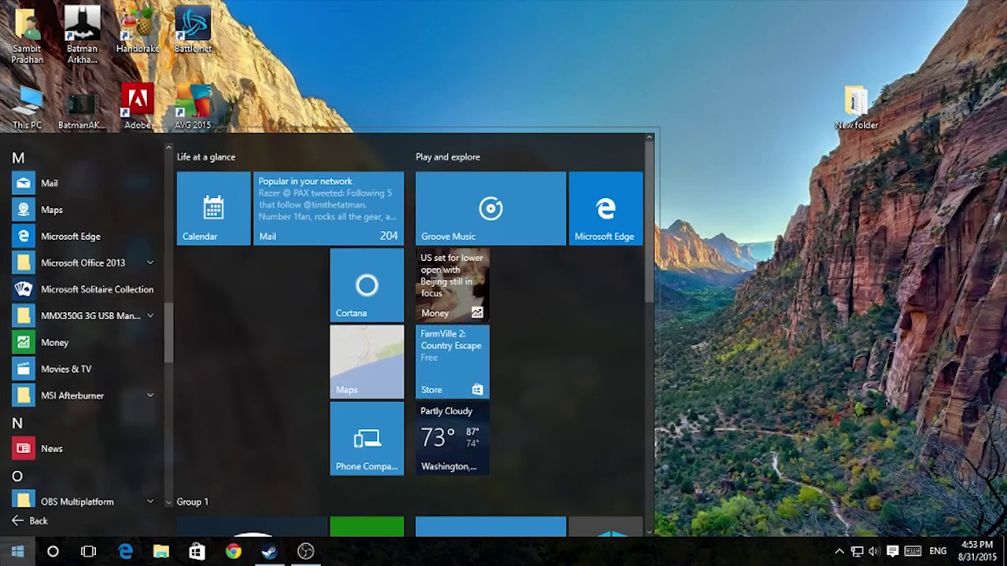
- Search for "xbo" from the Start menu and dismiss the search
click(17, 551)
click(17, 551)
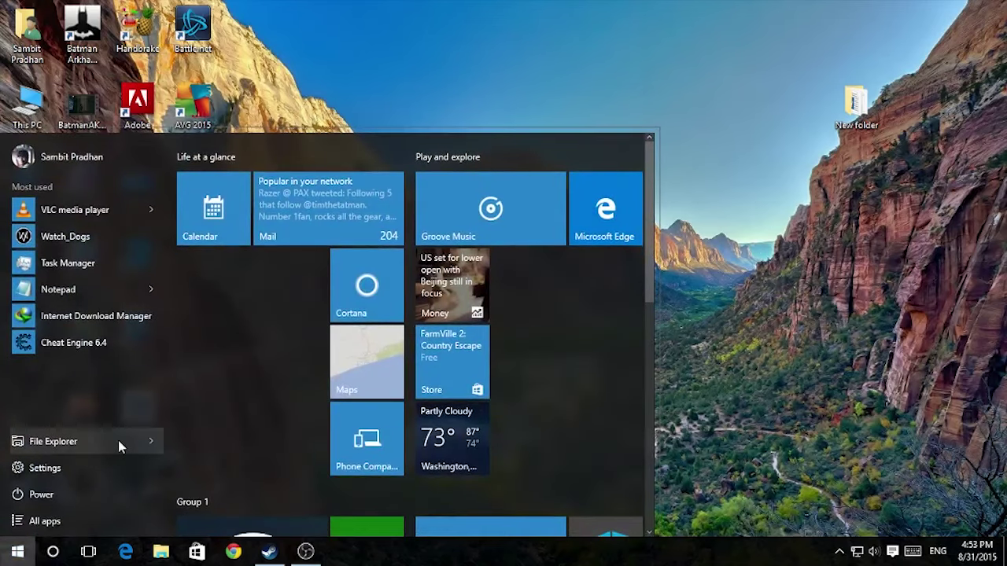
text(xbo)
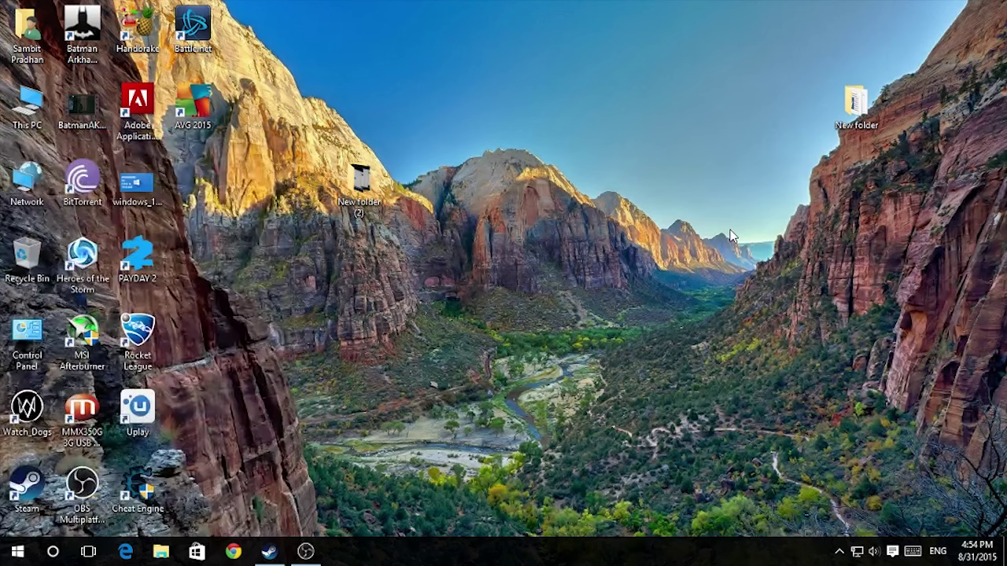
click(312, 367)
- Turn on the Videos folder for Start in the Personalization settings and close Settings
key(super)
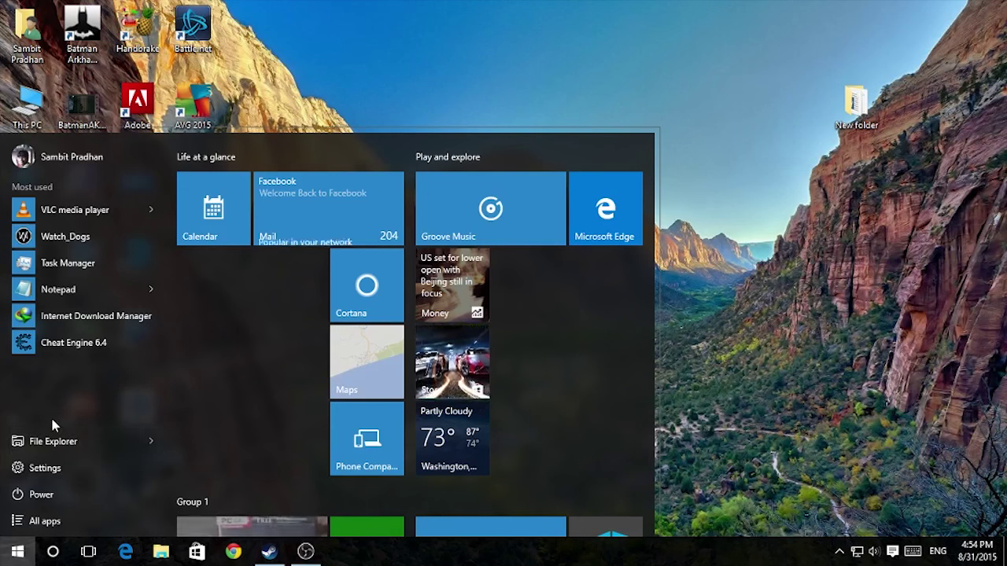
click(48, 475)
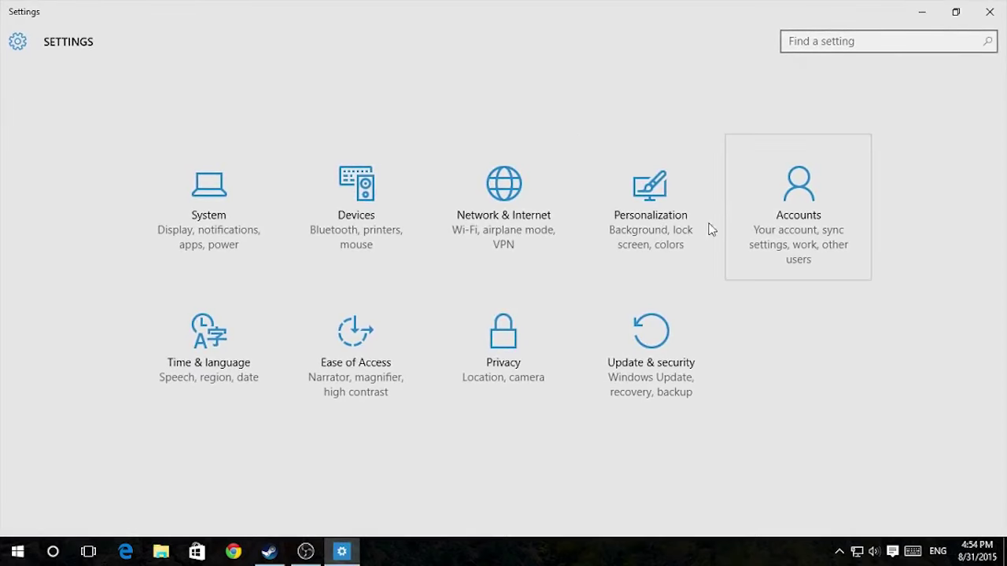
click(655, 214)
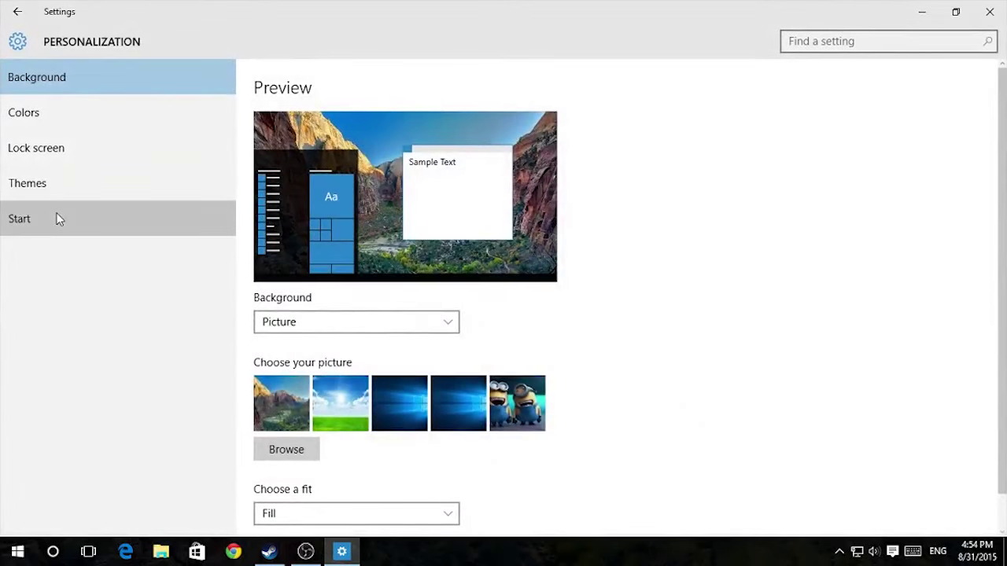
click(56, 218)
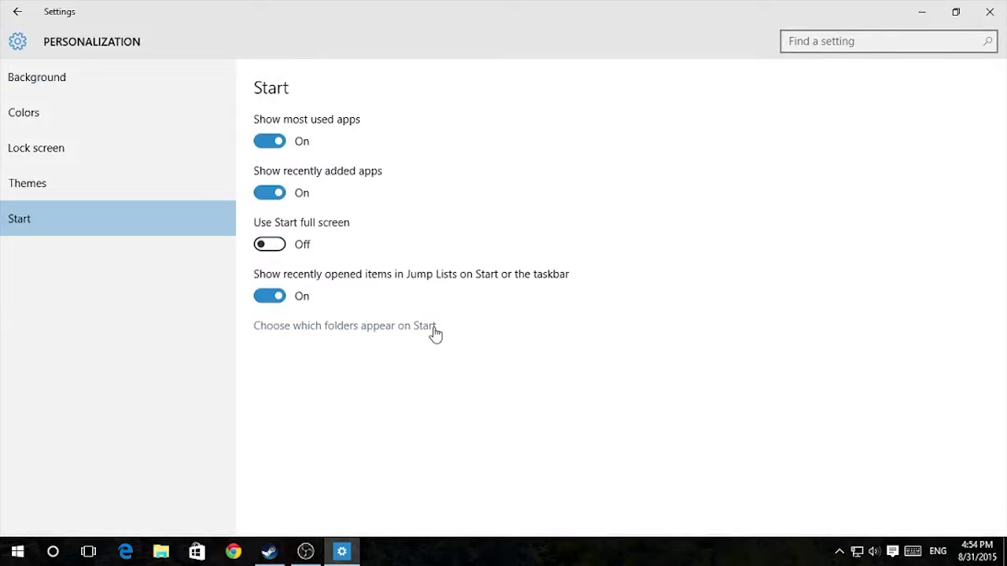
click(373, 330)
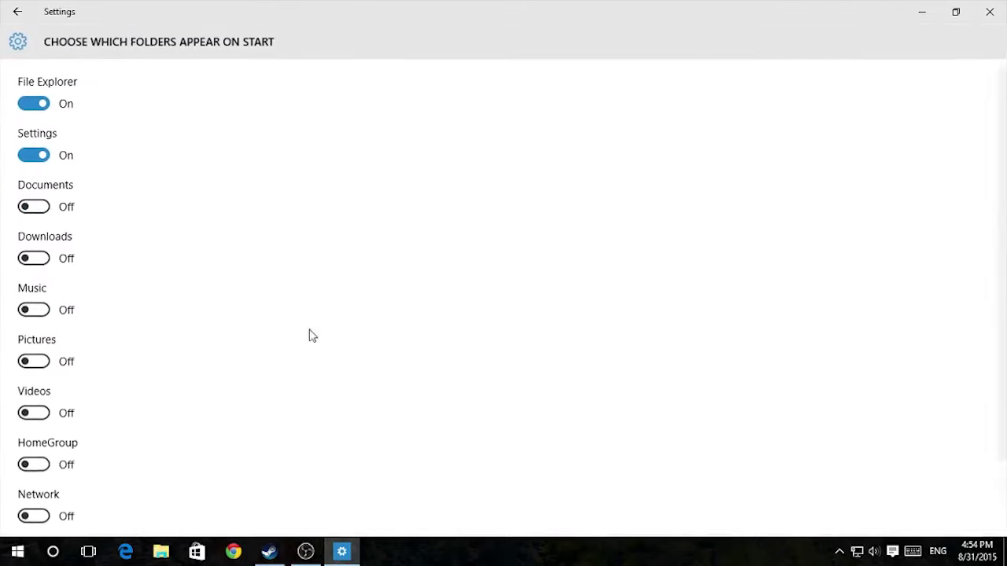
scroll(407, 347, down, 2)
scroll(408, 347, up, 2)
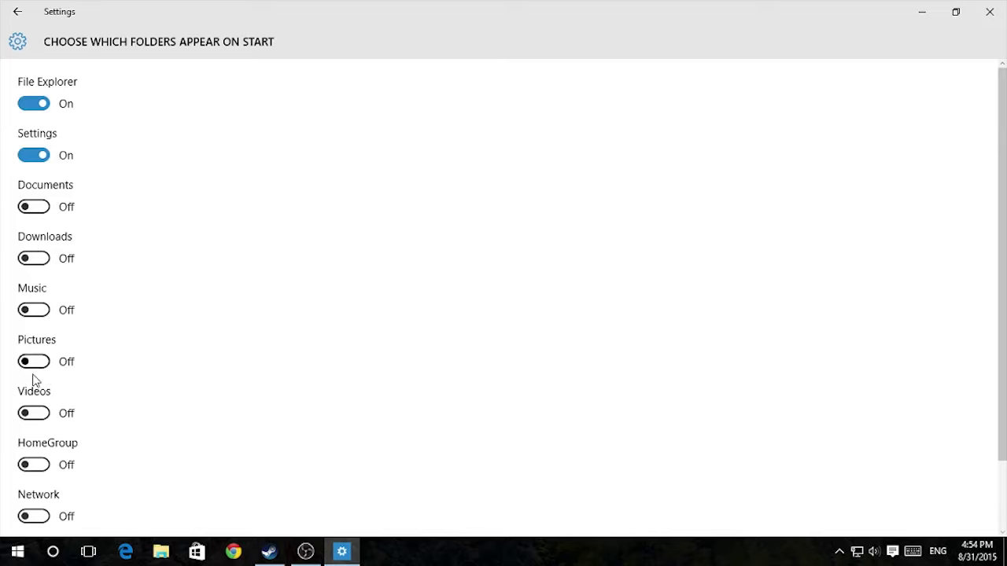
scroll(128, 402, down, 2)
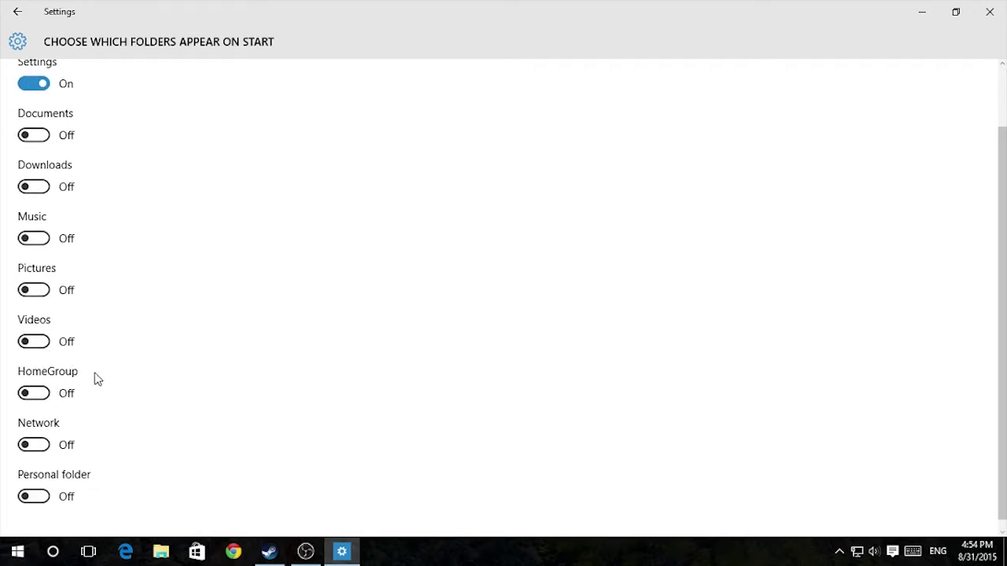
click(44, 345)
click(990, 11)
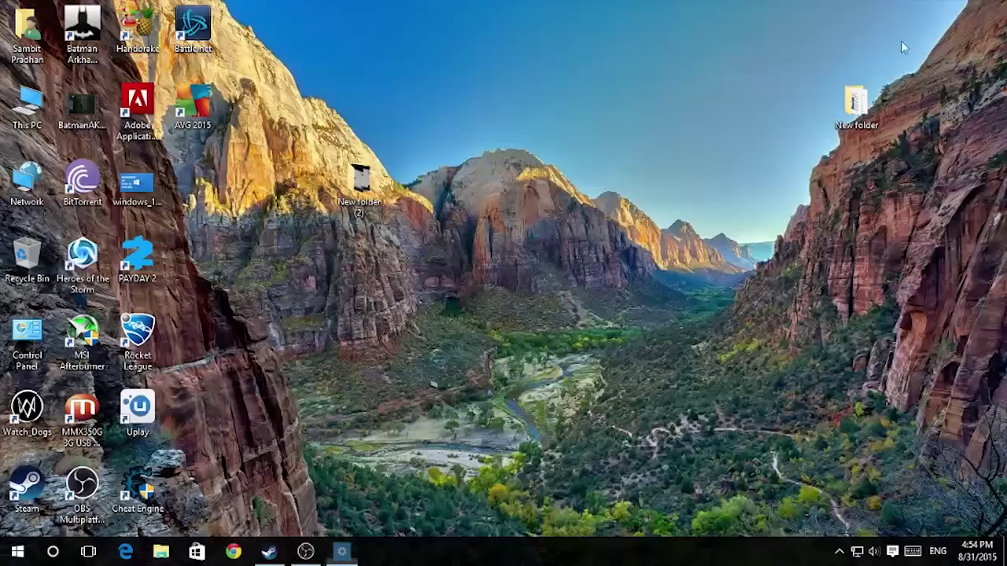
- Open the Videos folder from the Start menu
click(17, 551)
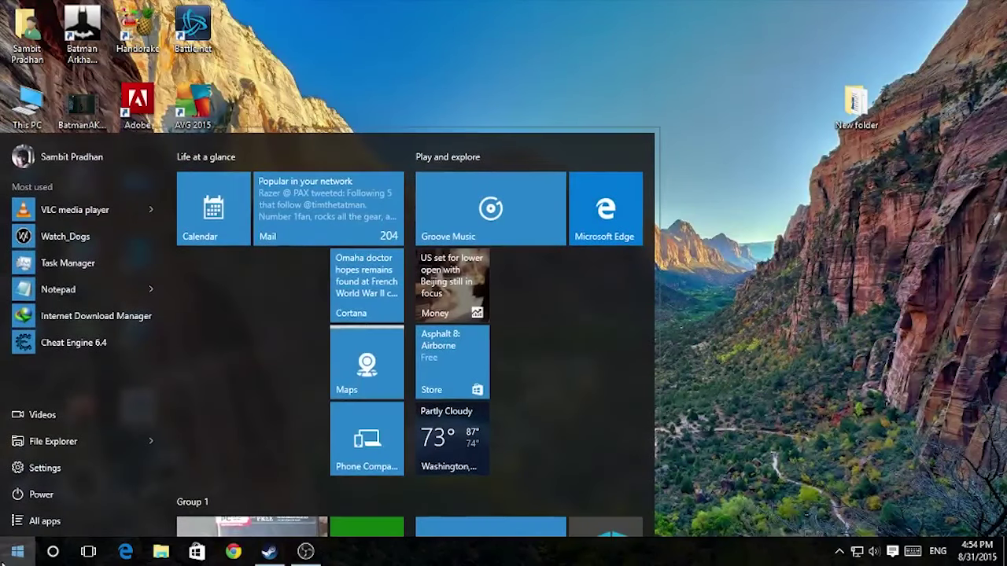
click(58, 418)
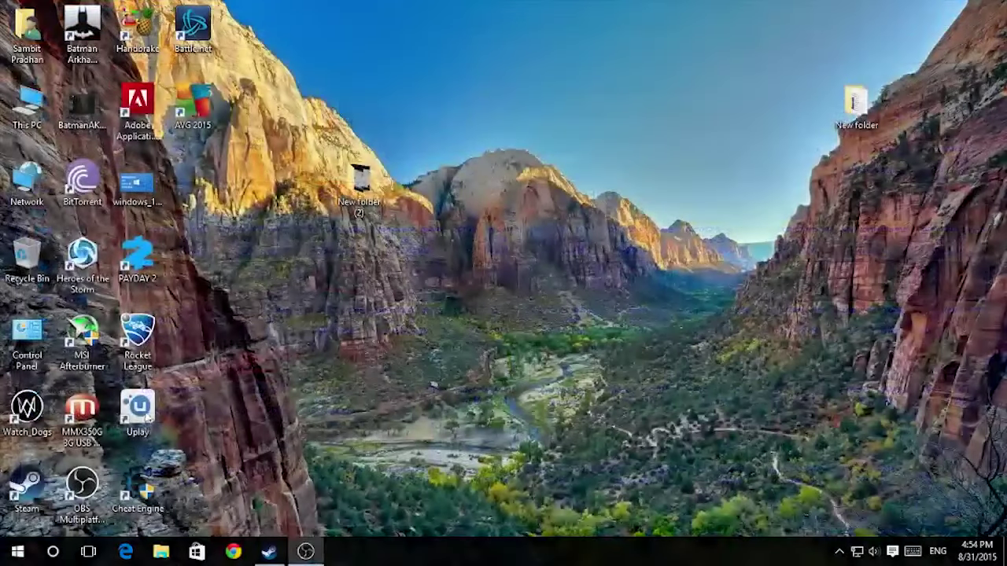
- Turn off the Videos folder among the folders that appear on Start and close Settings
click(17, 551)
click(66, 467)
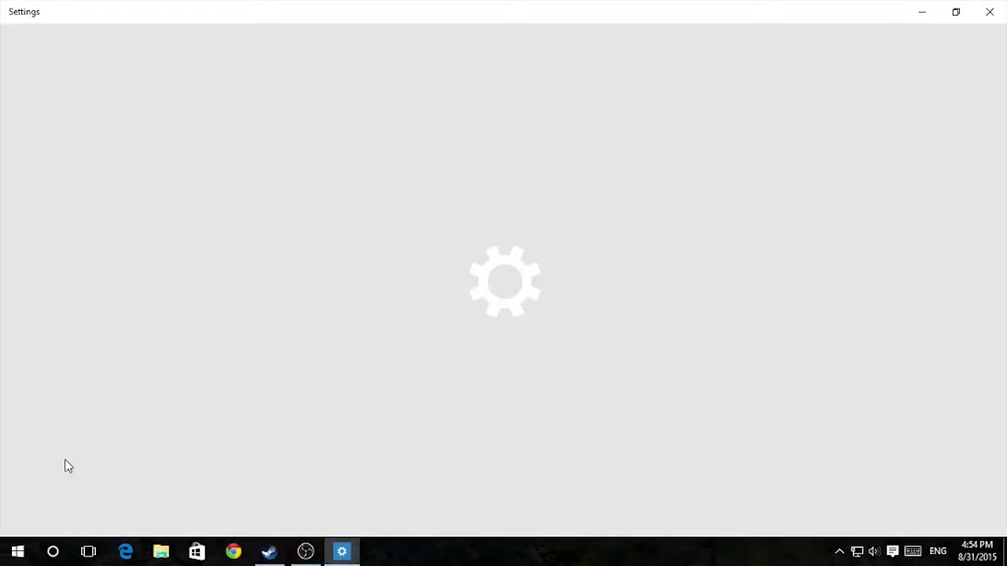
click(681, 233)
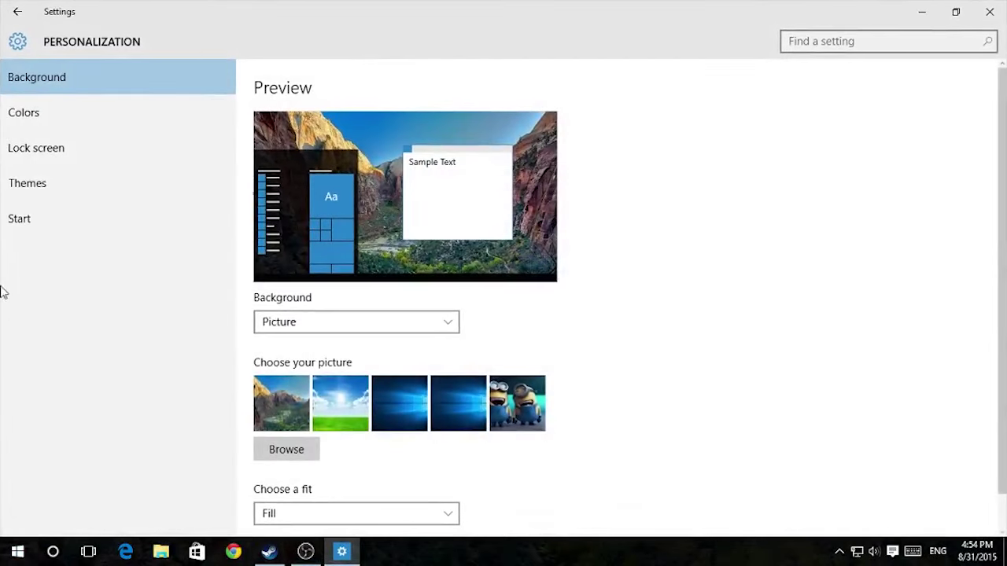
click(25, 217)
click(338, 334)
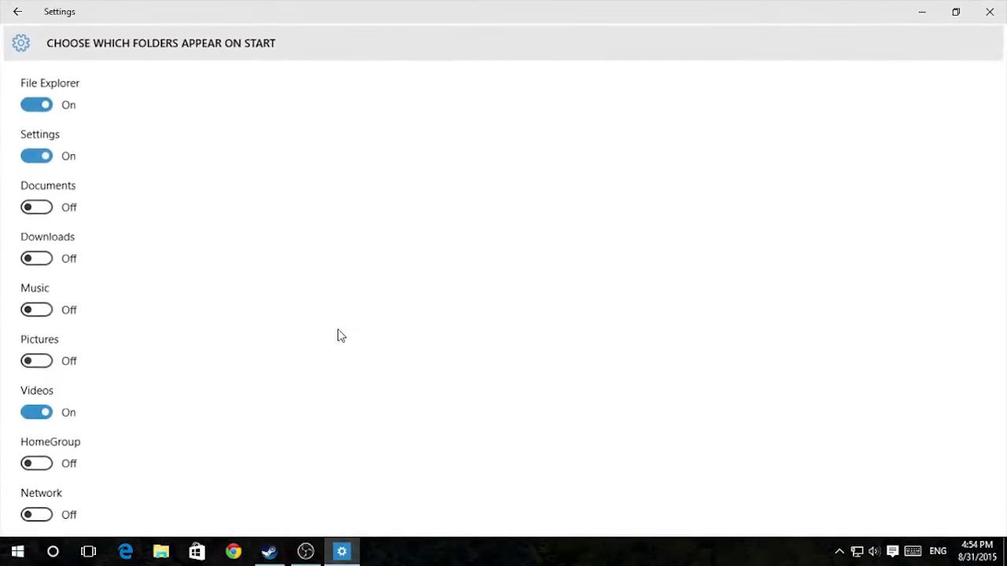
click(79, 410)
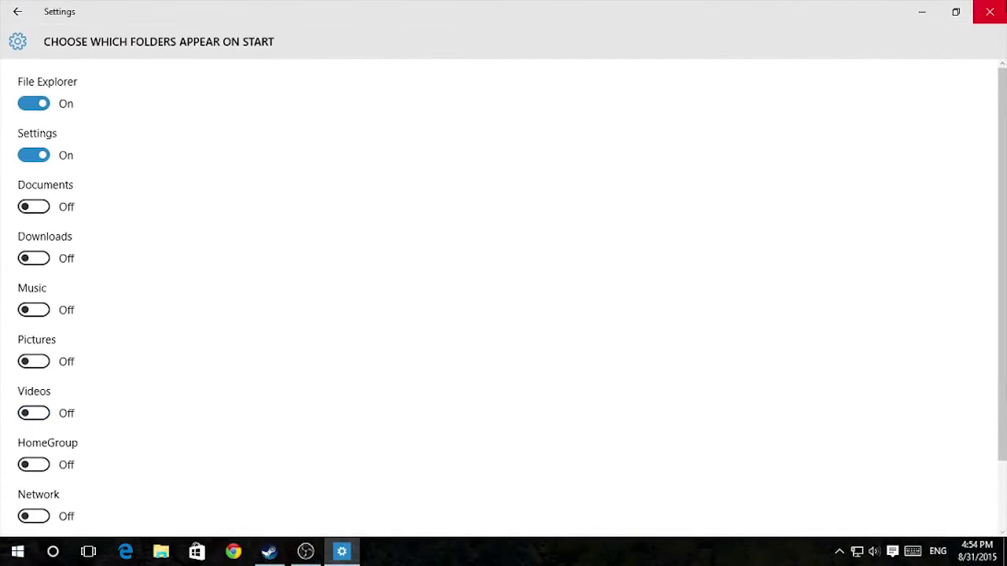
click(989, 11)
- Reduce the height of the Start menu slightly and close it
key(super)
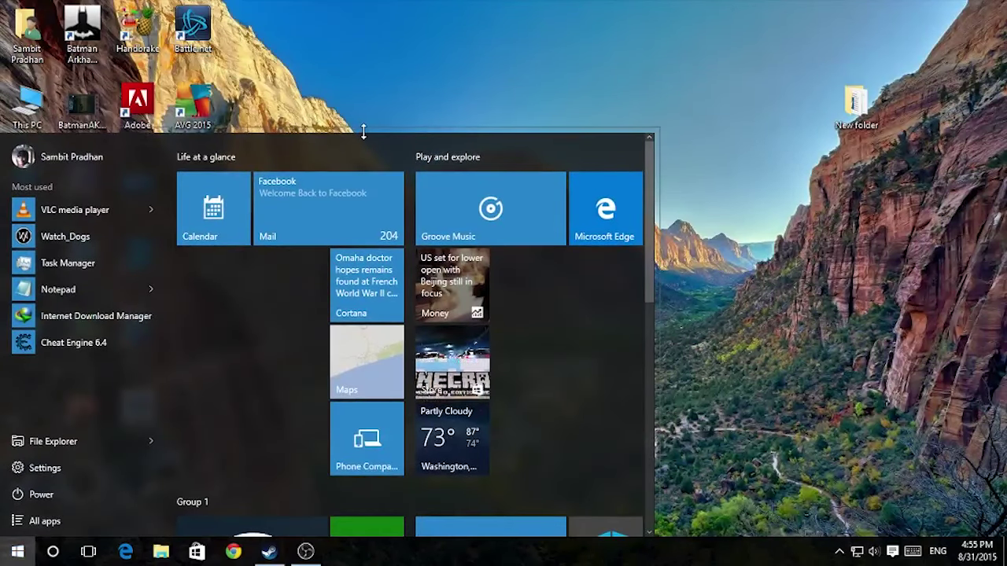
mouse_move(359, 134)
mouse_down()
mouse_move(364, 218)
mouse_move(335, 94)
mouse_move(371, 218)
mouse_move(370, 150)
mouse_up()
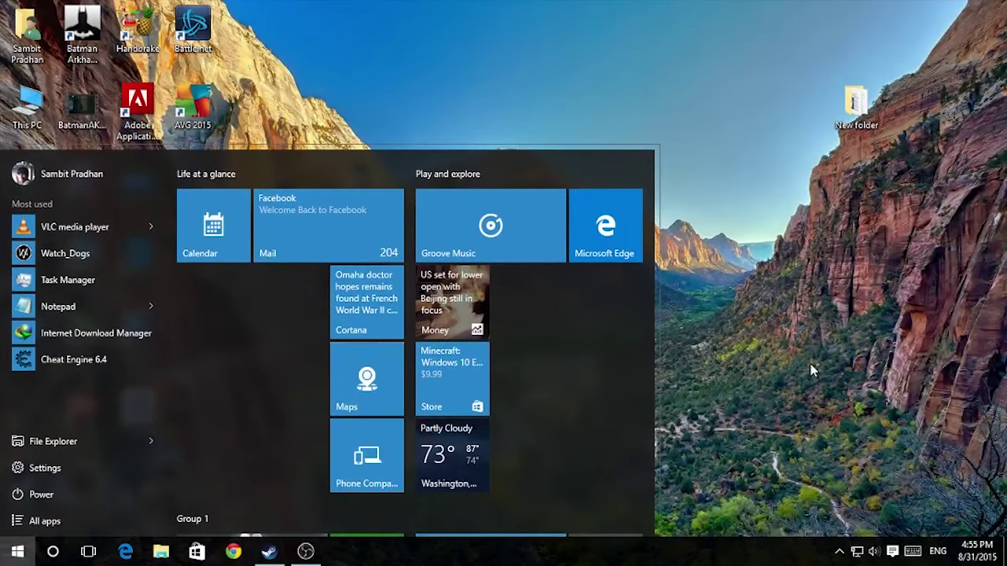
click(773, 157)
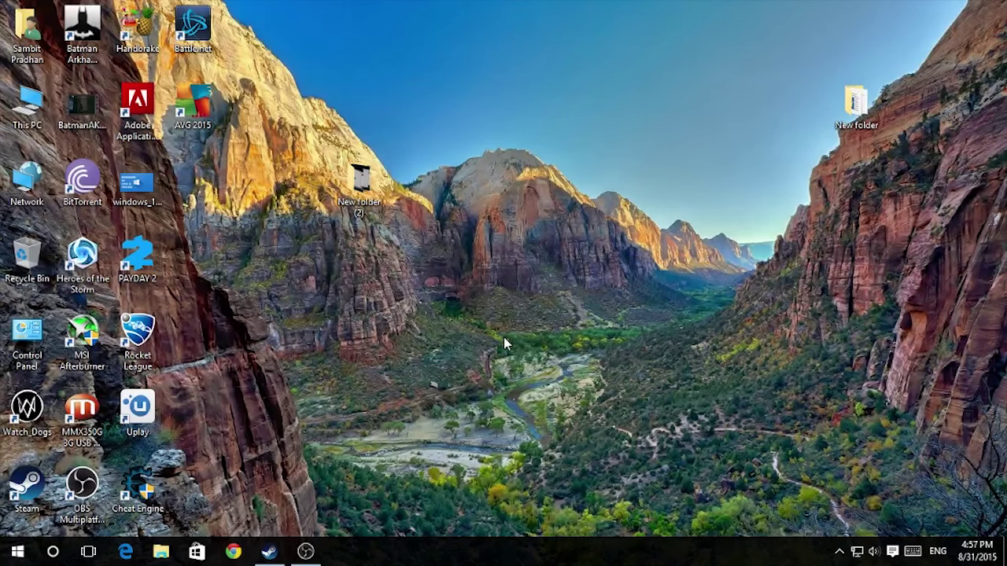
- Take a full-screen screenshot, and open the Snipping Tool at a free spot near the upper middle of the desktop
key(super+Print)
key(super)
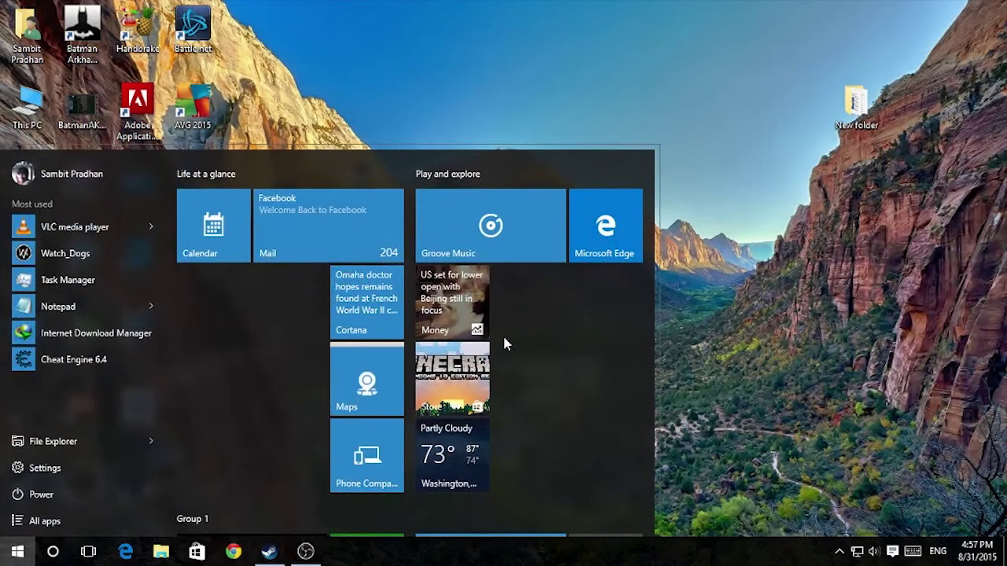
text(snipping)
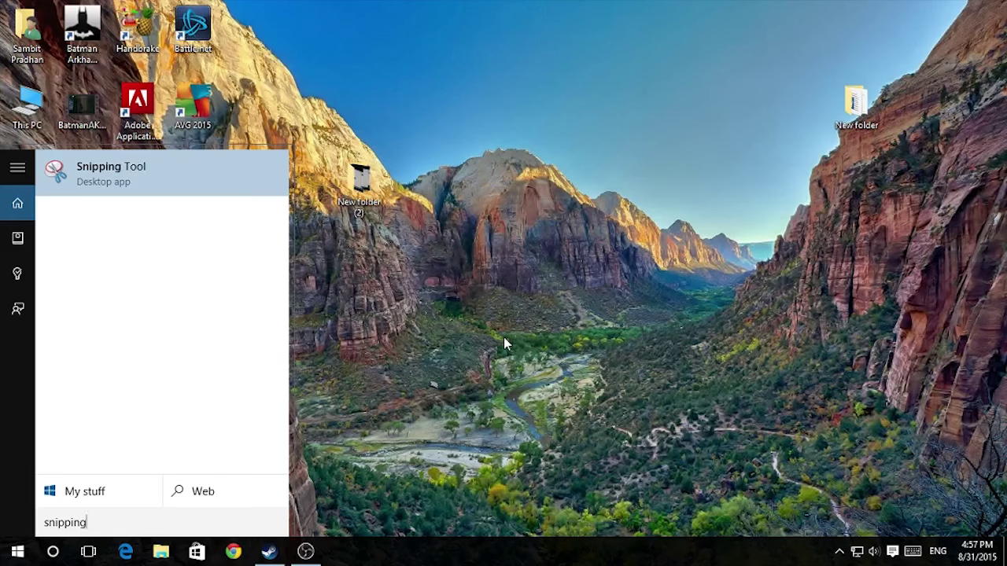
key(Return)
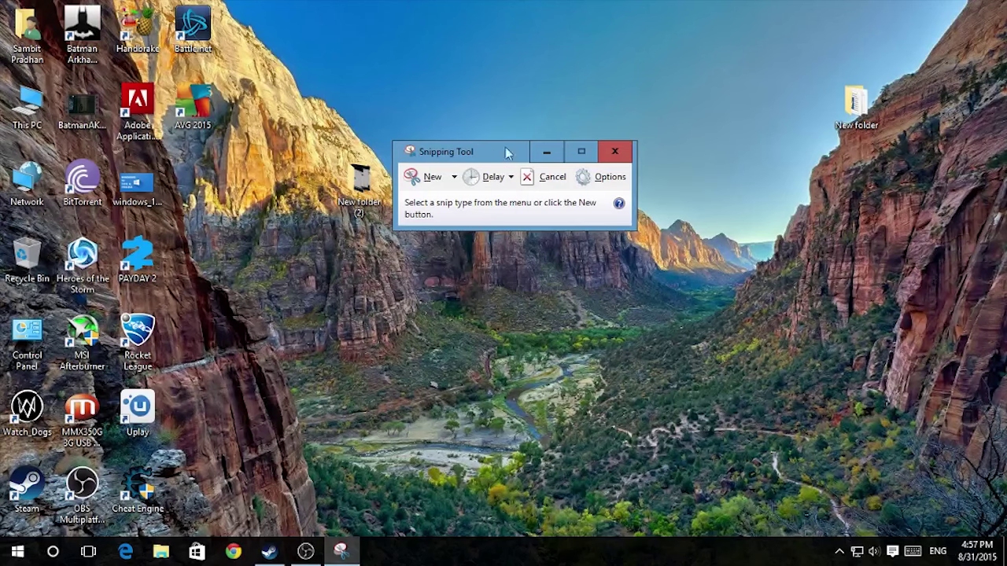
drag(492, 157, 580, 97)
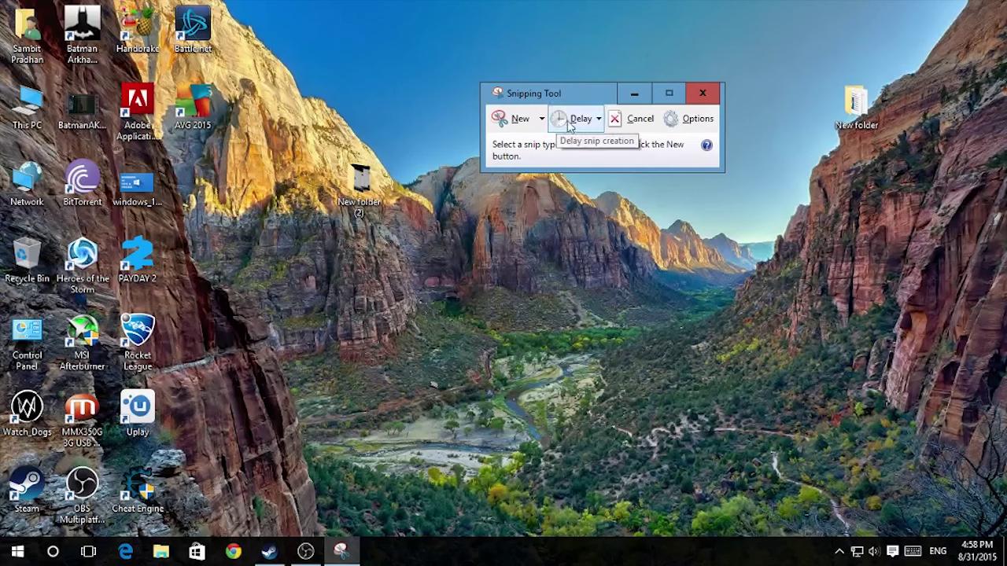
- Snip a rectangular area around the New folder (2) desktop icon with a delay of 3, and close the Snipping Tool without saving
click(600, 124)
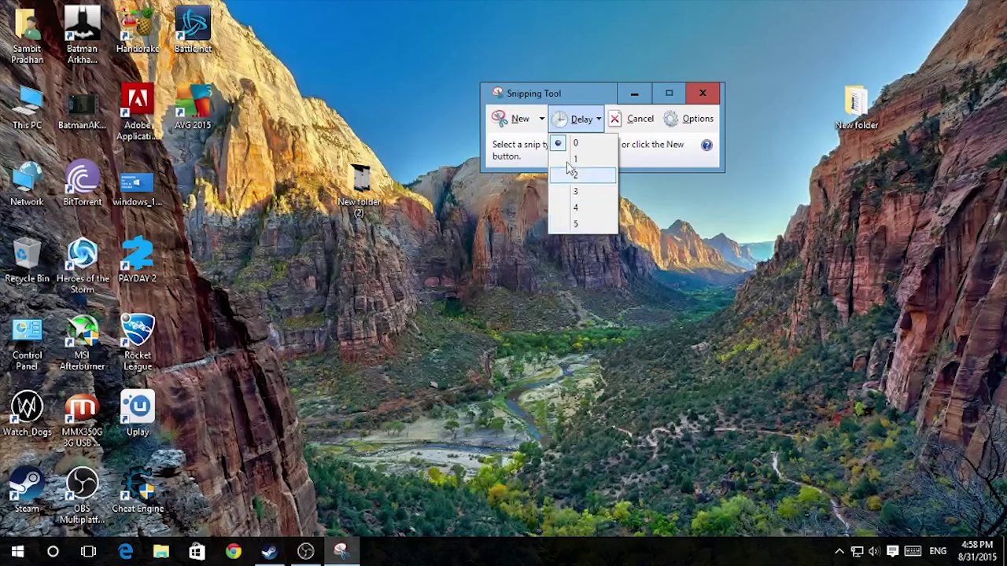
click(599, 192)
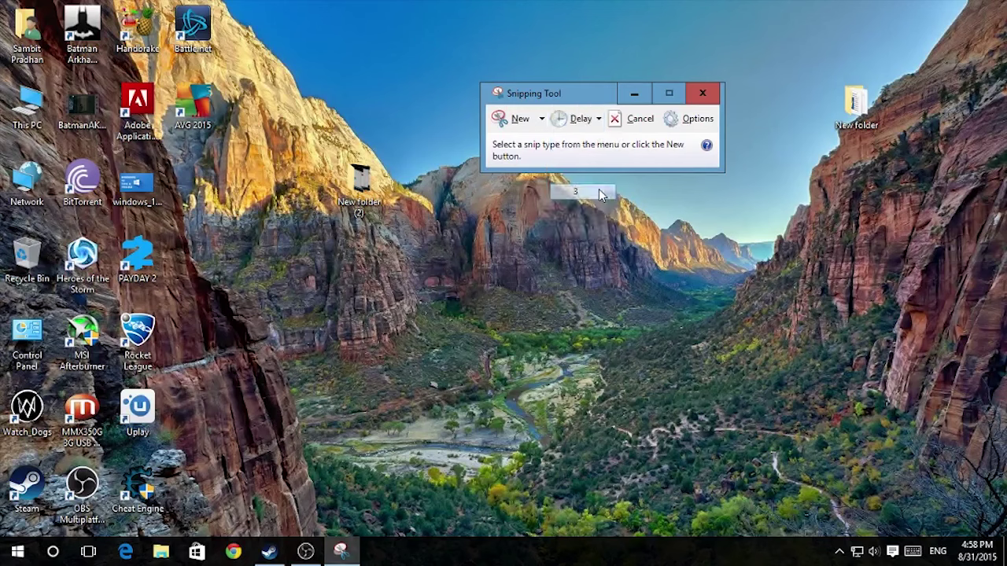
click(518, 123)
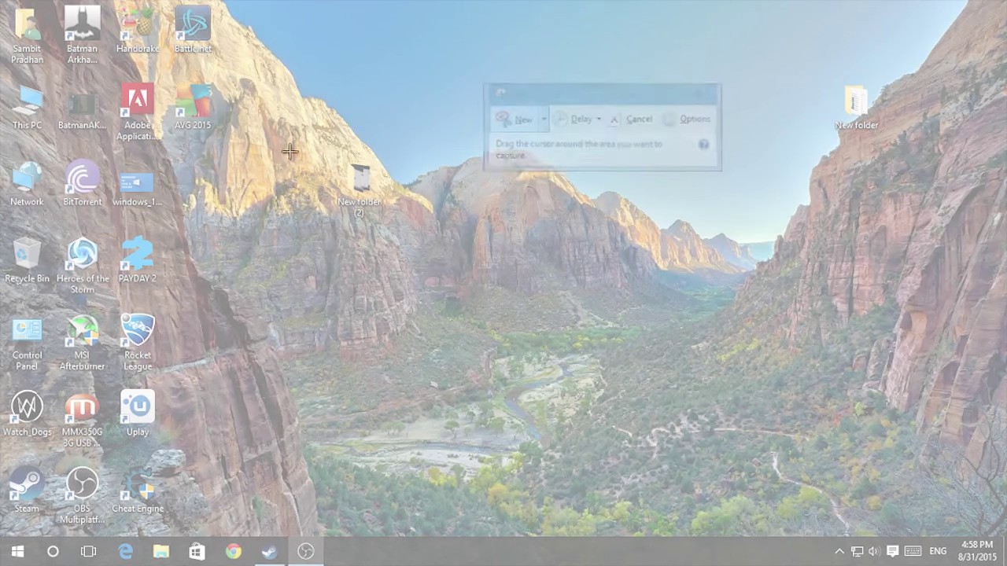
drag(280, 151, 415, 198)
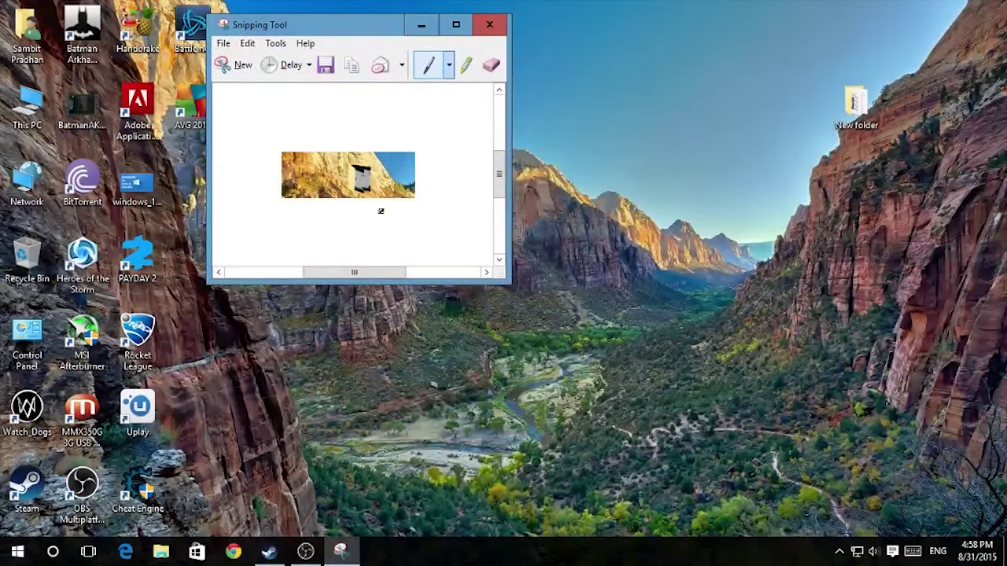
click(489, 26)
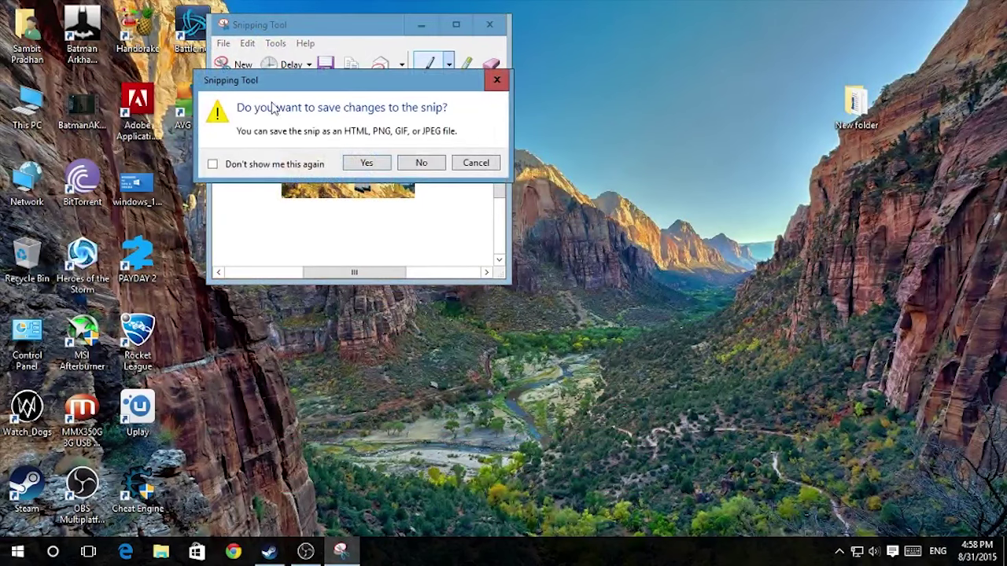
click(416, 163)
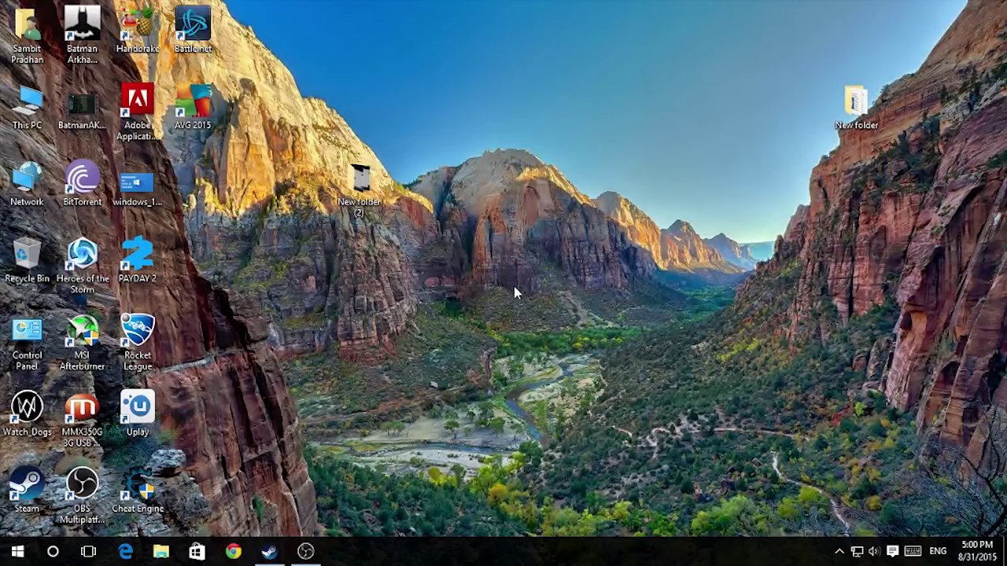
- Open Command Prompt and enter tree at the prompt, moving the cursor back and forth within the word
right_click(17, 551)
click(93, 412)
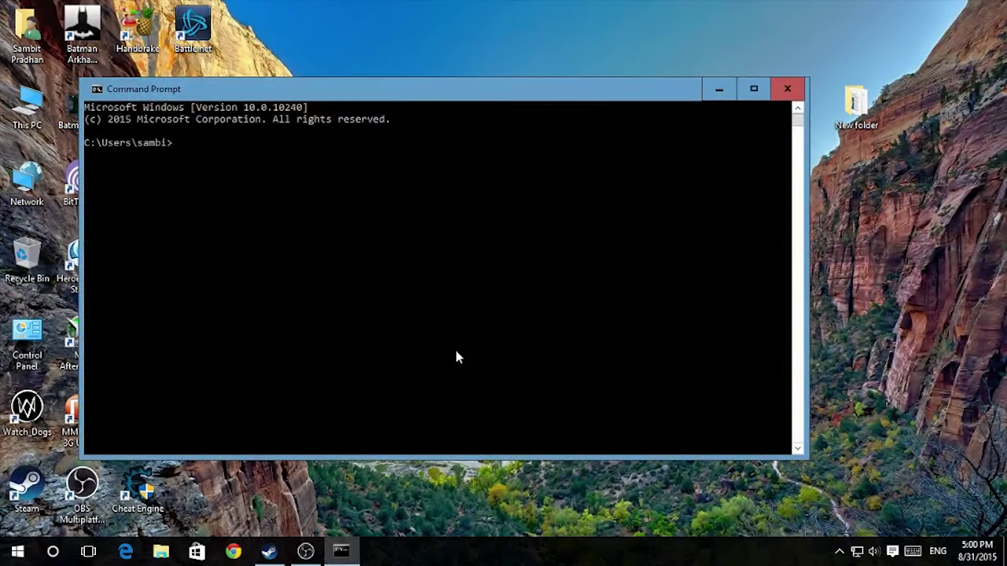
click(276, 143)
text(trer)
key(BackSpace)
text(e)
key(Left)
key(Left)
key(Right)
key(Right)
key(Left)
key(Left)
key(Right)
key(Right)
- Try to select the whole command and paste three times on the line, and run it
key(ctrl+a)
key(BackSpace)
key(ctrl+v)
key(ctrl+v)
key(ctrl+v)
key(Return)
- Turn off the legacy console and enable filtering clipboard contents on paste and line wrapping selection in the Command Prompt properties
right_click(209, 93)
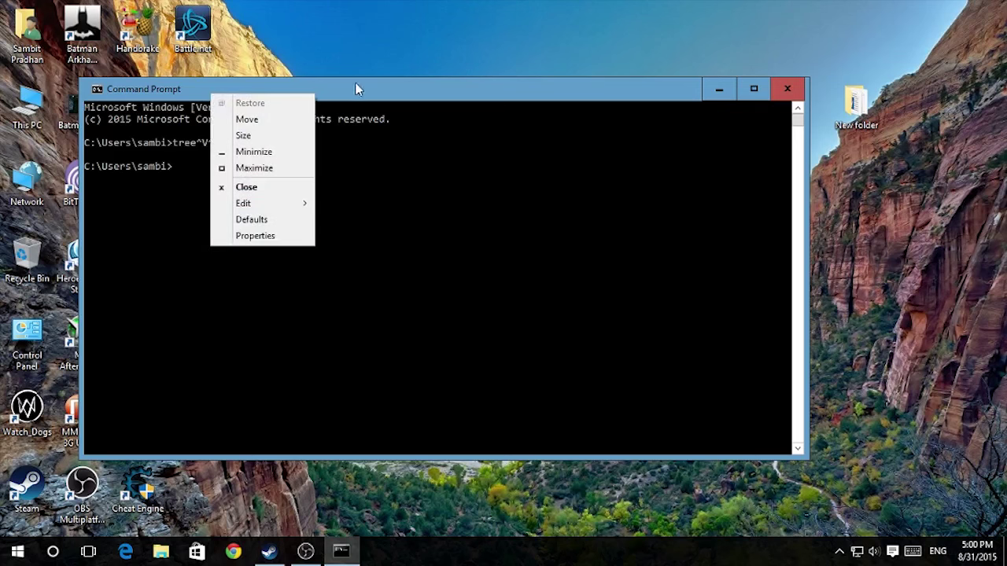
click(262, 242)
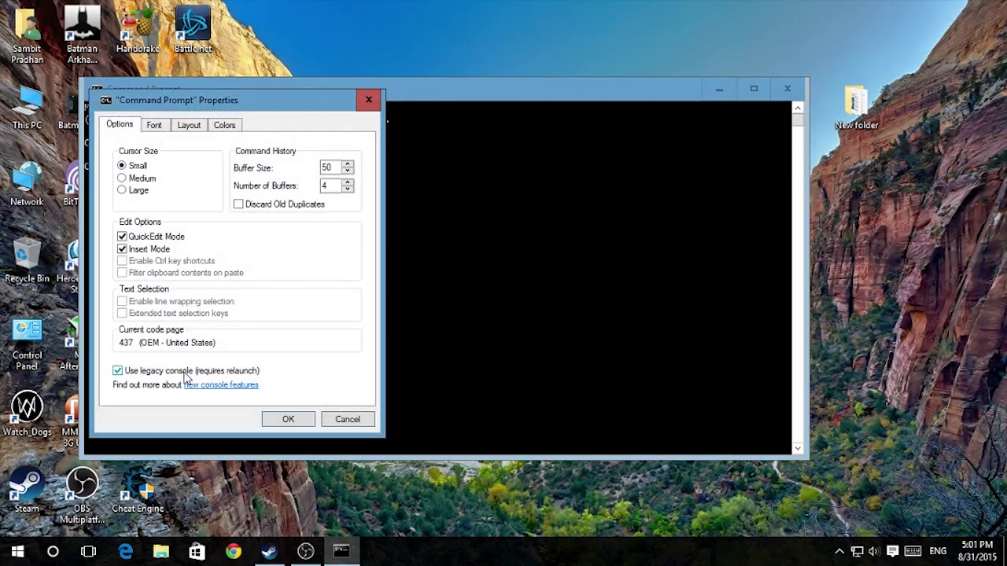
click(118, 372)
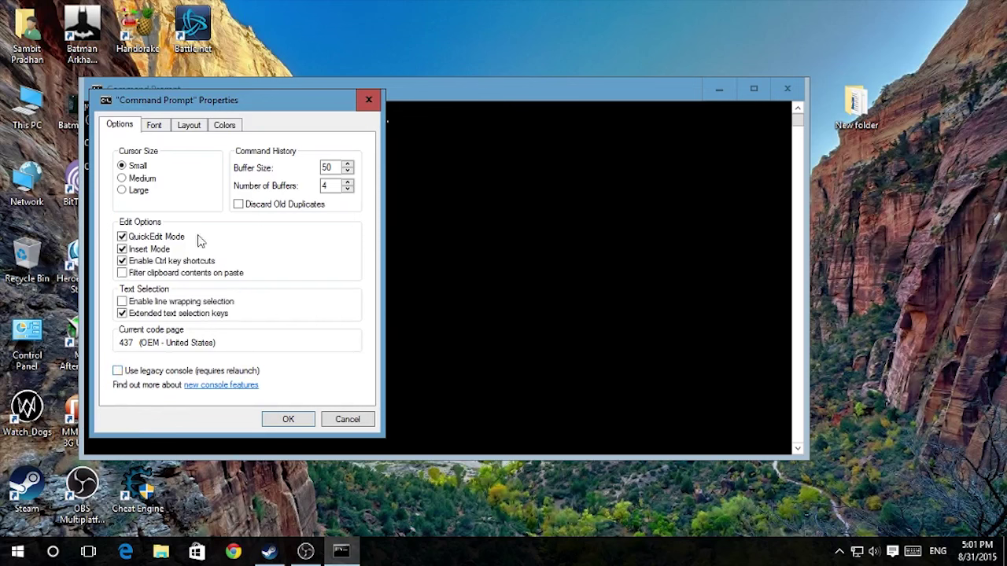
click(122, 261)
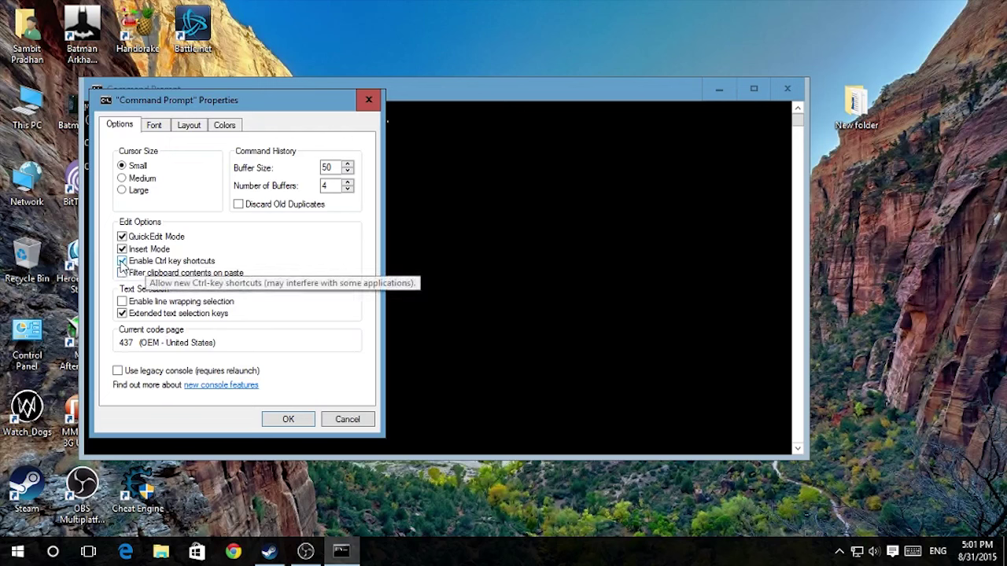
click(123, 262)
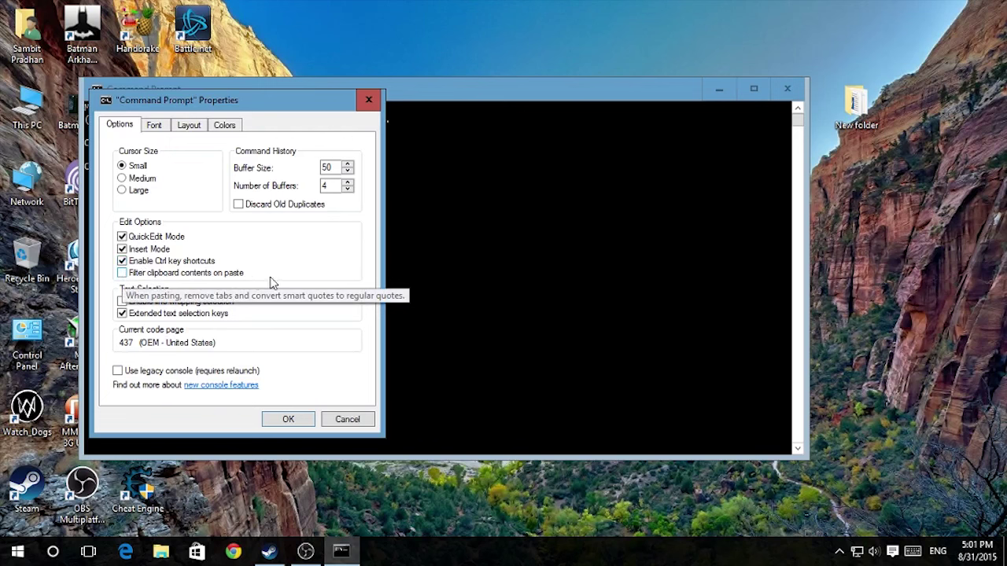
click(122, 275)
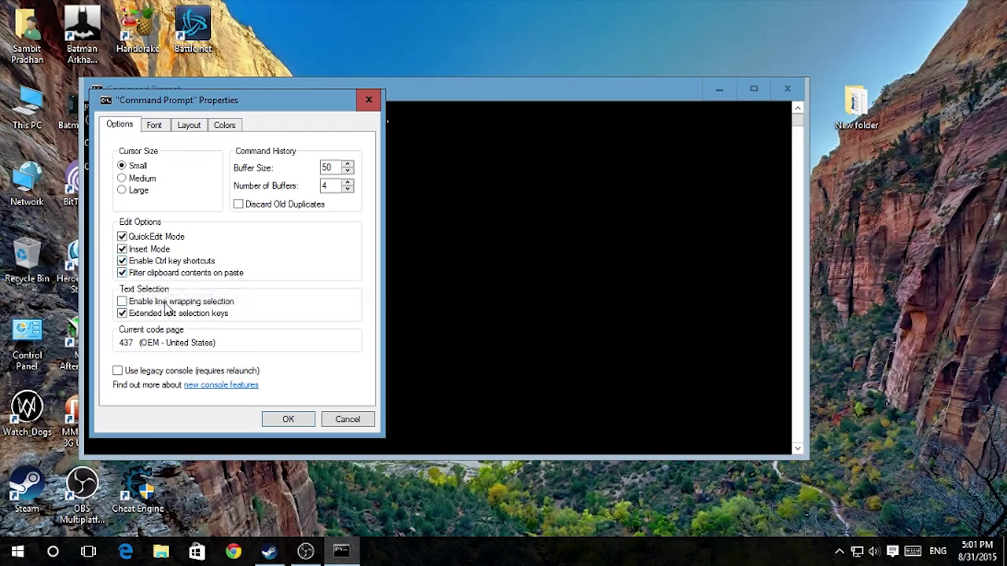
click(122, 302)
click(288, 419)
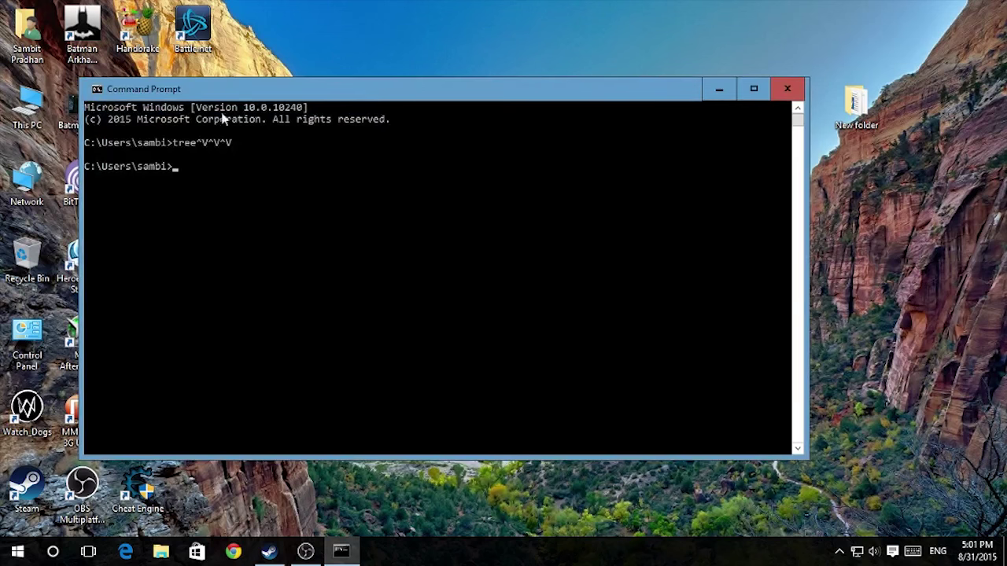
- Enter tree at the new prompt, try to select it all, and erase the word
text(tree)
key(ctrl+a)
key(BackSpace)
key(BackSpace)
key(BackSpace)
key(BackSpace)
- Close the Command Prompt window and launch Command Prompt again
click(788, 89)
click(18, 551)
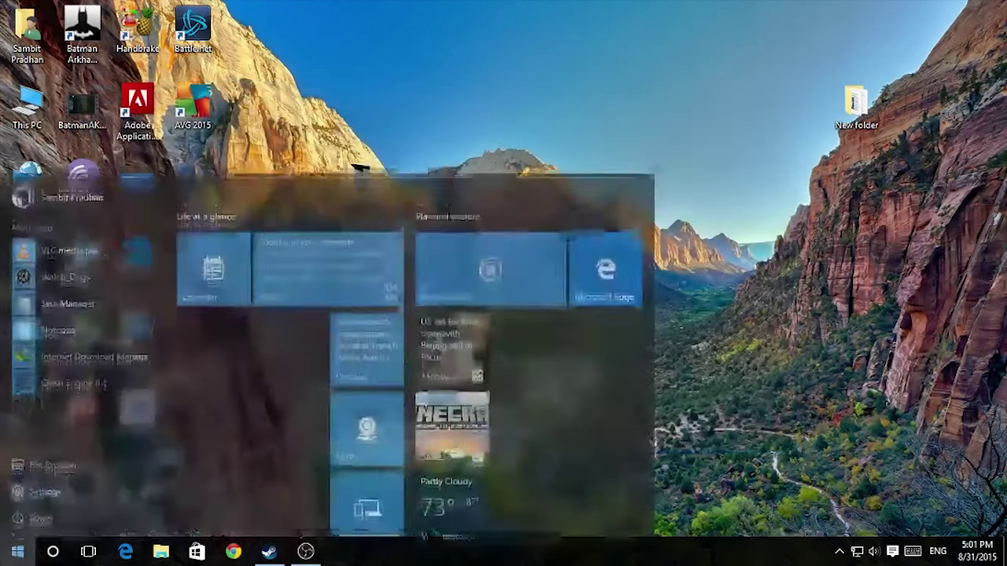
right_click(18, 551)
click(59, 414)
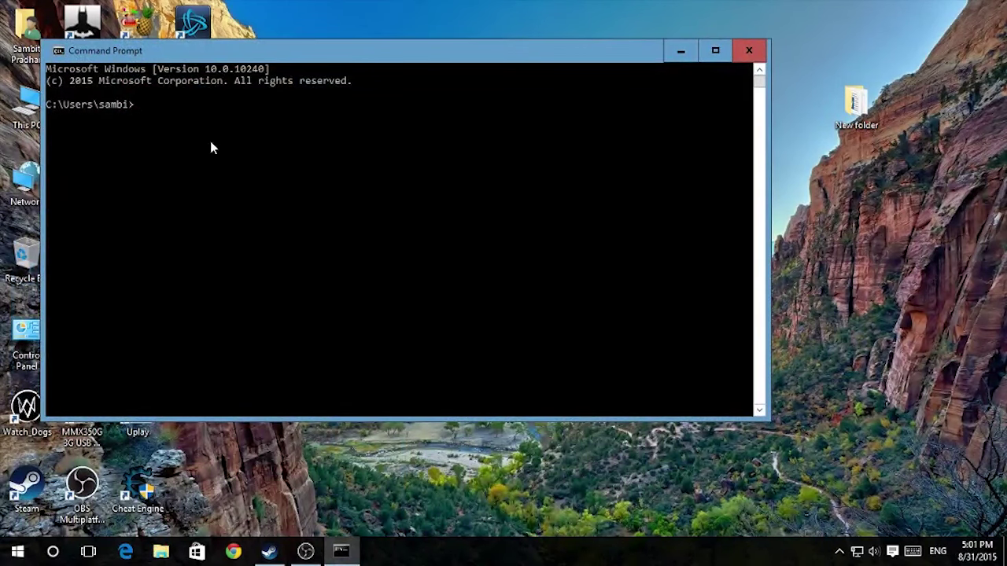
- Enter tree at the prompt, and copy and paste the word until the line holds seven repetitions of it
text(tree)
key(shift+Home)
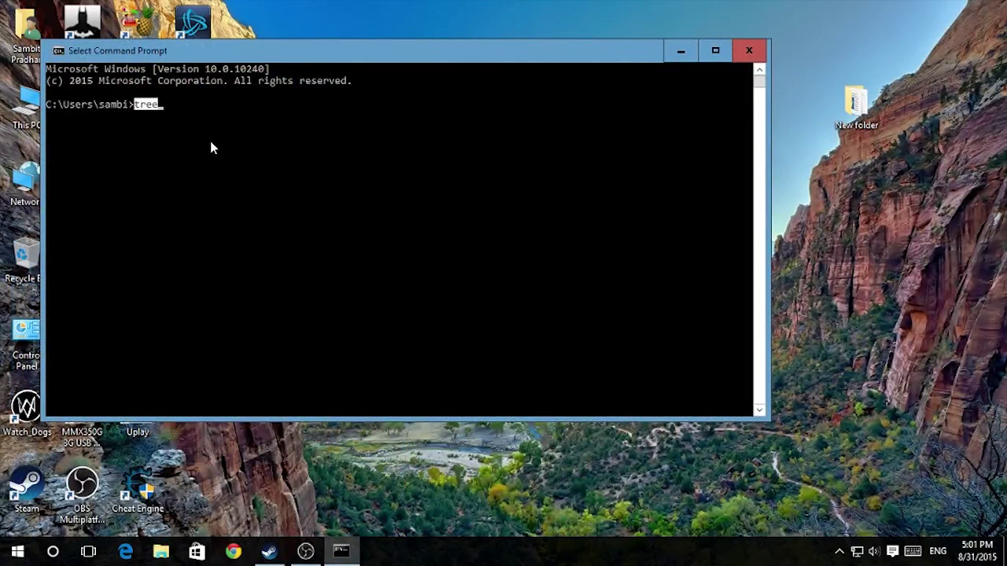
click(170, 111)
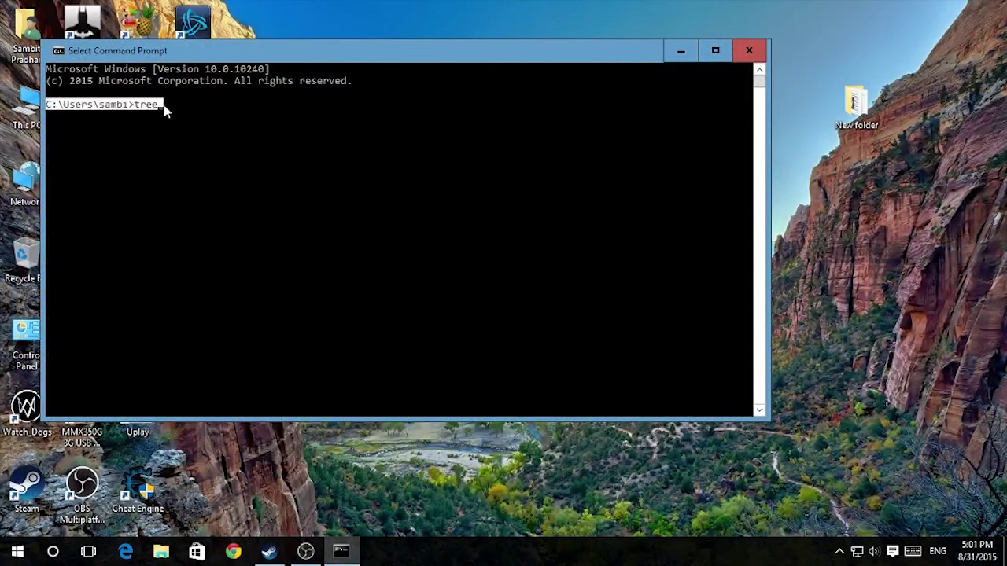
key(Escape)
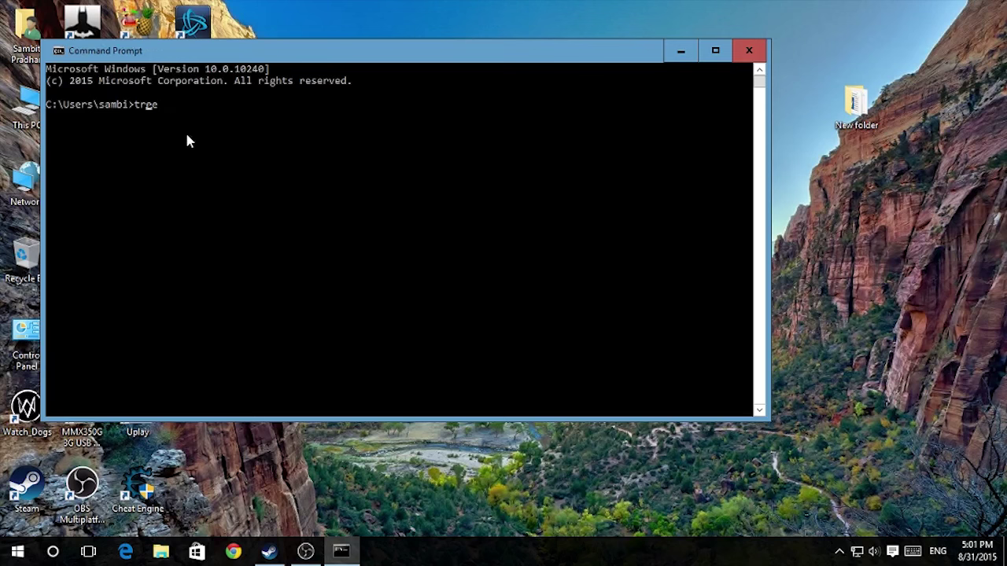
key(shift+Home)
key(ctrl+c)
key(ctrl+v)
key(ctrl+v)
key(ctrl+v)
key(ctrl+v)
key(ctrl+v)
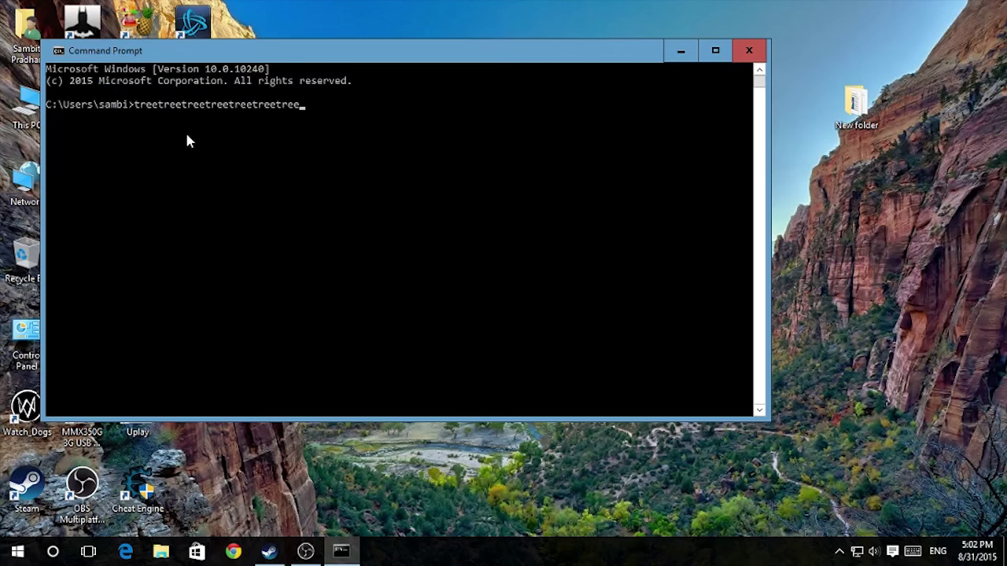
- Maximize the Command Prompt window, switch full-screen mode on and off, and restore it to a smaller window on the desktop
double_click(559, 61)
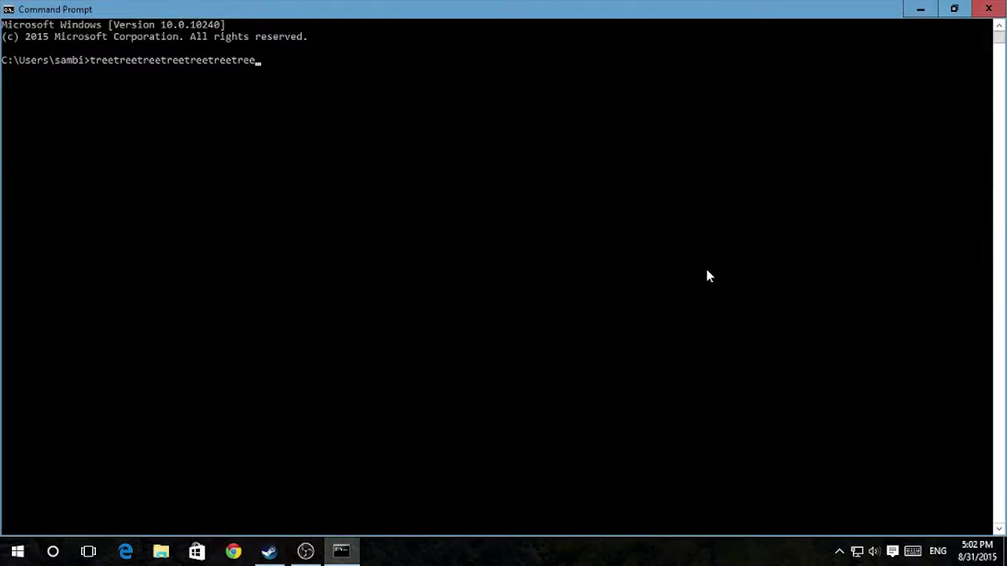
key(alt+Return)
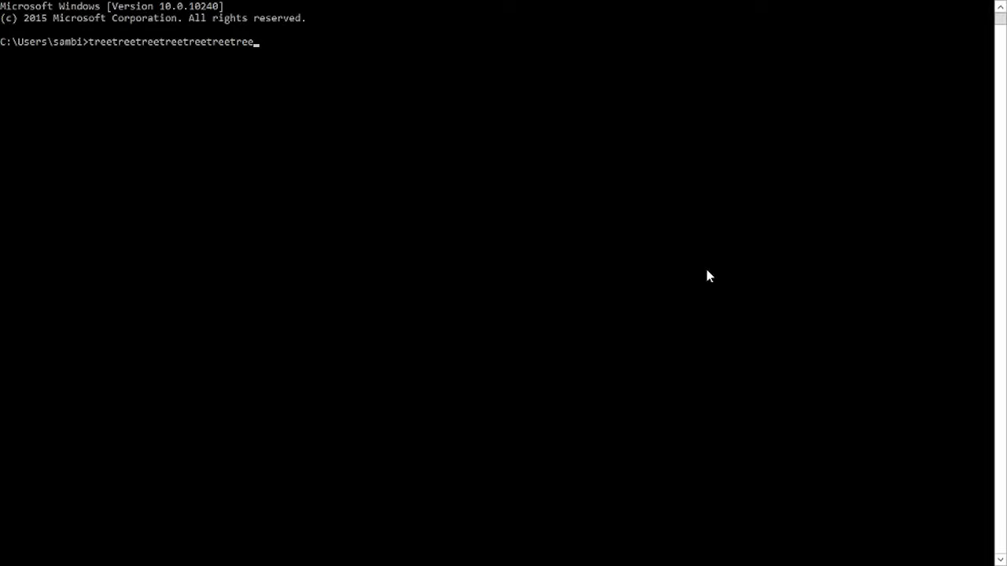
key(alt+Return)
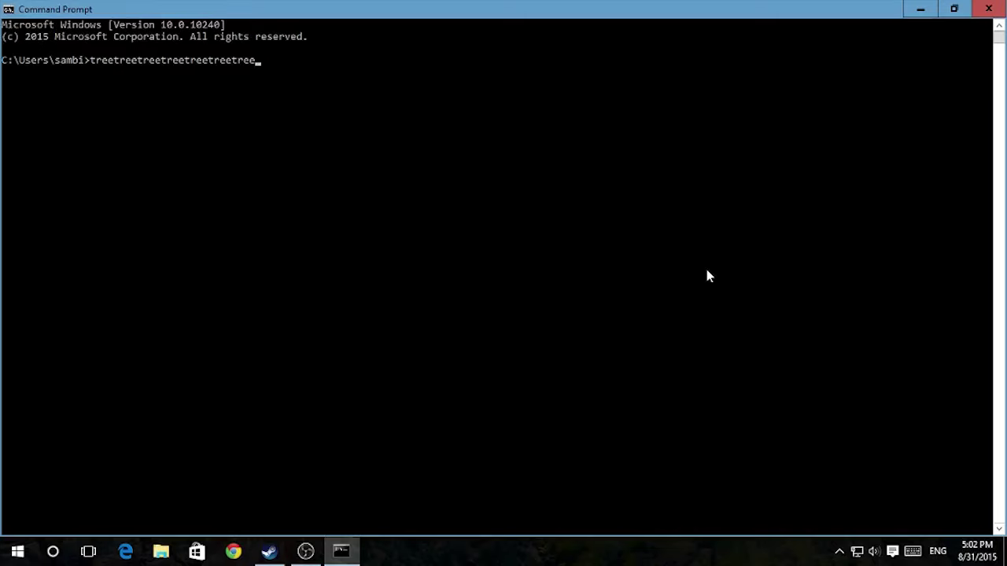
drag(341, 10, 473, 124)
- Set the Command Prompt window's opacity to 61% in its color properties and move the window across the desktop
right_click(473, 122)
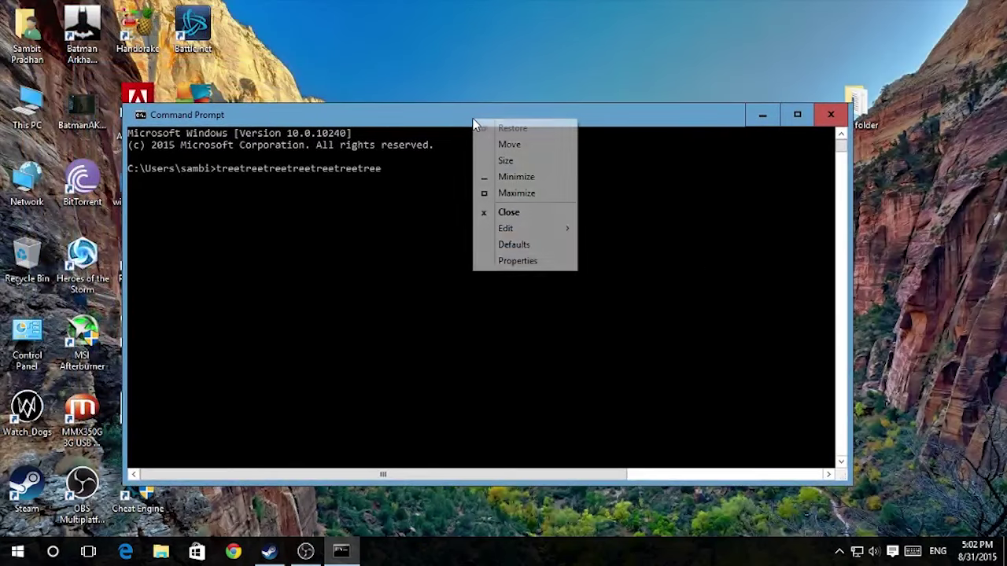
click(512, 263)
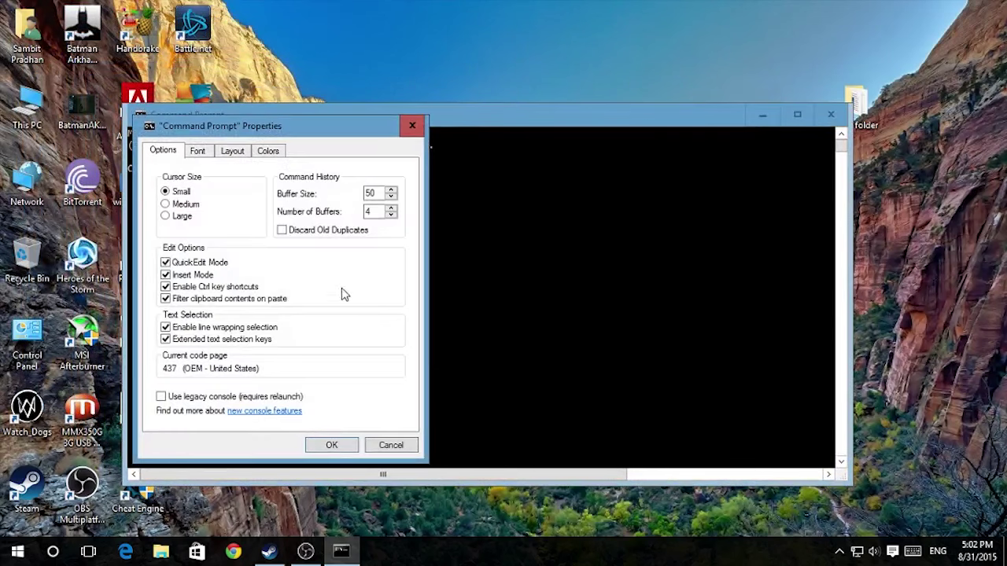
click(277, 156)
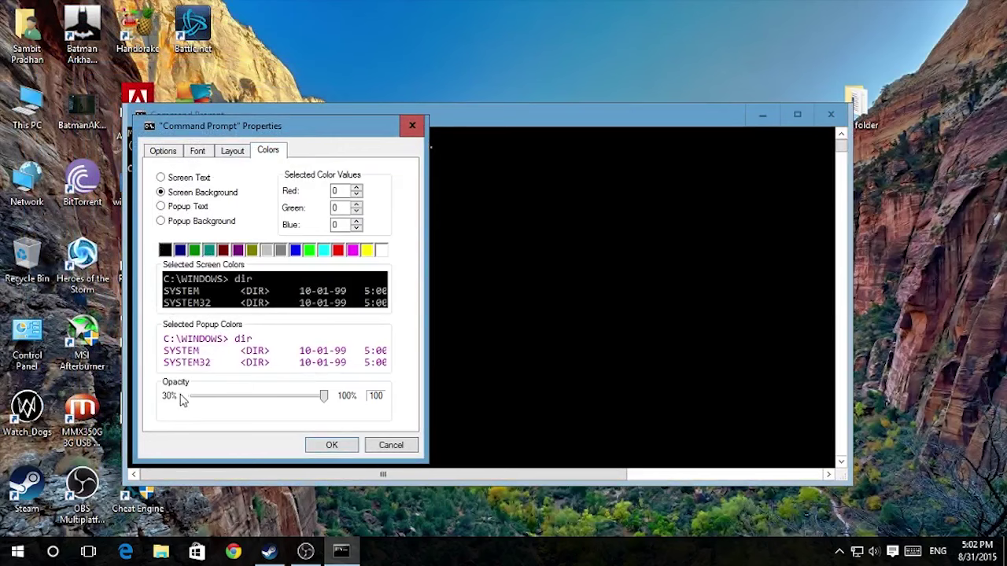
drag(277, 128, 454, 81)
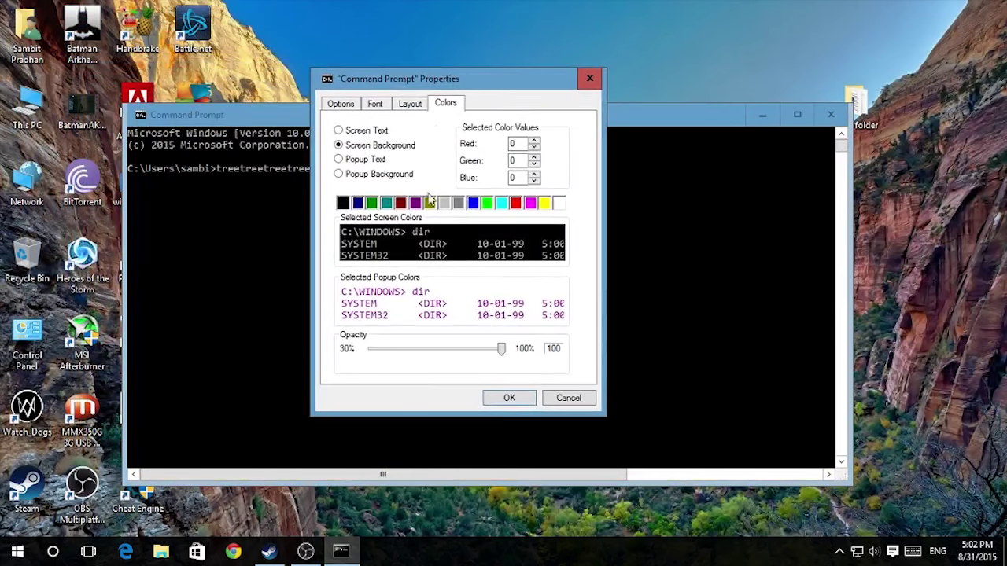
drag(501, 348, 429, 354)
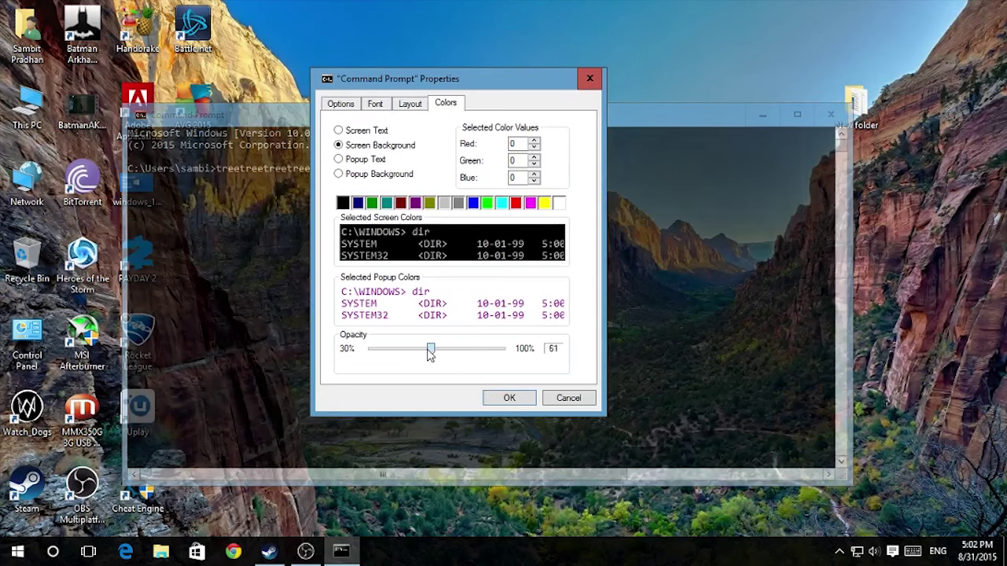
click(509, 399)
drag(342, 120, 450, 90)
- Append the sample text "h5dnhgfjbfjawonhxzrln k" to the command line and clear the entire line
text(h5dnhgfjbfjawonhxzrln k)
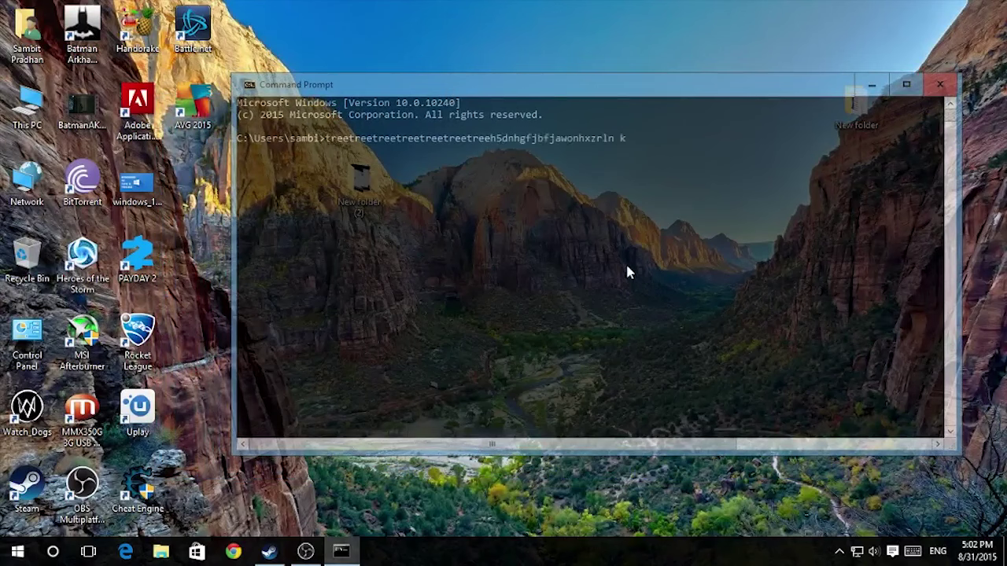
key(shift+Home)
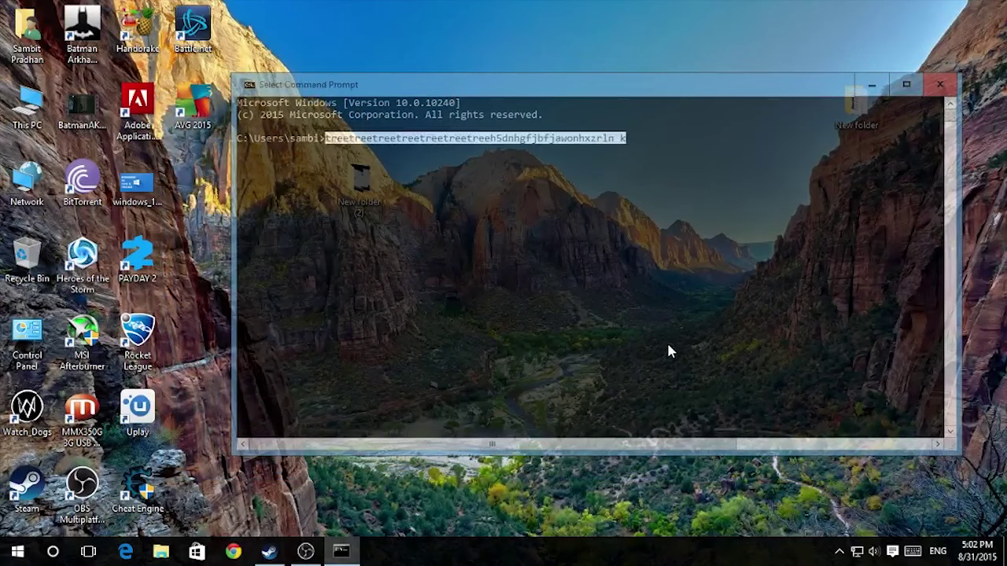
key(BackSpace)
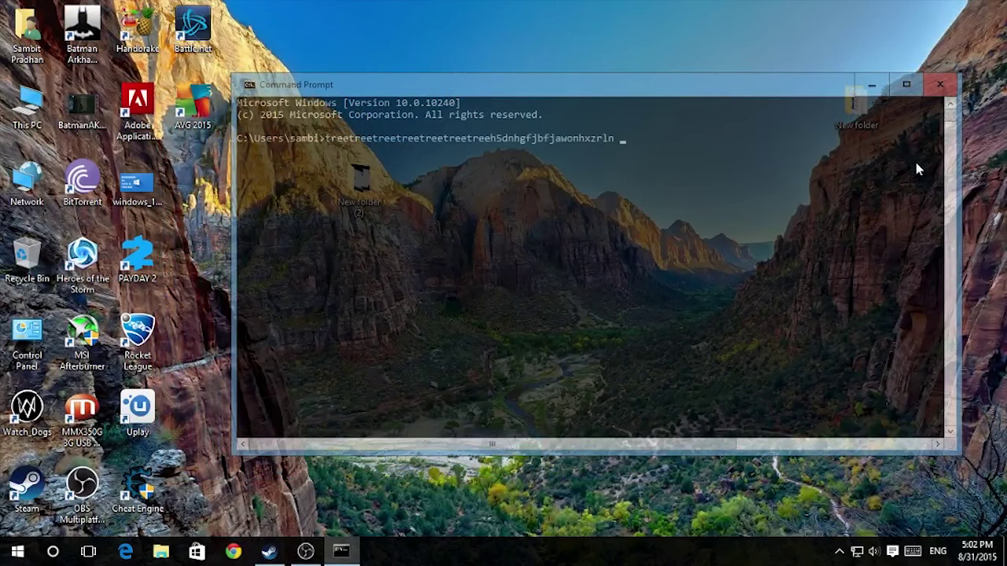
key(BackSpace)
key(BackSpace)
key(BackSpace)
key(BackSpace)
key(BackSpace)
key(BackSpace)
key(BackSpace)
key(BackSpace)
key(BackSpace)
key(BackSpace)
key(BackSpace)
key(BackSpace)
key(BackSpace)
key(BackSpace)
key(BackSpace)
key(BackSpace)
key(BackSpace)
key(BackSpace)
key(BackSpace)
key(BackSpace)
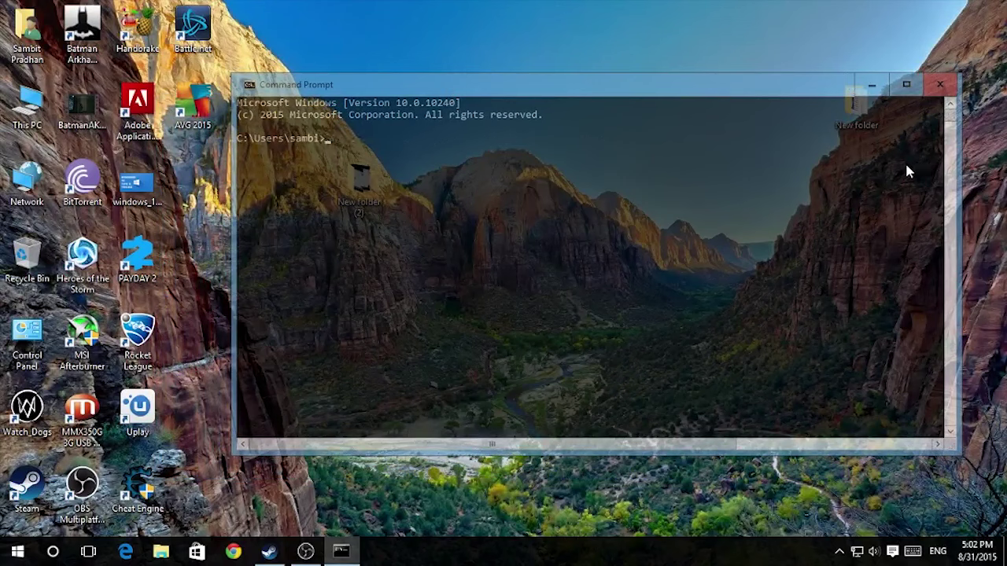
- Set the Command Prompt window's opacity to 100% in its color properties
right_click(521, 97)
click(565, 233)
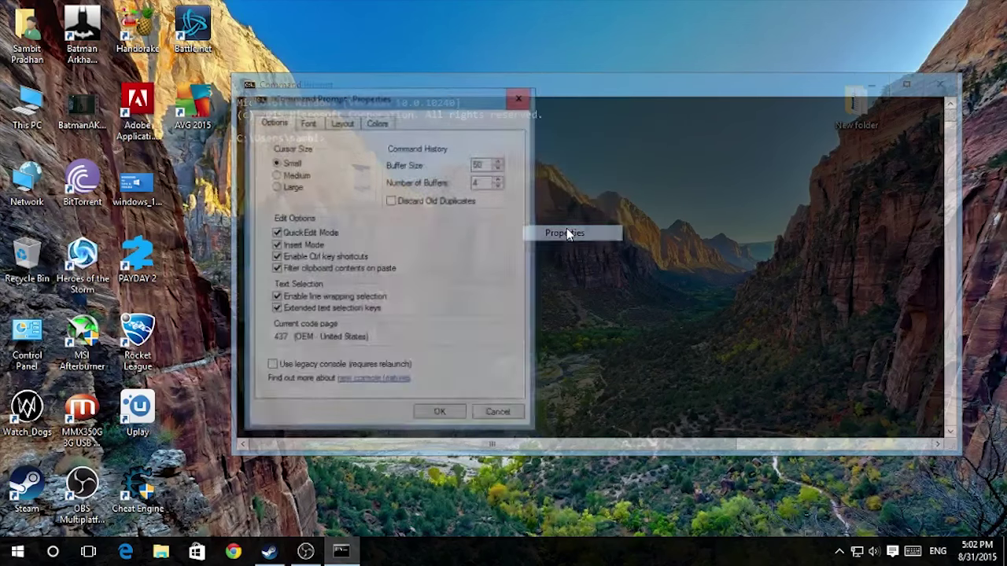
click(377, 121)
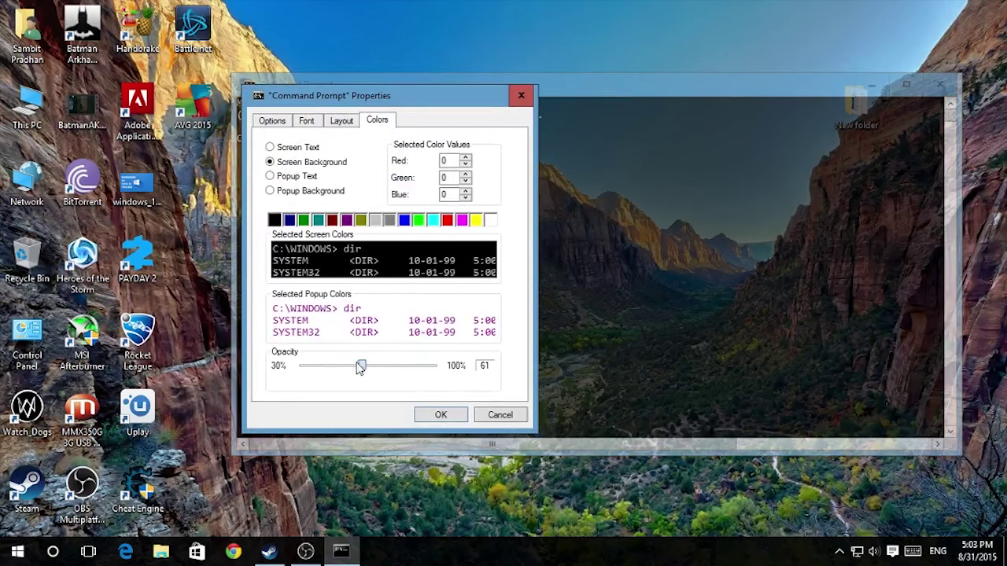
drag(360, 368, 434, 368)
click(441, 414)
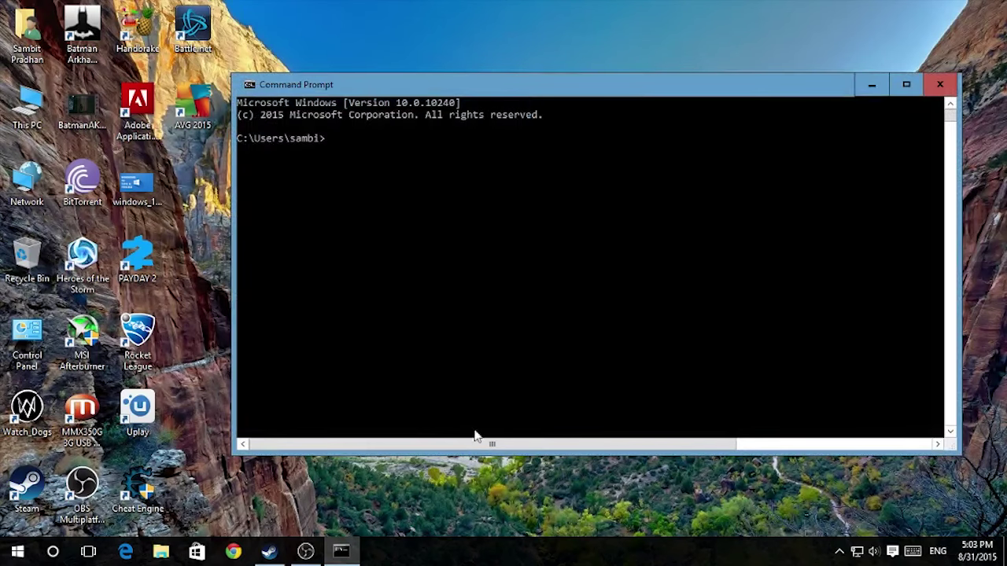
- Review the screen text, popup text and popup background colors in the Command Prompt properties, and close Command Prompt
right_click(442, 89)
click(457, 230)
click(377, 121)
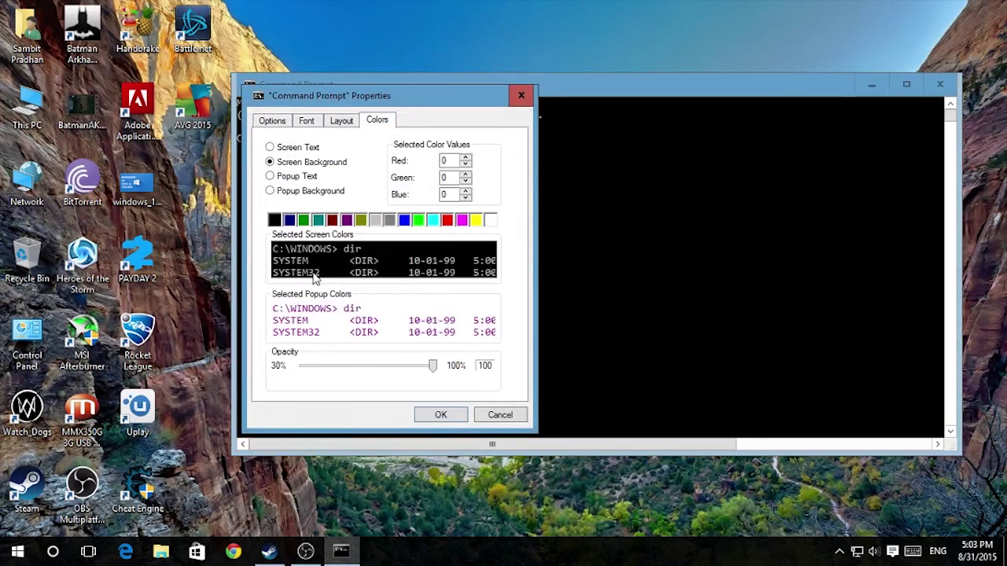
click(270, 148)
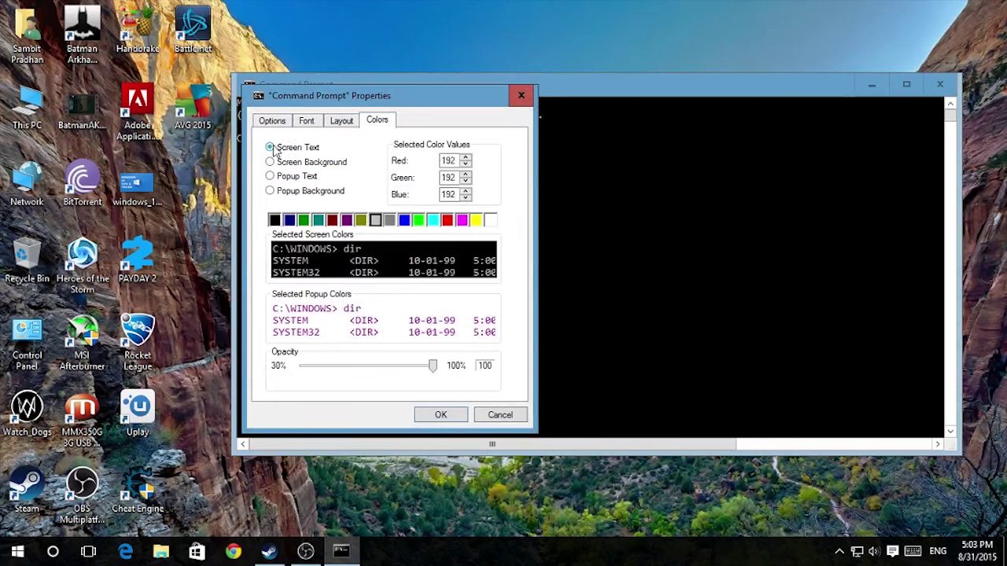
click(270, 177)
click(281, 192)
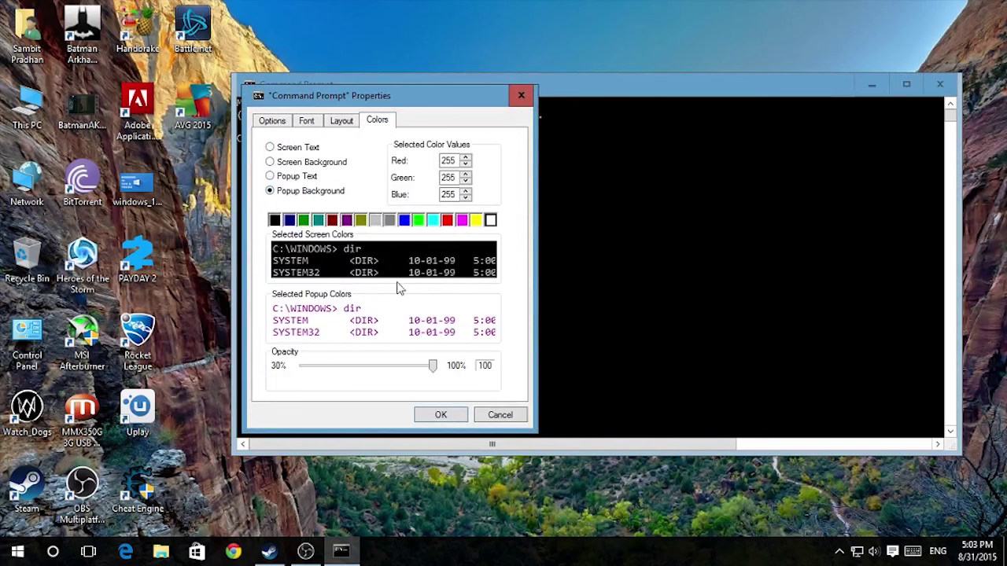
click(441, 414)
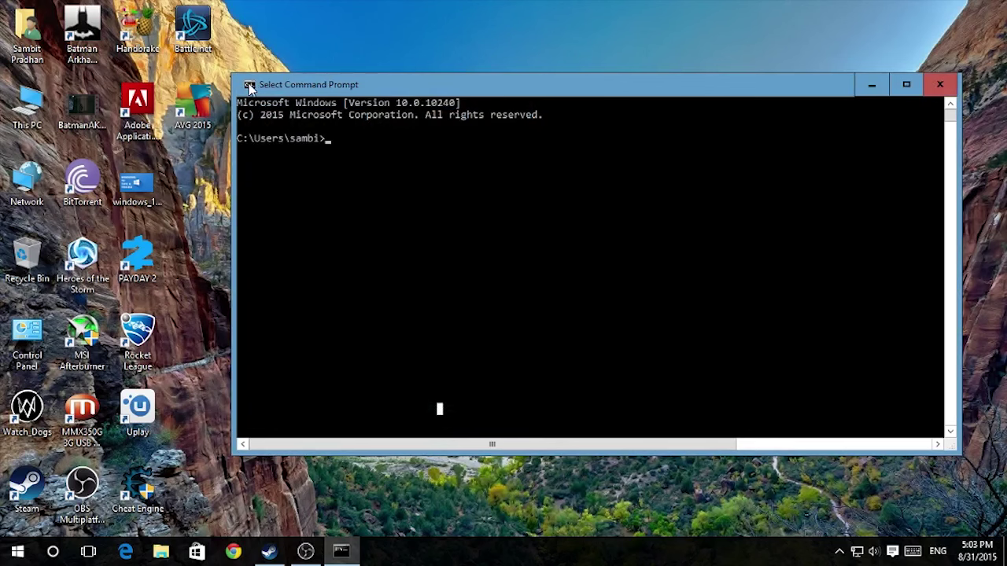
double_click(250, 84)
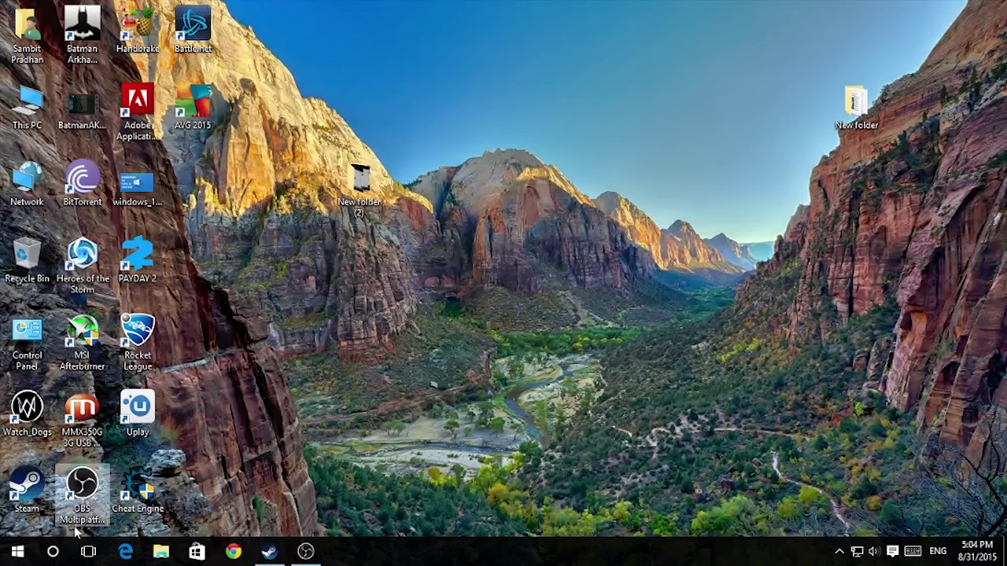
- Open Cortana and go to the settings in its Notebook
click(53, 552)
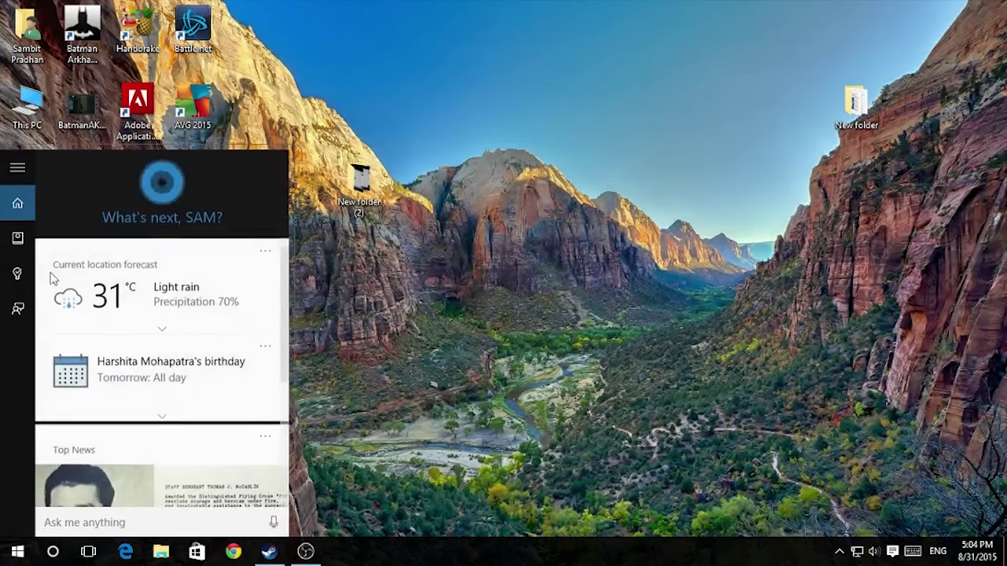
click(17, 167)
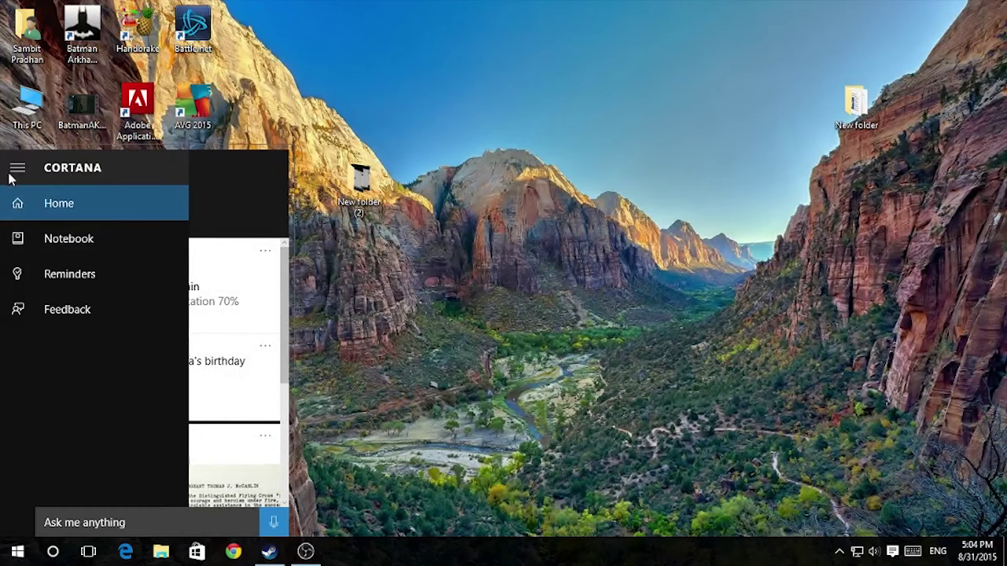
click(100, 243)
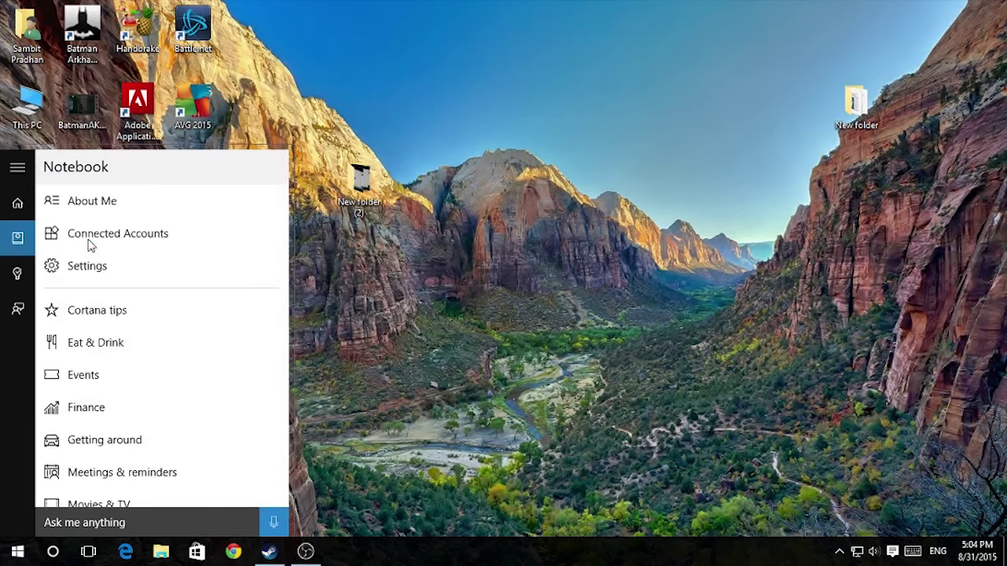
click(78, 272)
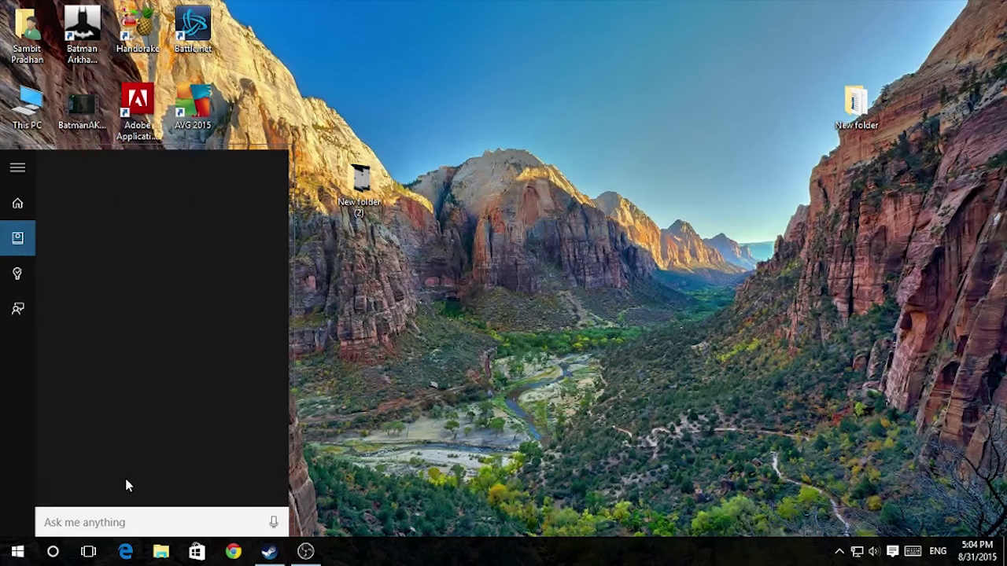
- Examine Cortana's settings for Hey Cortana, voice response, flight tracking and taskbar tidbits, and close Cortana
scroll(157, 310, down, 1)
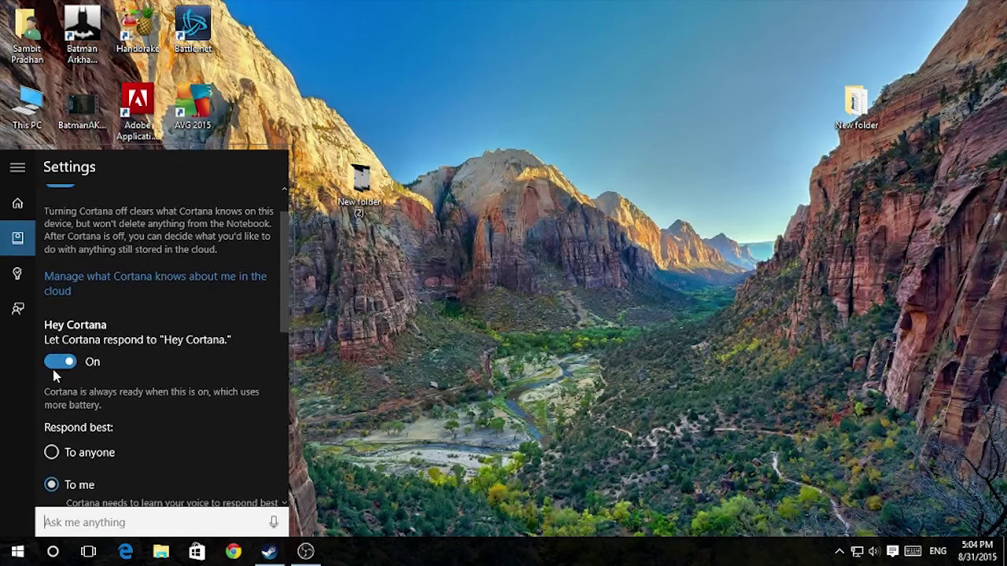
scroll(56, 358, down, 1)
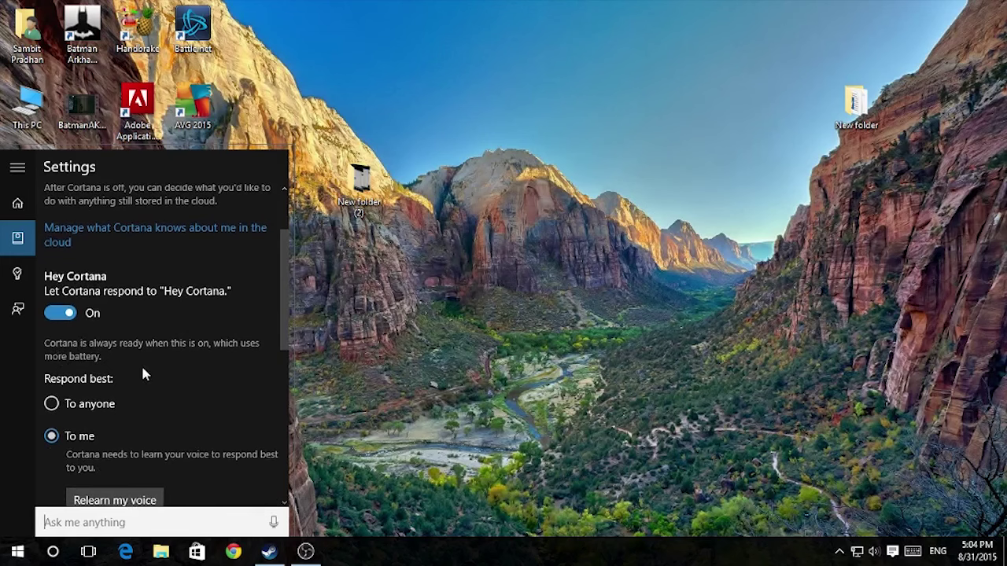
scroll(197, 429, down, 2)
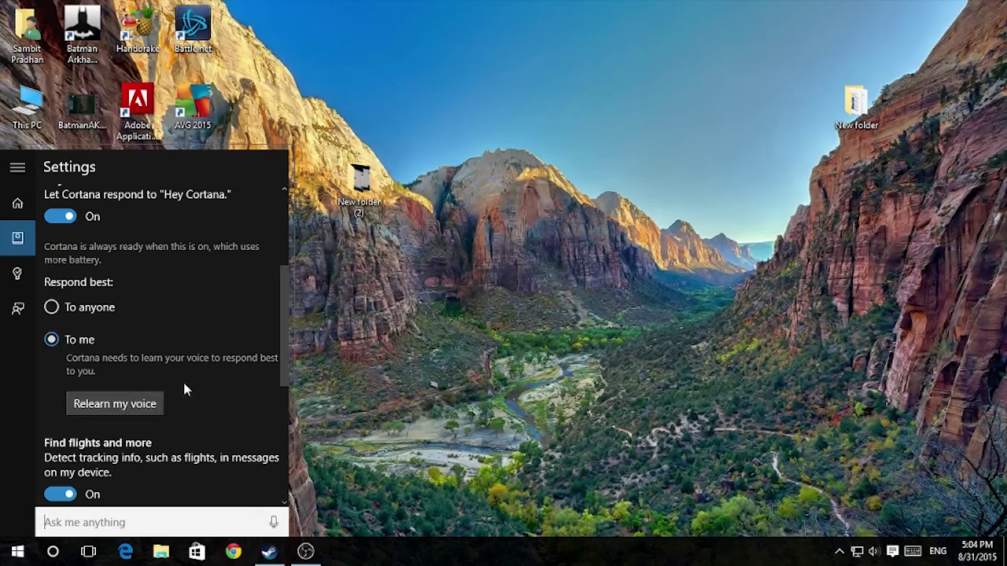
scroll(283, 335, down, 1)
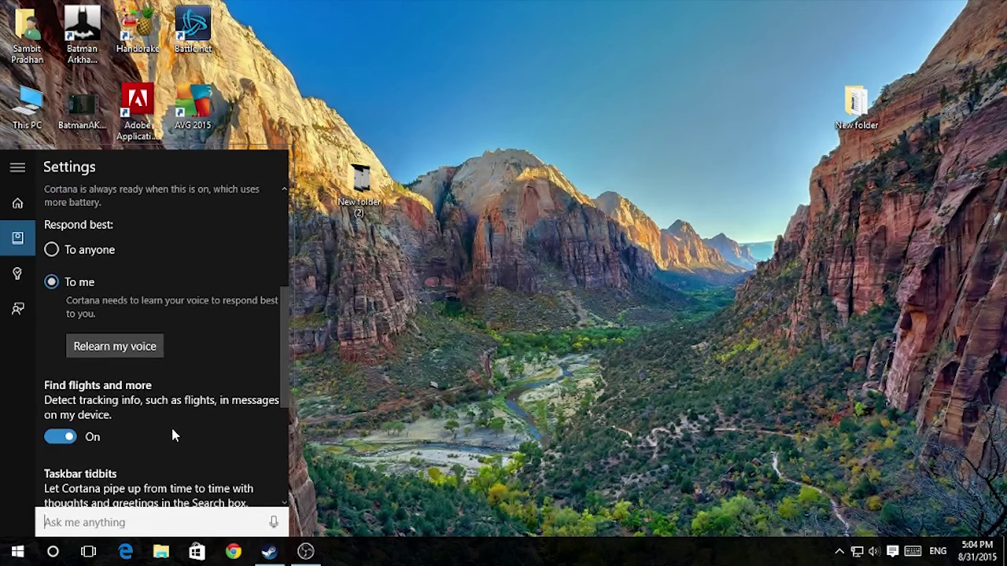
scroll(173, 432, down, 4)
drag(282, 442, 288, 218)
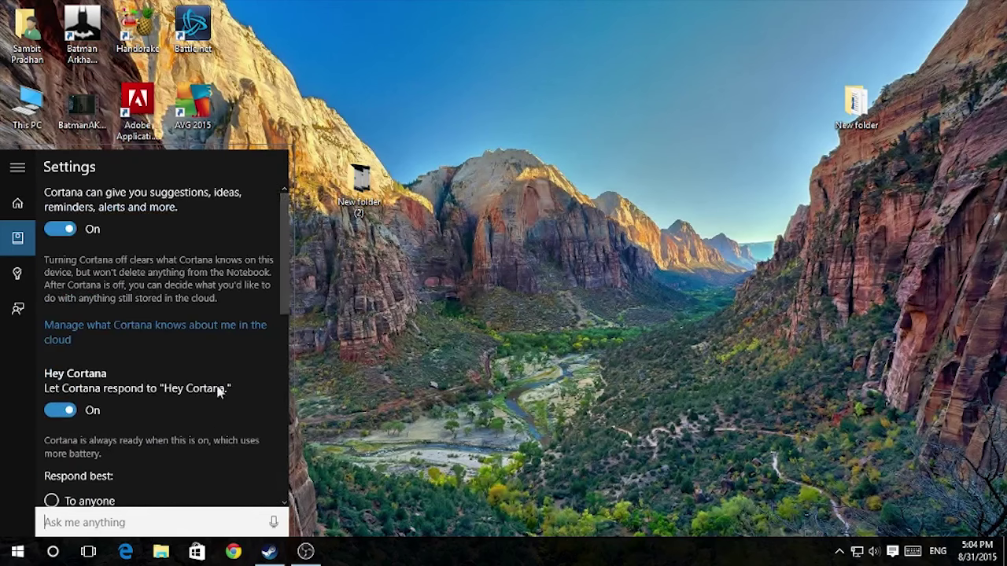
click(604, 116)
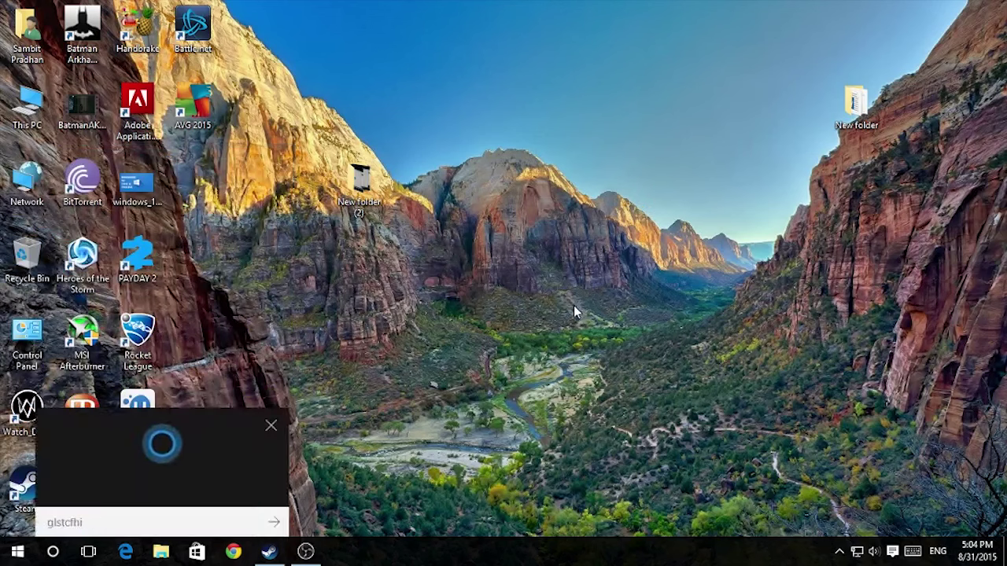
click(270, 426)
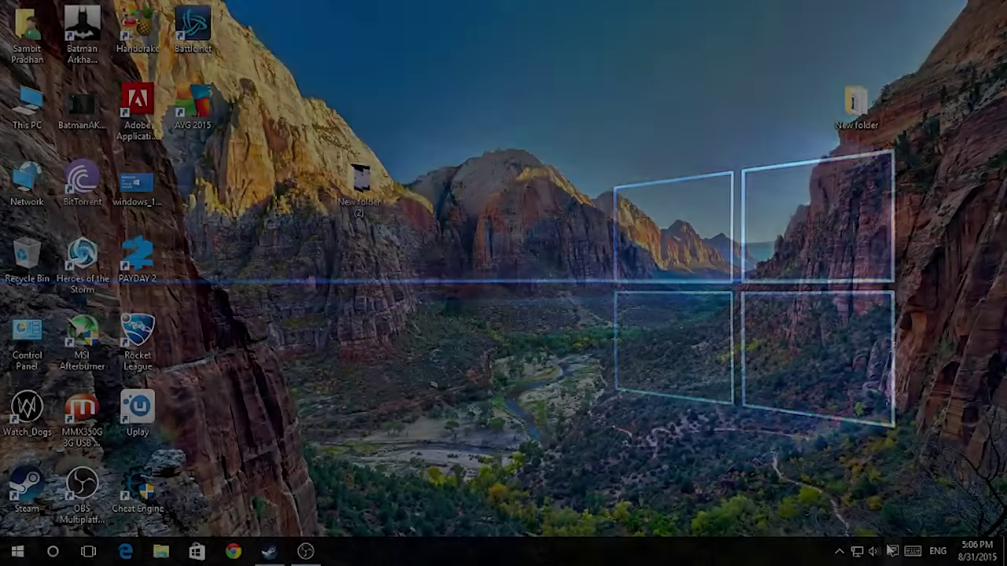
- Open the Action Center and examine its mail notifications and quick action tiles
click(980, 552)
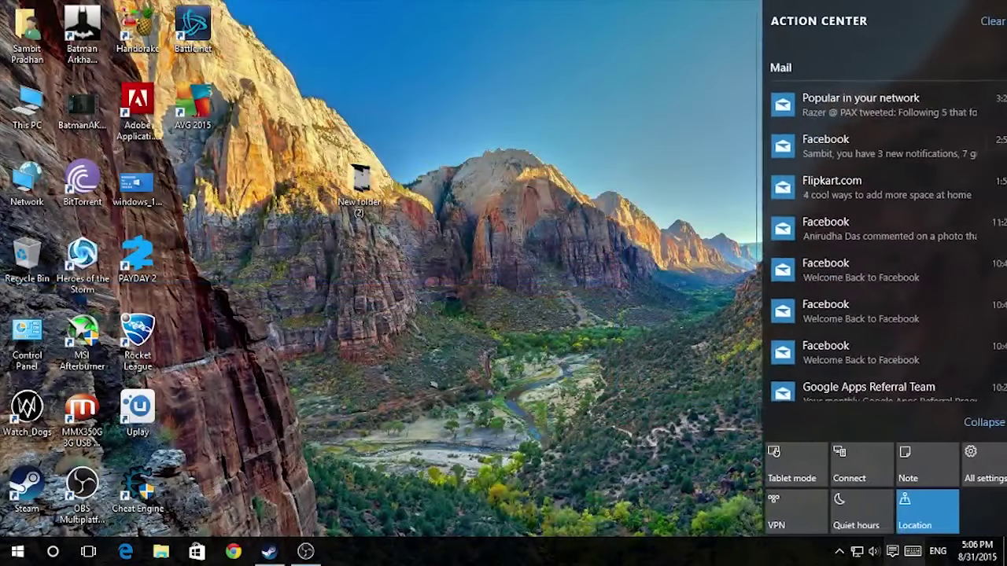
scroll(925, 316, up, 1)
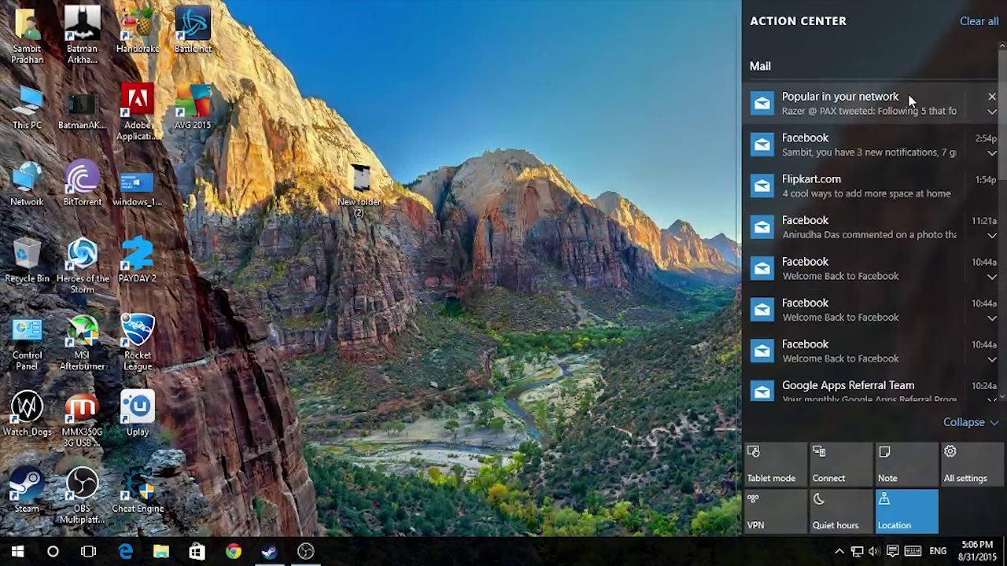
scroll(834, 313, down, 1)
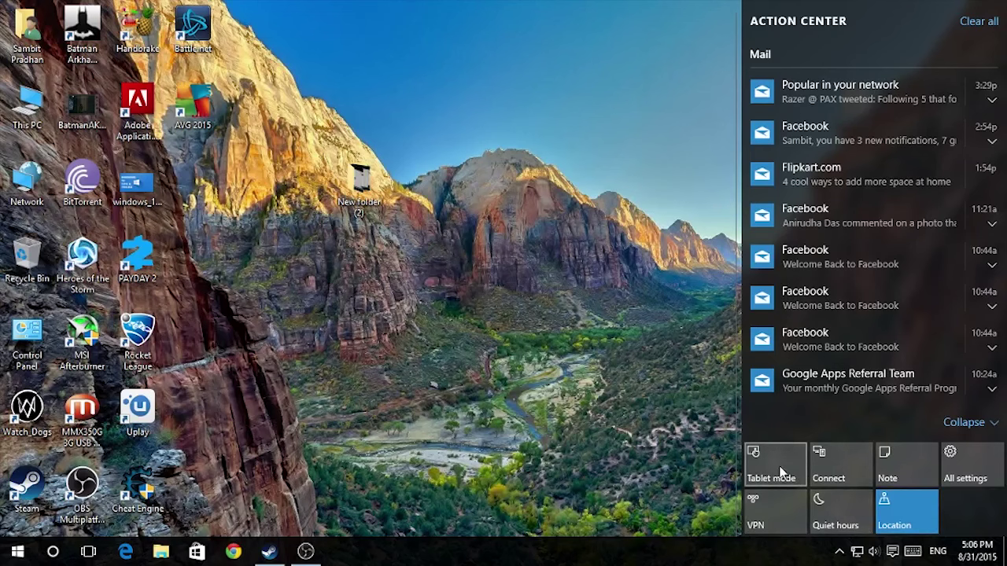
- Open the system's Notifications & actions settings and compare the first quick action's choices with the Action Center tiles
click(972, 465)
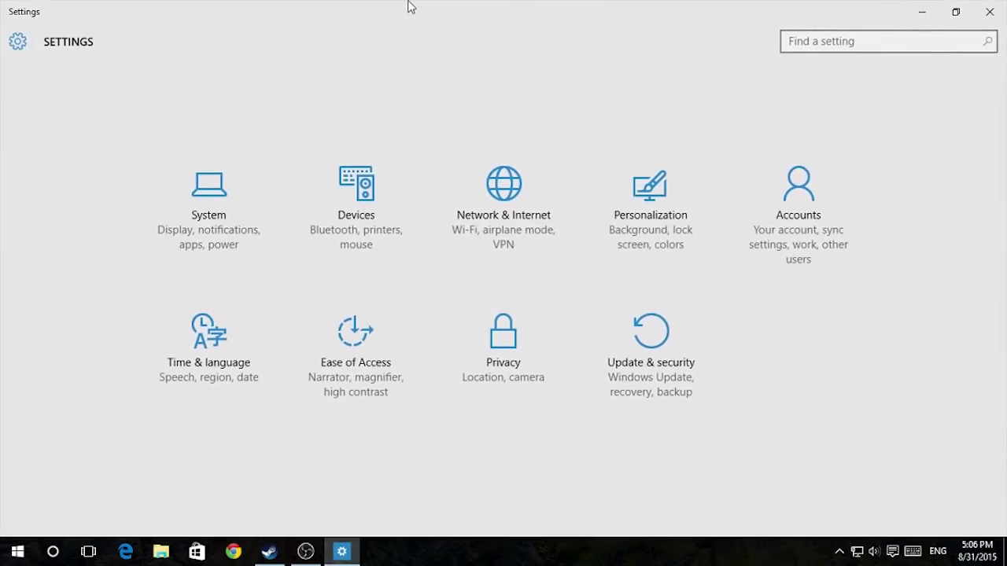
click(197, 222)
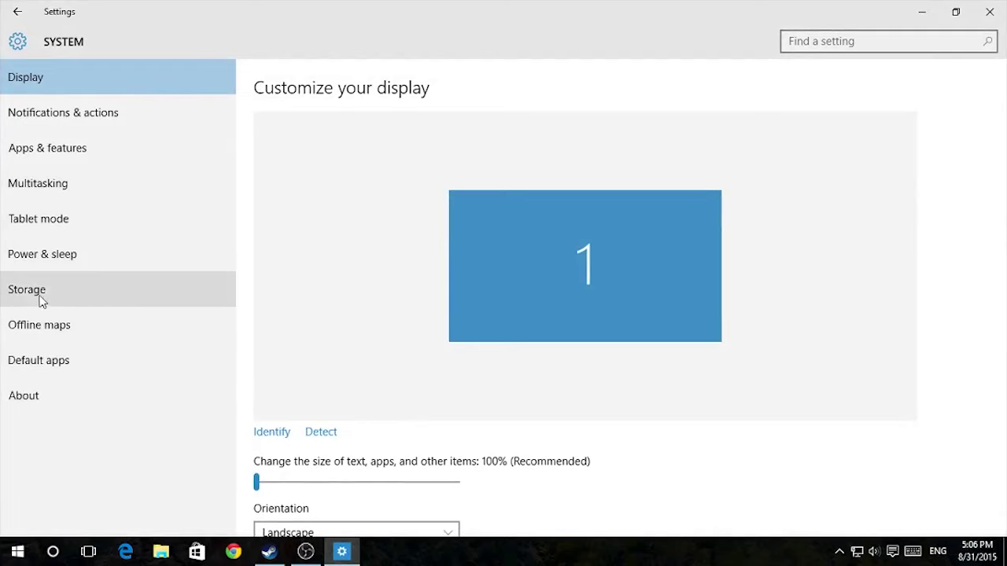
click(70, 118)
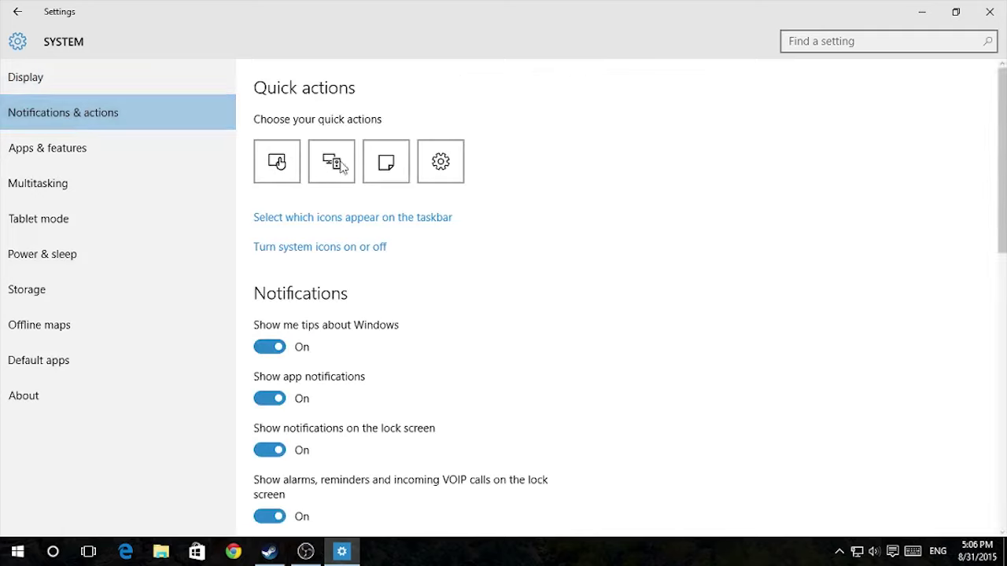
click(277, 174)
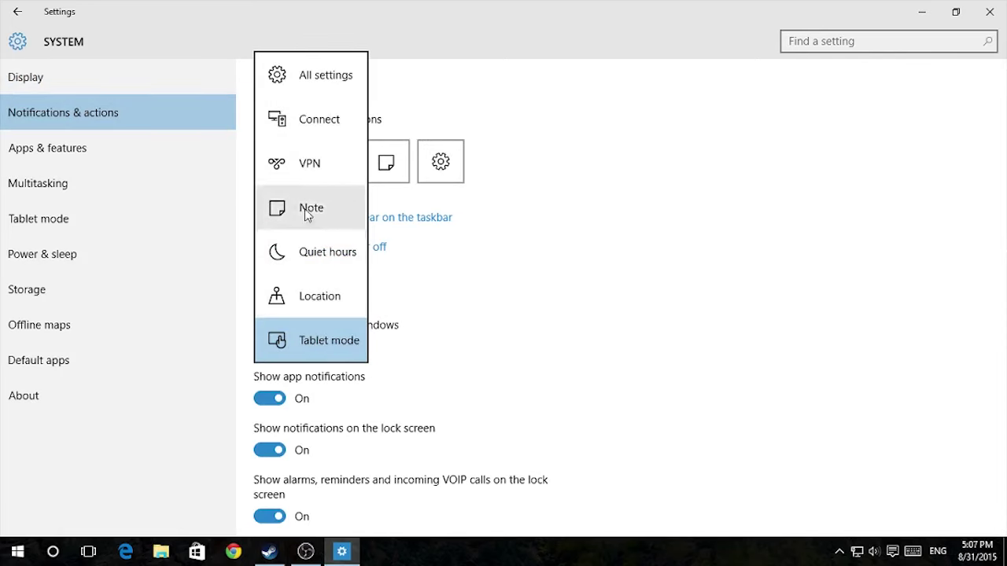
click(589, 327)
key(super+a)
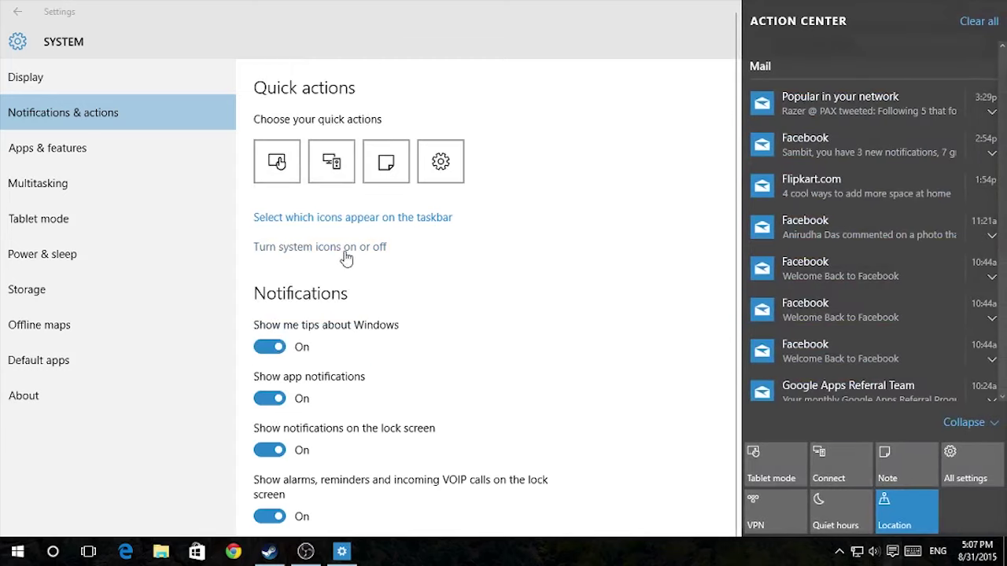
- Set the first quick action to Note and check the tile order in the Action Center
click(277, 161)
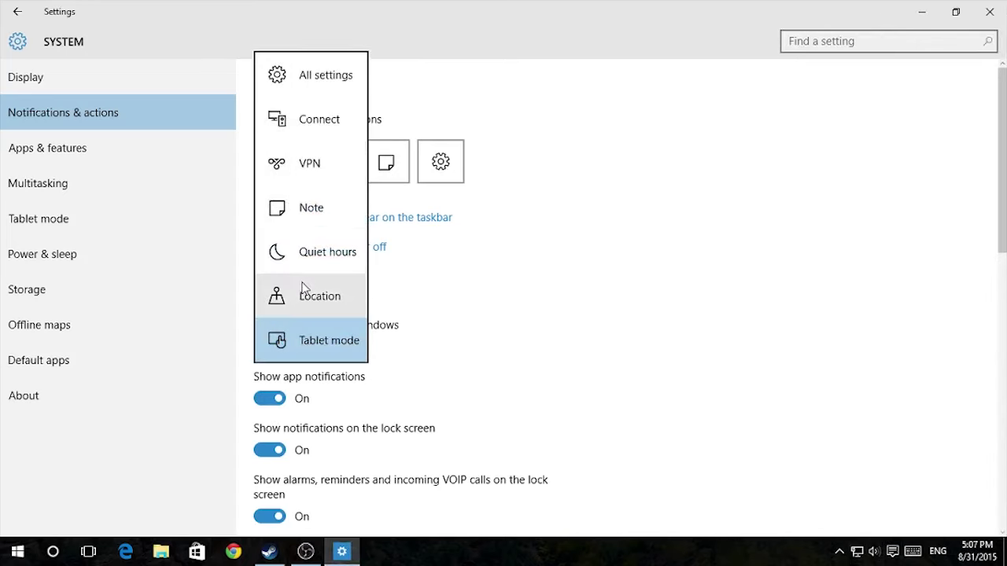
click(313, 211)
click(892, 552)
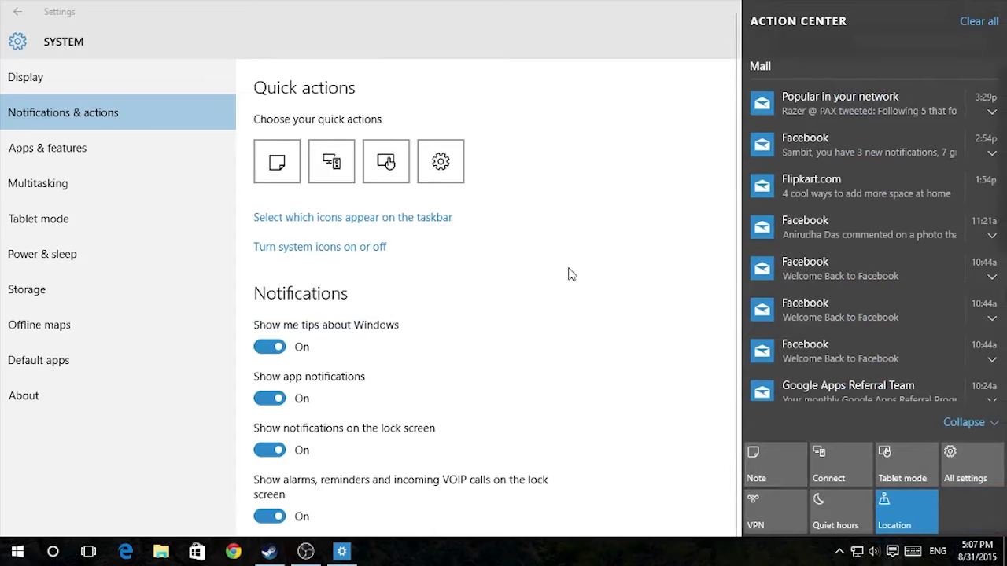
- Set the first quick action back to Tablet mode and check the tiles in the Action Center
click(277, 165)
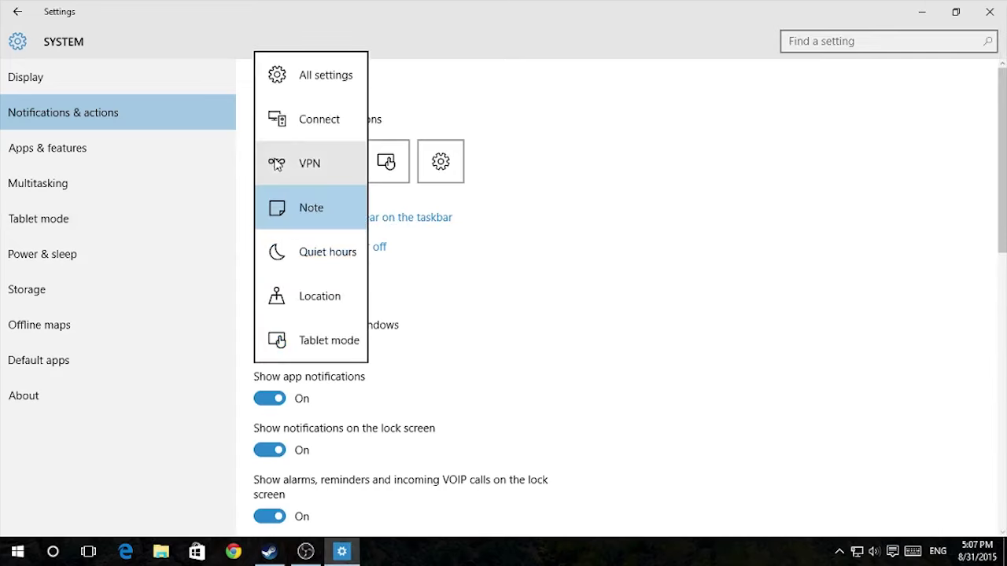
click(307, 342)
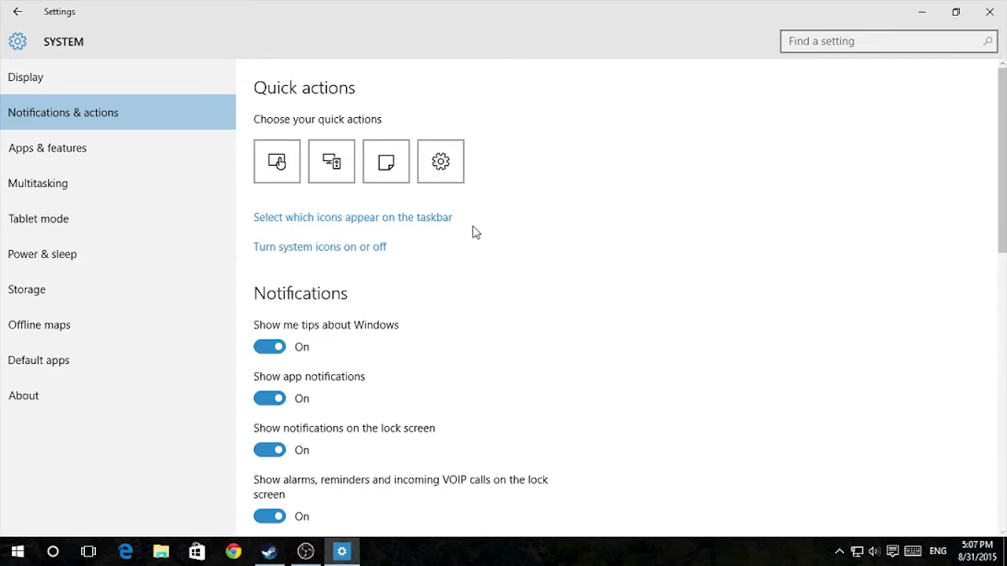
click(892, 551)
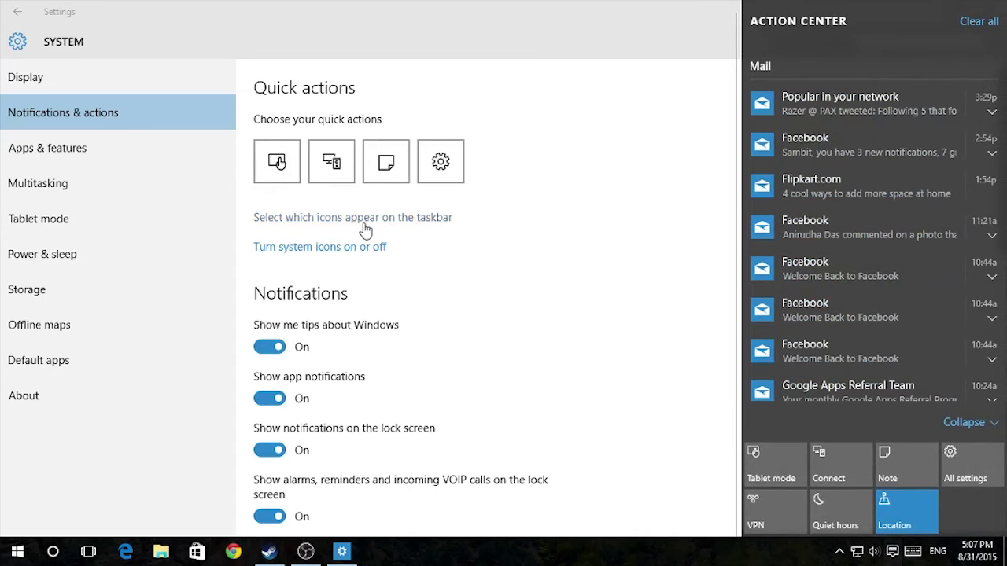
click(508, 219)
- Open the selection of icons that appear on the taskbar and look through the whole list
click(421, 219)
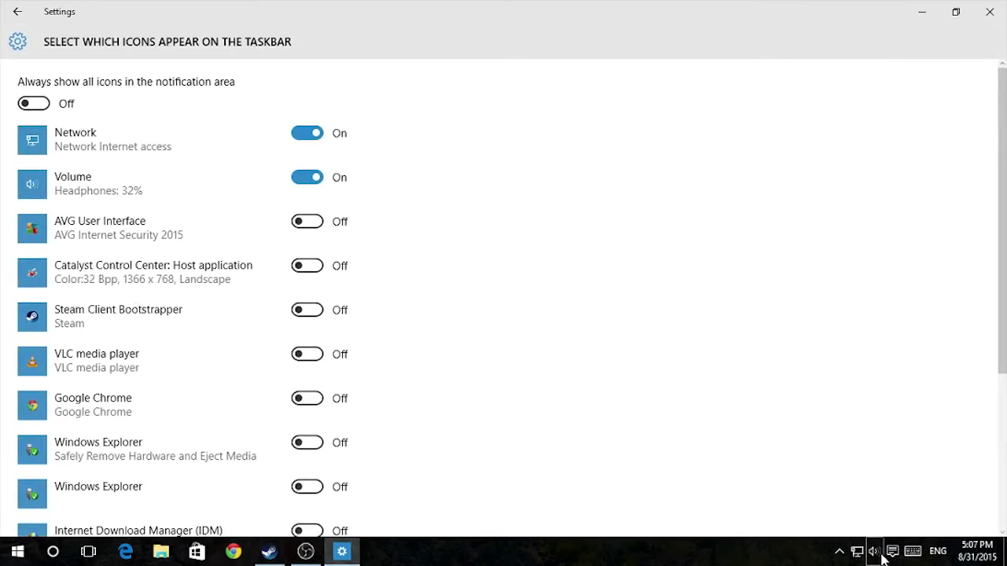
scroll(609, 398, down, 1)
scroll(609, 398, up, 1)
scroll(528, 301, down, 5)
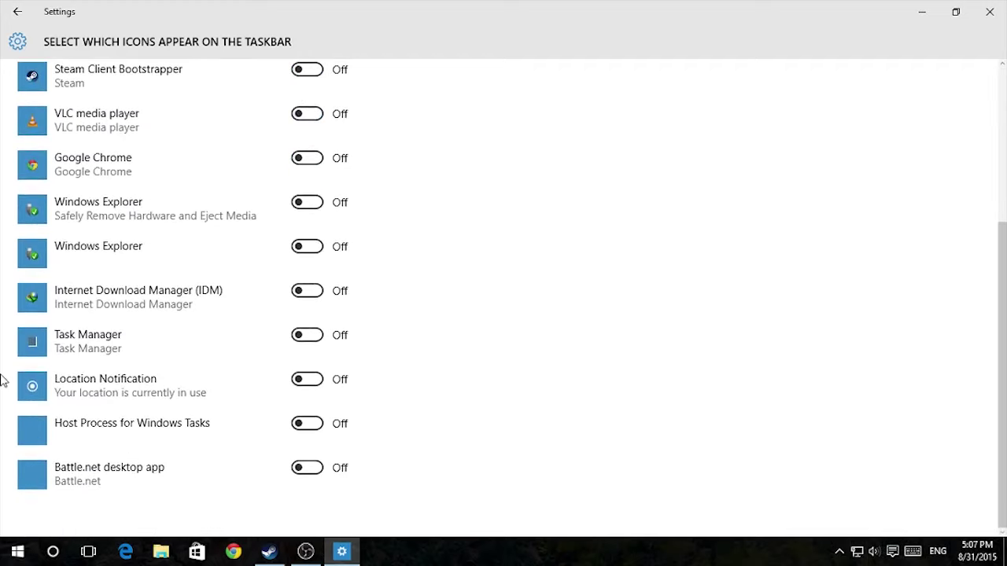
scroll(2, 379, up, 5)
scroll(1, 378, down, 1)
scroll(1, 379, up, 1)
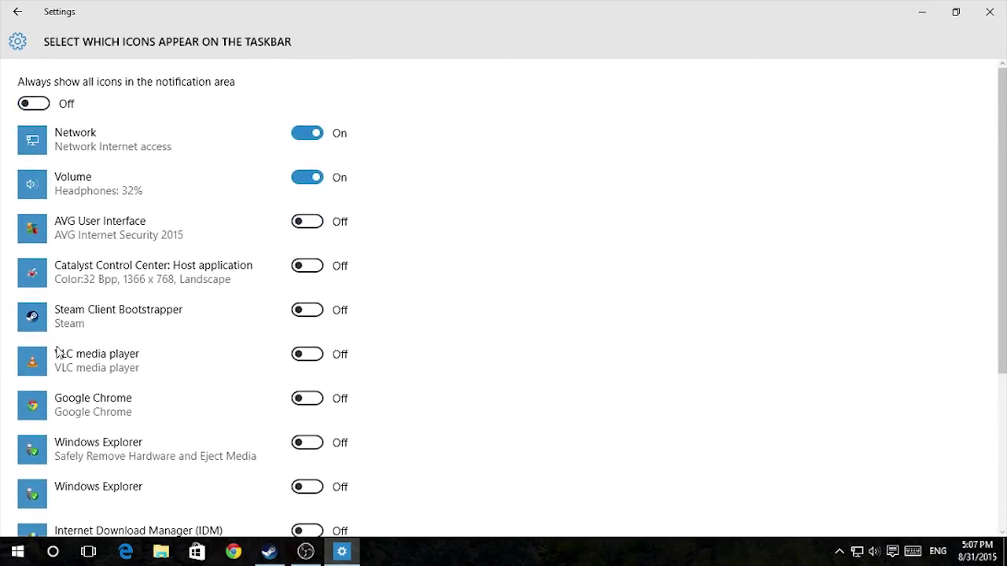
- Turn the Steam Client Bootstrapper taskbar icon on and back off, and open the settings for turning system icons on or off
click(312, 313)
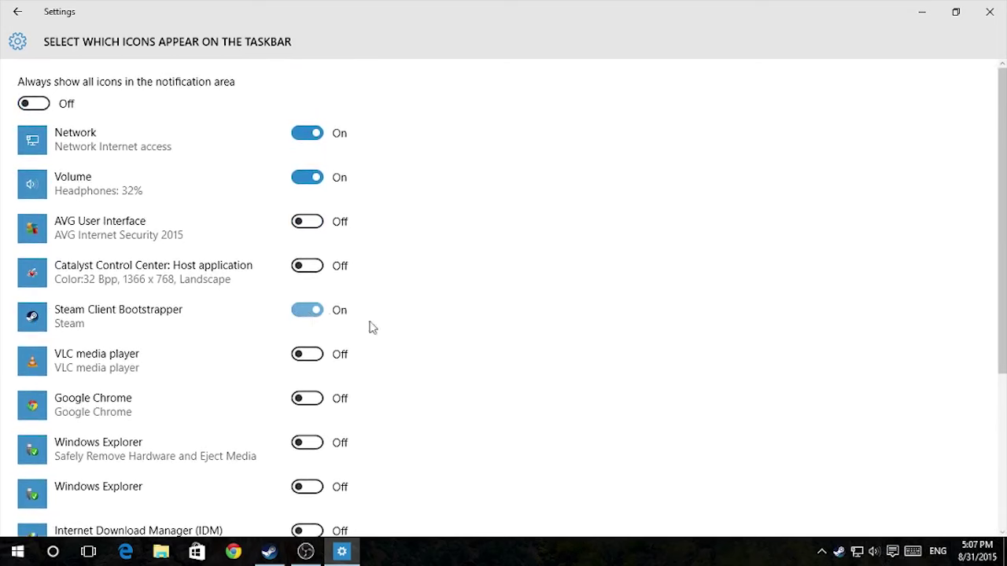
click(315, 323)
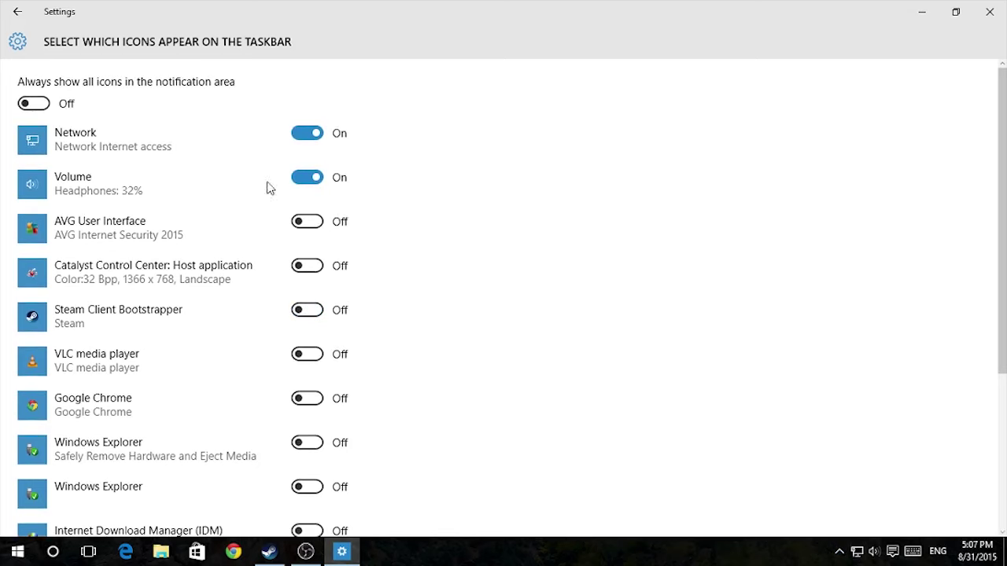
click(15, 11)
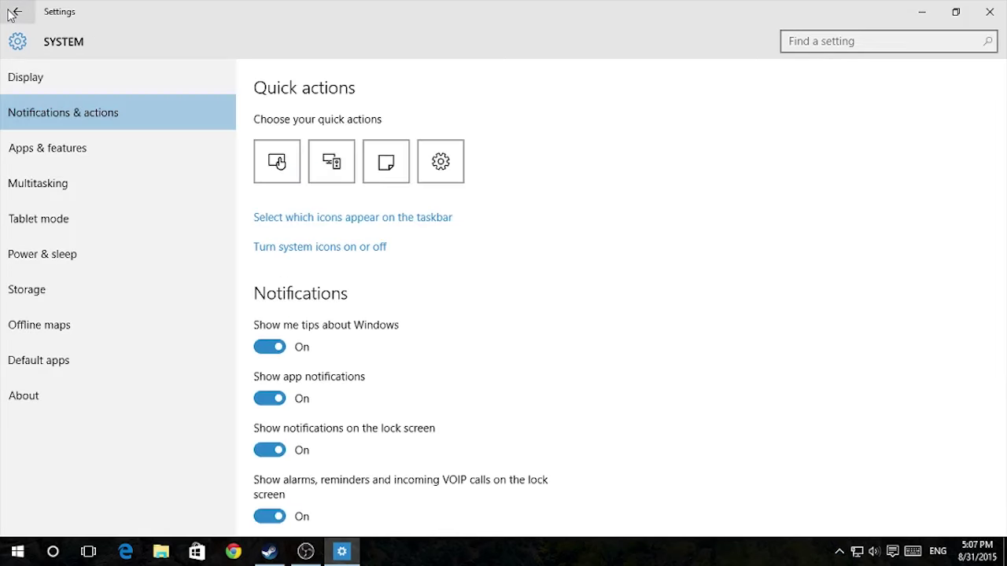
click(357, 254)
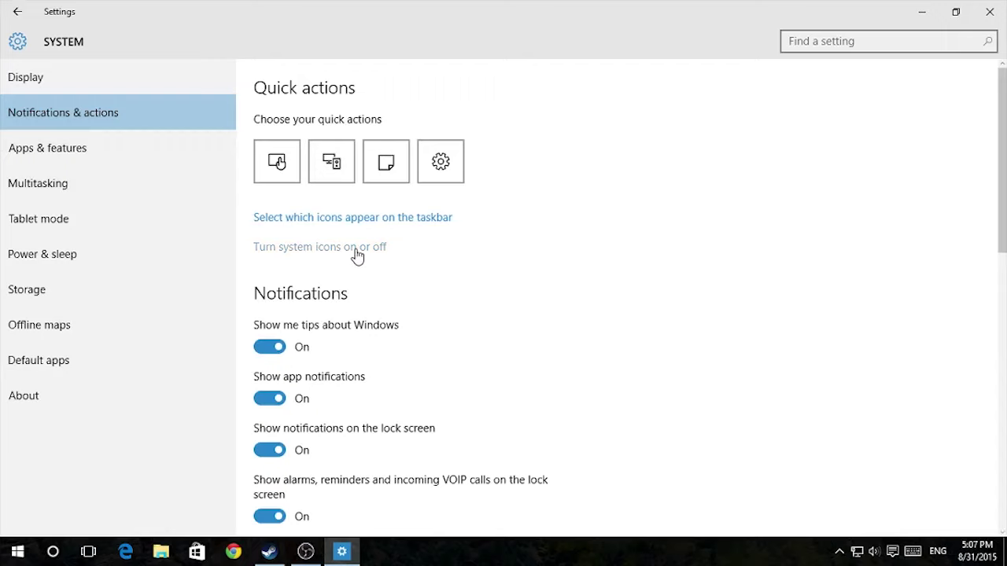
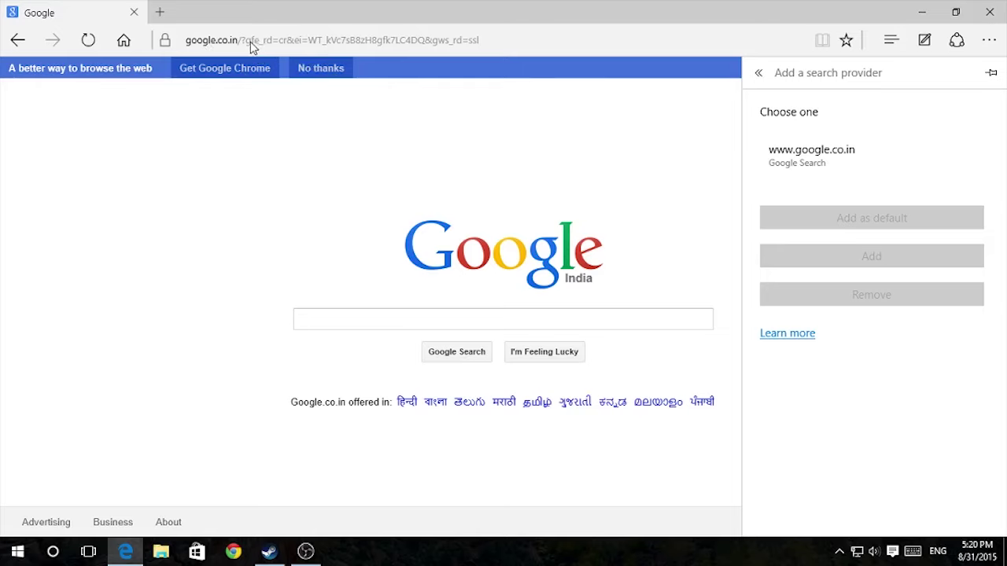
click(796, 157)
click(850, 220)
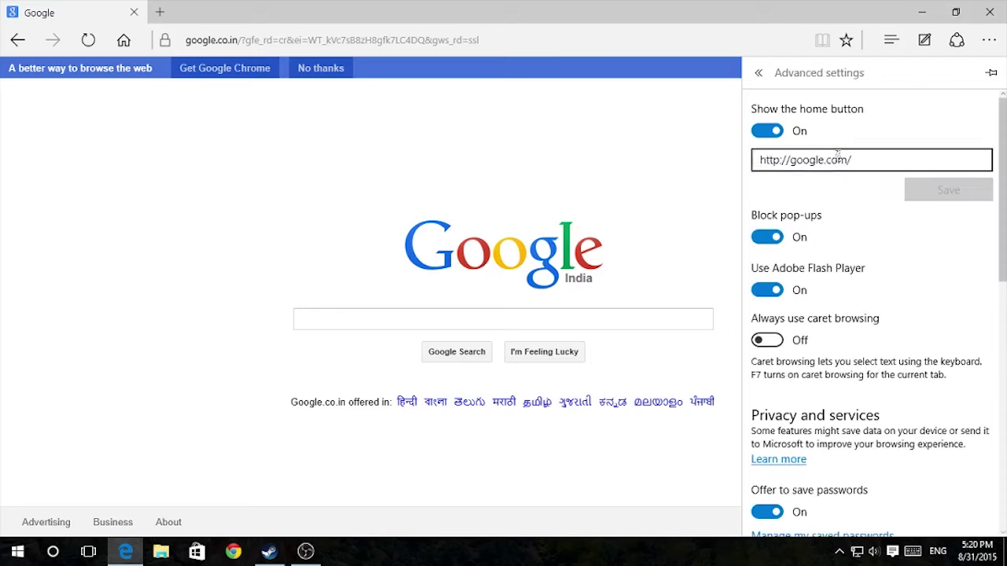
click(235, 194)
- Open a new browser tab and close the Google tab
click(158, 10)
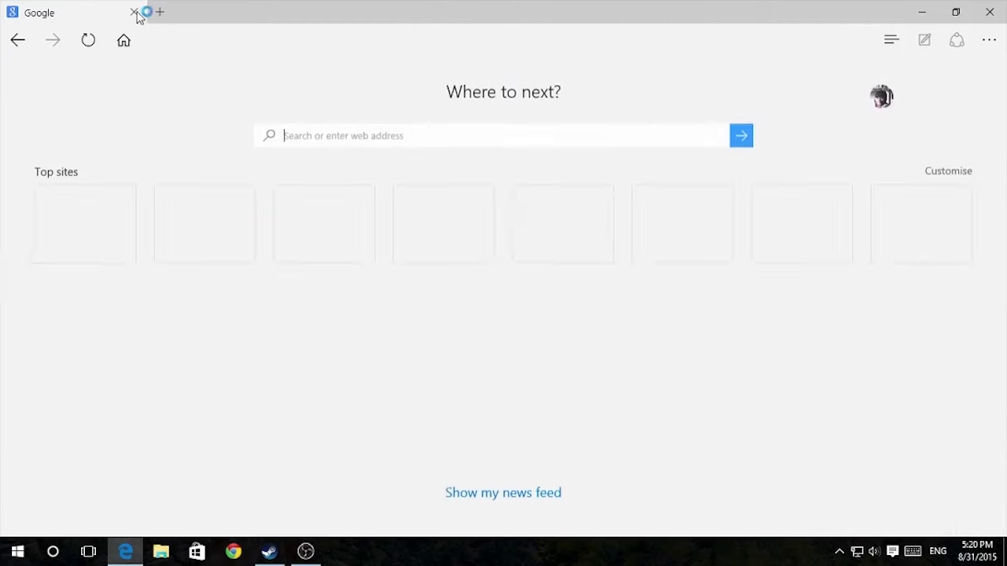
click(134, 12)
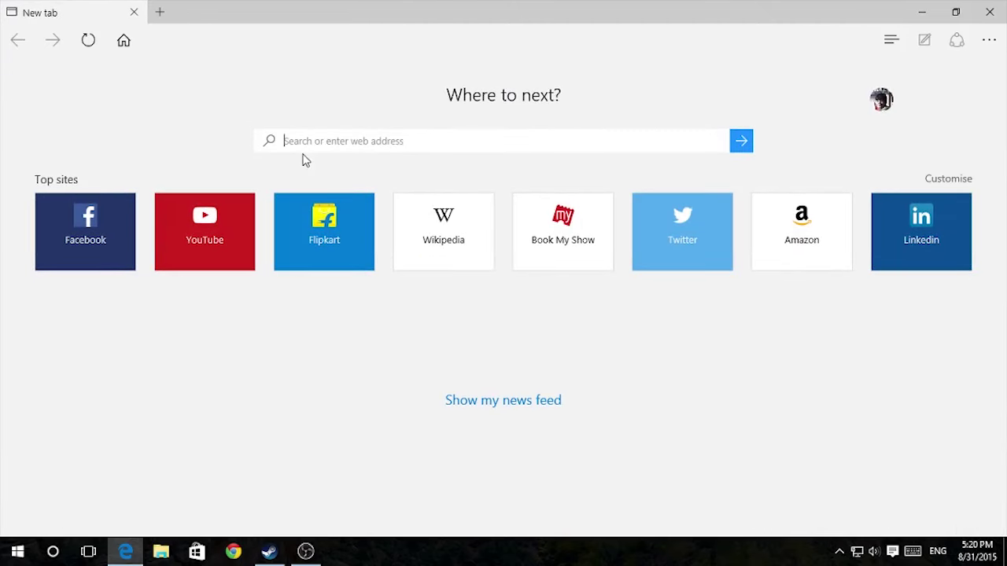
- Search the web for tekment from the new tab page and decline the offer to get Google Chrome
text(tekment)
key(Return)
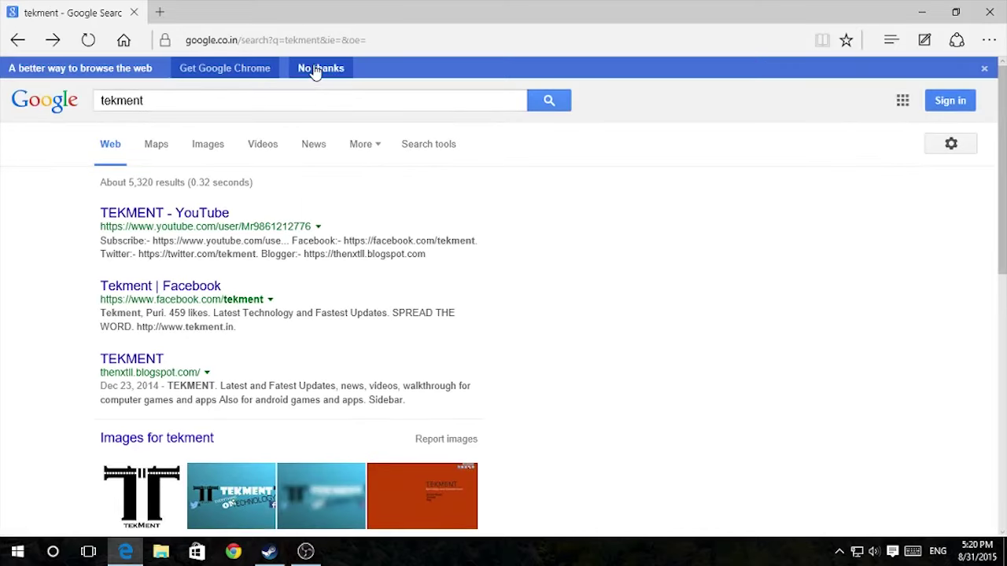
click(316, 70)
click(988, 40)
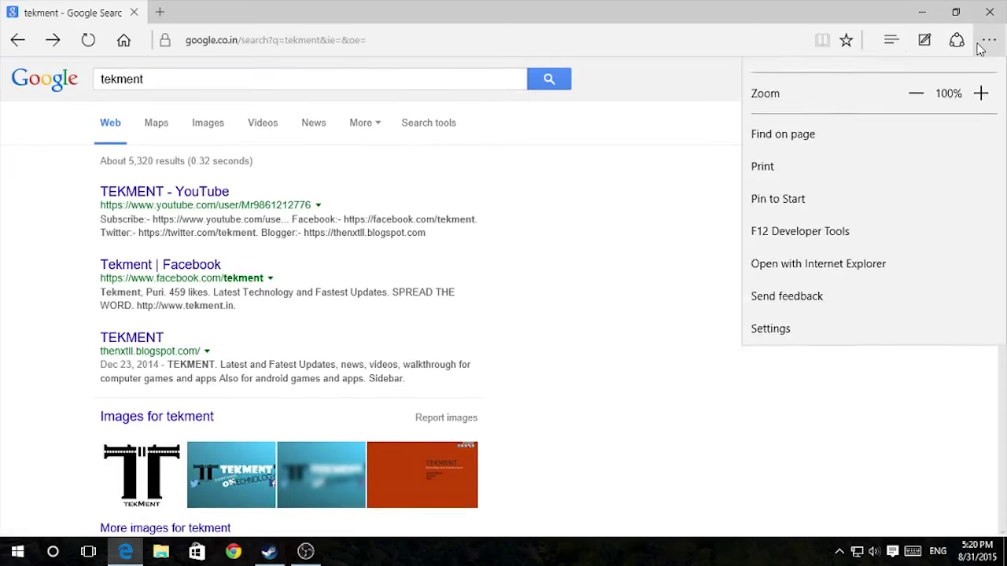
click(785, 395)
scroll(785, 250, down, 5)
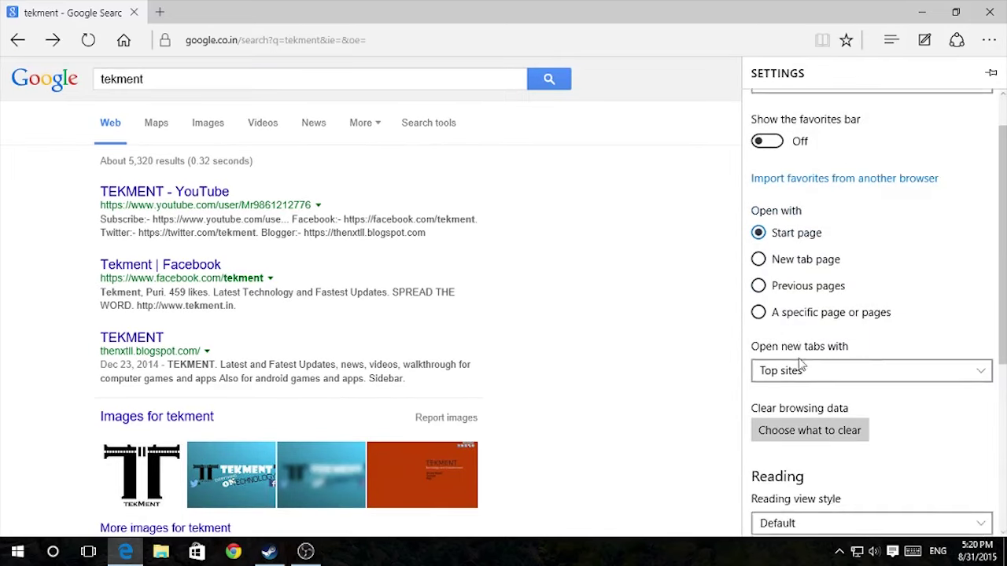
click(804, 346)
scroll(868, 479, down, 4)
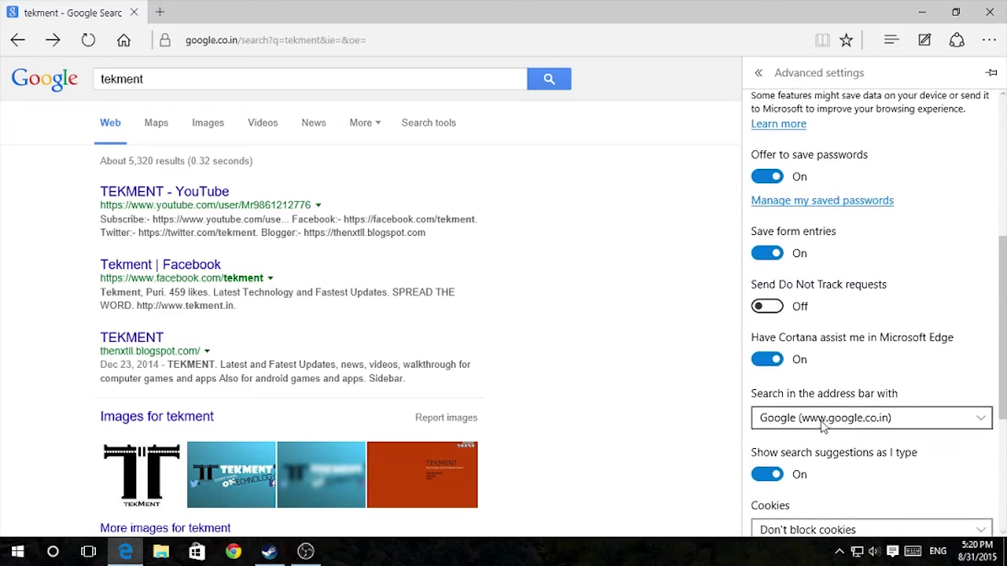
click(823, 425)
click(820, 385)
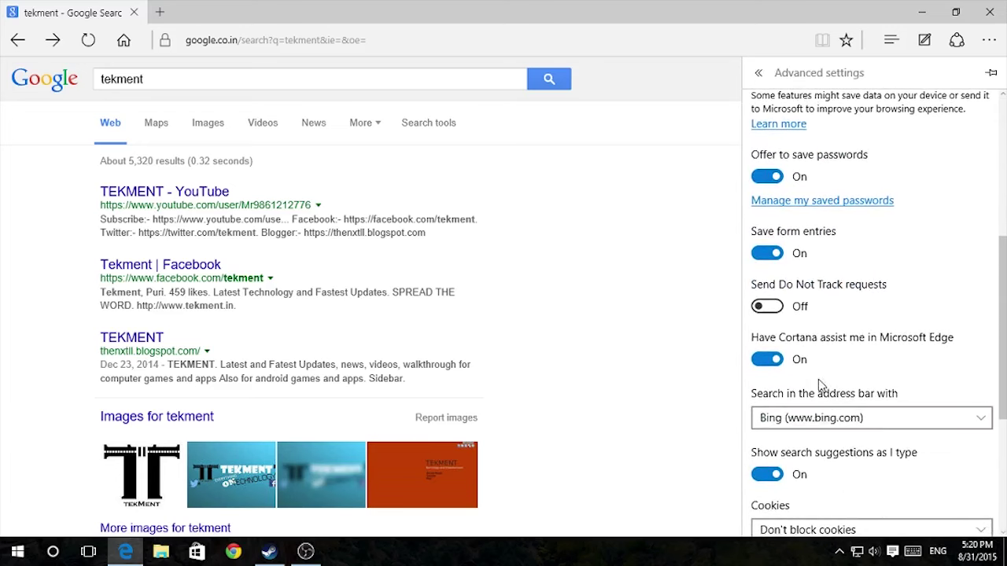
scroll(820, 385, down, 3)
click(706, 339)
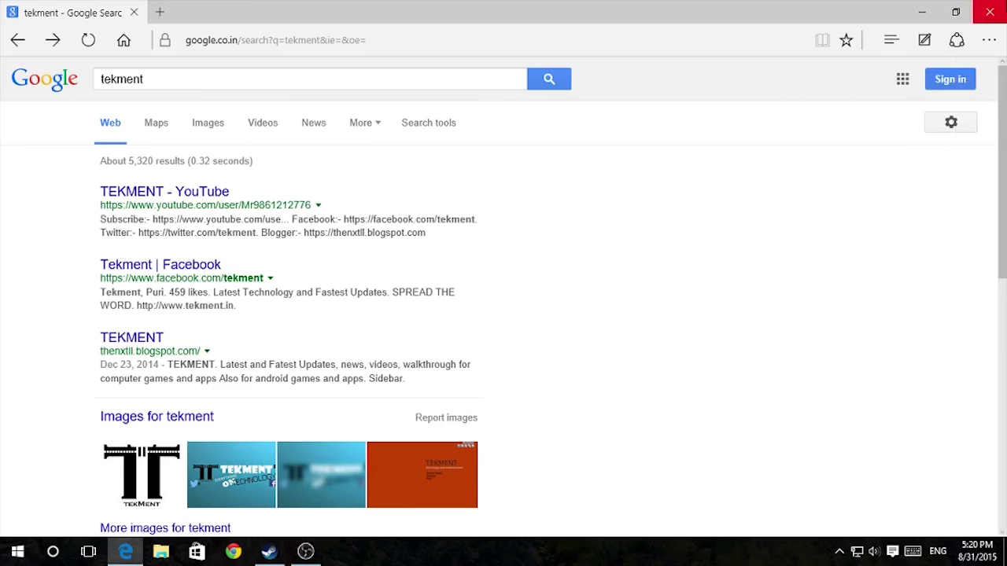
click(988, 12)
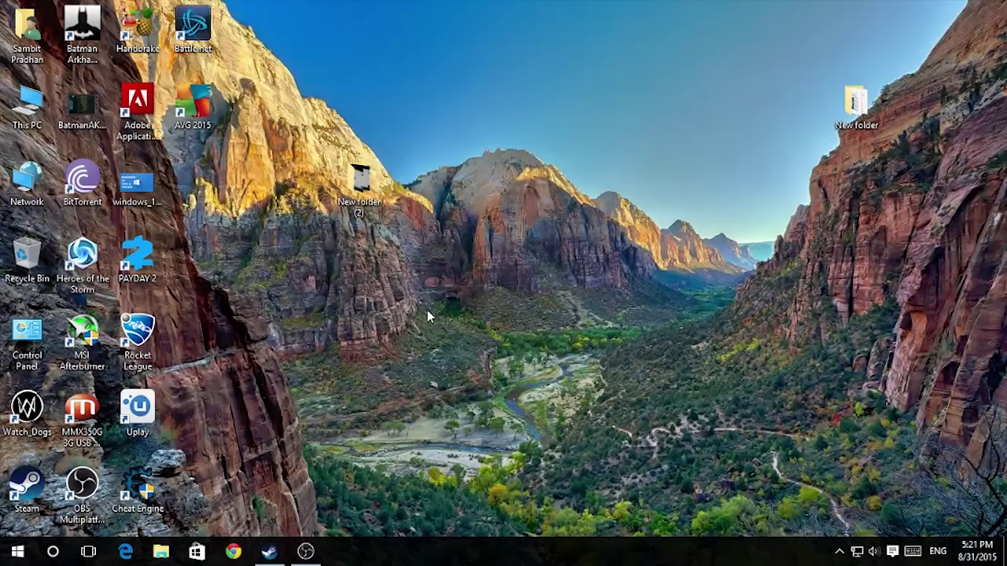
right_click(427, 310)
click(511, 70)
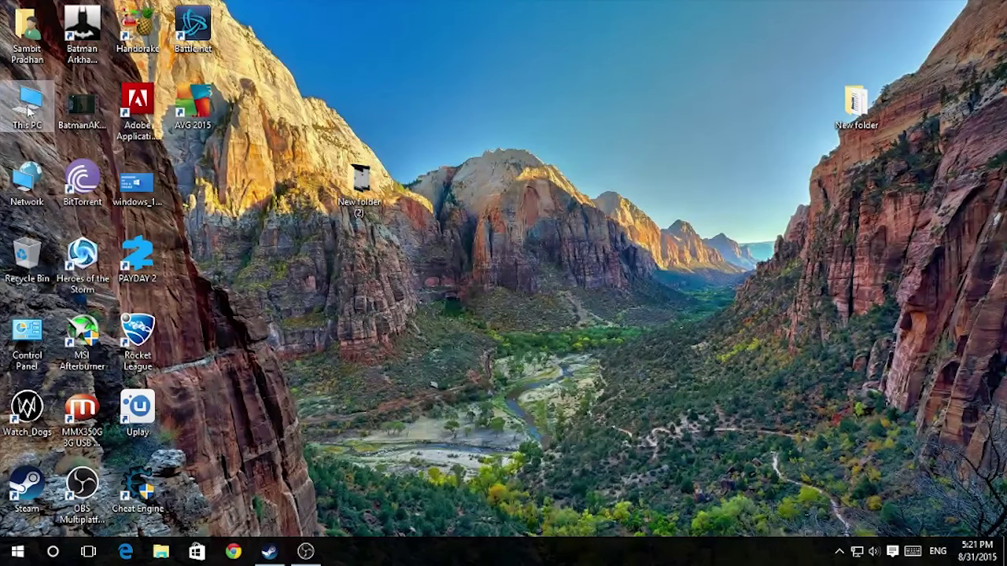
- Pin the Music folder to Quick access in File Explorer and close the window
click(161, 551)
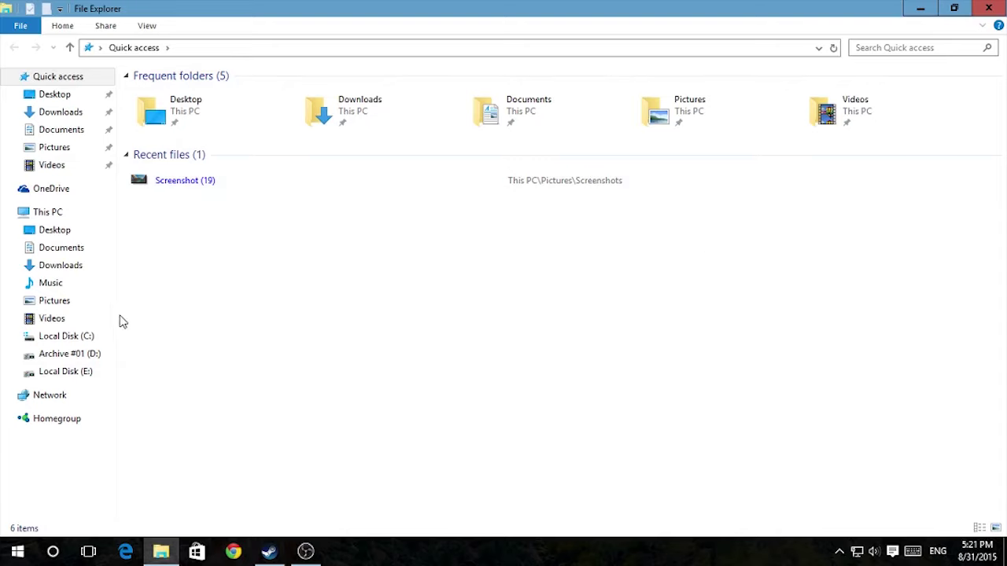
right_click(60, 288)
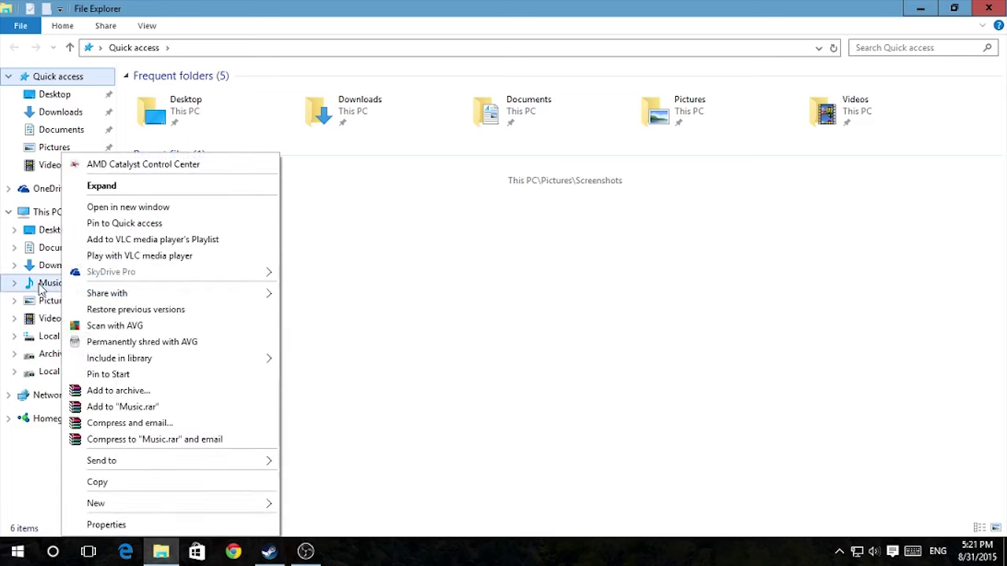
click(124, 223)
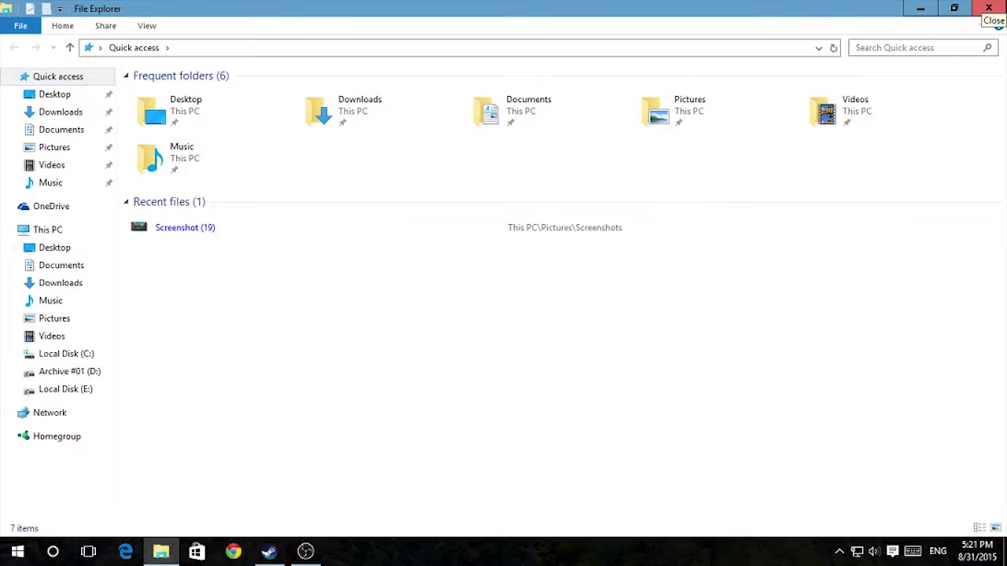
click(988, 10)
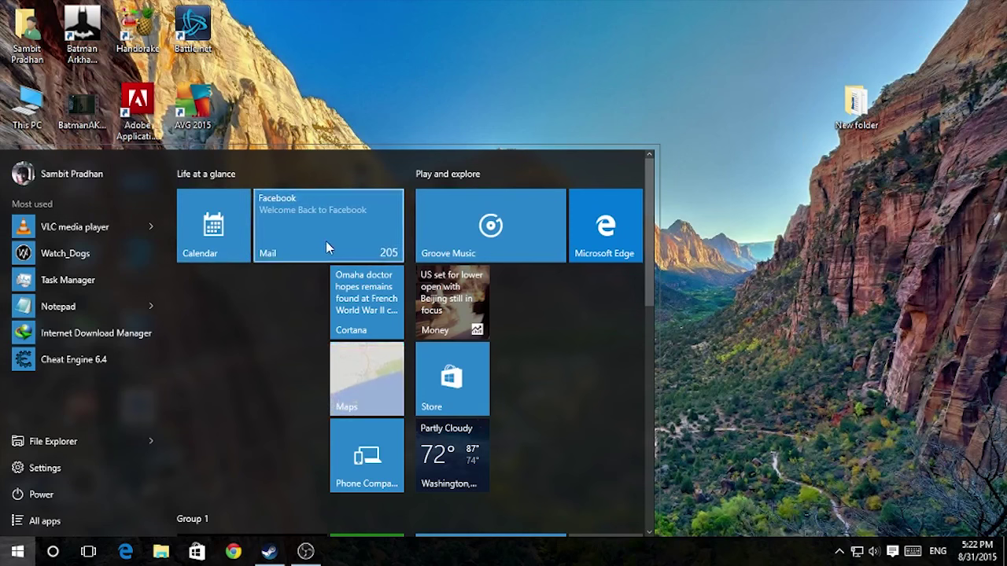
- View the mail notifications in the Action Center, reopening it once, and close it
click(894, 552)
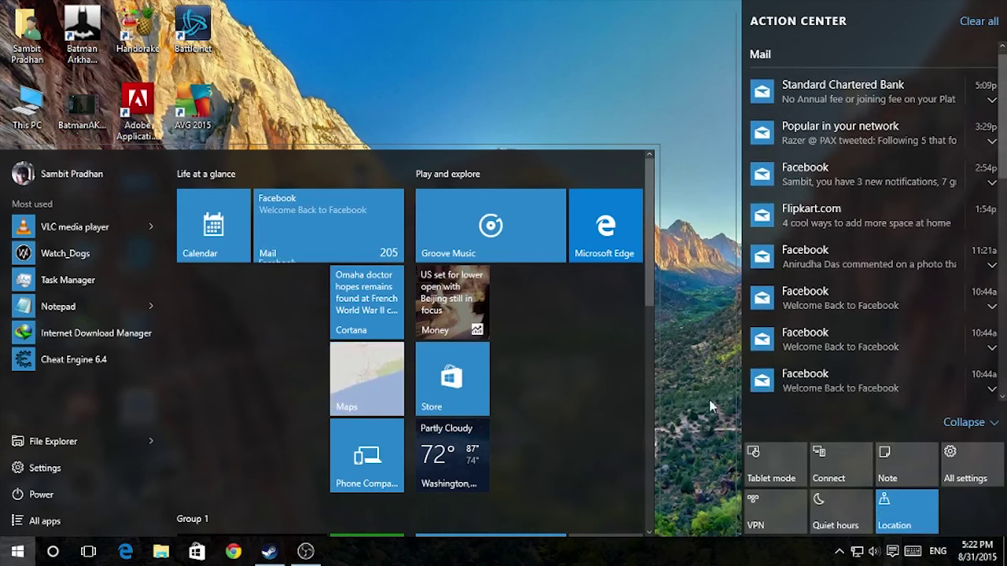
click(892, 552)
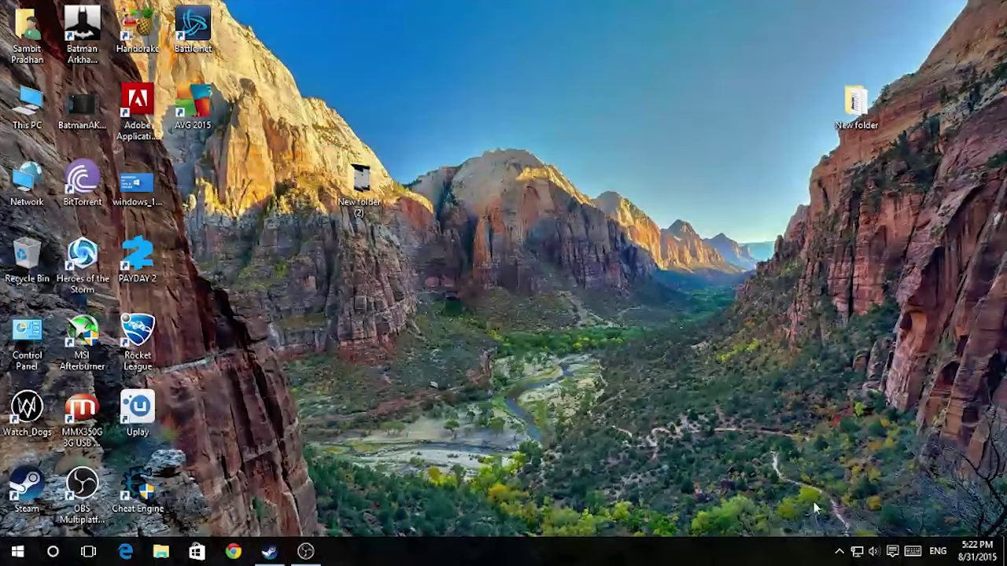
click(892, 551)
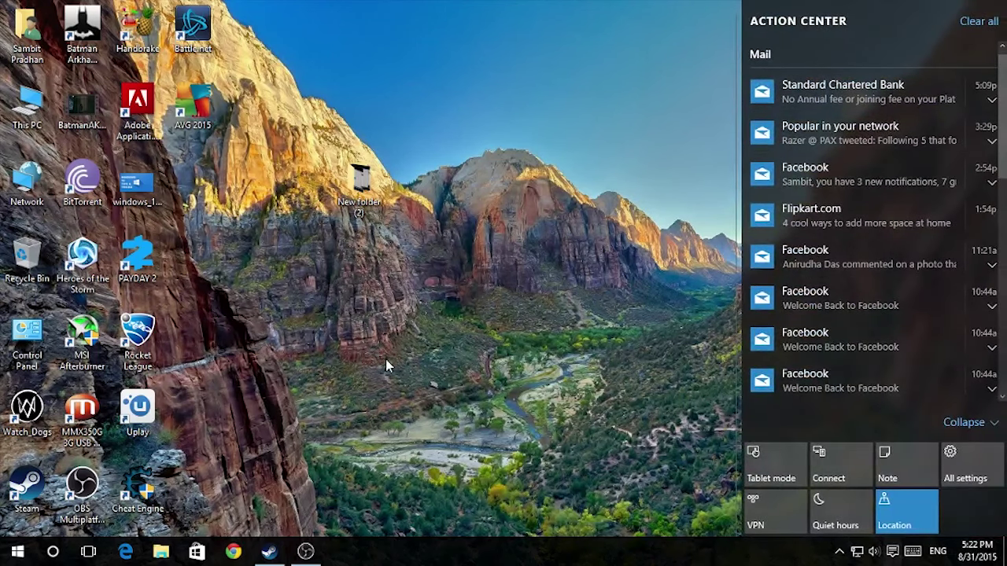
click(370, 258)
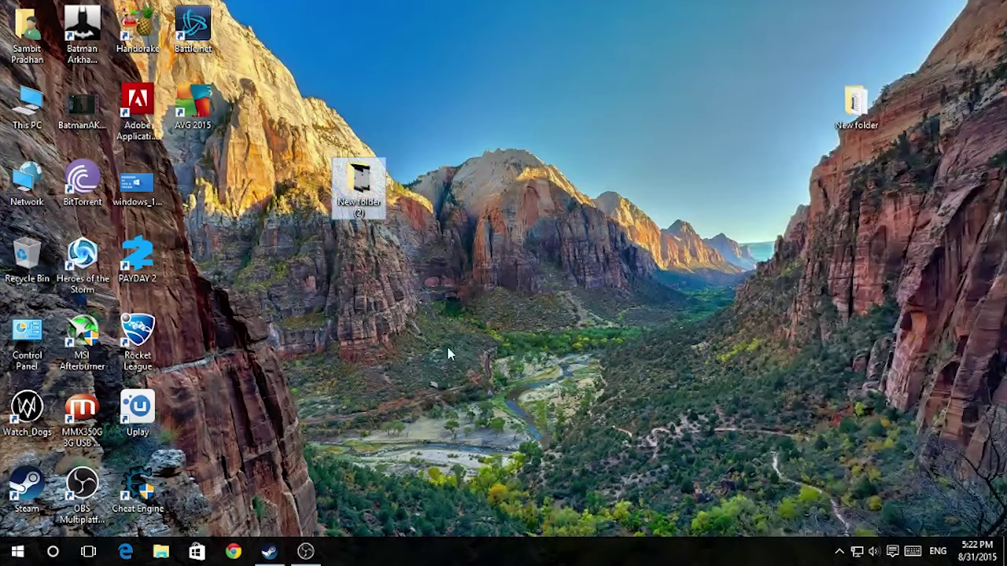
- Open the Mail app from Start and go to the notification options of the Gmail account
key(super)
click(308, 222)
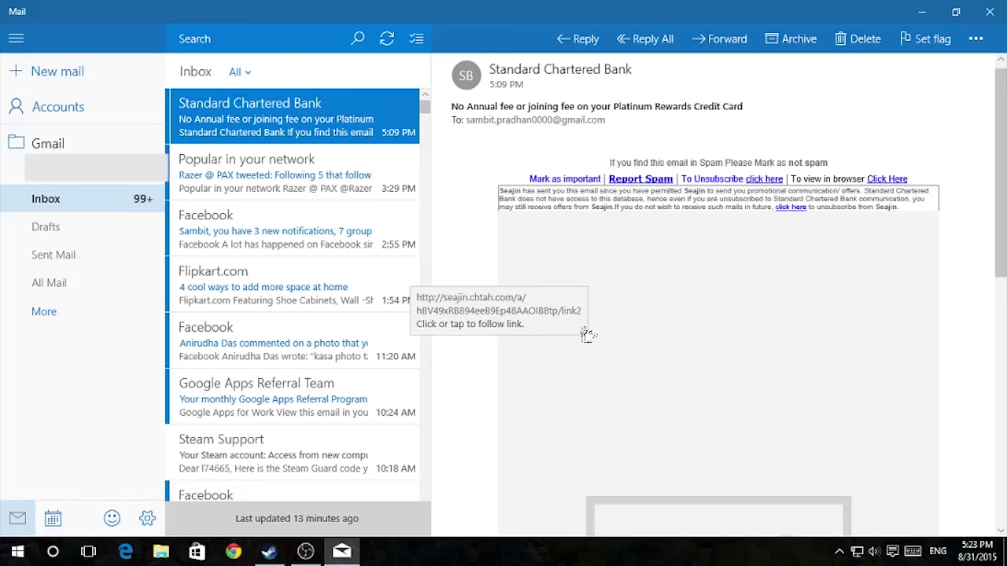
click(147, 519)
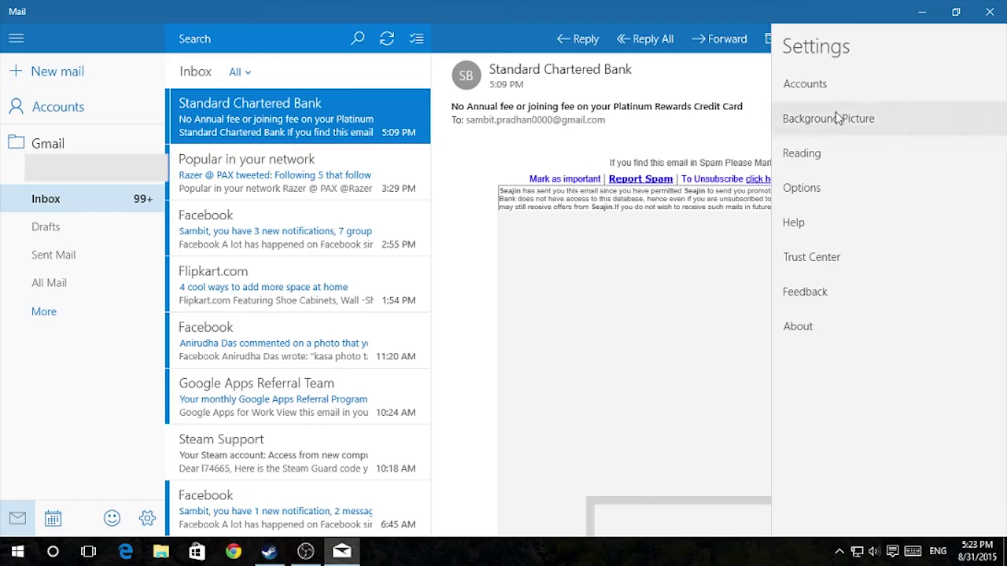
click(824, 204)
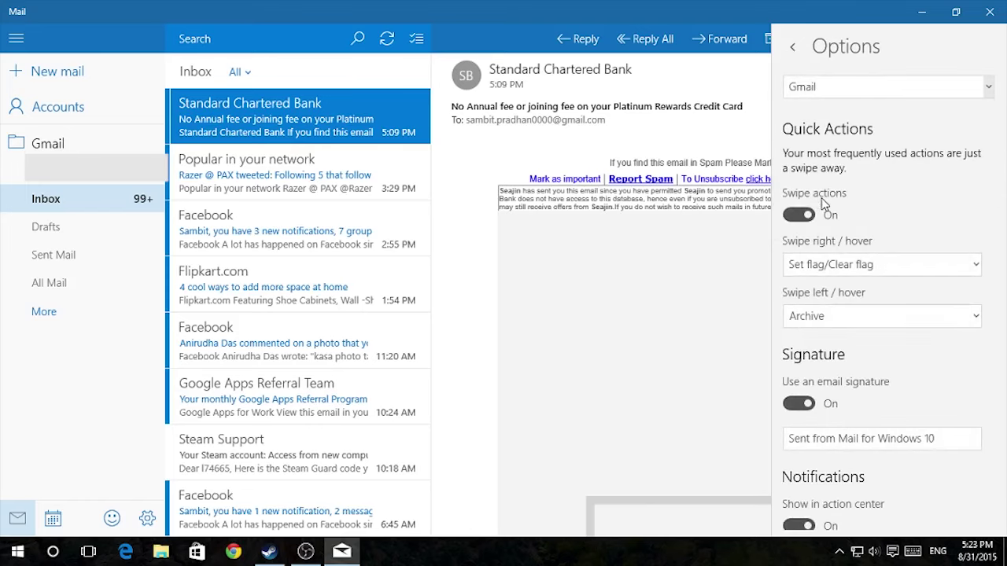
scroll(823, 204, down, 2)
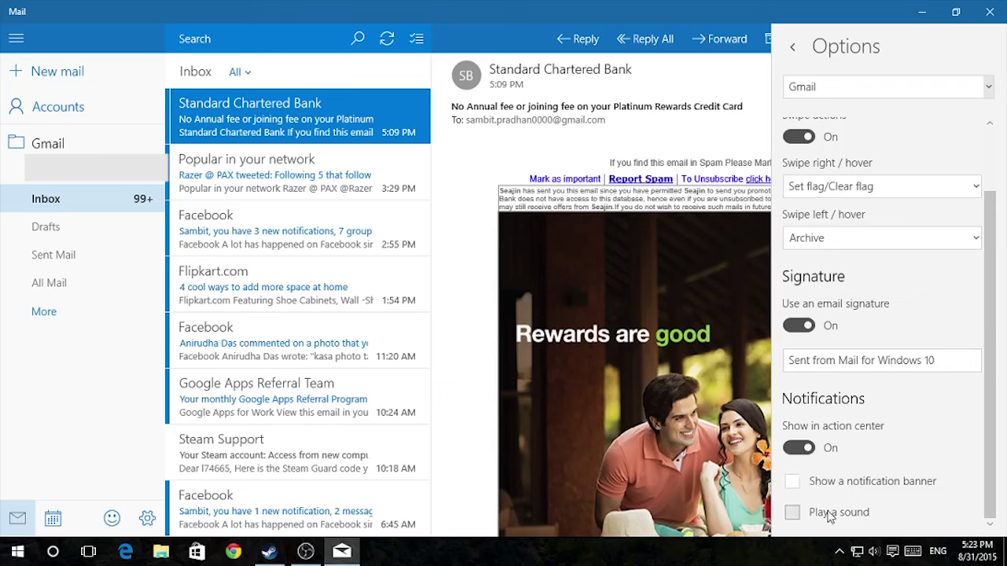
- Turn the notification banner and sound for Gmail on and back off, and close Mail
click(791, 481)
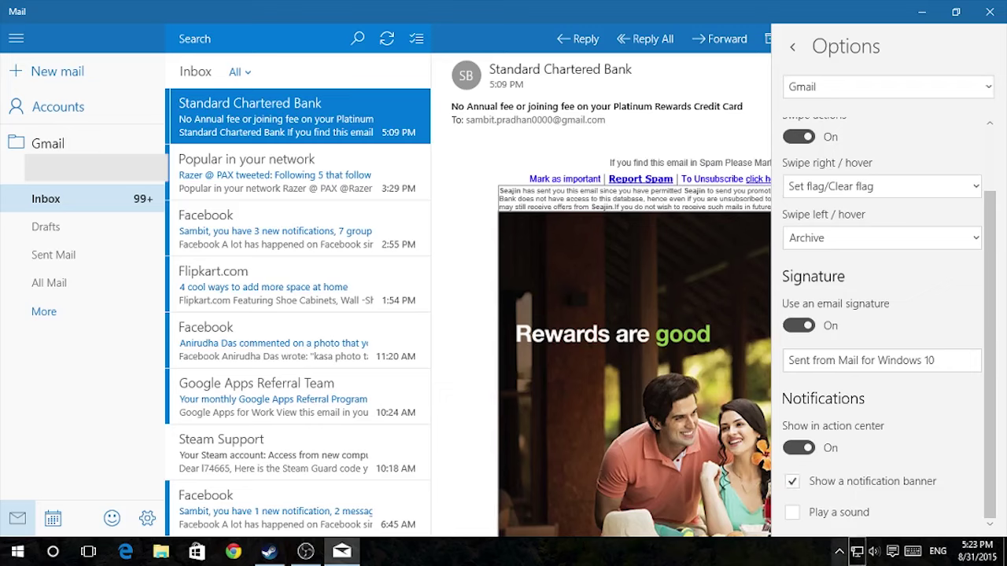
click(791, 517)
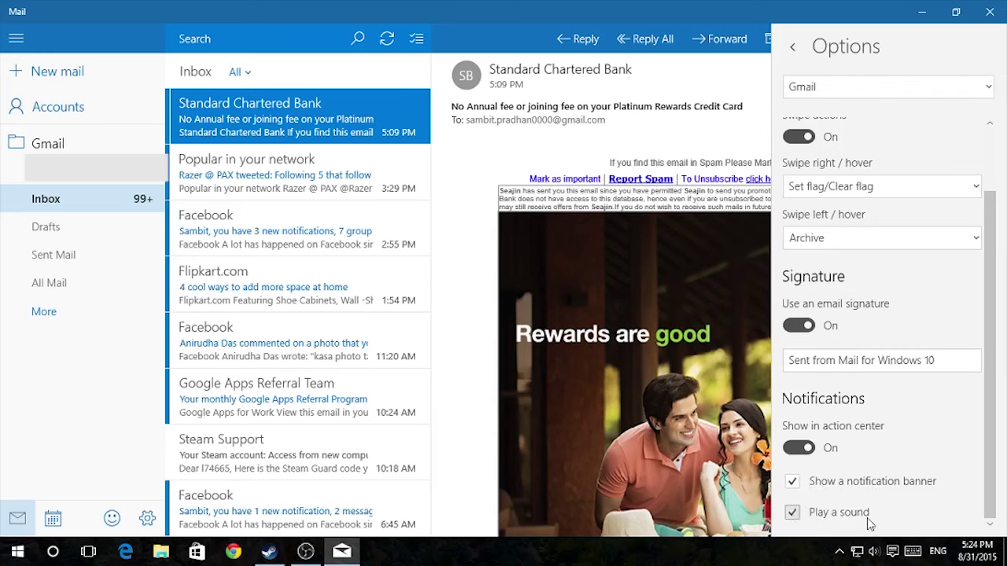
click(793, 483)
click(792, 512)
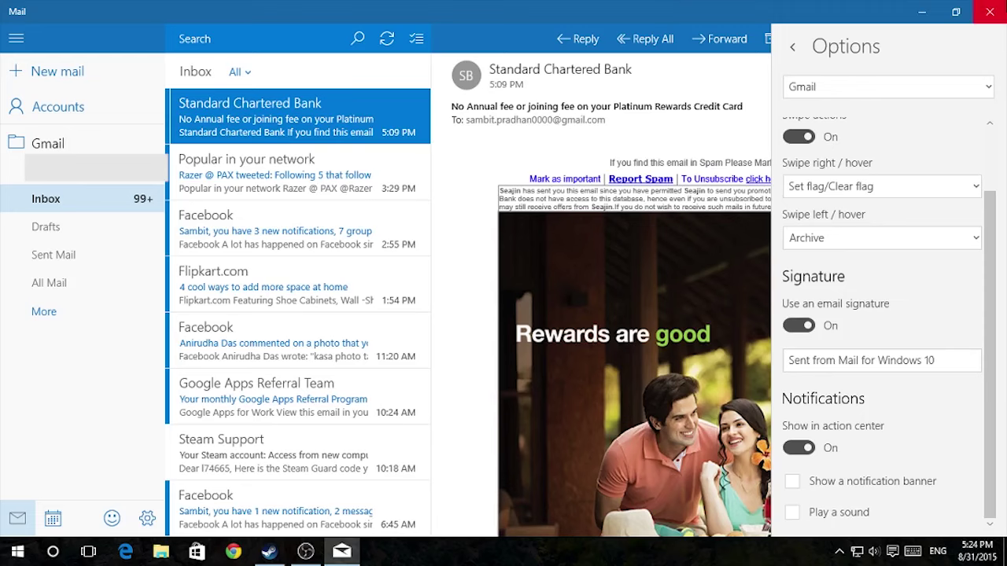
click(989, 12)
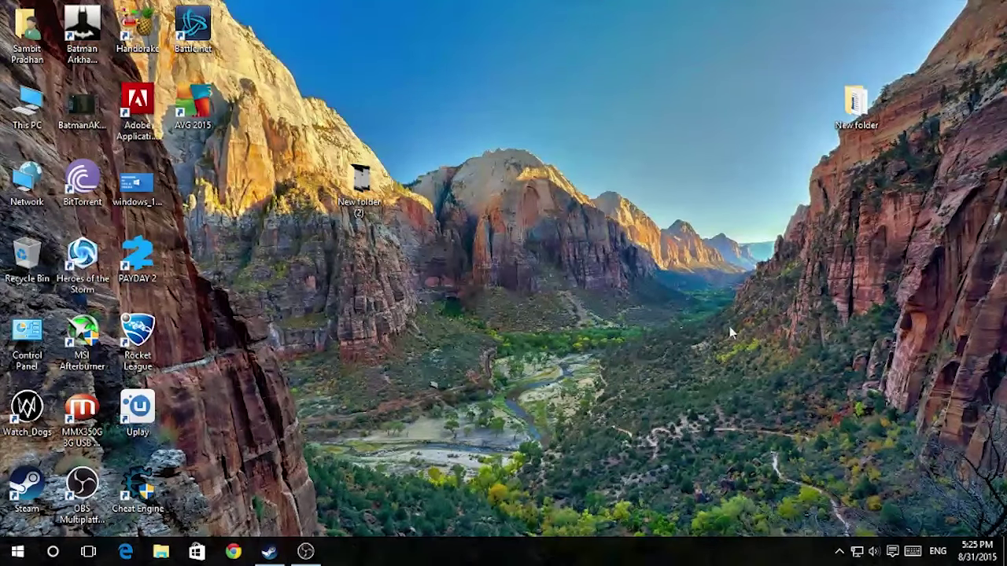
- Open the desktop's background personalization settings, view the available pictures, and close the settings
right_click(540, 209)
click(586, 382)
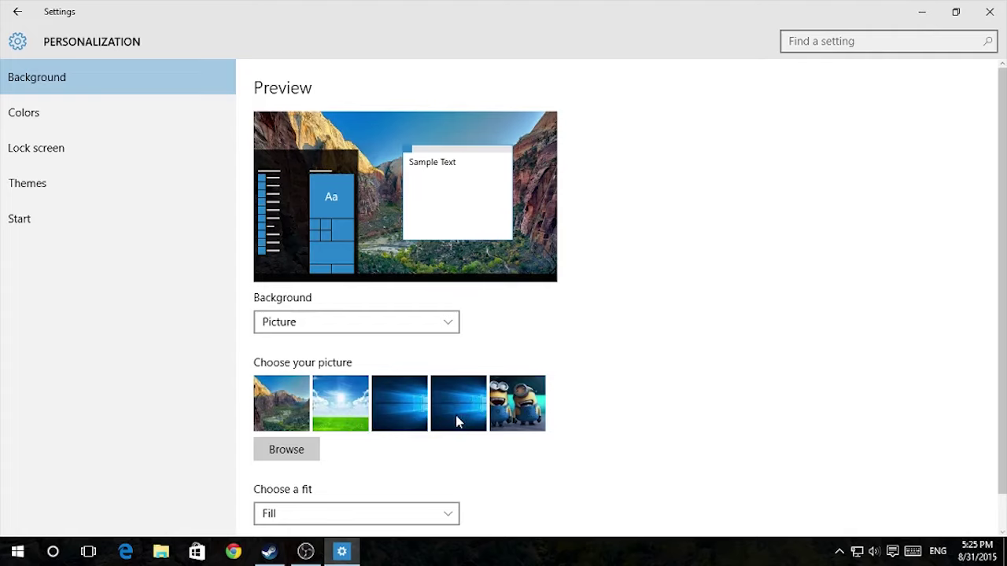
click(990, 11)
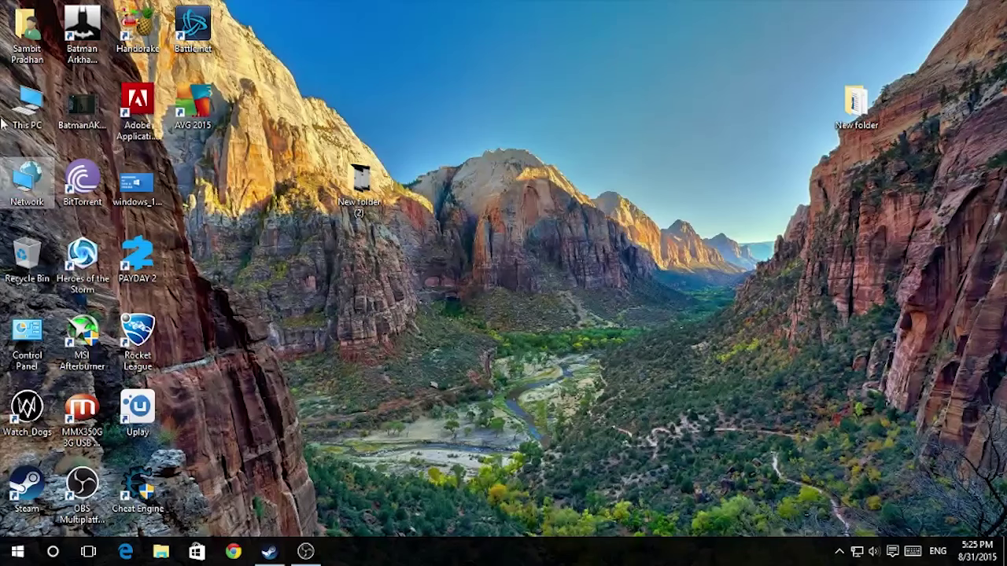
- Open the folder C:\Windows\Web\4K\Wallpaper\Windows, starting from This PC
double_click(26, 106)
double_click(383, 216)
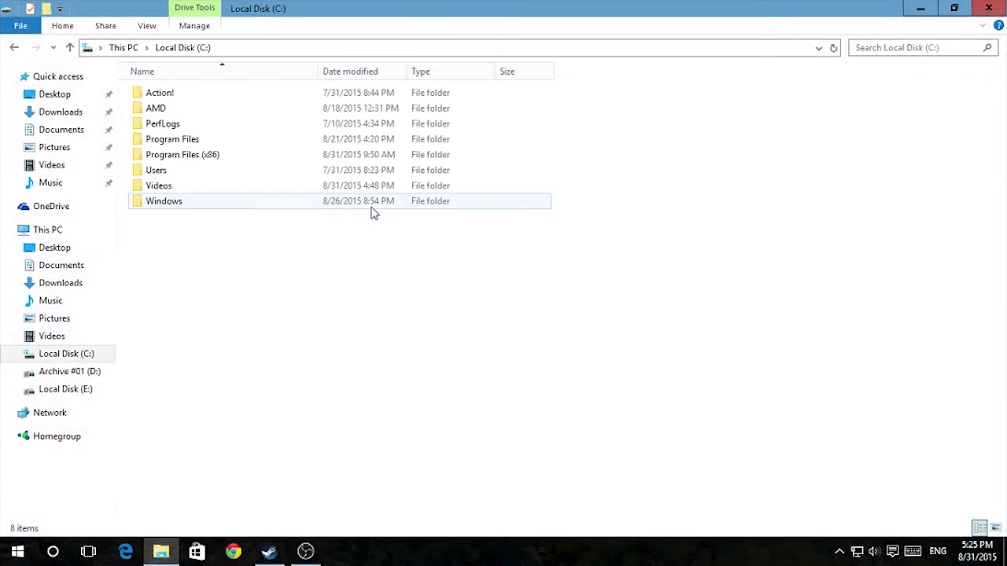
double_click(201, 206)
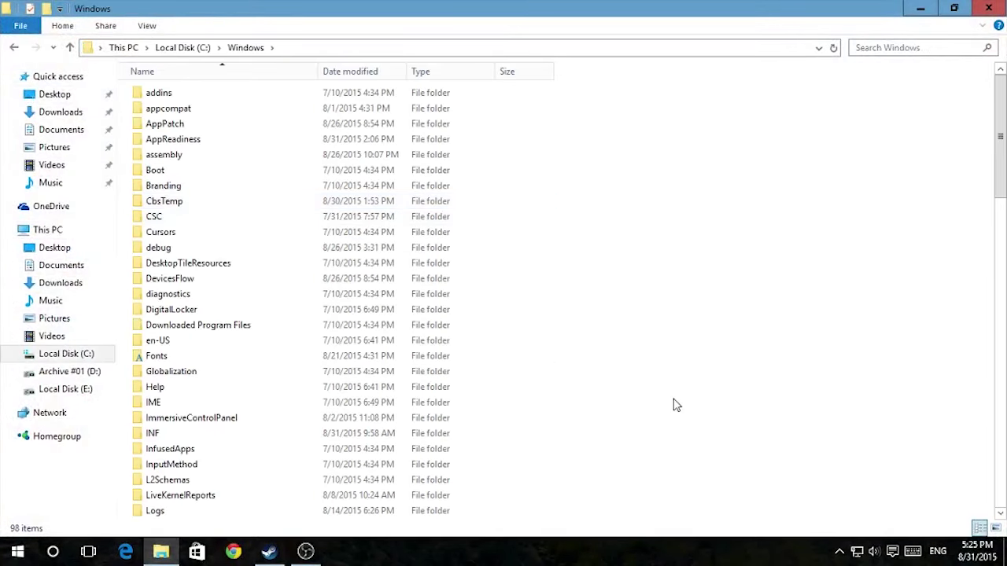
key(w)
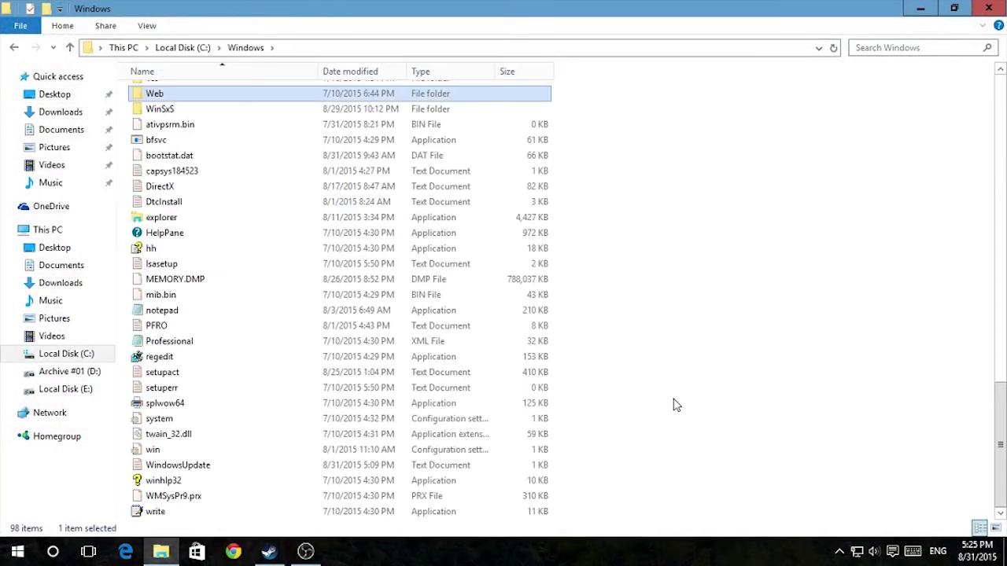
key(Return)
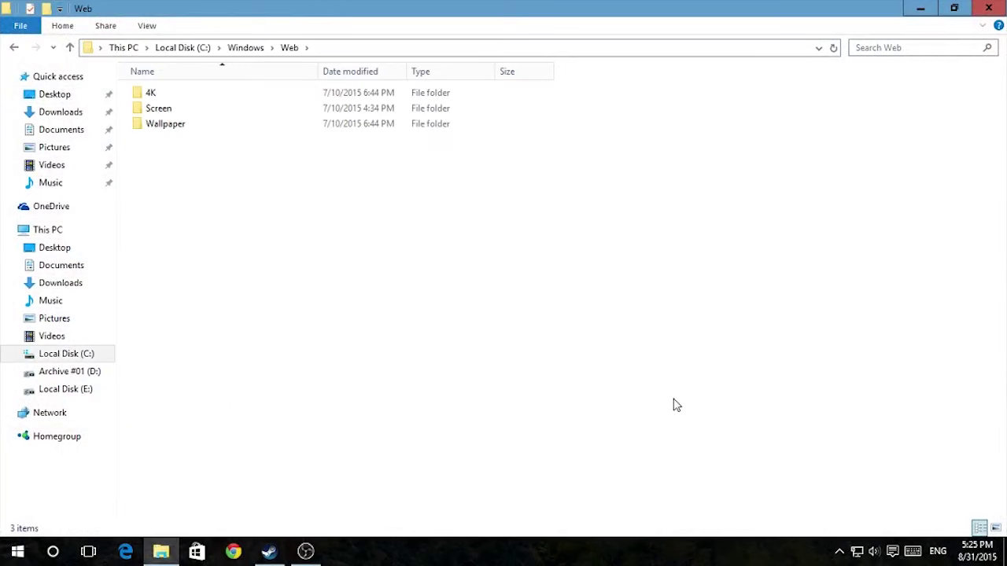
double_click(154, 93)
double_click(160, 96)
double_click(160, 95)
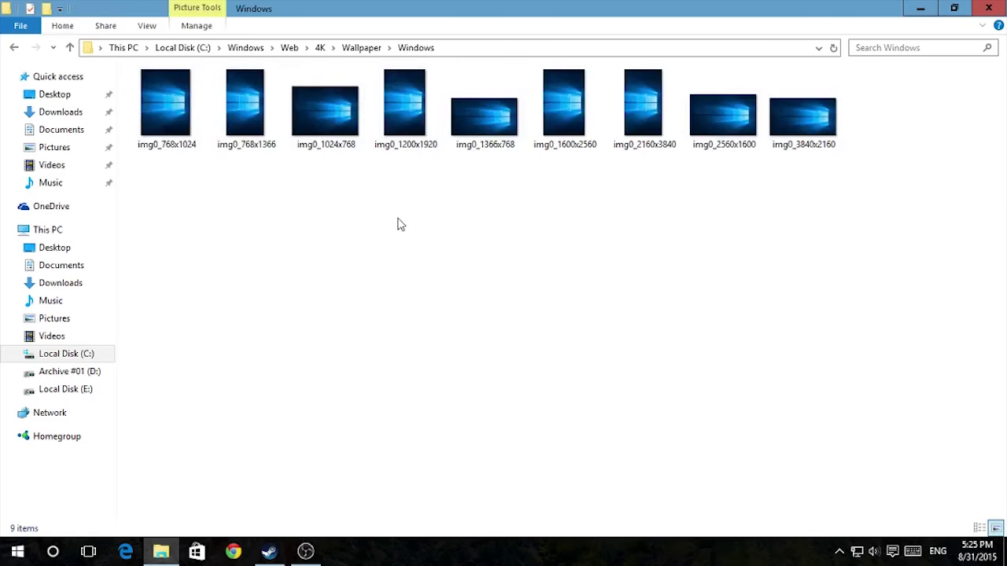
- Open the img0_1366x768 wallpaper in Photos, browse through the following images, and close the viewer
right_click(340, 126)
key(Escape)
right_click(508, 131)
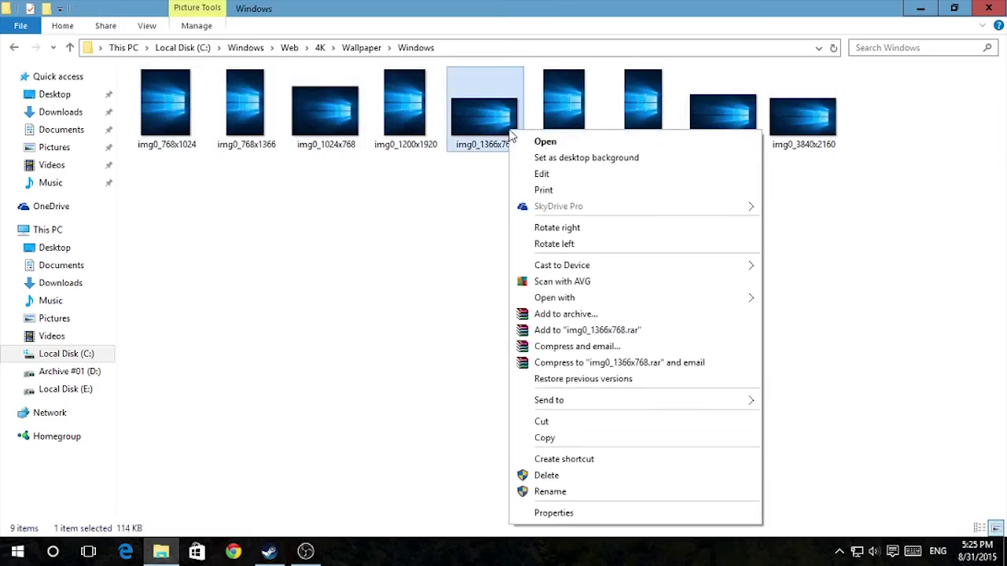
click(545, 142)
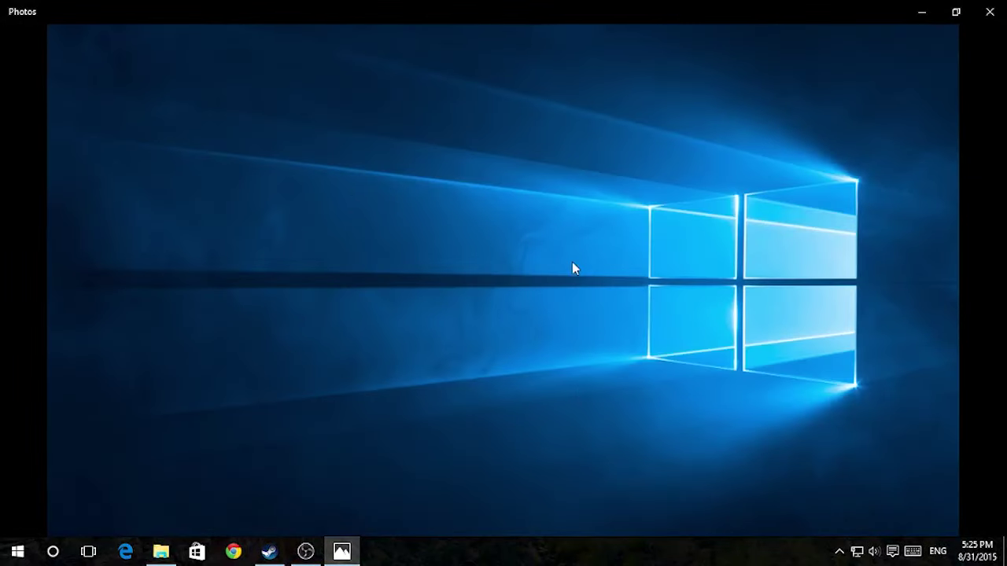
key(Right)
key(Right)
key(Right)
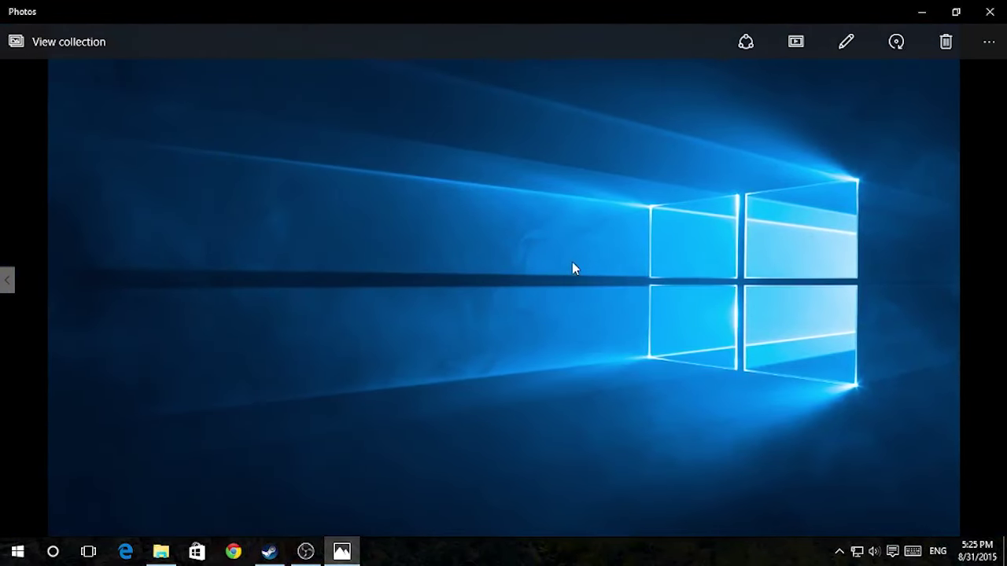
click(989, 11)
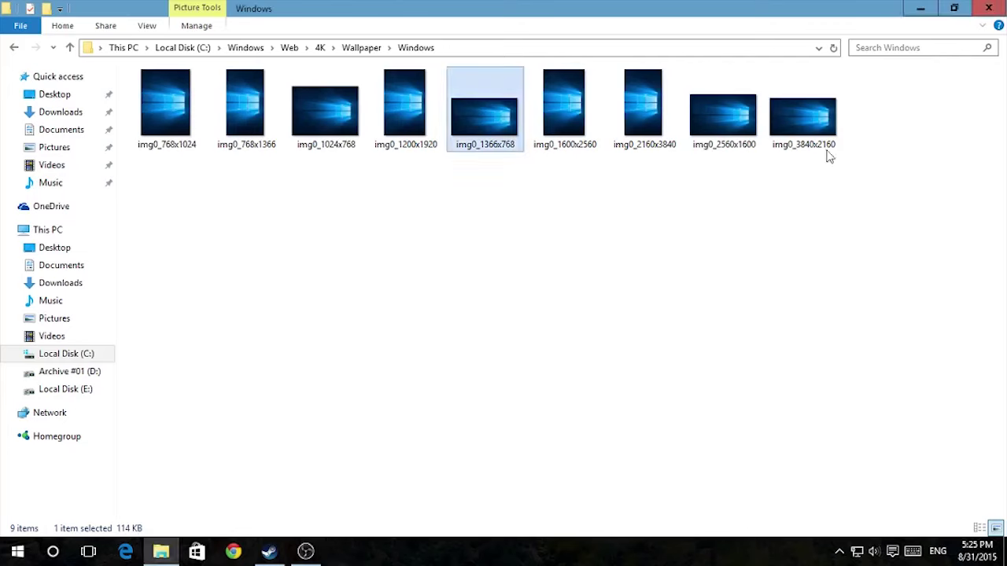
- Return to the C:\Windows\Web folder and open img100 from its Screen subfolder in Photos
drag(824, 216, 377, 420)
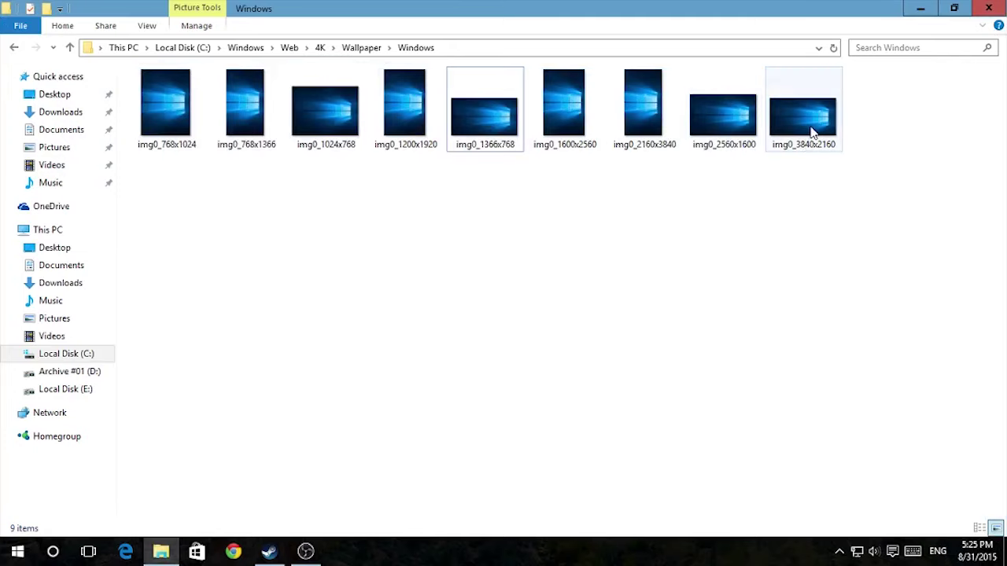
key(BackSpace)
key(BackSpace)
key(BackSpace)
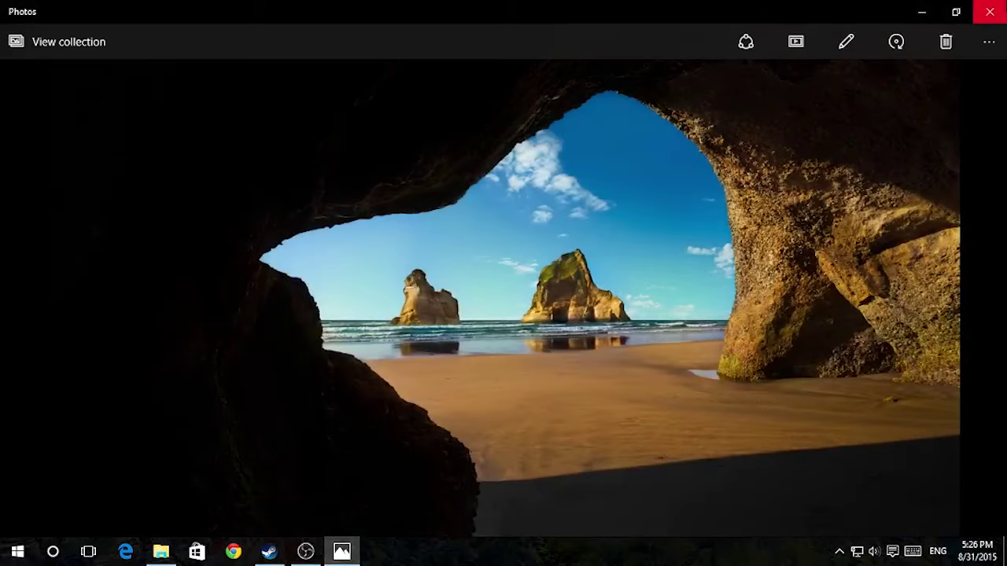
- Browse through the Screen folder's images in Photos and close the viewer
scroll(283, 321, down, 3)
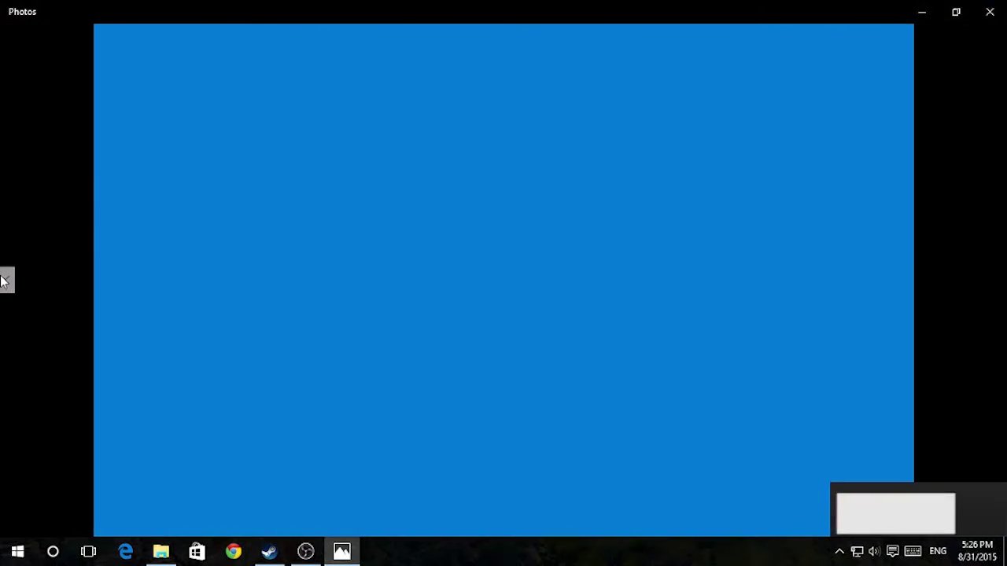
click(6, 280)
click(6, 280)
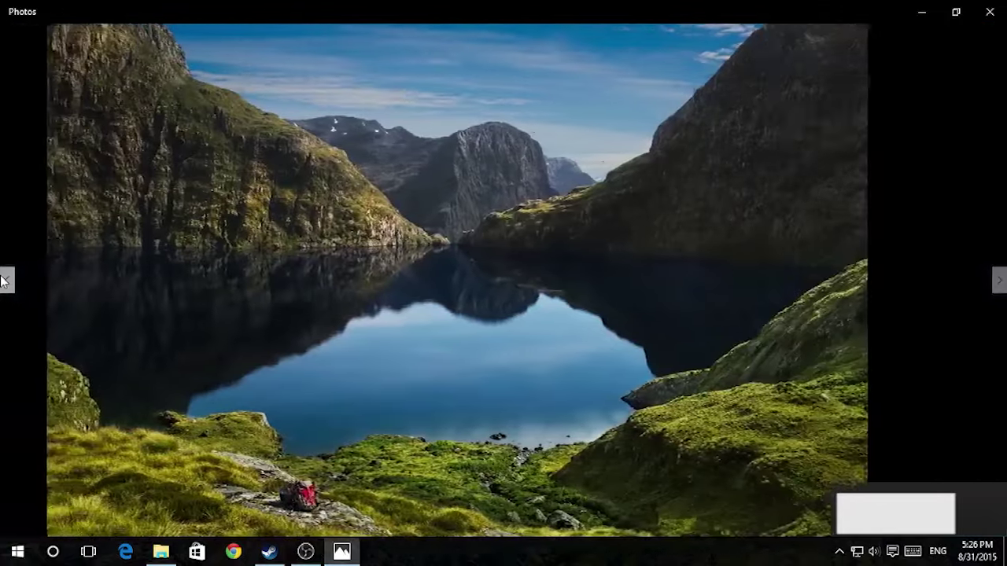
click(6, 280)
click(6, 280)
click(990, 11)
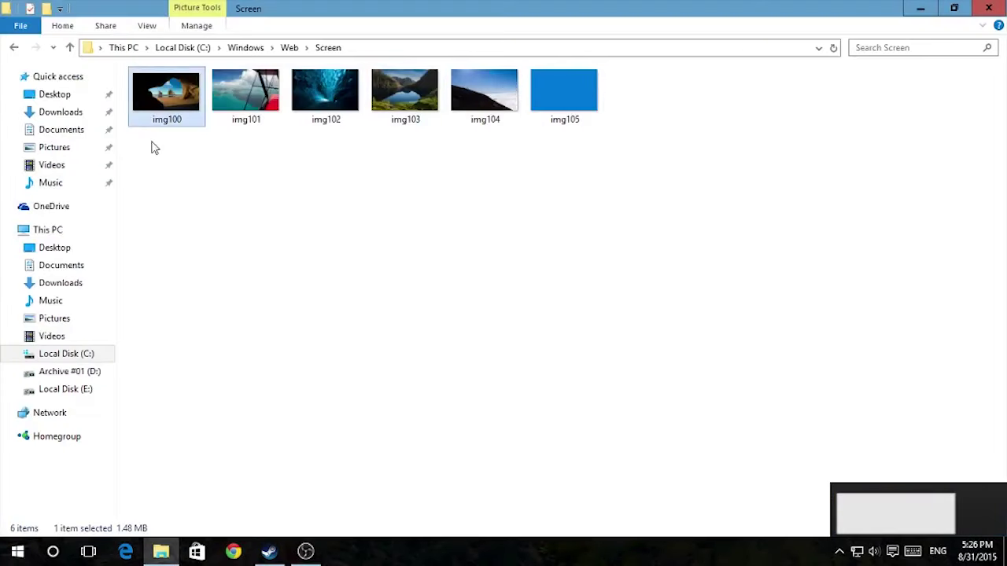
- Open the Wallpaper folder inside Web and look through its Flowers, Windows and Windows 10 subfolders
key(BackSpace)
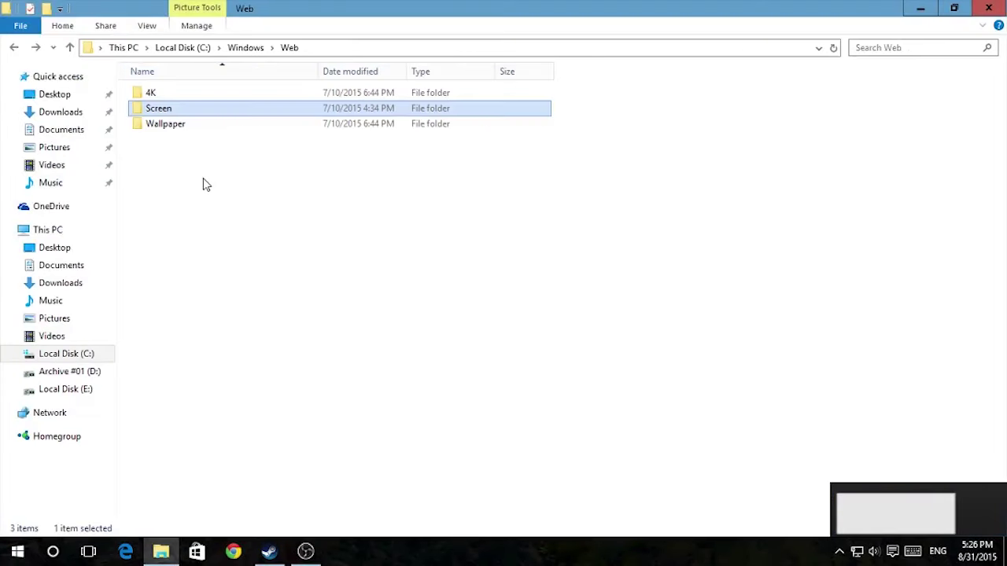
double_click(167, 123)
click(170, 125)
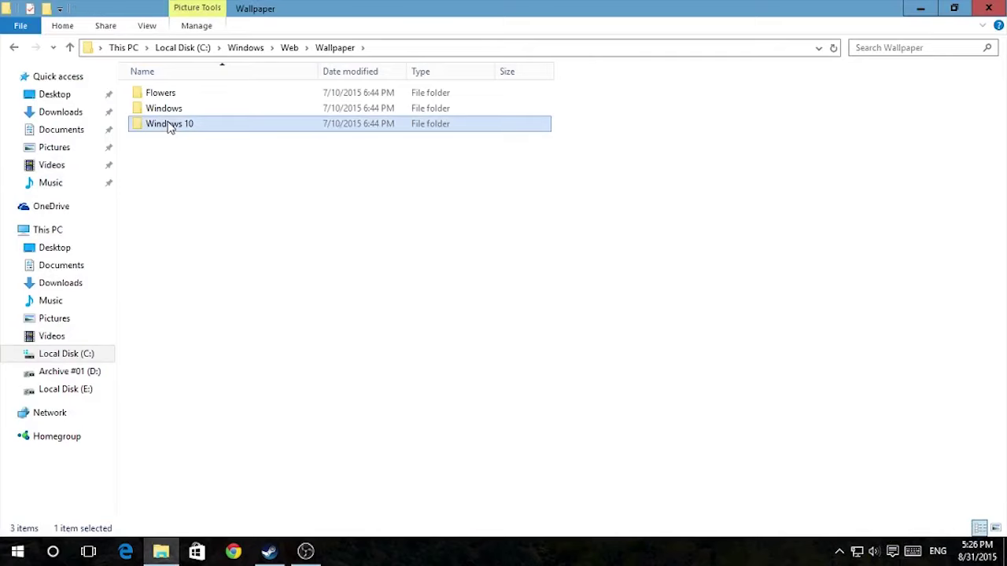
double_click(163, 95)
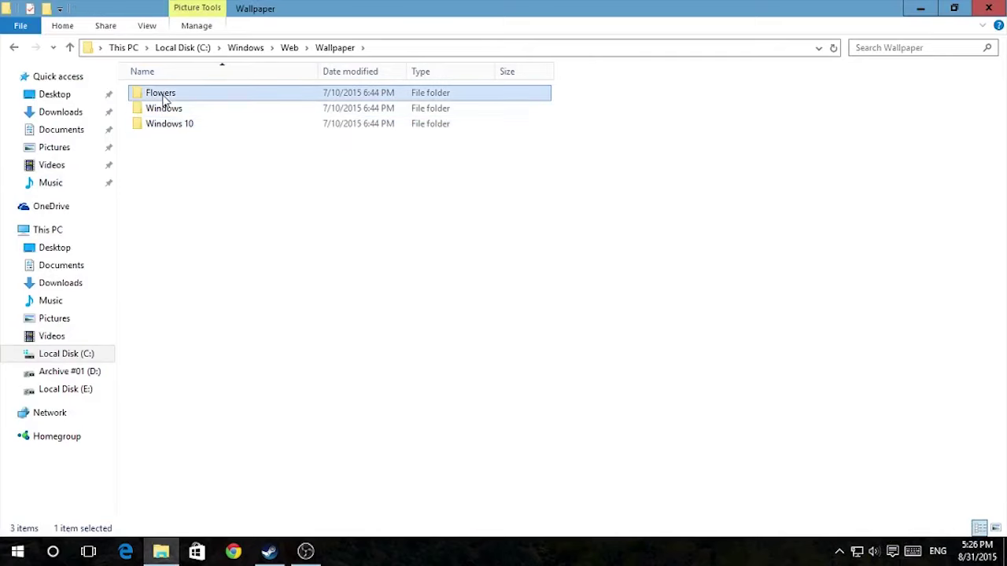
key(BackSpace)
double_click(180, 110)
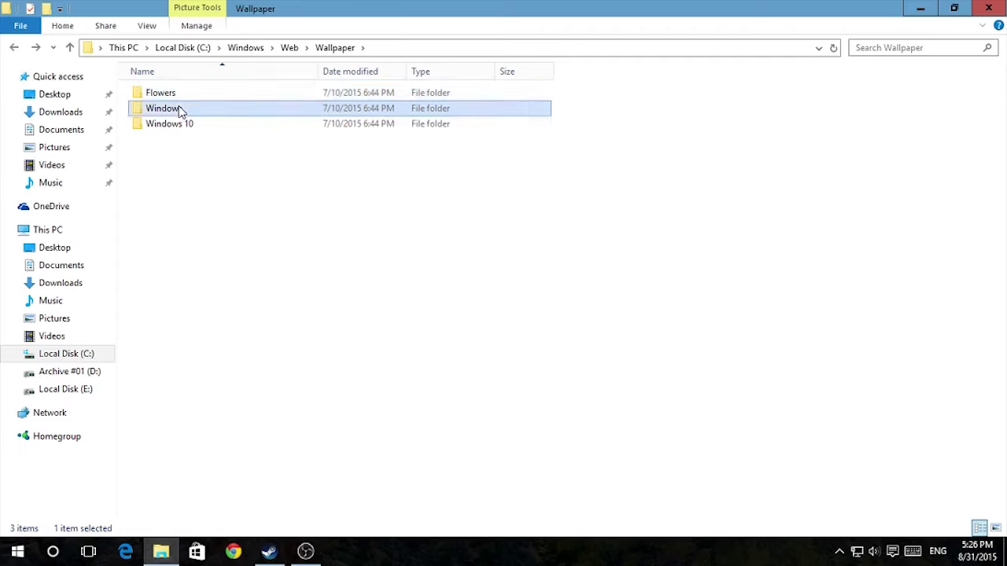
key(BackSpace)
double_click(191, 128)
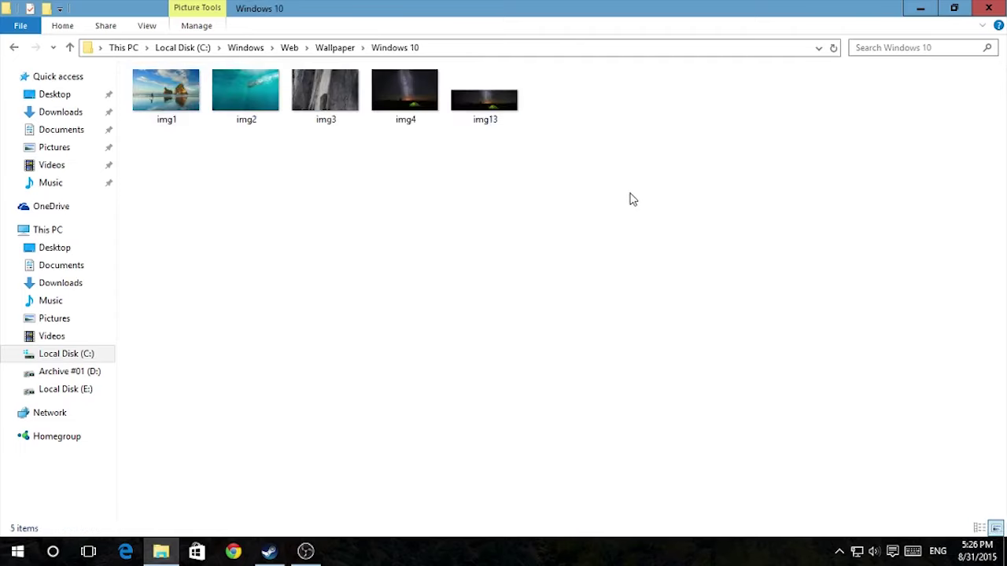
- View the img13 wallpaper from the Windows 10 folder in Photos, close the viewer, and leave the wallpaper folders
key(BackSpace)
key(BackSpace)
key(alt+Right)
key(alt+Right)
click(467, 98)
right_click(466, 98)
click(523, 102)
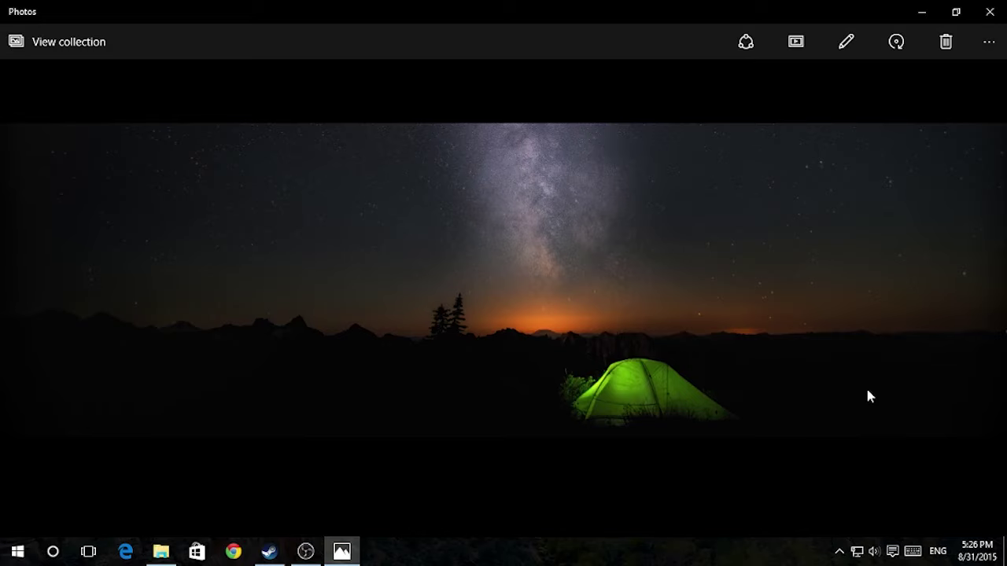
click(989, 11)
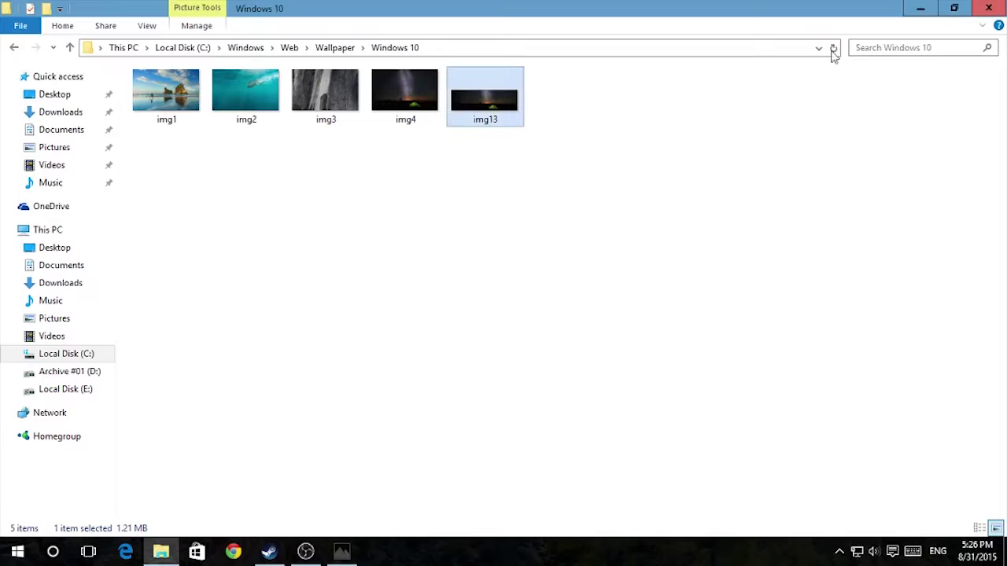
key(BackSpace)
key(BackSpace)
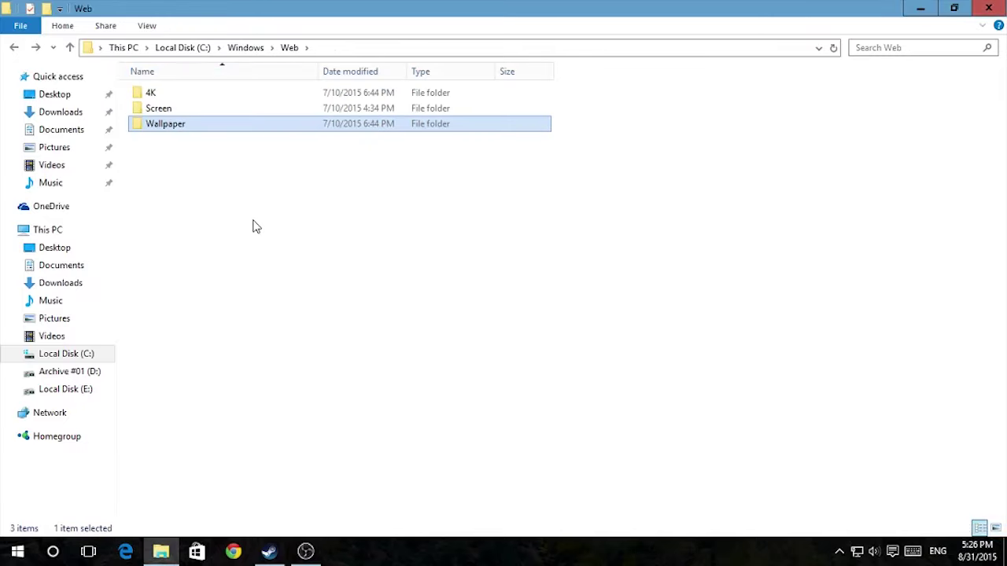
key(BackSpace)
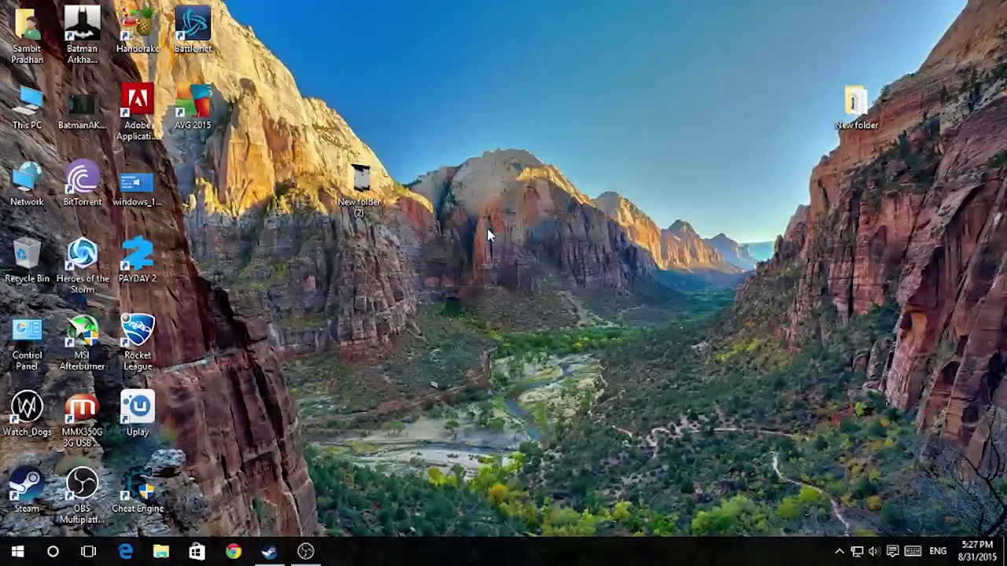
- Open the Xbox app and view the Game DVR captures stored on this PC
key(super)
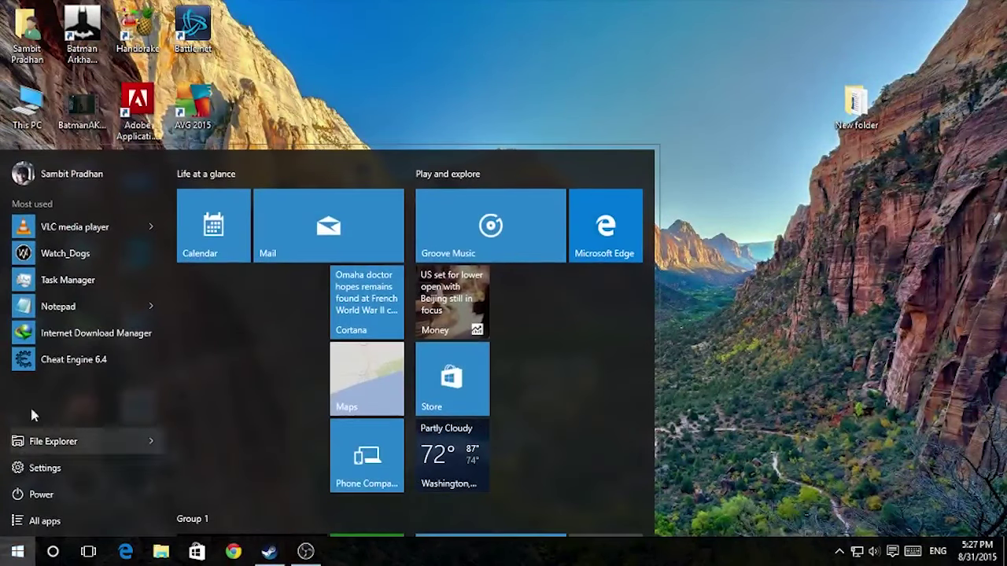
scroll(542, 368, down, 3)
click(343, 333)
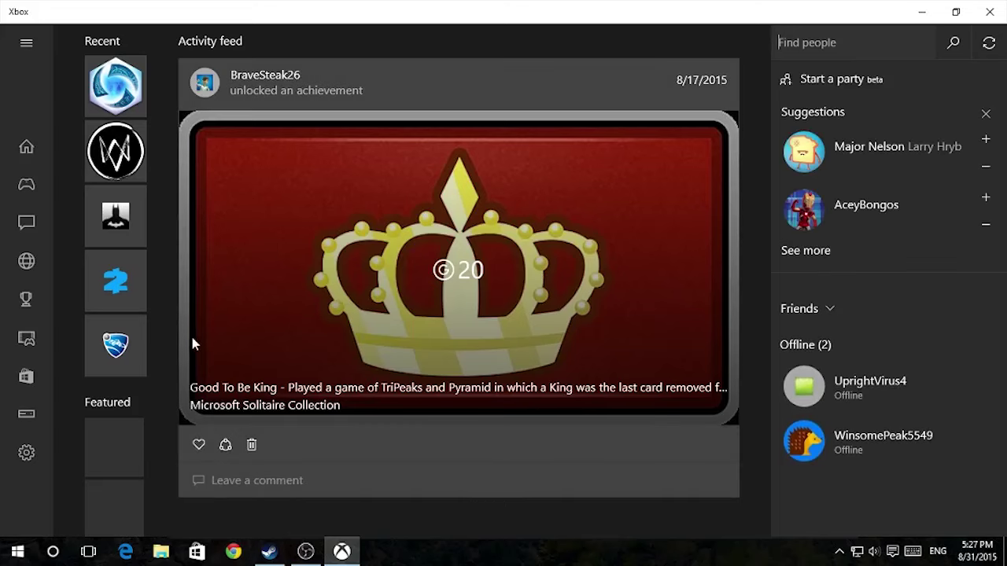
click(26, 344)
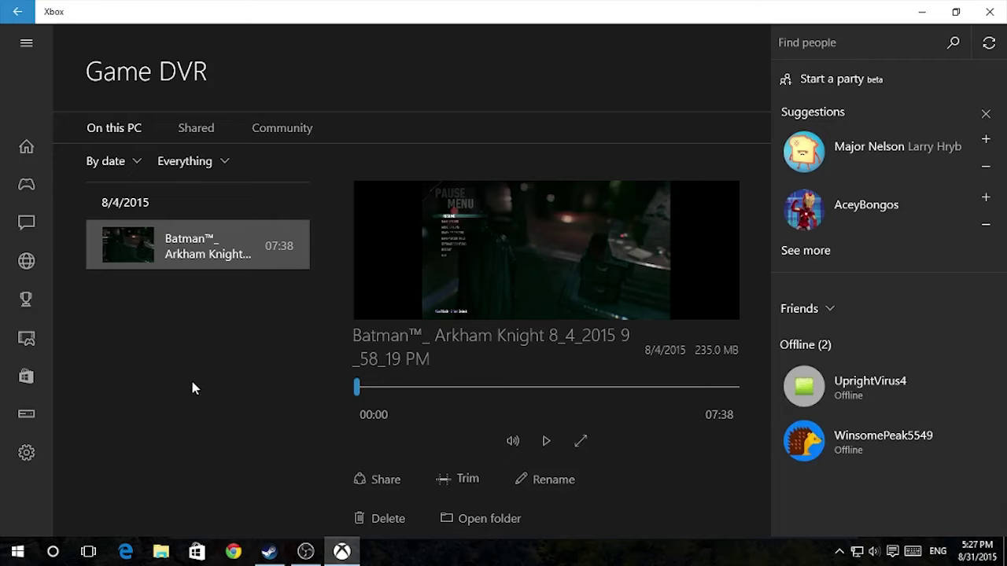
- Show the Game DVR settings with their keyboard shortcuts, close the Xbox app, and minimize the OBS window
click(32, 453)
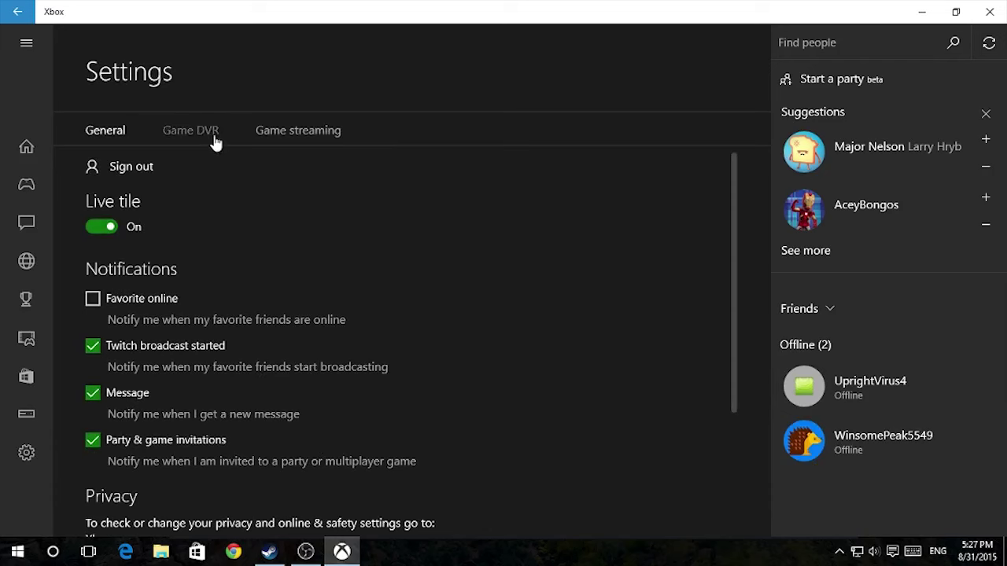
click(216, 140)
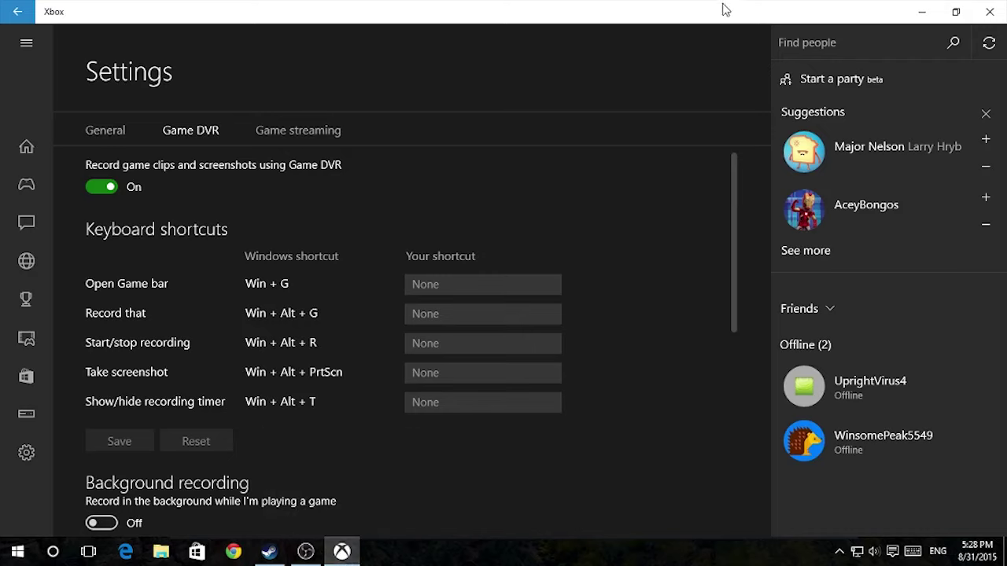
click(989, 11)
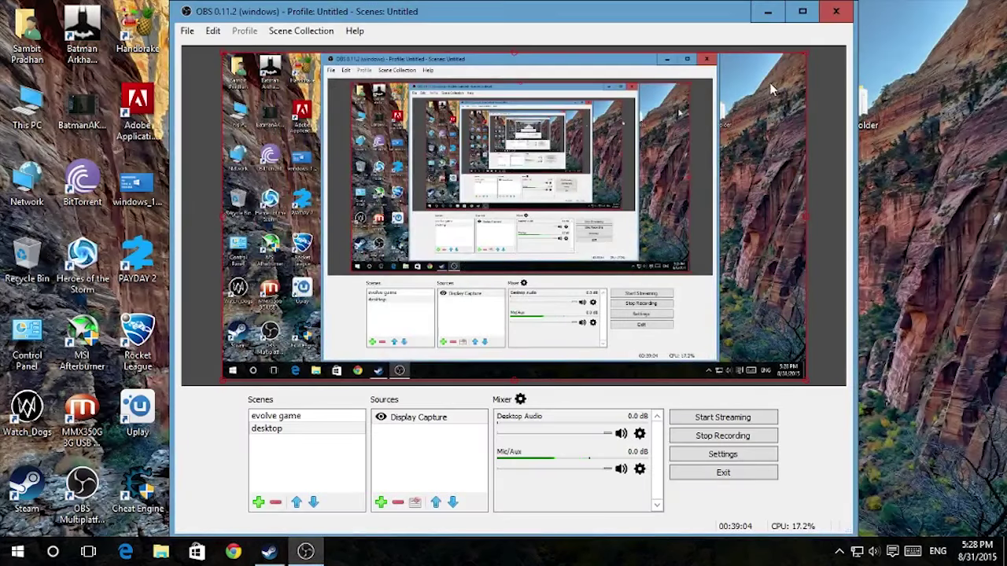
click(767, 15)
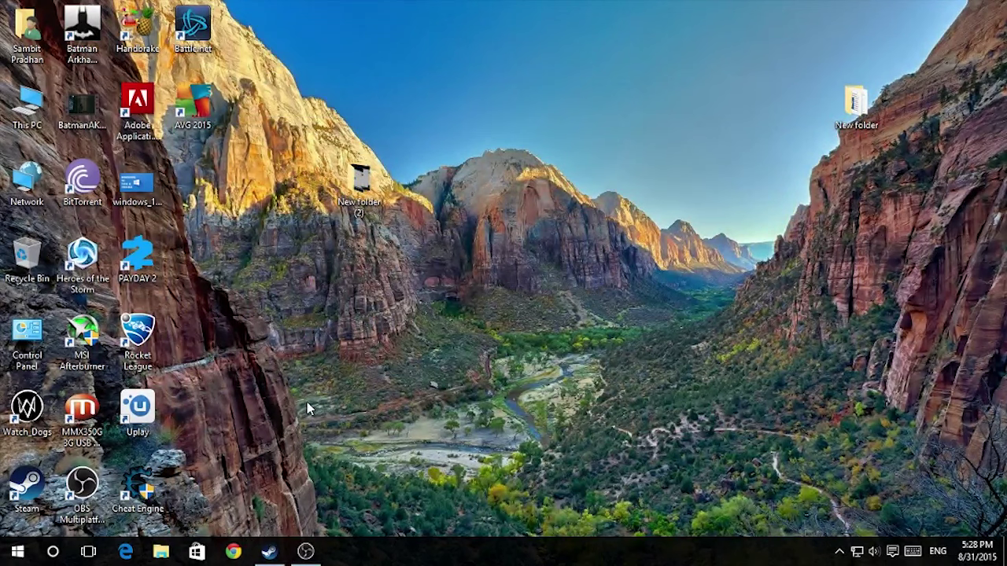
- Open Chrome, bring up the Game bar, record and stop a short clip of the New Tab page, and return to the desktop
click(233, 551)
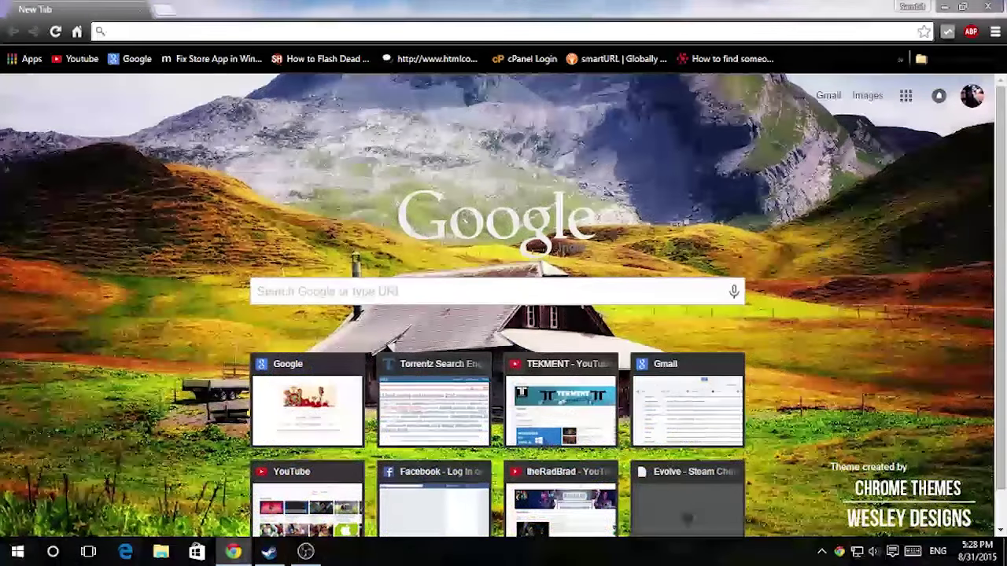
key(super+g)
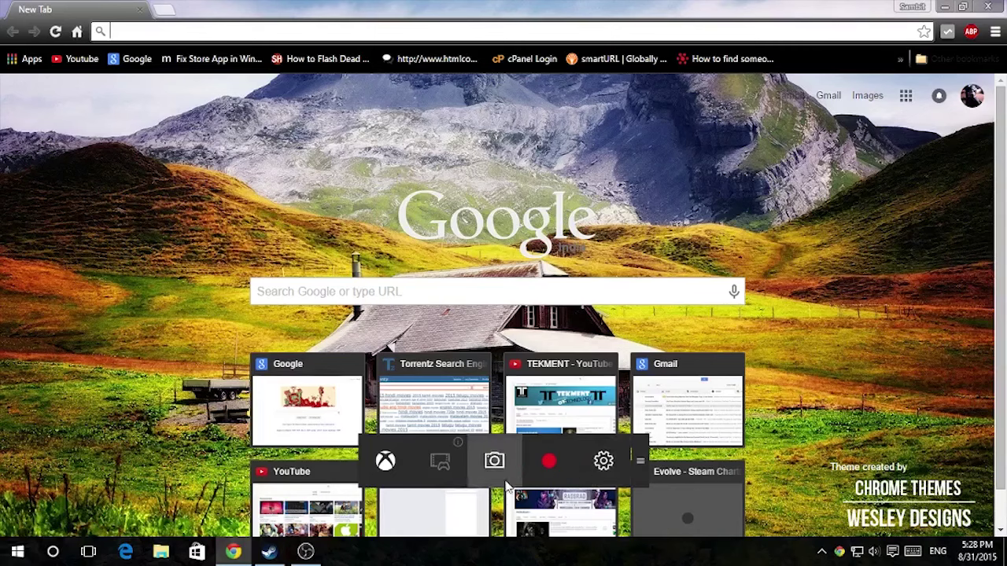
drag(641, 461, 619, 464)
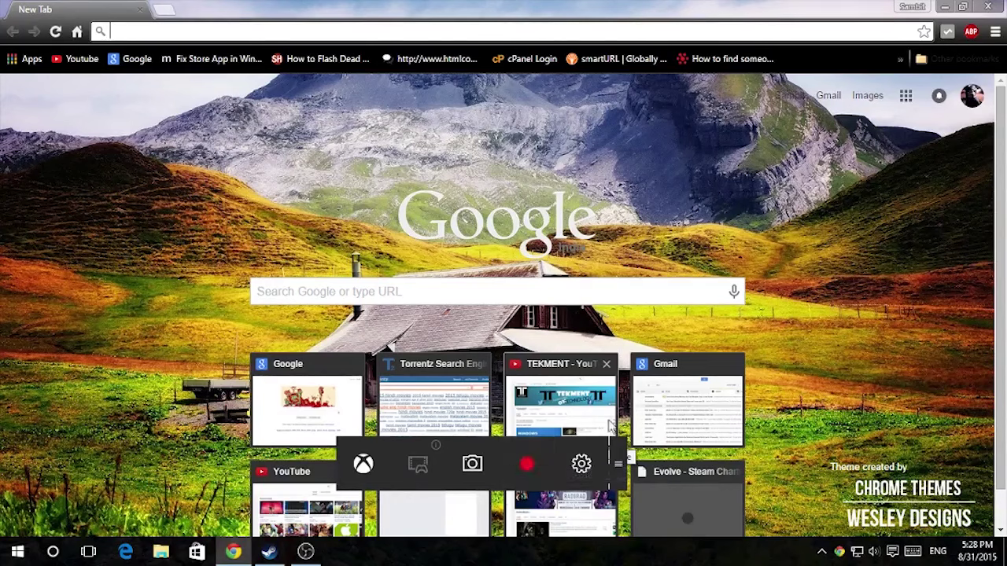
click(526, 465)
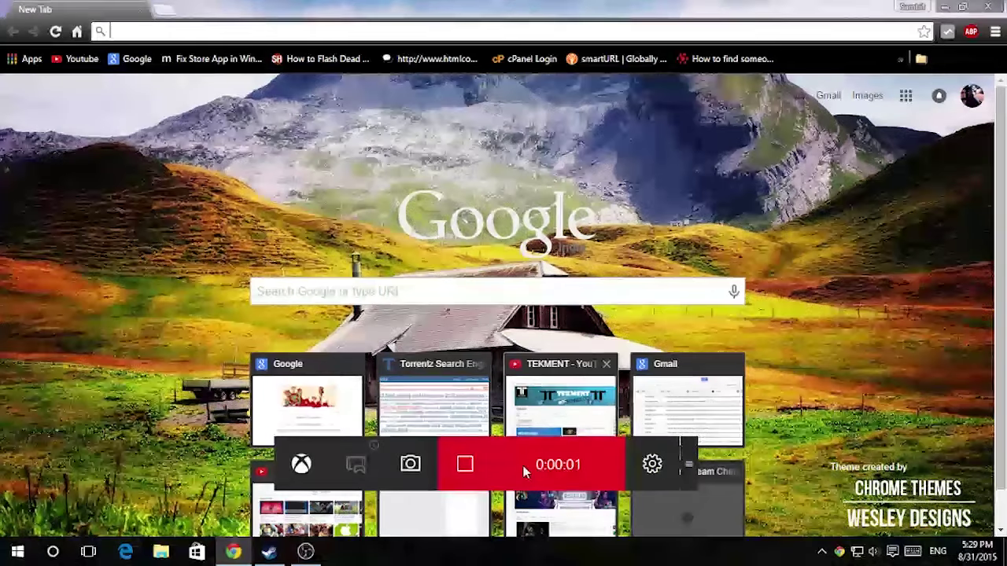
click(523, 466)
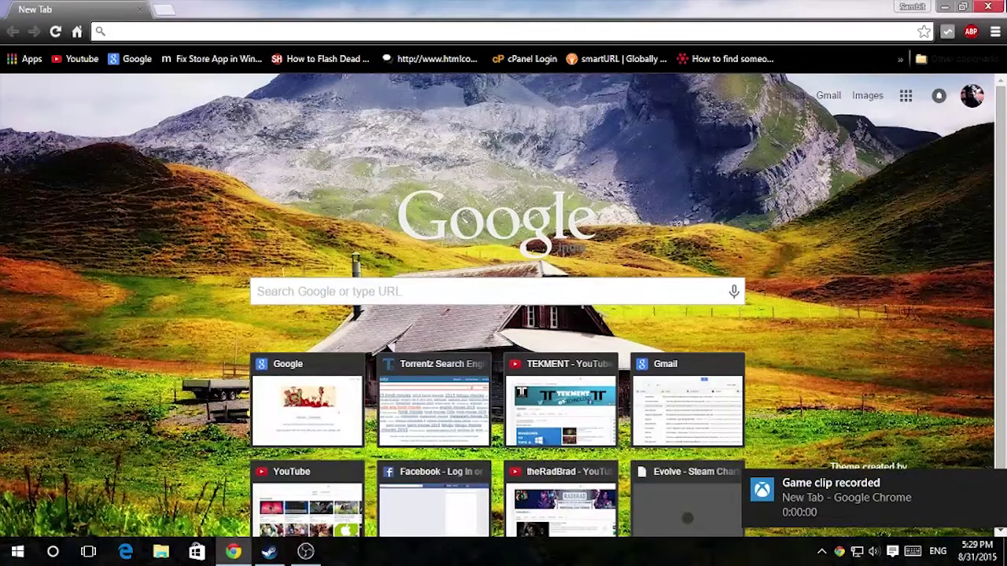
key(super+d)
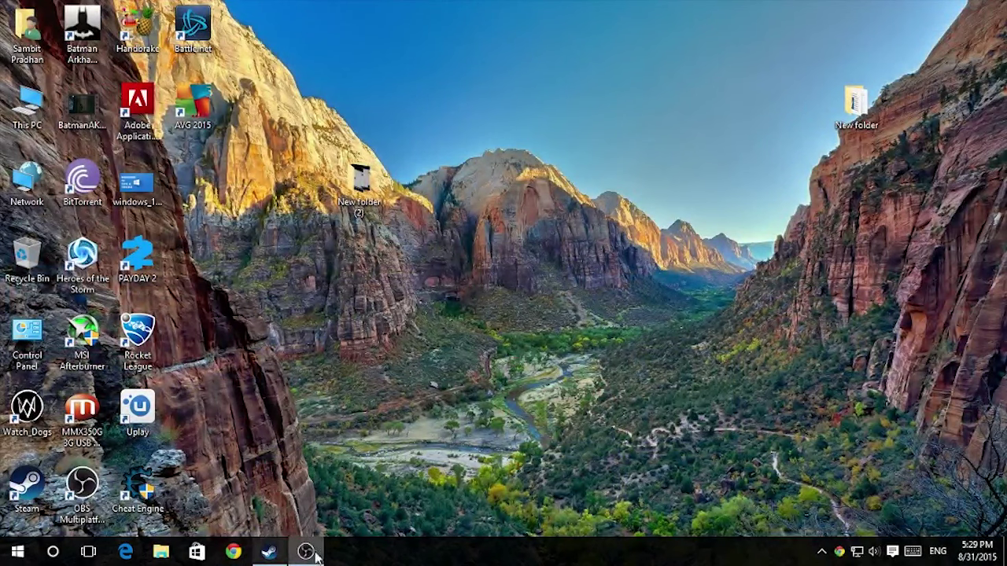
- Reopen the Xbox app's Game DVR captures and open the folder where the clips are saved
key(super)
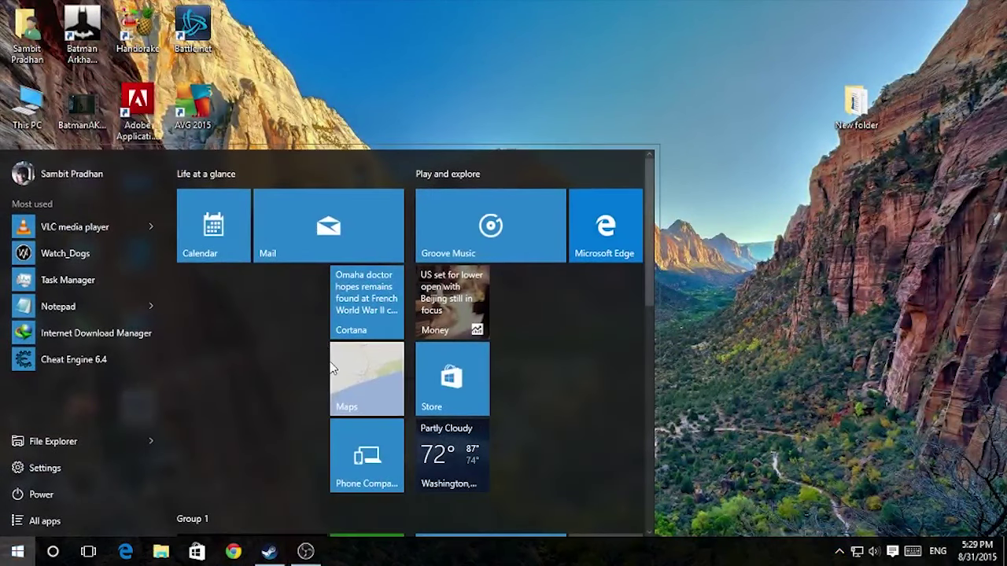
scroll(384, 393, down, 3)
click(384, 393)
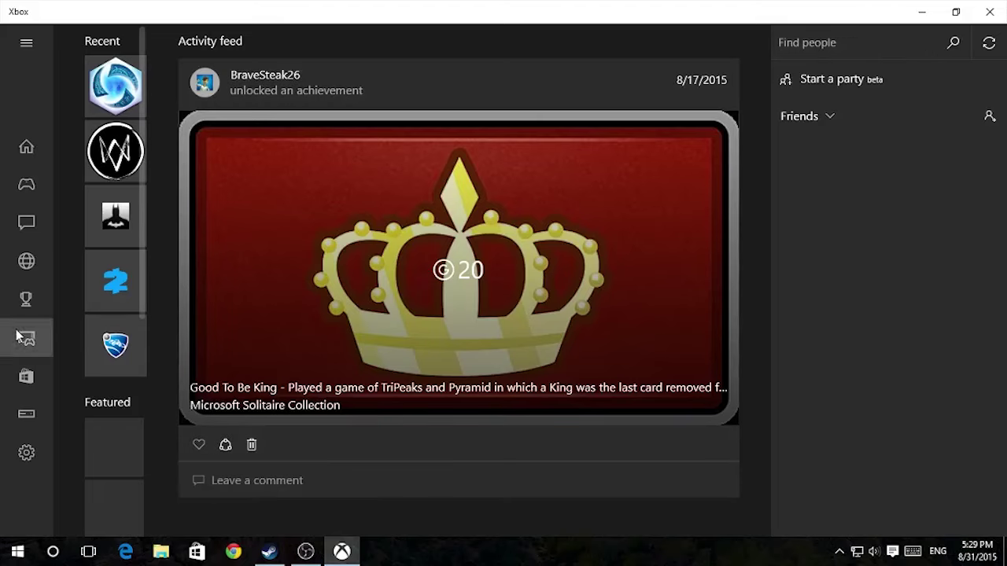
click(188, 327)
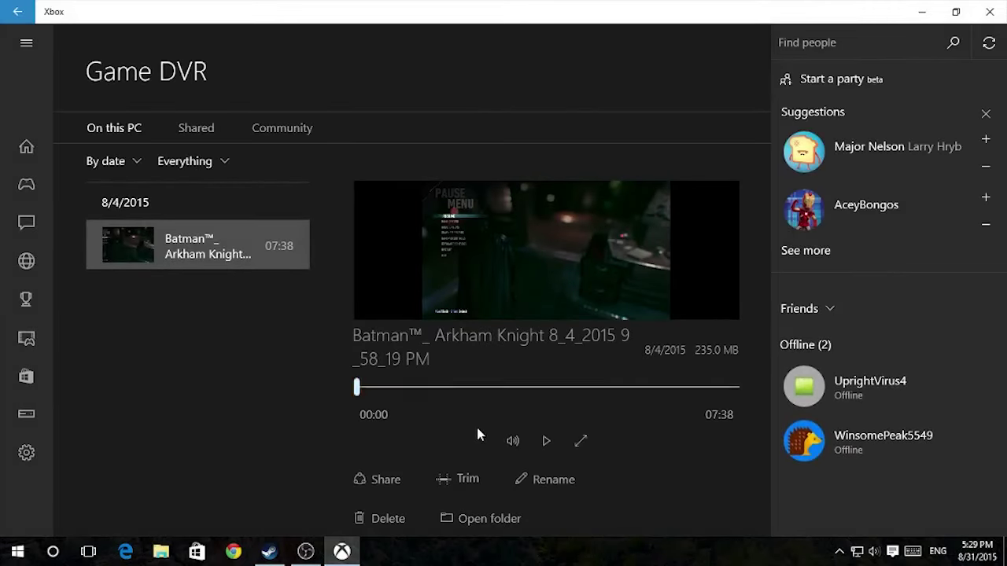
click(493, 527)
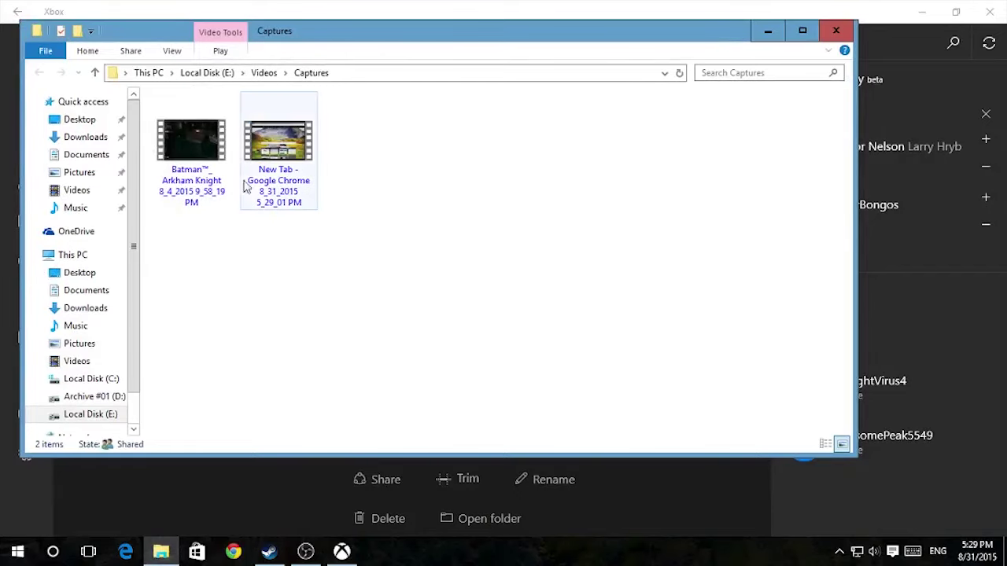
- Play the recorded New Tab - Google Chrome clip in Movies & TV and close the player
click(216, 142)
double_click(287, 156)
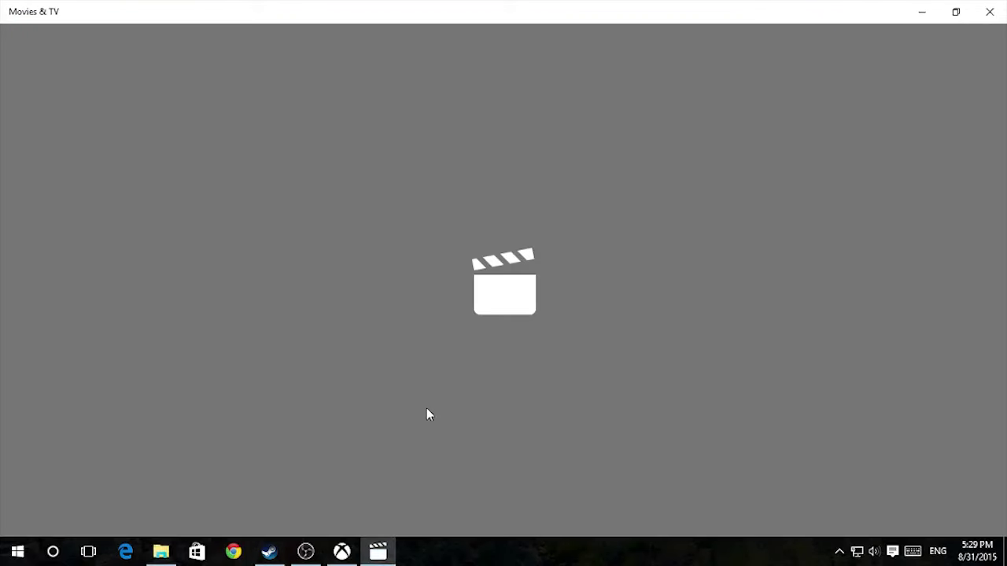
mouse_move(527, 443)
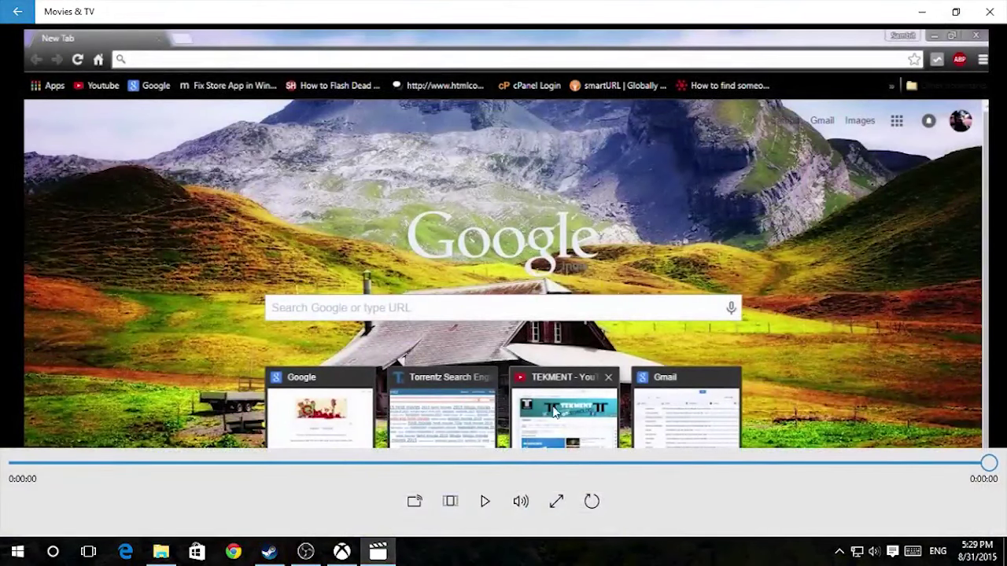
click(989, 11)
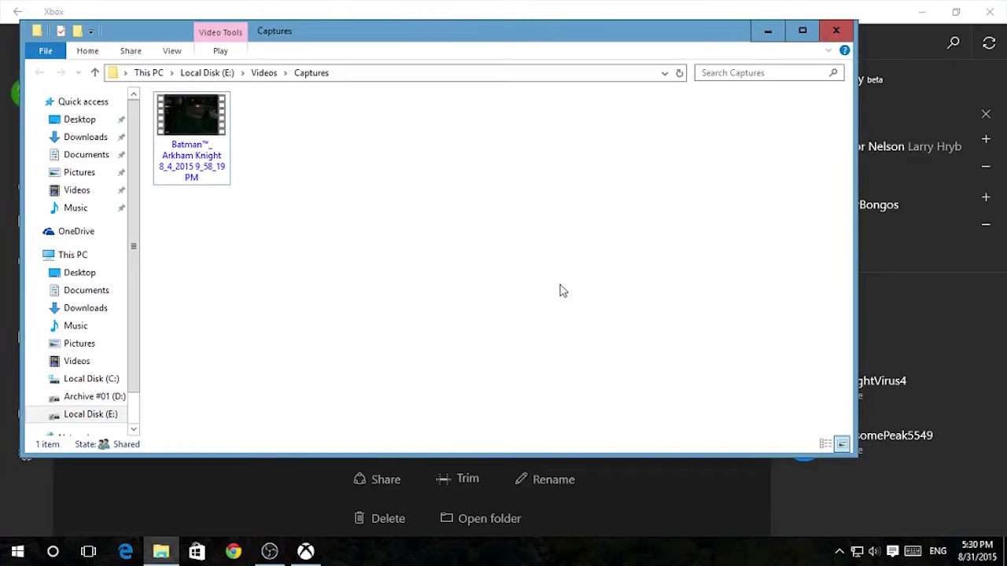
- Open the Batman Arkham Knight clip from the Captures folder in VLC media player
right_click(194, 155)
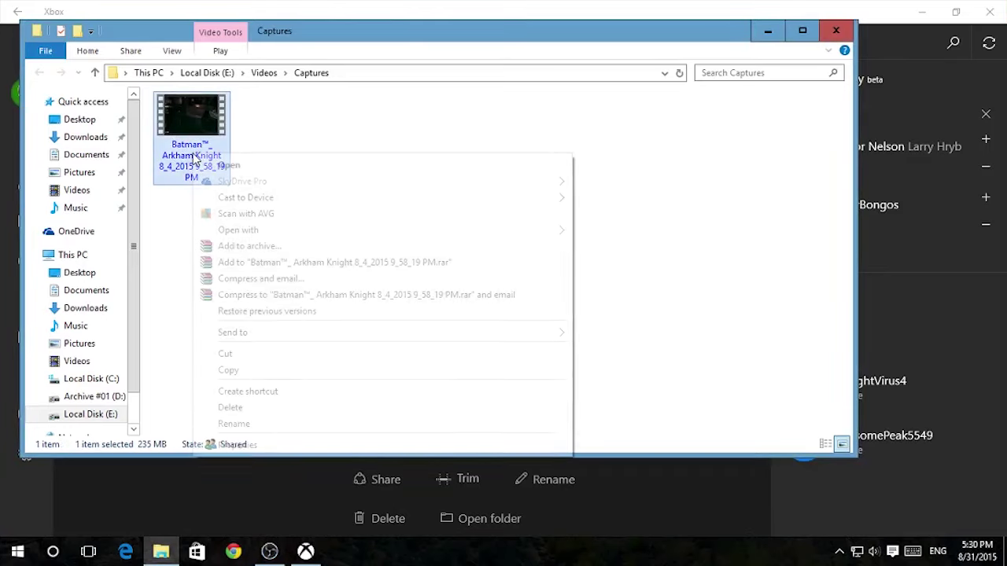
mouse_move(275, 229)
click(612, 260)
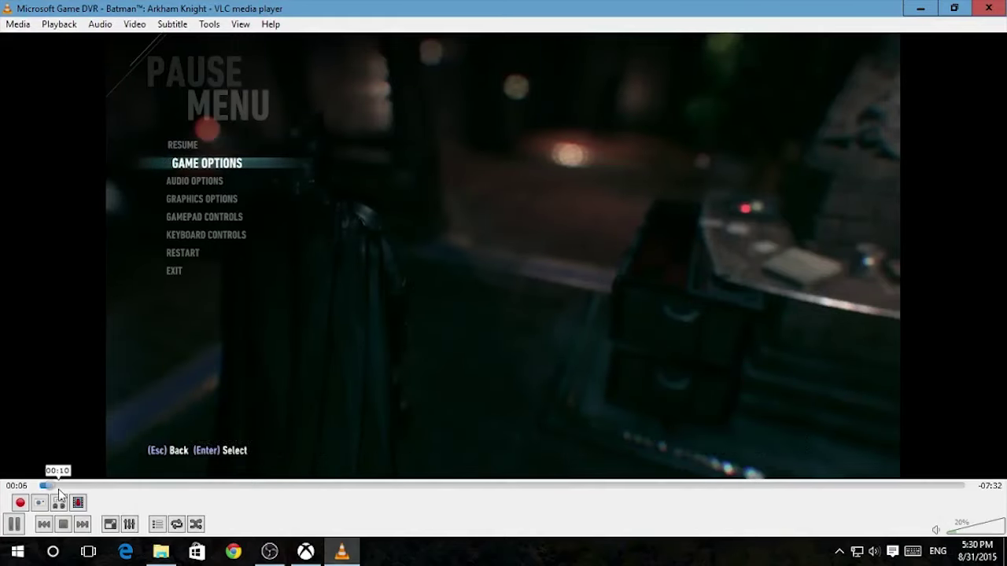
- Skim through the Batman Arkham Knight recording by jumping to different points in its timeline
drag(58, 488, 144, 494)
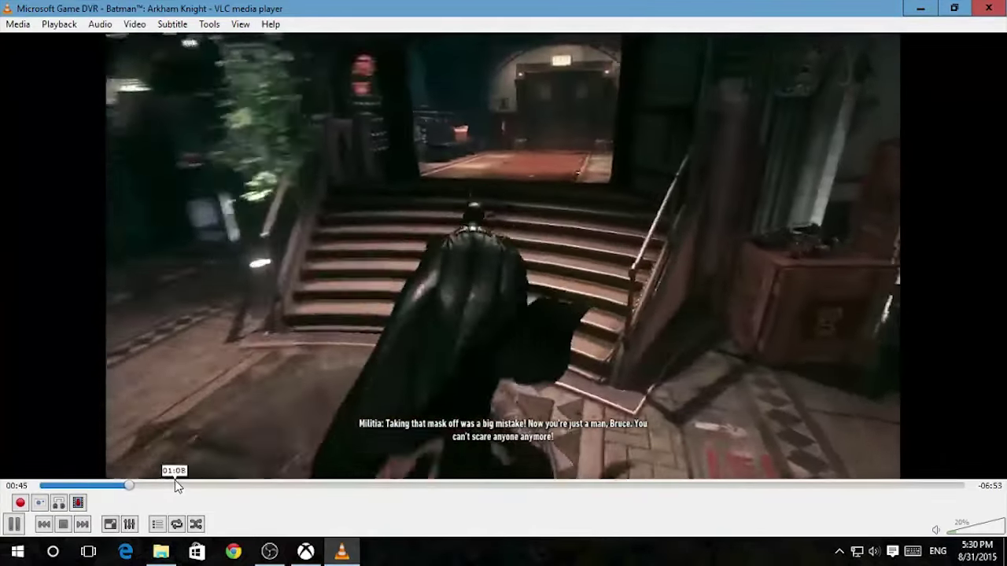
click(175, 487)
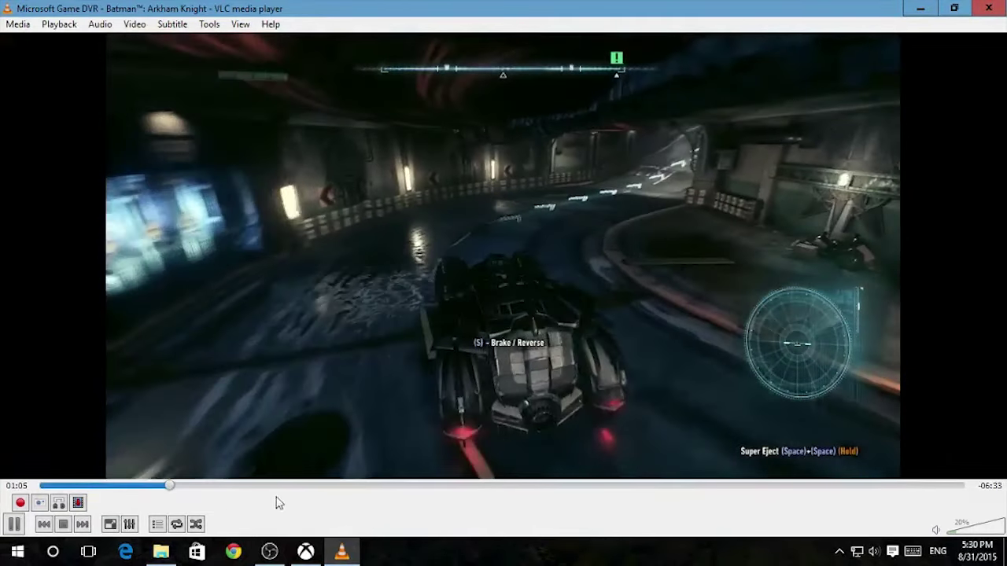
click(270, 486)
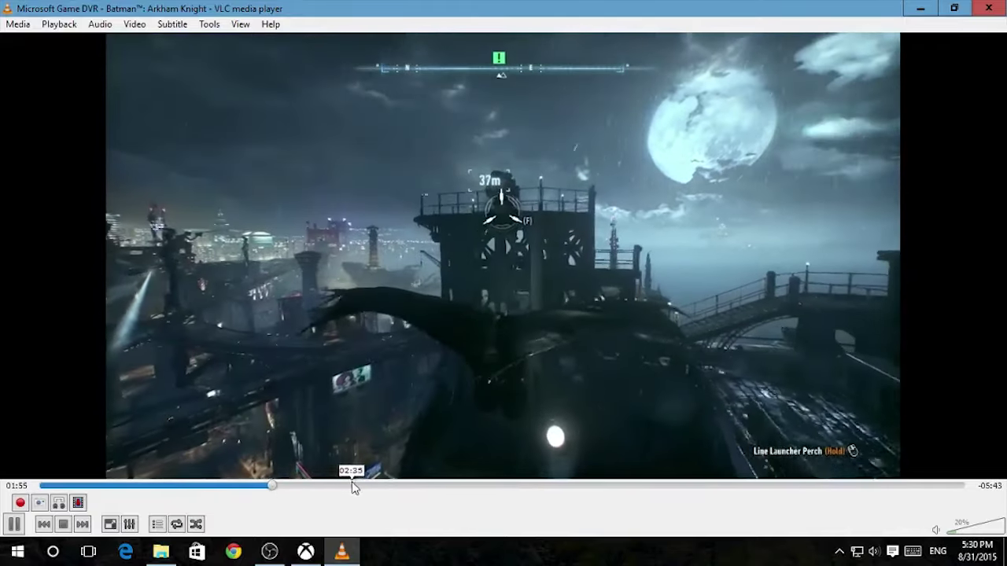
click(359, 486)
click(435, 486)
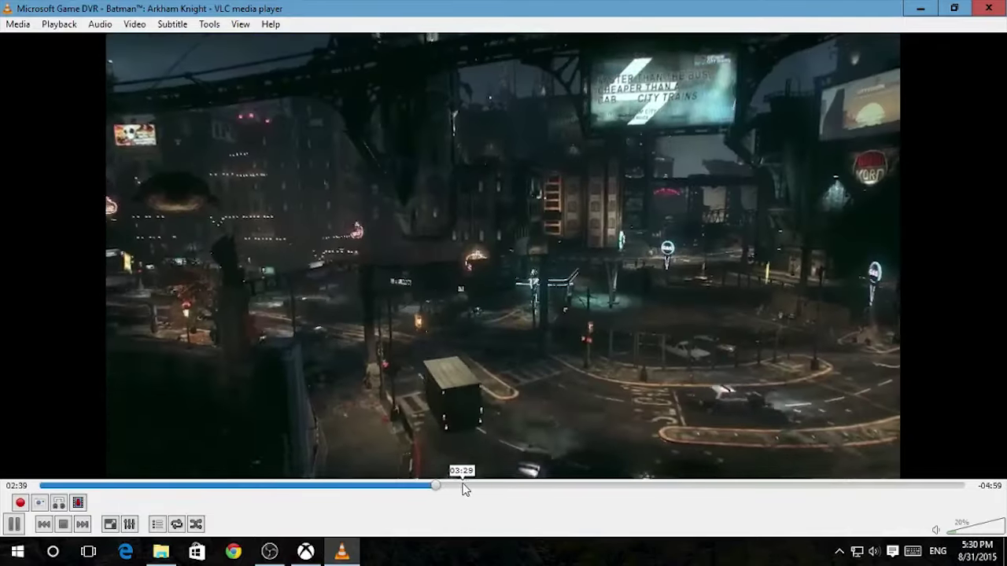
click(536, 486)
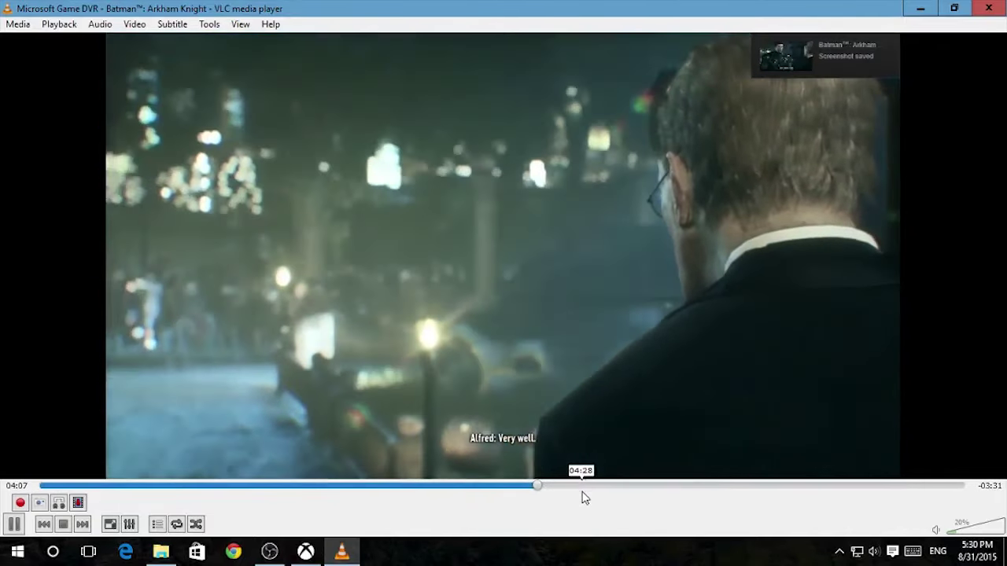
click(624, 486)
click(692, 486)
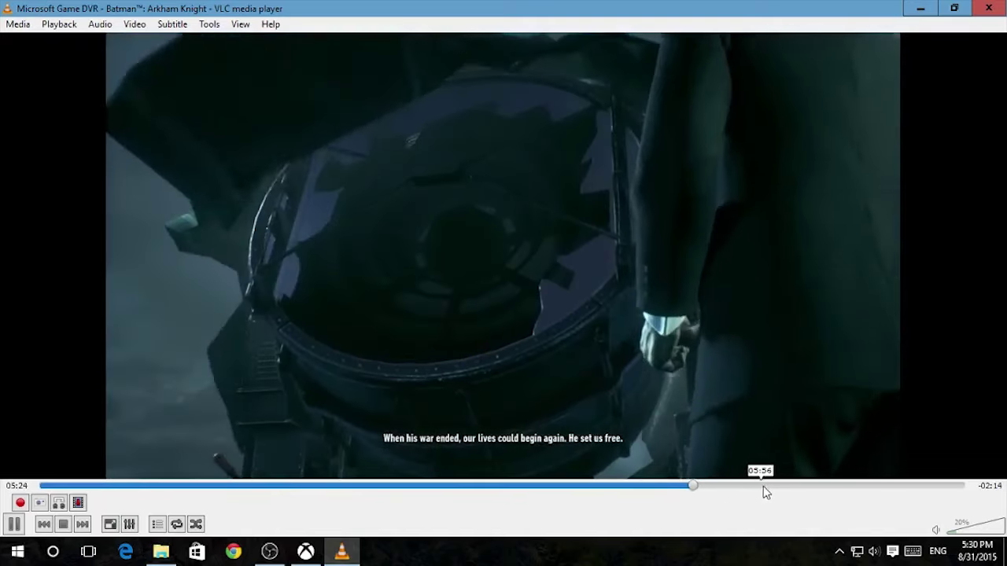
click(784, 486)
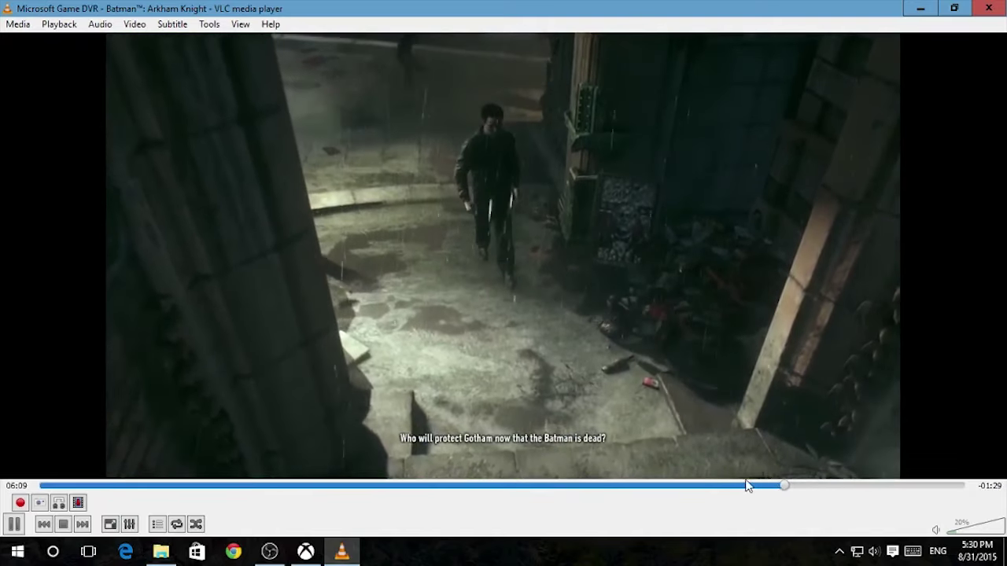
click(671, 487)
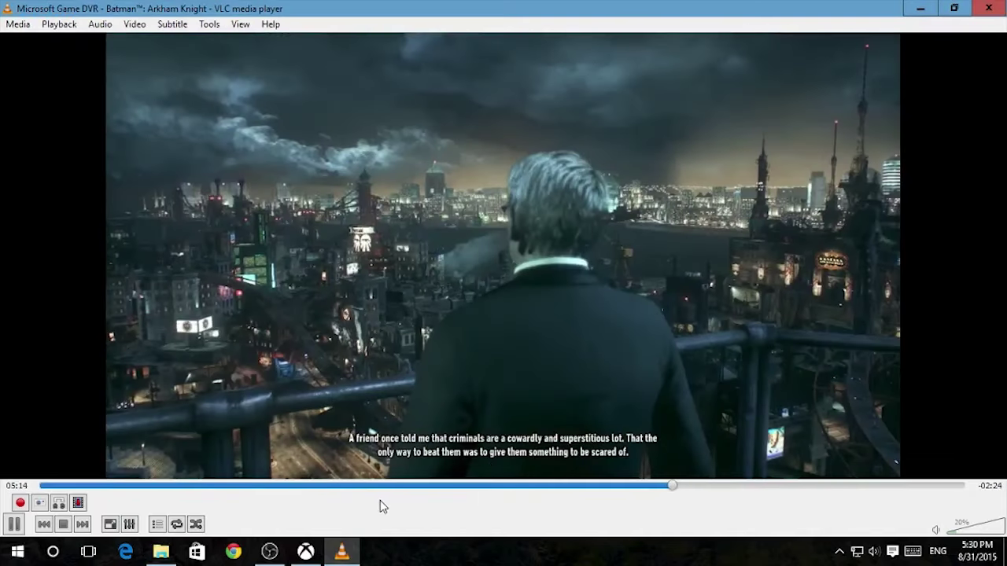
click(350, 486)
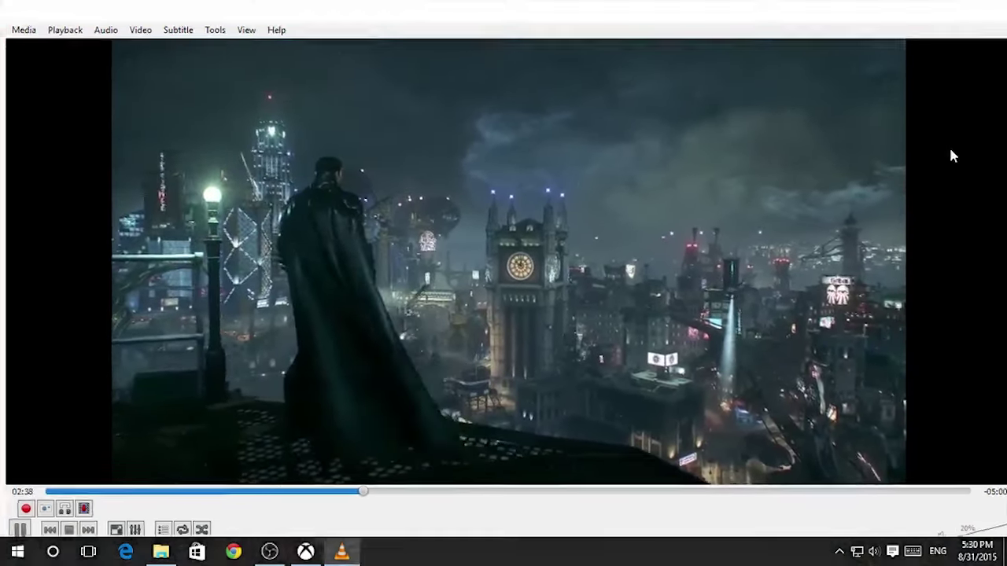
- Play the clip full screen with the volume raised to 75%, and close the player and the Captures folder
double_click(951, 156)
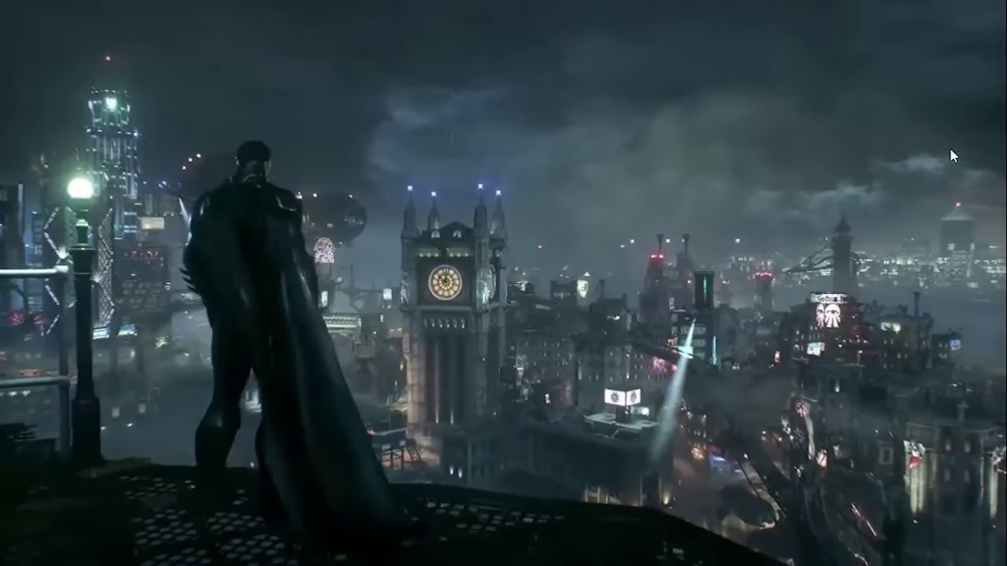
scroll(951, 155, up, 8)
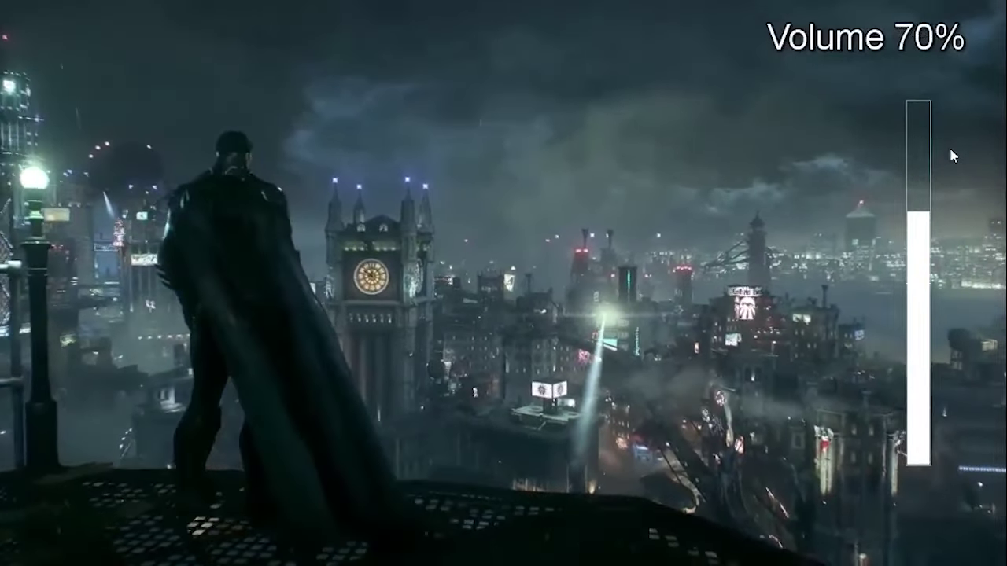
scroll(951, 155, up, 1)
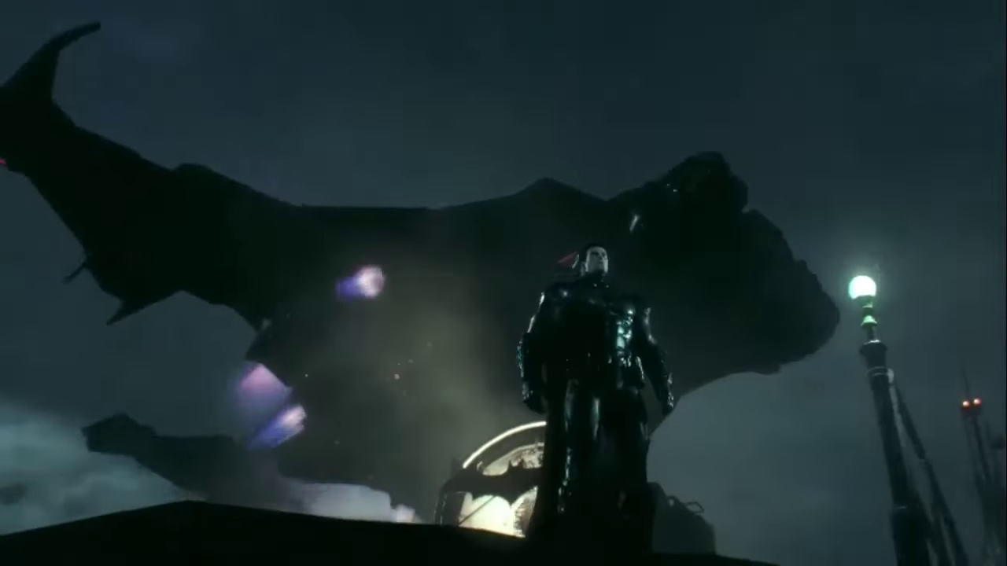
mouse_move(871, 262)
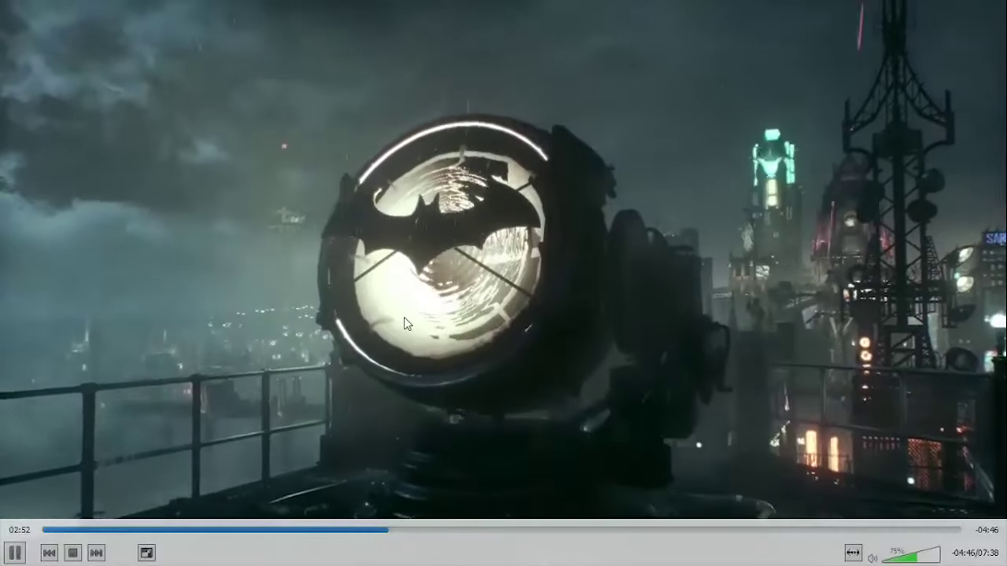
double_click(405, 324)
key(alt+F4)
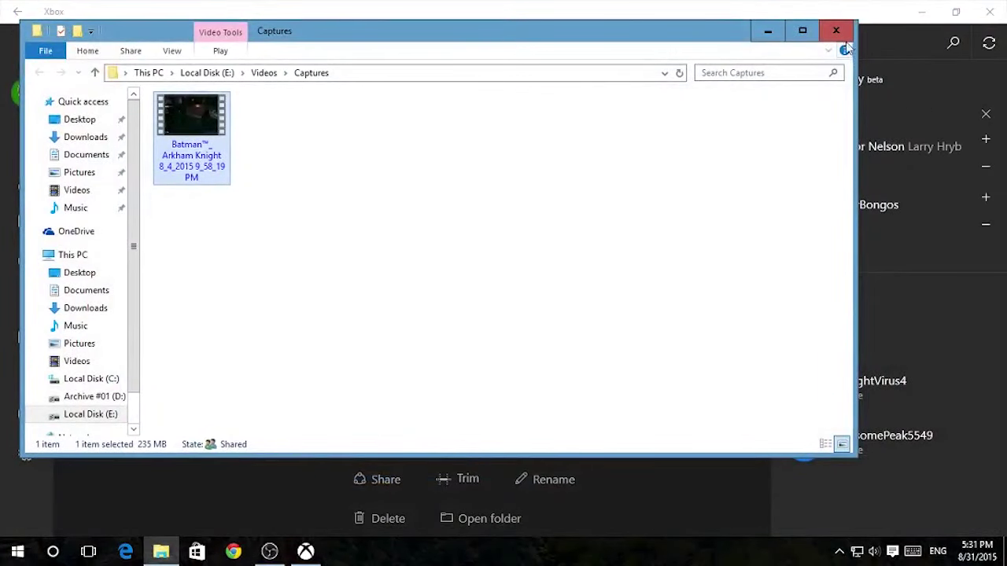
click(843, 38)
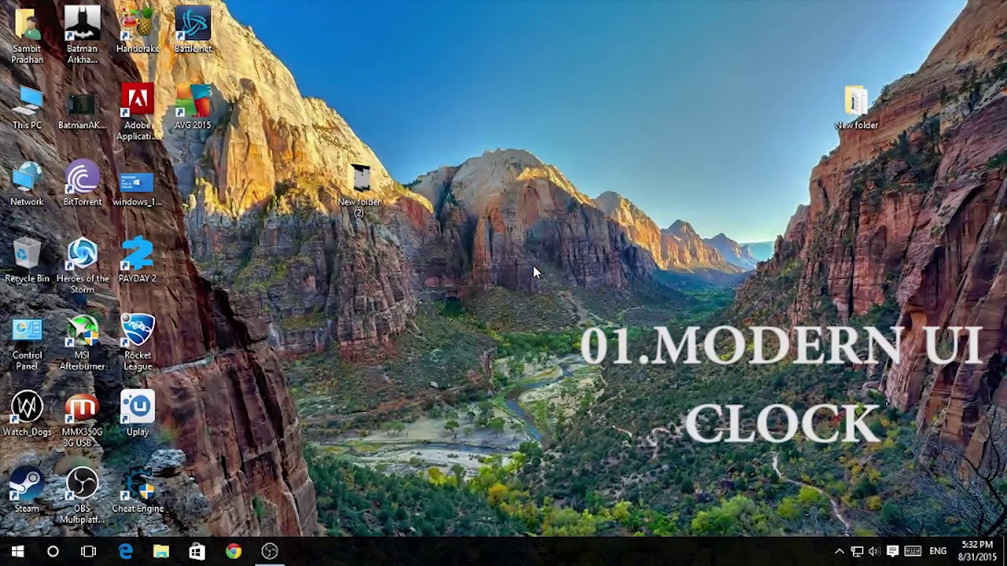
- Show the taskbar's clock and calendar flyout and dismiss it
click(975, 551)
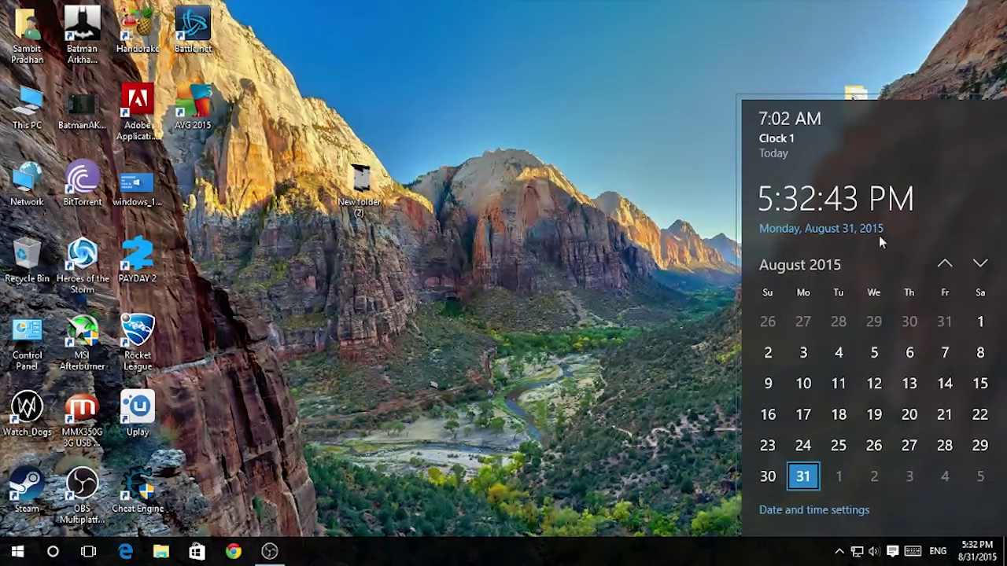
click(468, 200)
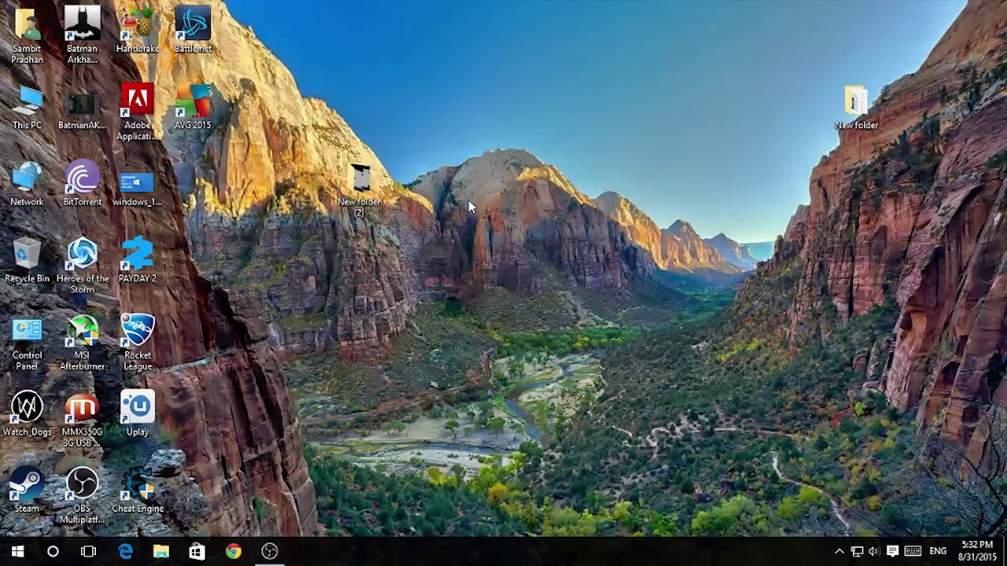
- Launch the Registry Editor by running regedit from the Run dialog
key(super+r)
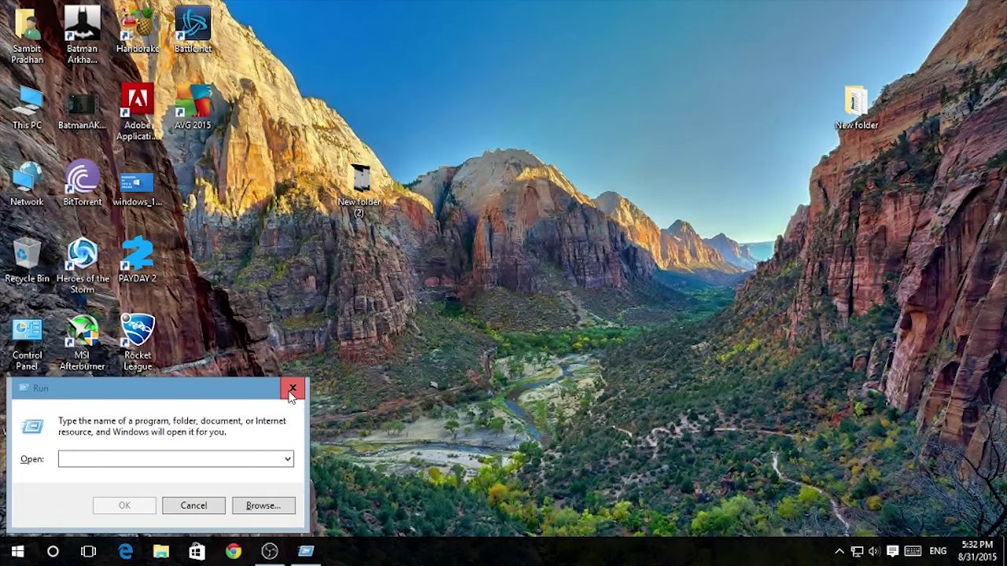
click(292, 390)
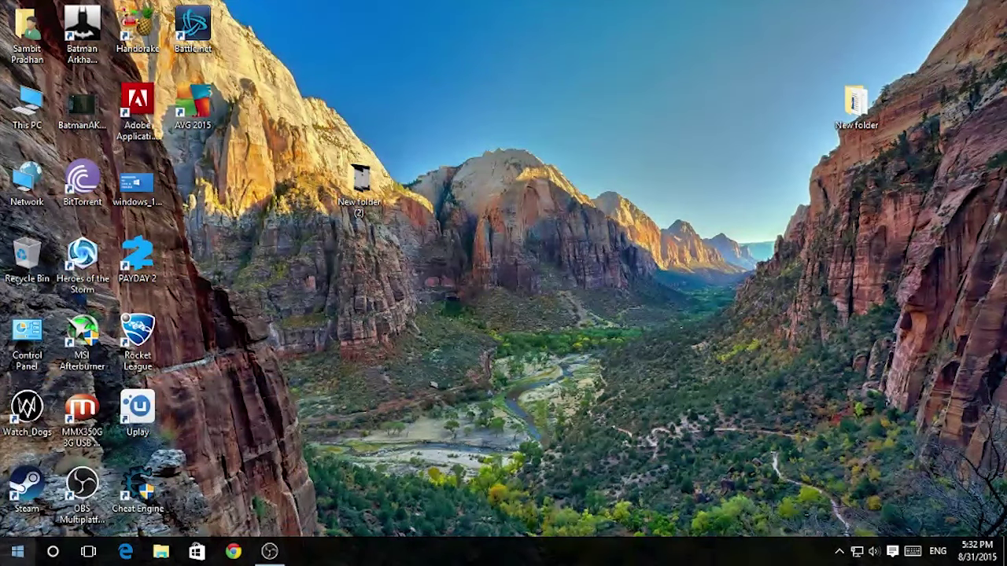
right_click(3, 562)
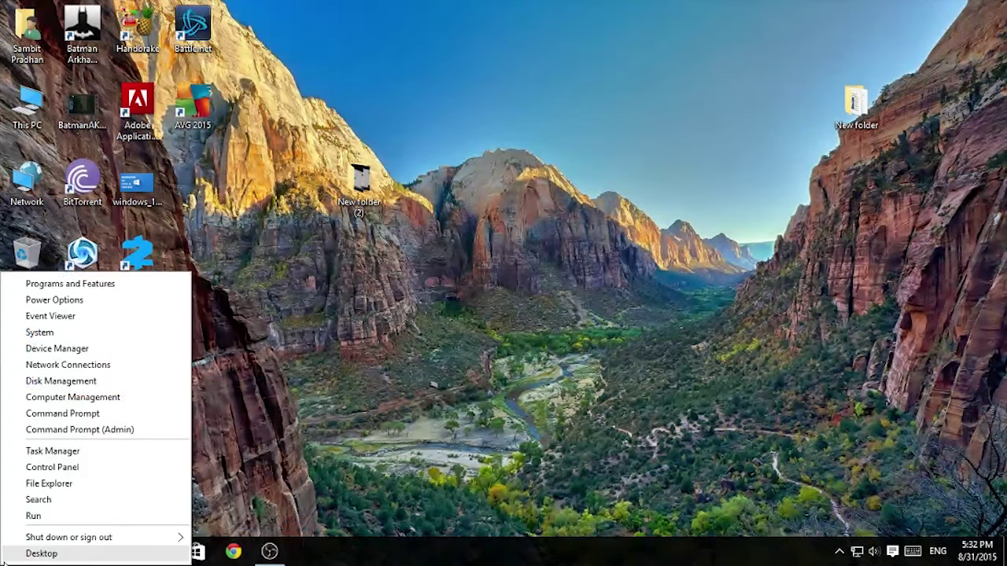
click(55, 522)
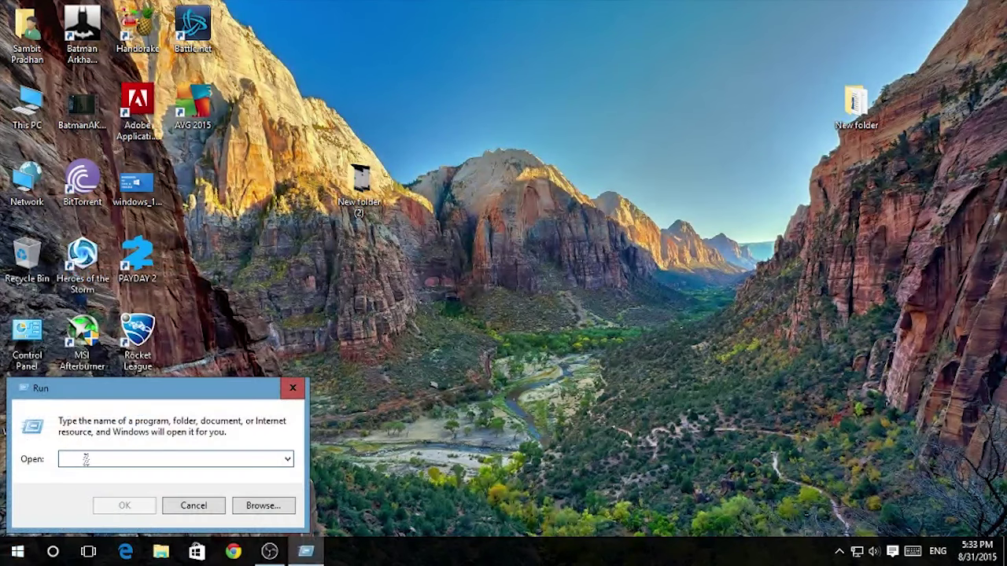
text(regedit)
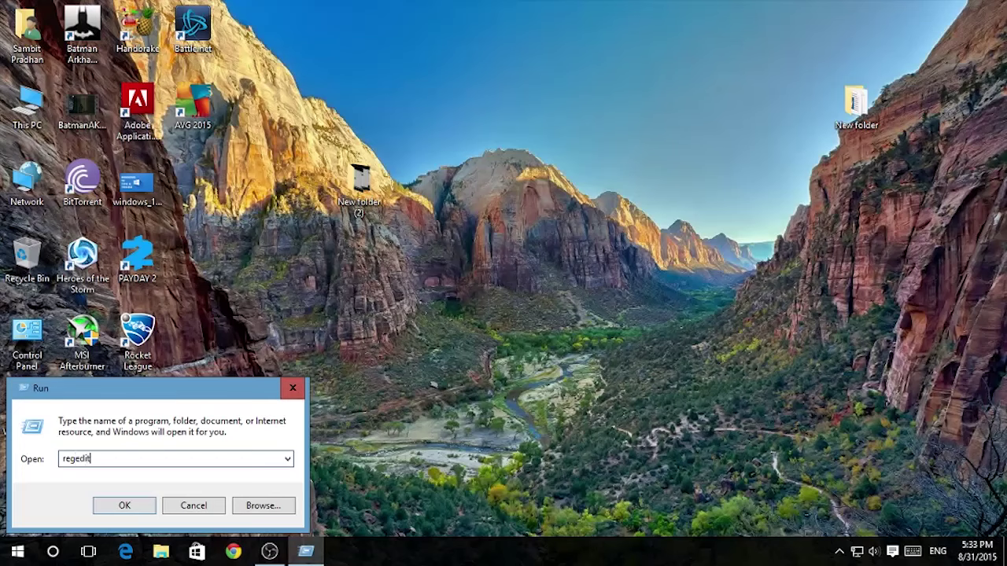
key(Return)
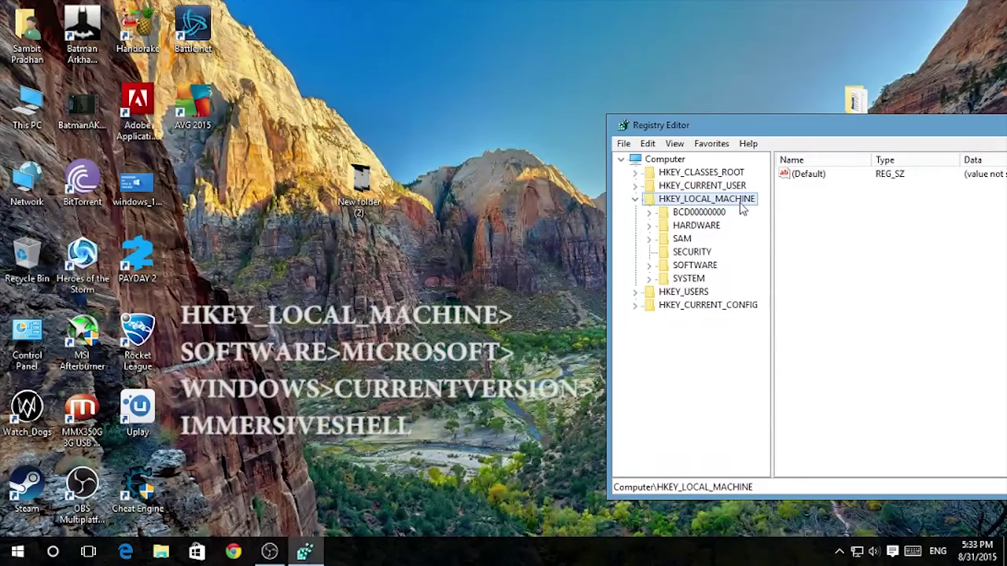
- Expand the SOFTWARE key under HKEY_LOCAL_MACHINE and its Microsoft subkey in the registry tree
click(649, 266)
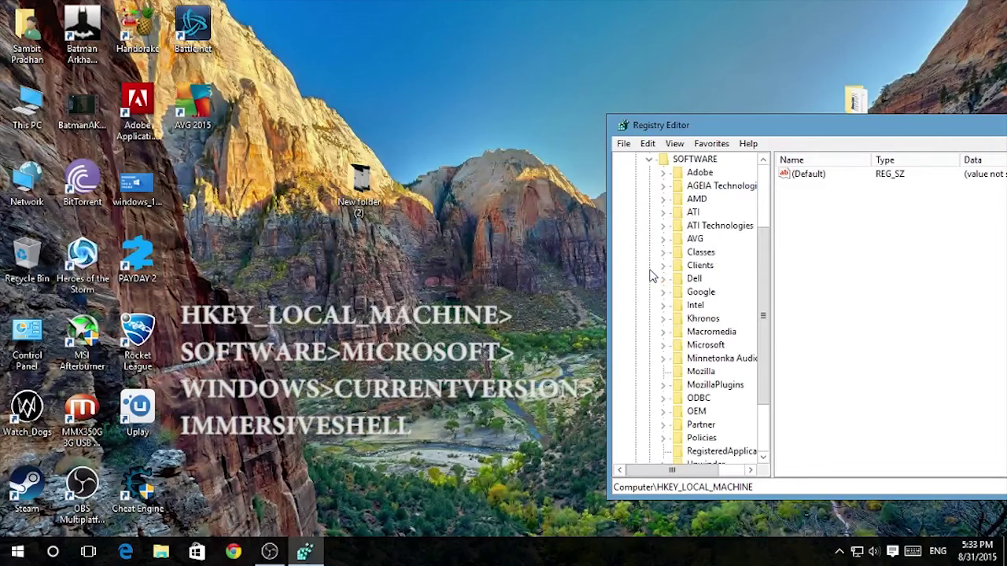
scroll(696, 377, down, 1)
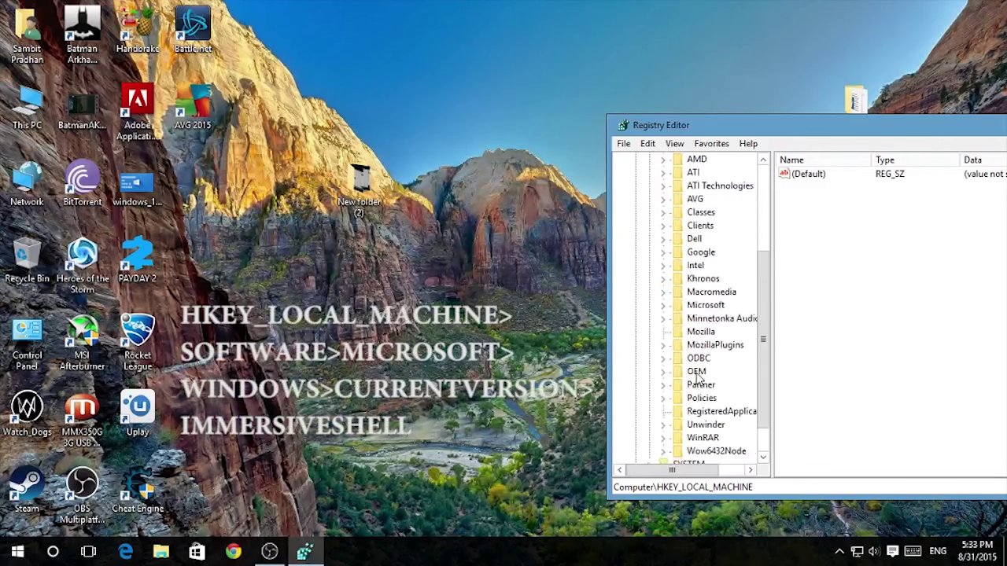
scroll(696, 377, down, 1)
key(m)
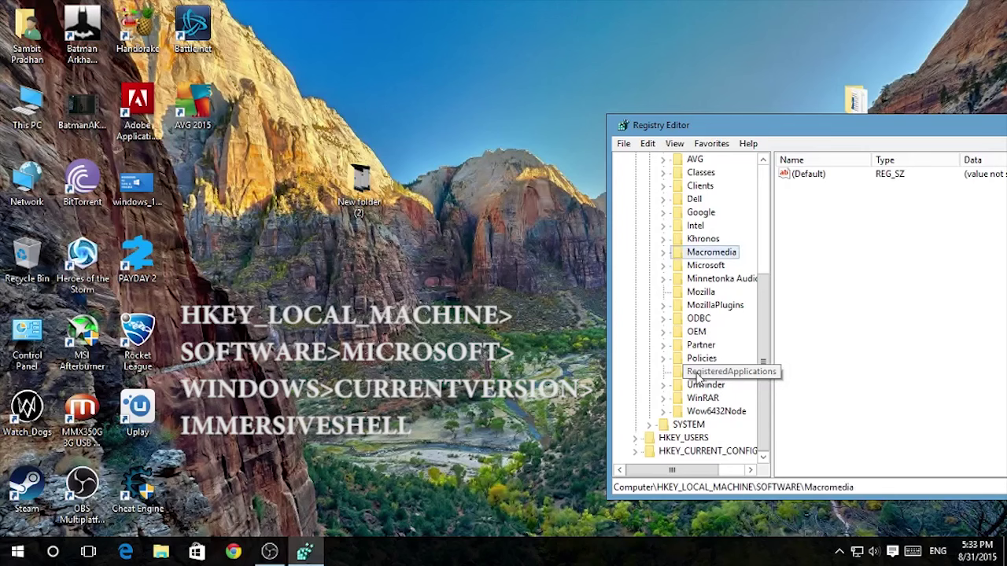
click(664, 268)
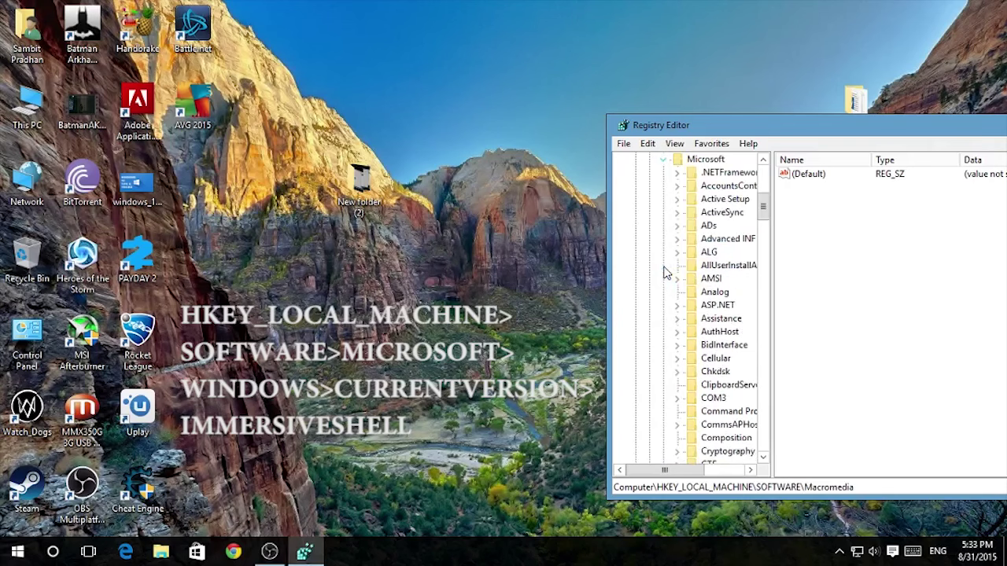
- Expand the Windows key under Microsoft and its CurrentVersion subkey
key(w)
scroll(708, 283, up, 8)
scroll(718, 288, up, 20)
scroll(718, 289, up, 15)
click(705, 294)
click(714, 311)
key(w)
scroll(724, 441, down, 2)
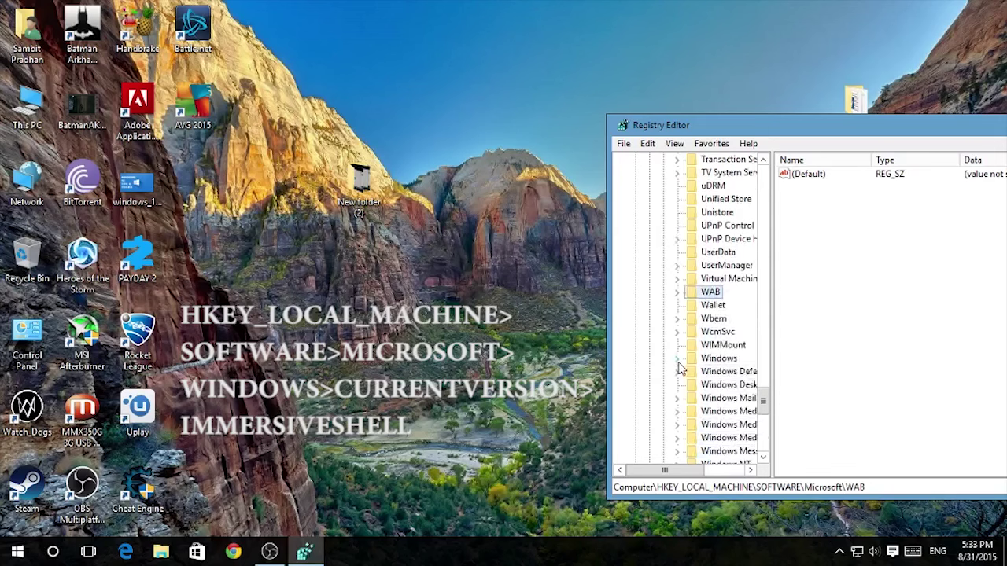
scroll(679, 368, down, 2)
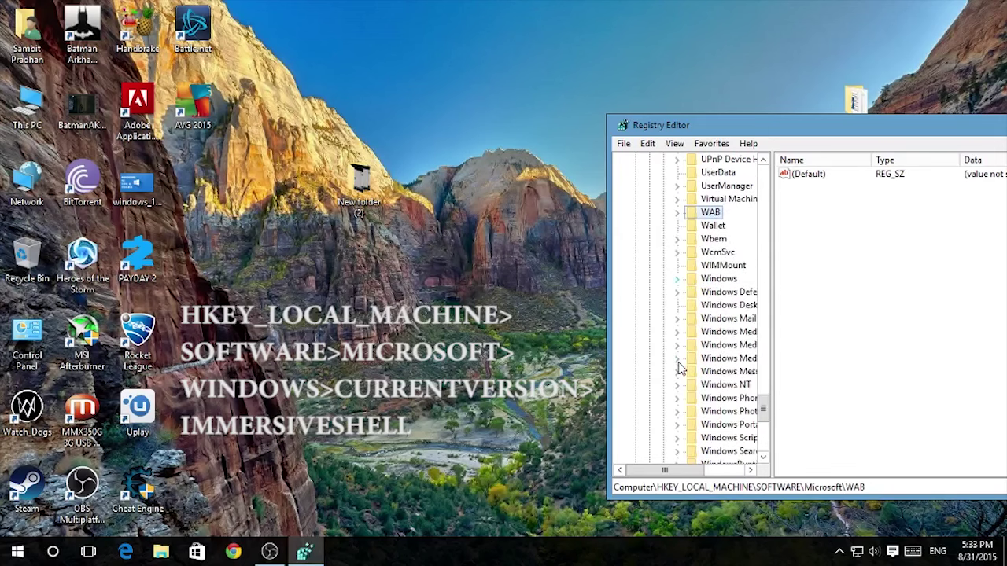
click(675, 279)
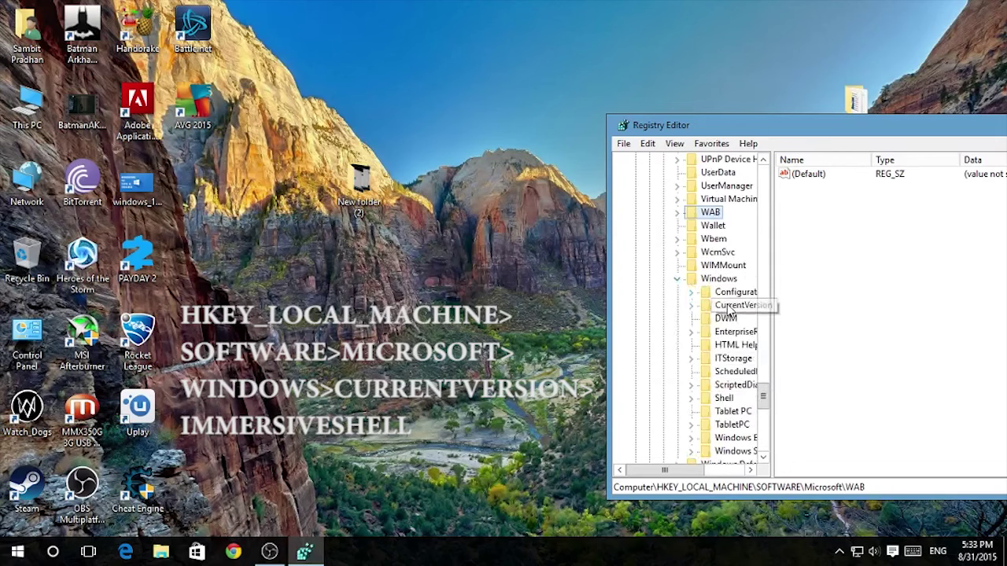
click(701, 307)
click(691, 306)
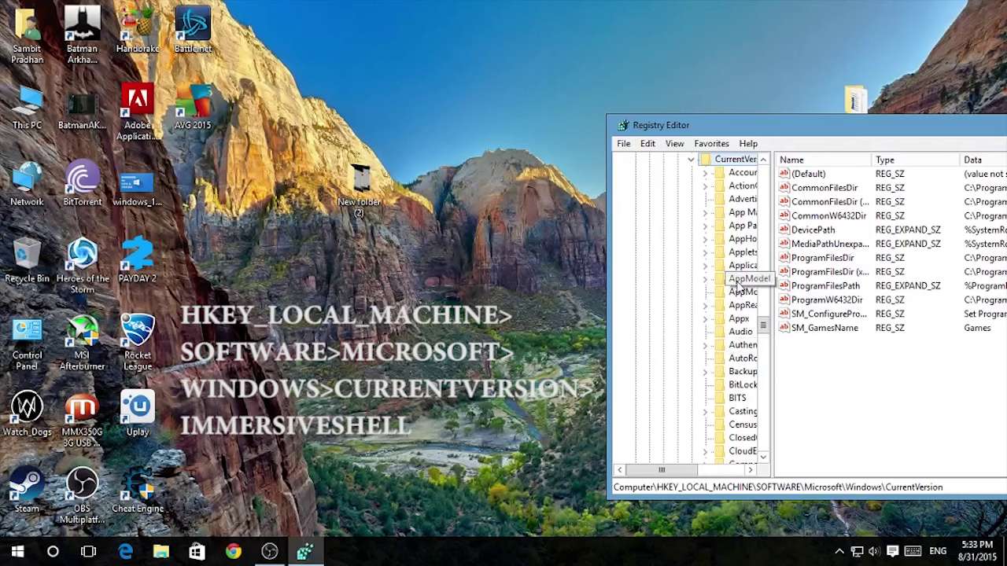
- Expand and select the ImmersiveShell key under CurrentVersion, and move the Registry Editor window fully into view
double_click(747, 309)
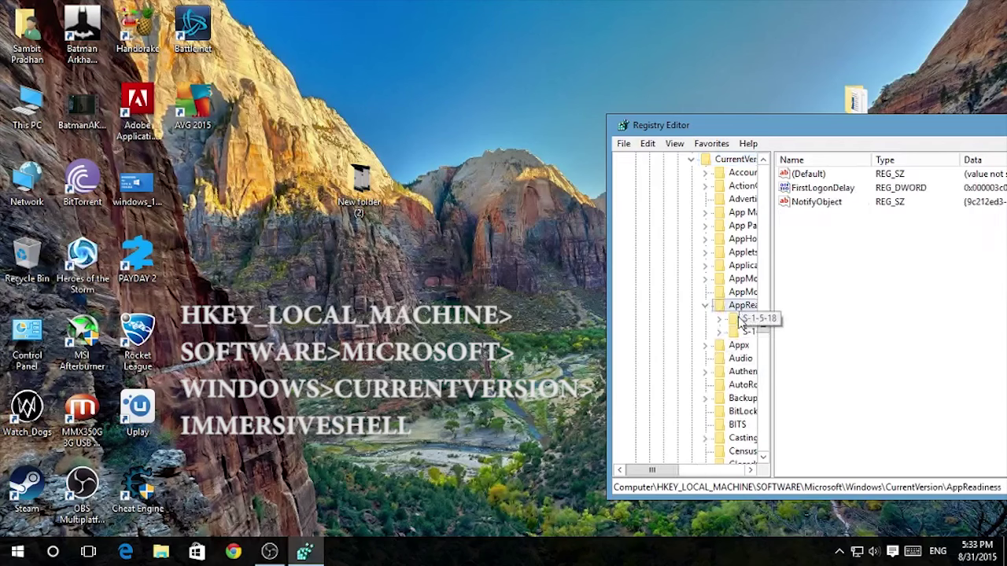
text(i)
scroll(740, 417, down, 2)
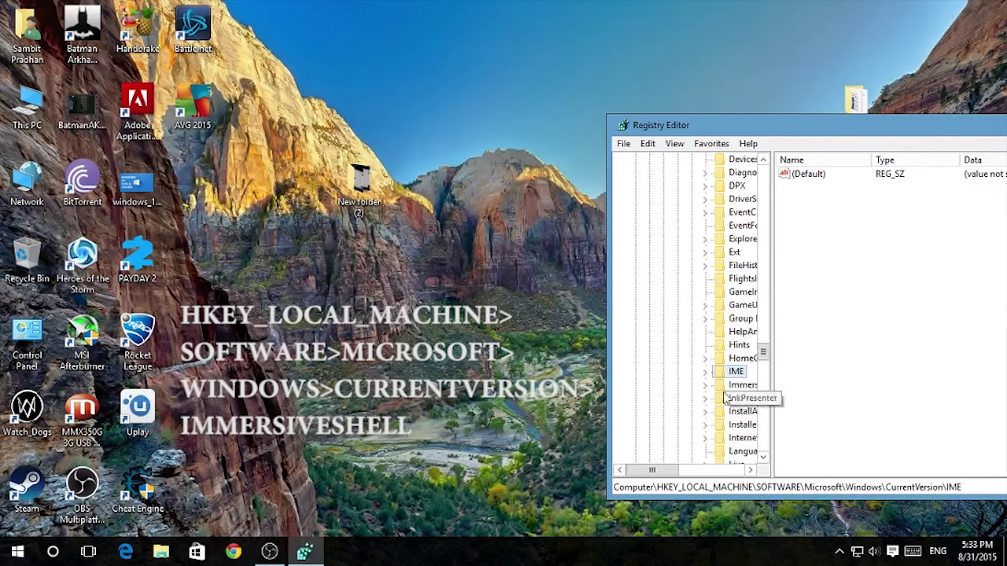
click(706, 385)
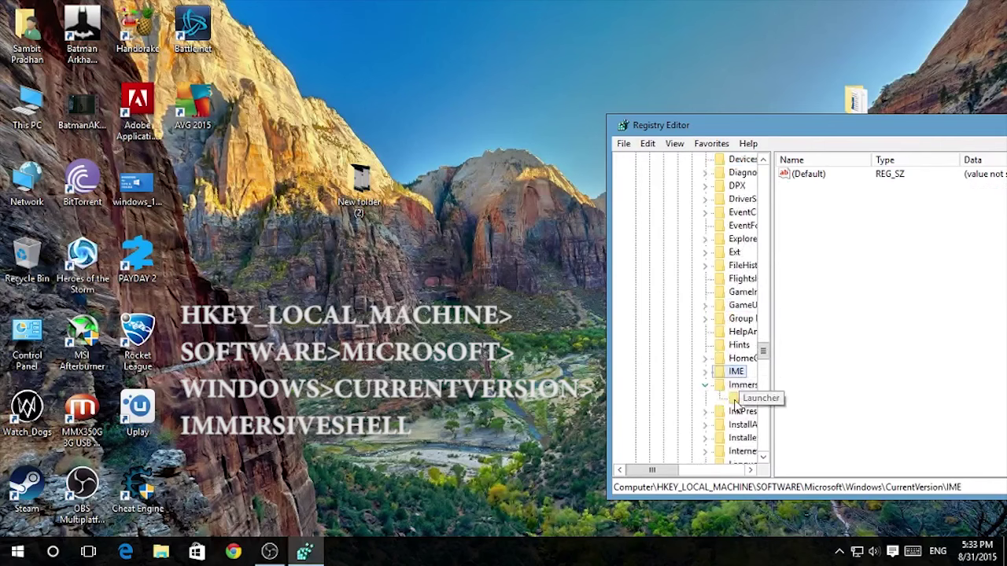
click(738, 387)
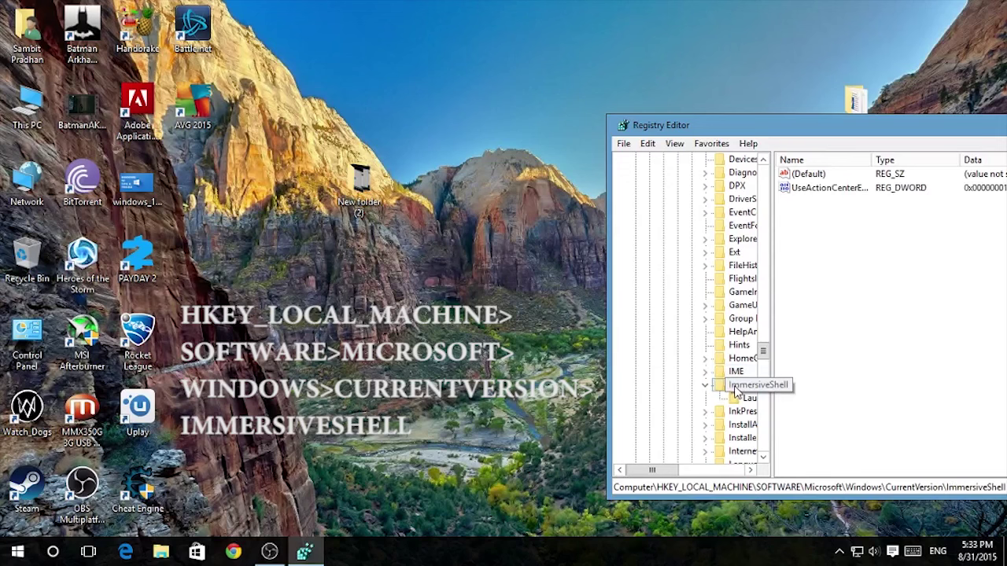
drag(670, 472, 697, 472)
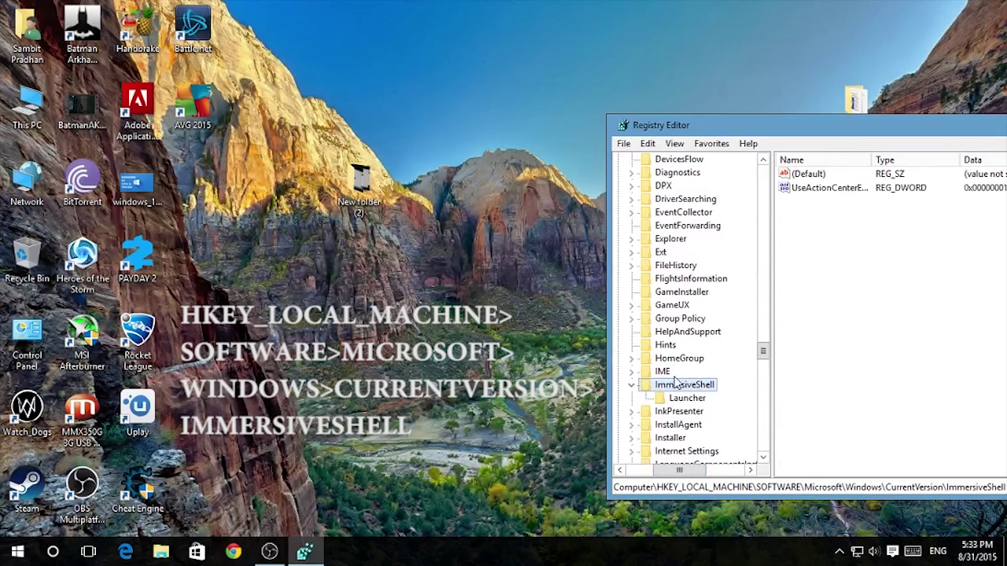
drag(761, 126, 350, 107)
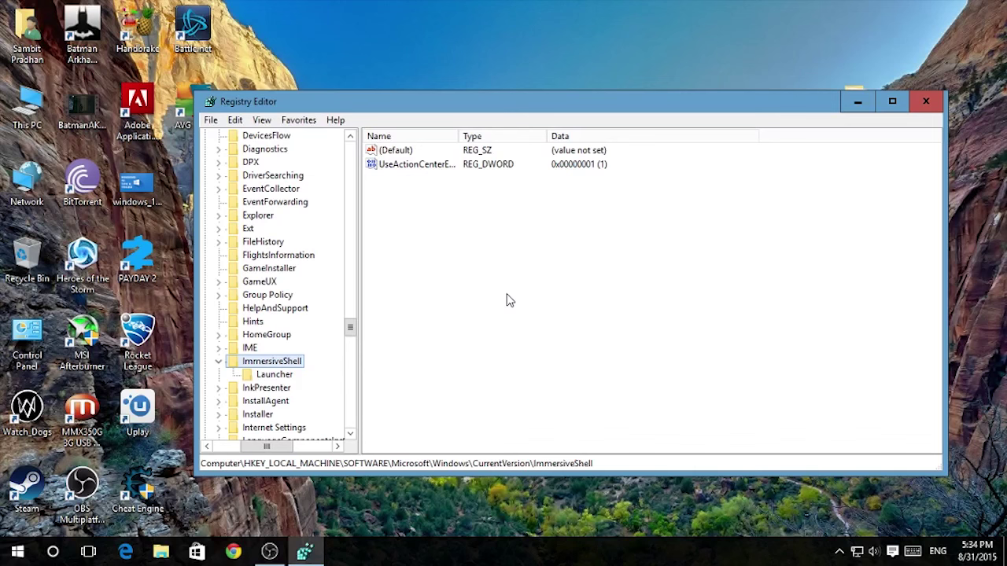
- Create a DWORD (32-bit) value named UseWin32TrayClockExperience in the ImmersiveShell key
right_click(432, 237)
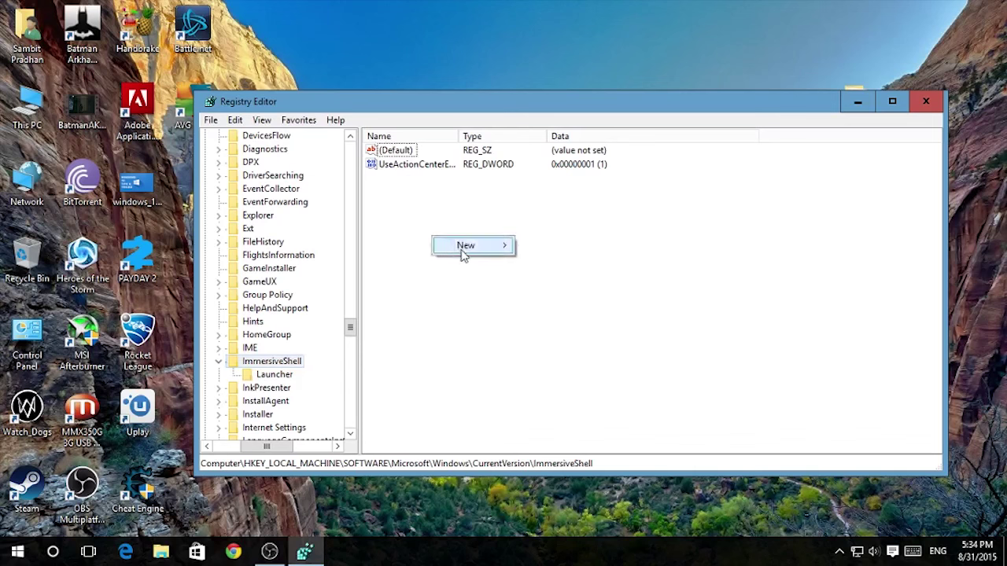
mouse_move(464, 253)
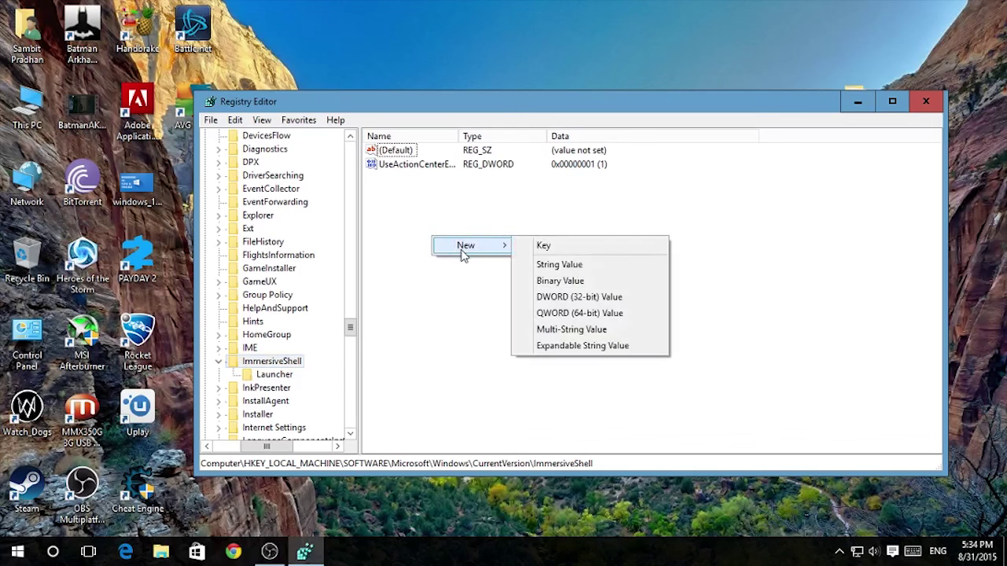
click(632, 304)
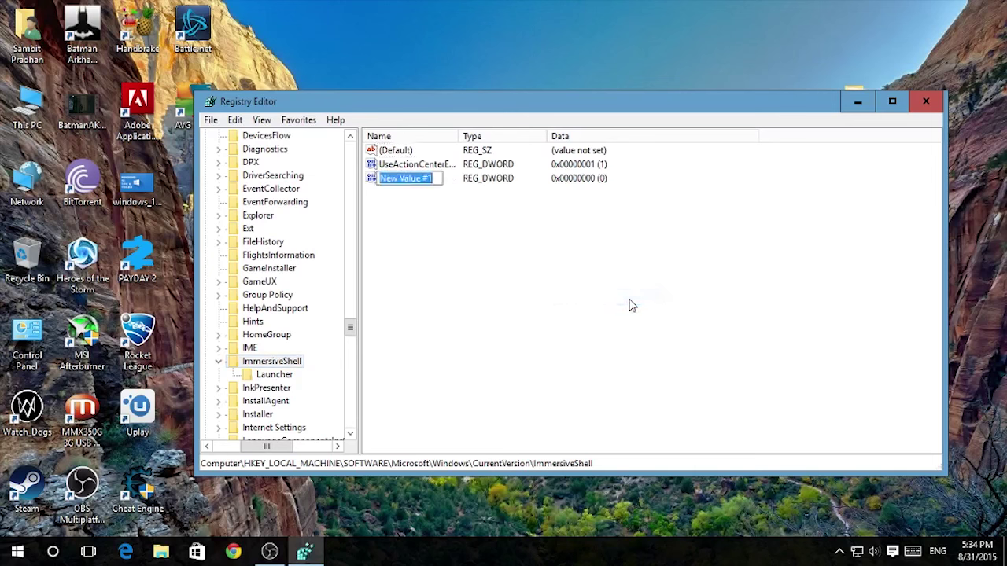
text(UseWin)
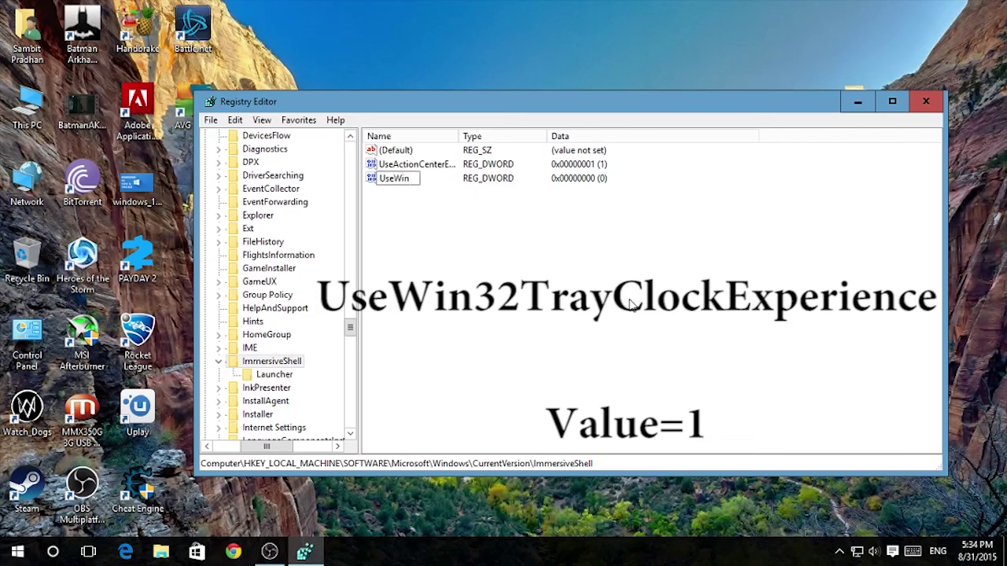
text(32Tra)
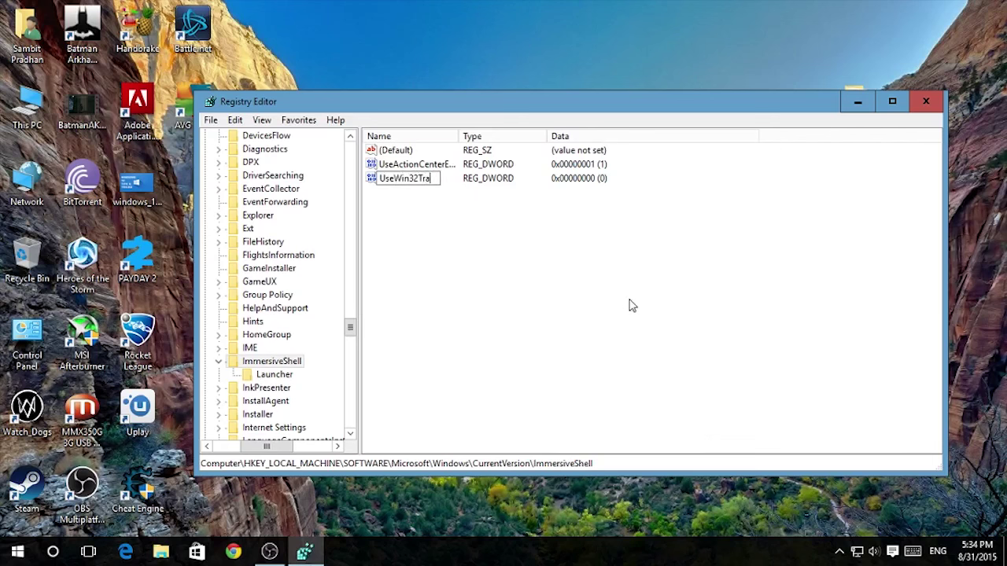
text(yClockExp)
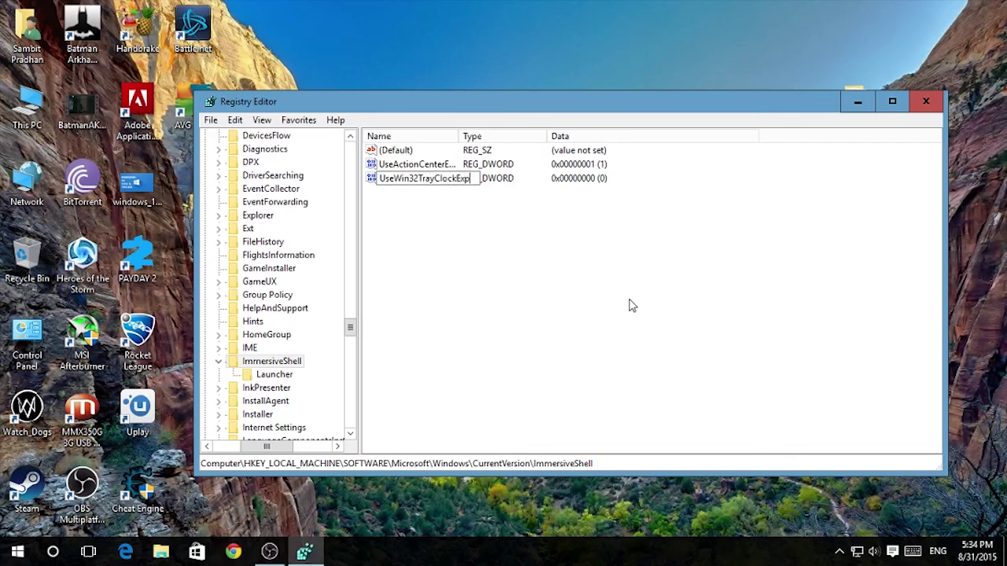
text(ierience)
click(470, 178)
key(BackSpace)
key(BackSpace)
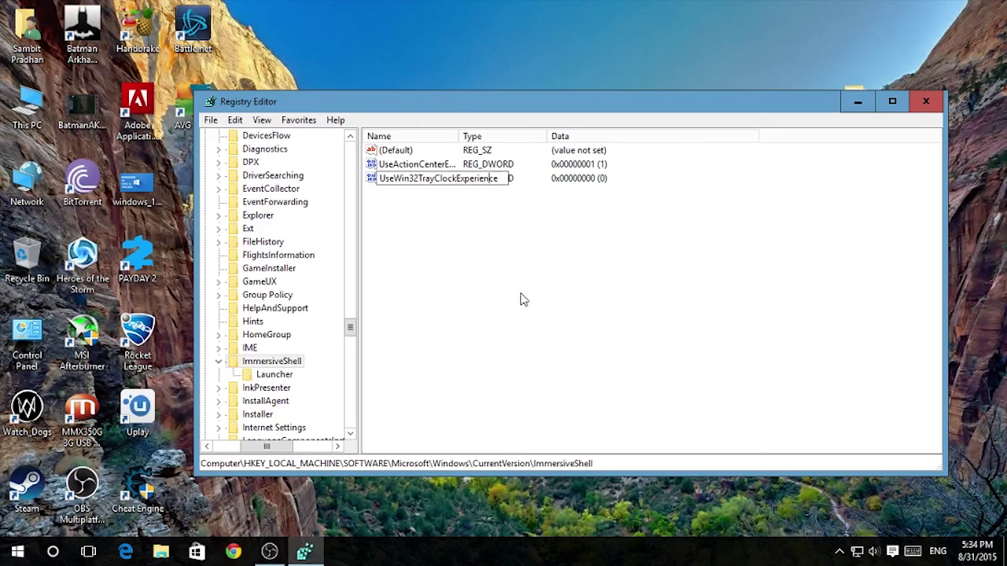
key(Return)
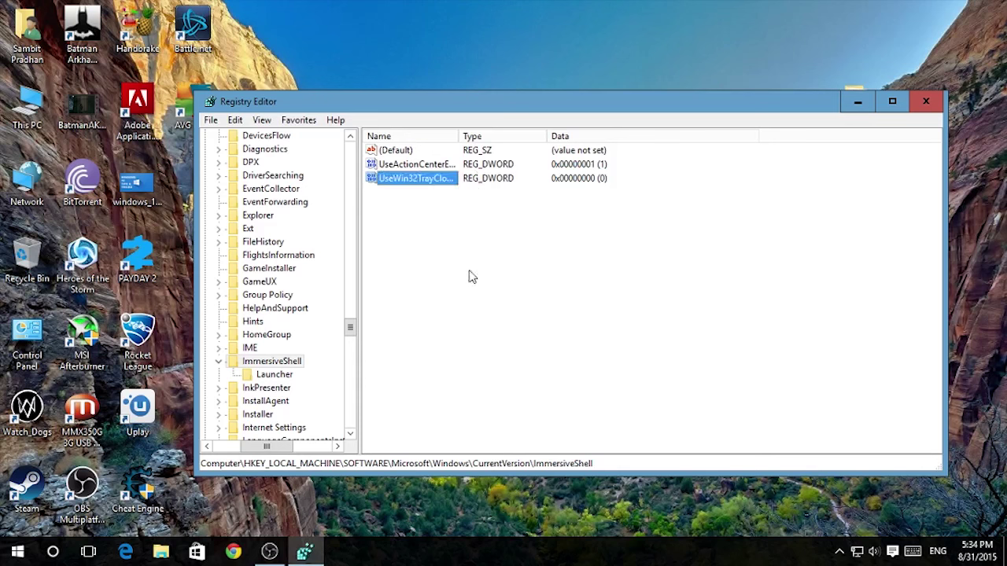
- Set the value data of UseWin32TrayClockExperience to 1
double_click(408, 179)
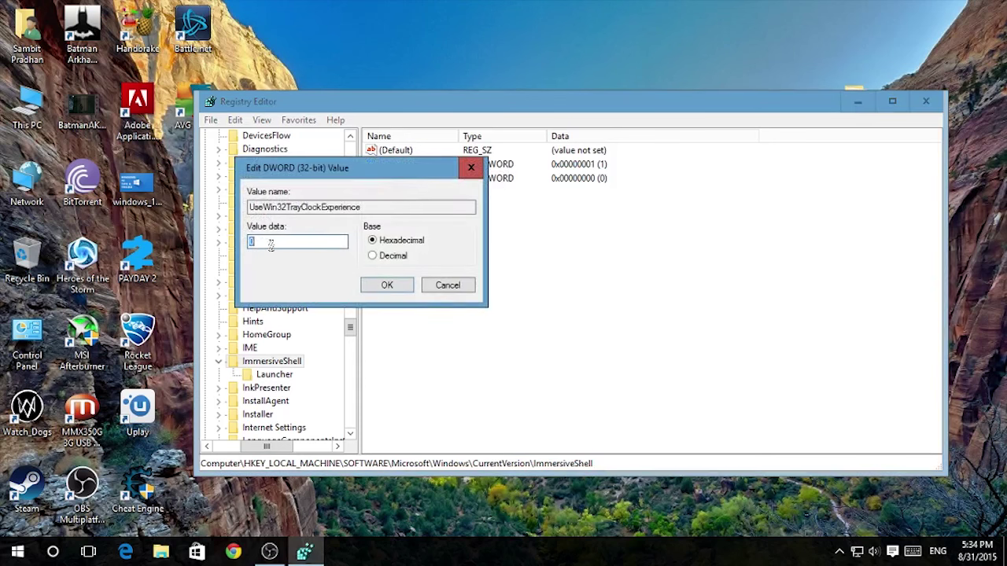
key(Return)
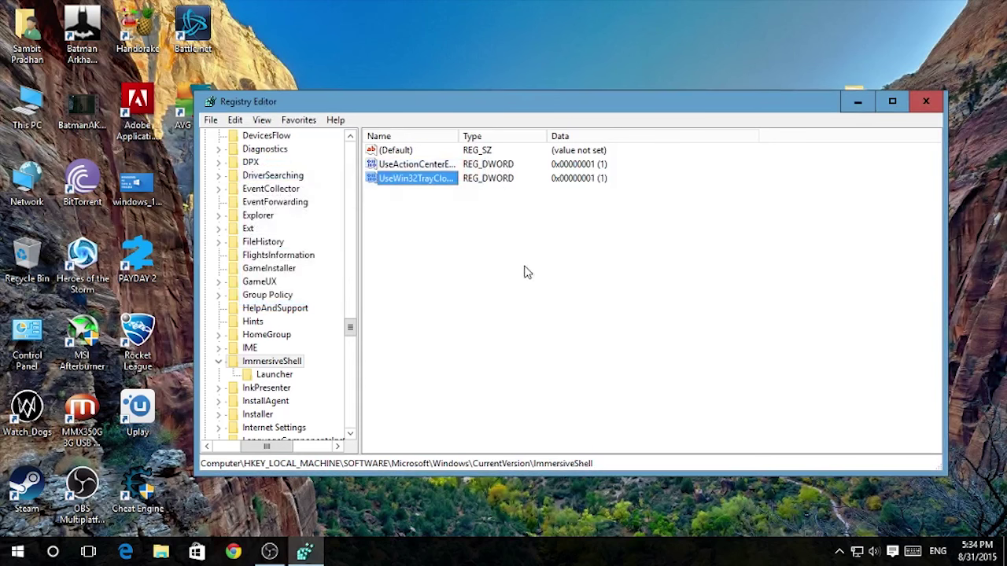
click(597, 249)
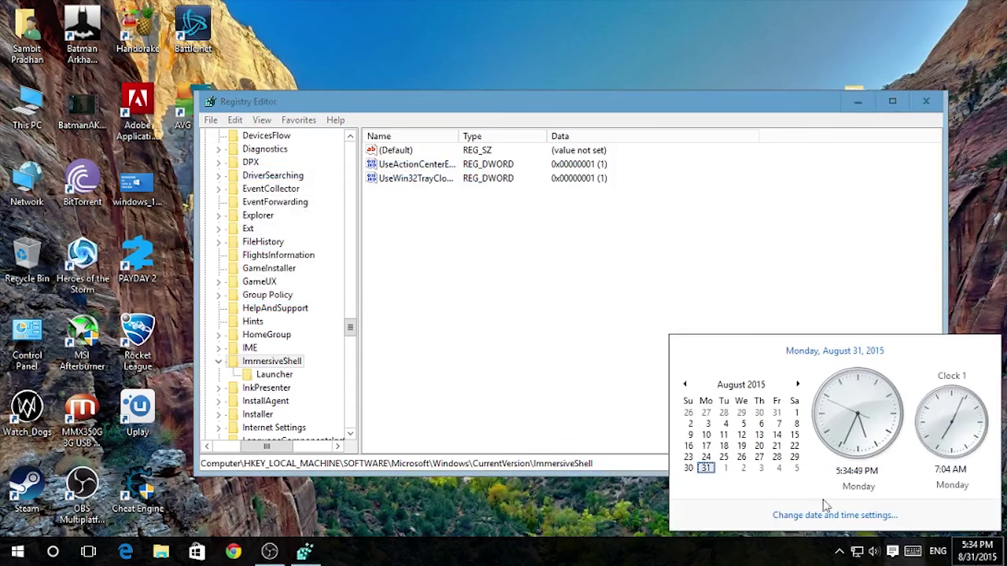
- Show the taskbar clock flyout to check the effect of the tweak, and dismiss it
click(425, 179)
click(980, 551)
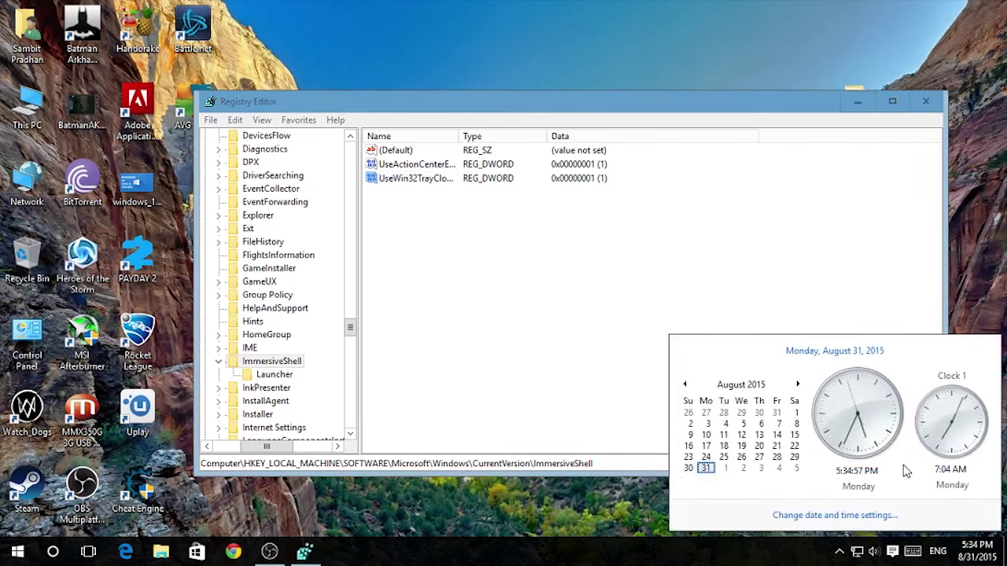
click(442, 165)
- Delete the UseWin32TrayClockExperience value and check the taskbar clock flyout again
click(406, 180)
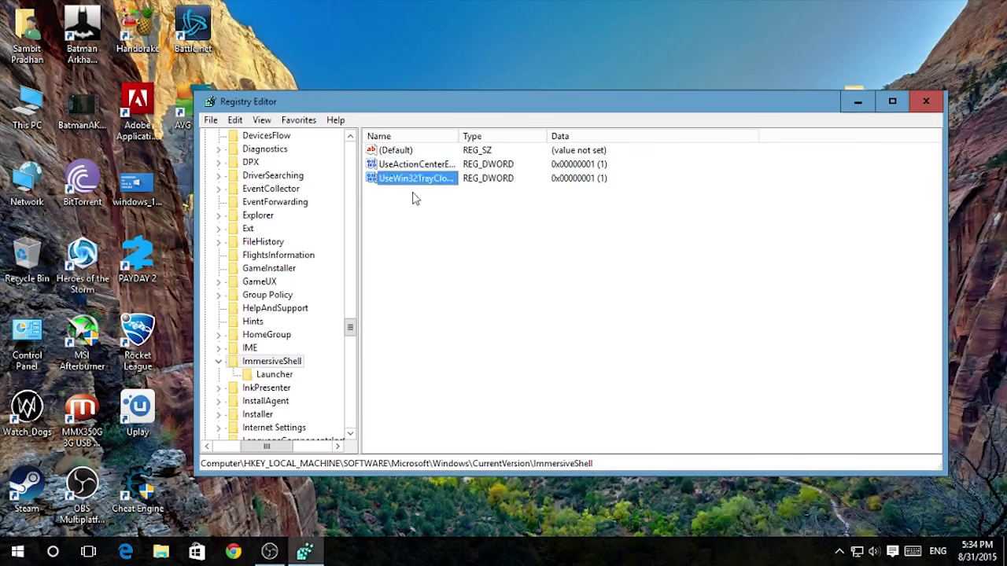
key(Delete)
key(Return)
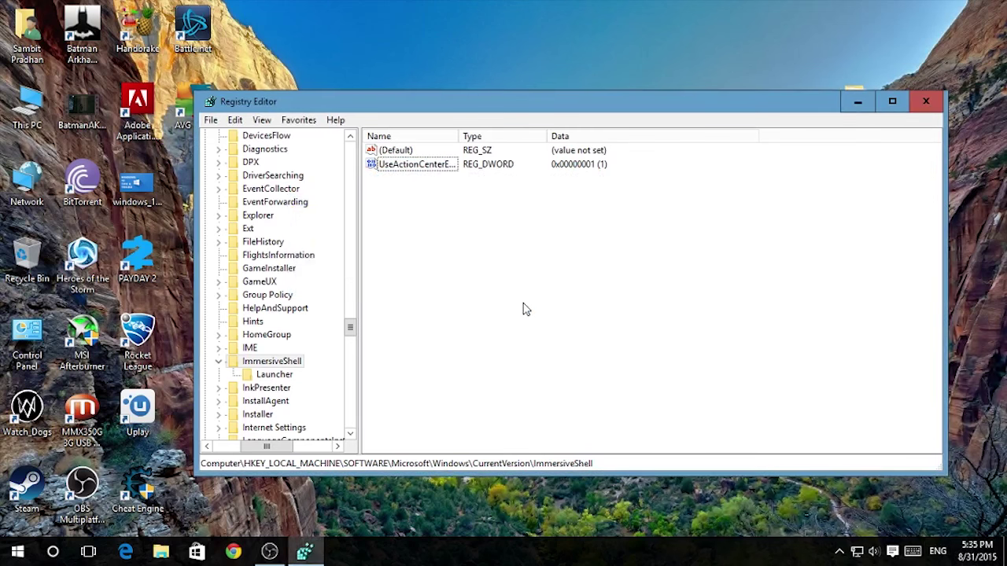
click(975, 551)
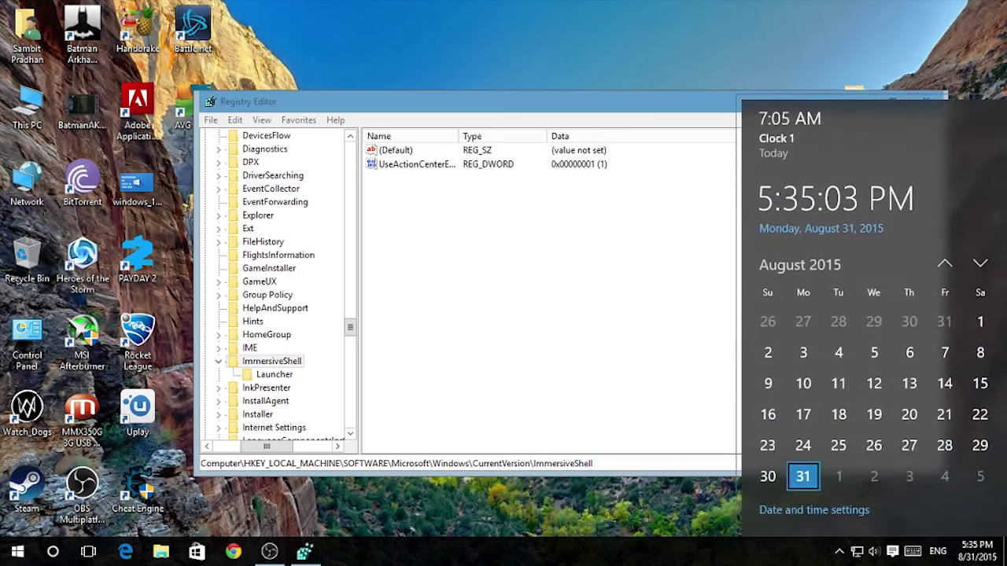
click(488, 239)
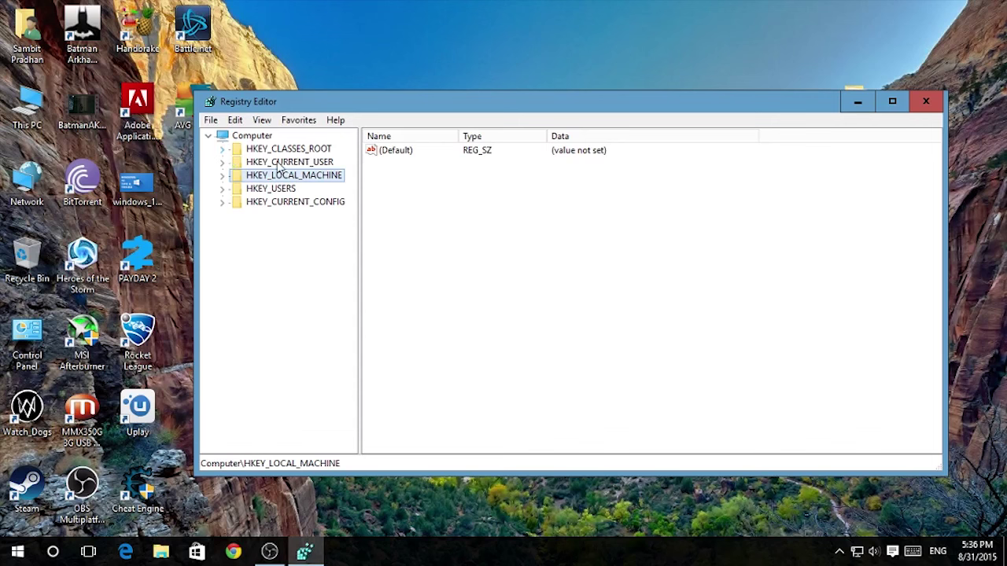
- Expand HKEY_CURRENT_USER, its SOFTWARE key and the Microsoft subkey in the registry tree
click(222, 162)
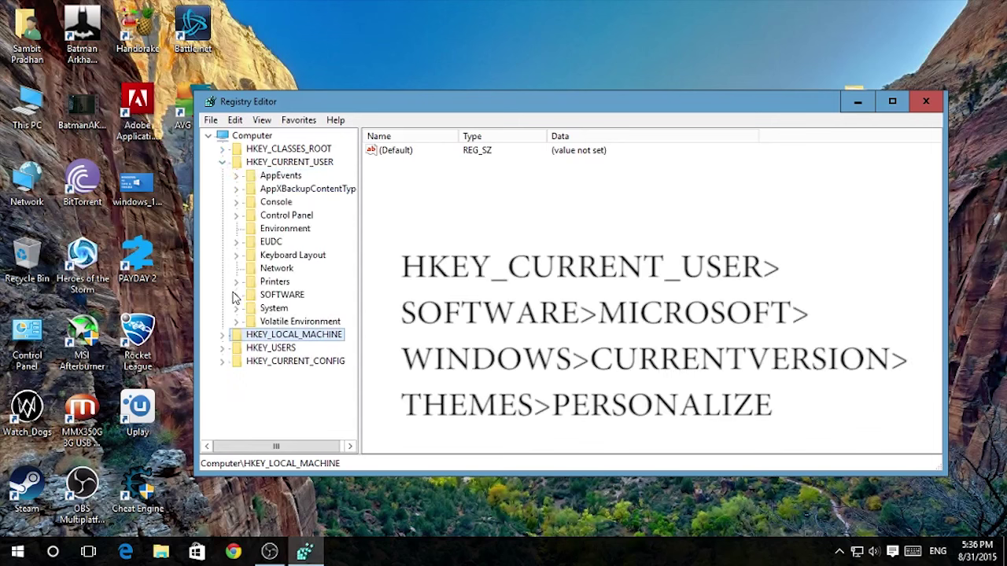
click(235, 295)
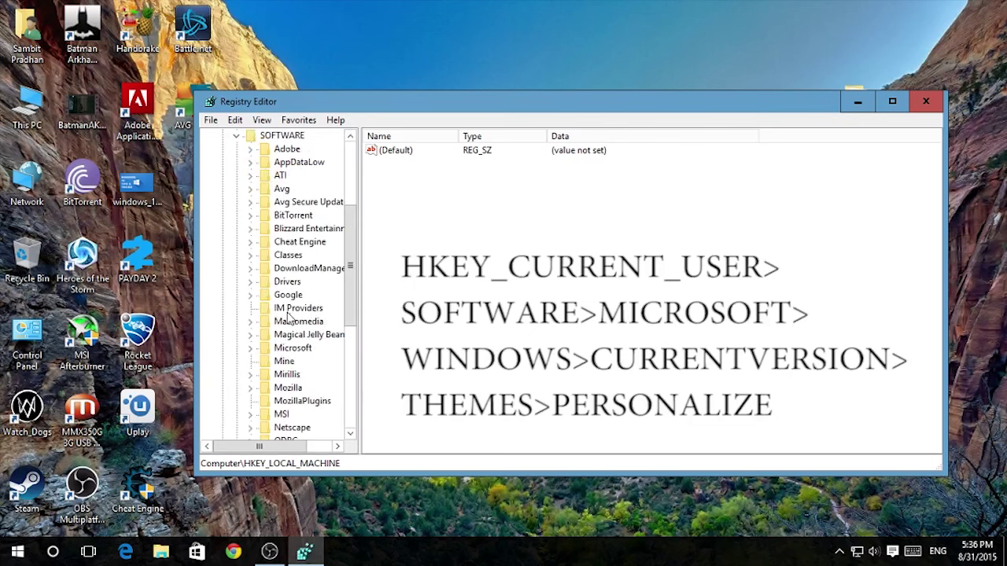
scroll(289, 317, down, 1)
click(251, 308)
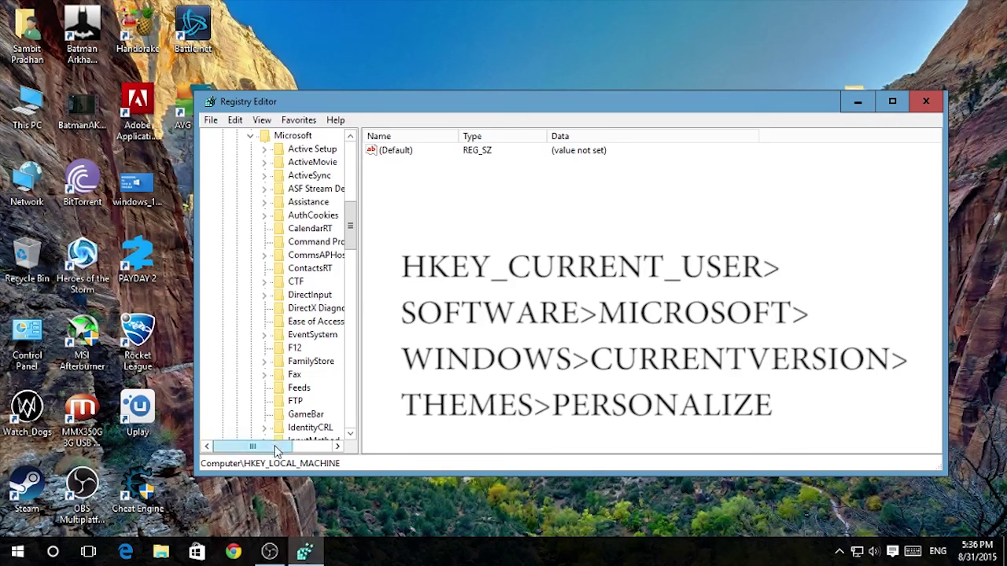
drag(276, 450, 284, 450)
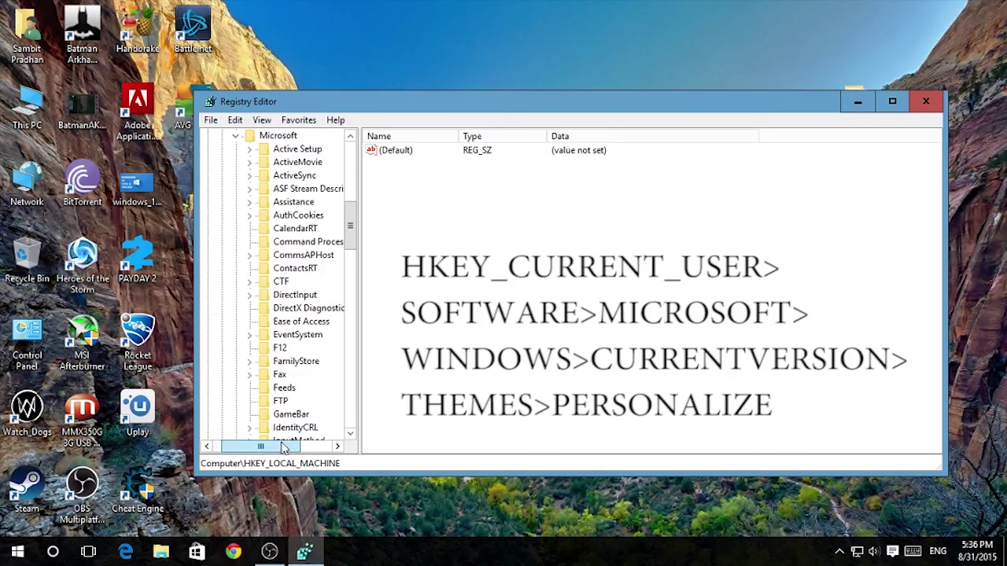
- Expand the Windows key under HKEY_CURRENT_USER's Microsoft key and its CurrentVersion subkey
scroll(277, 427, down, 4)
scroll(269, 397, down, 12)
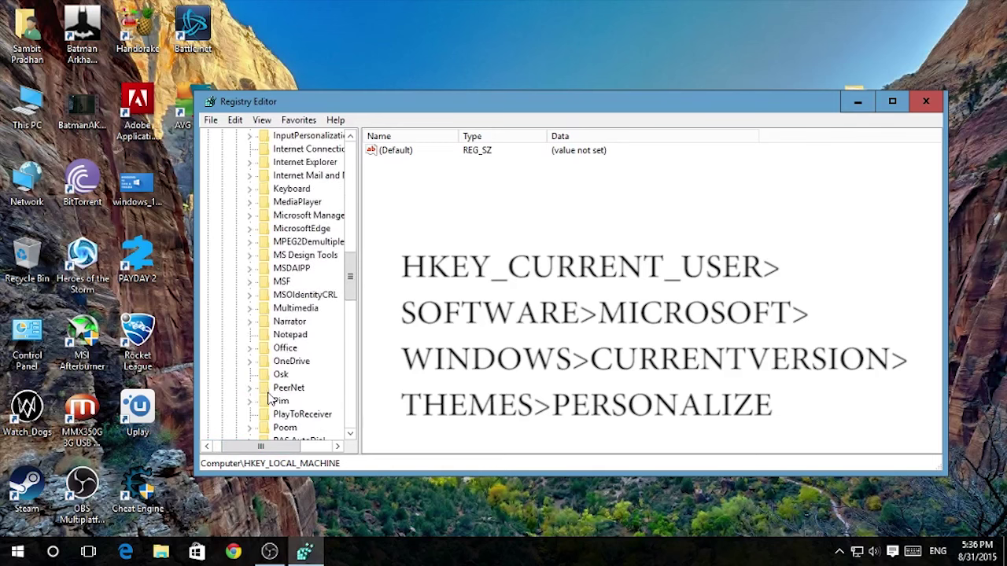
click(271, 400)
scroll(272, 417, down, 3)
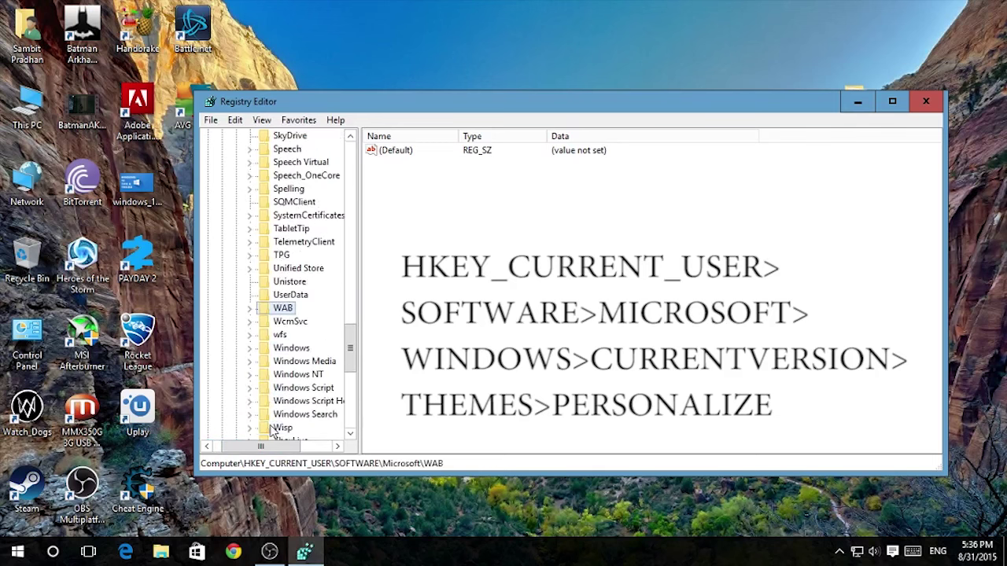
click(251, 348)
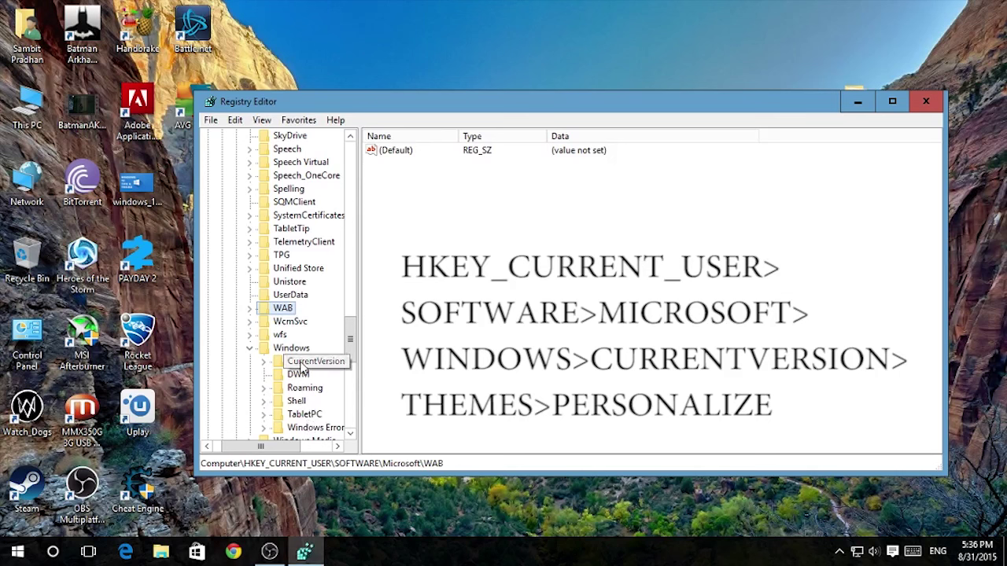
click(301, 366)
click(264, 362)
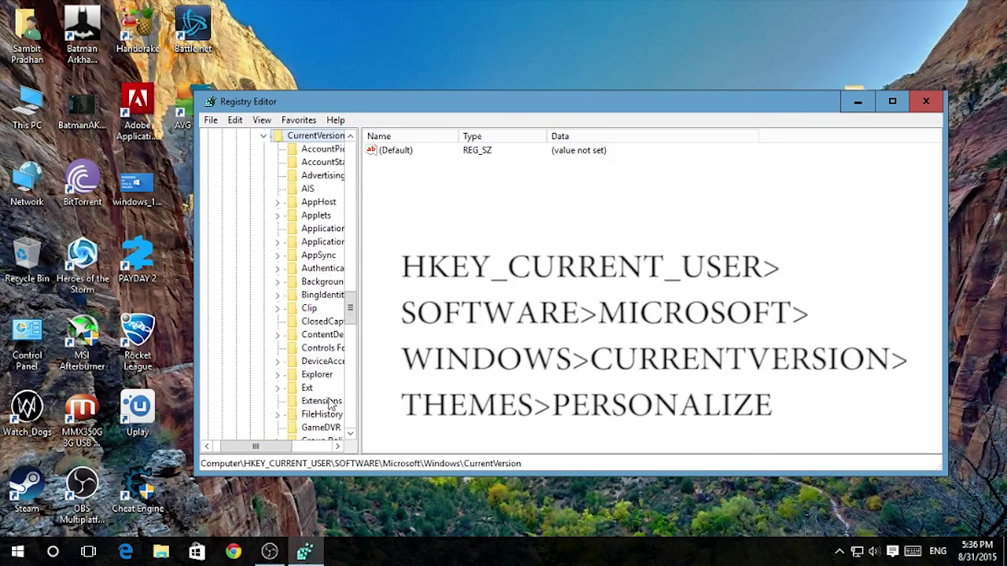
- Expand the Themes key under CurrentVersion and select its Personalize subkey
click(313, 390)
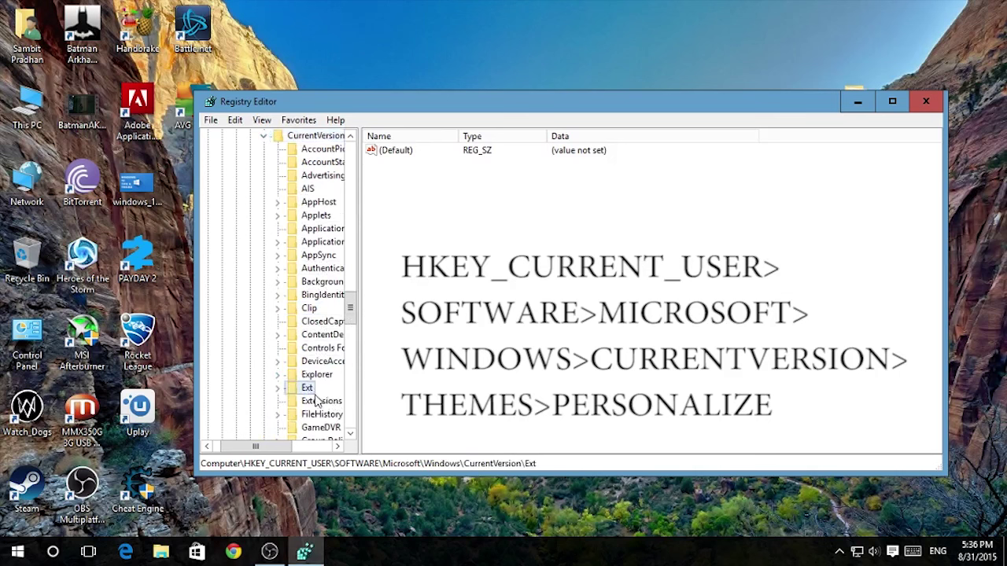
key(t)
scroll(301, 413, down, 3)
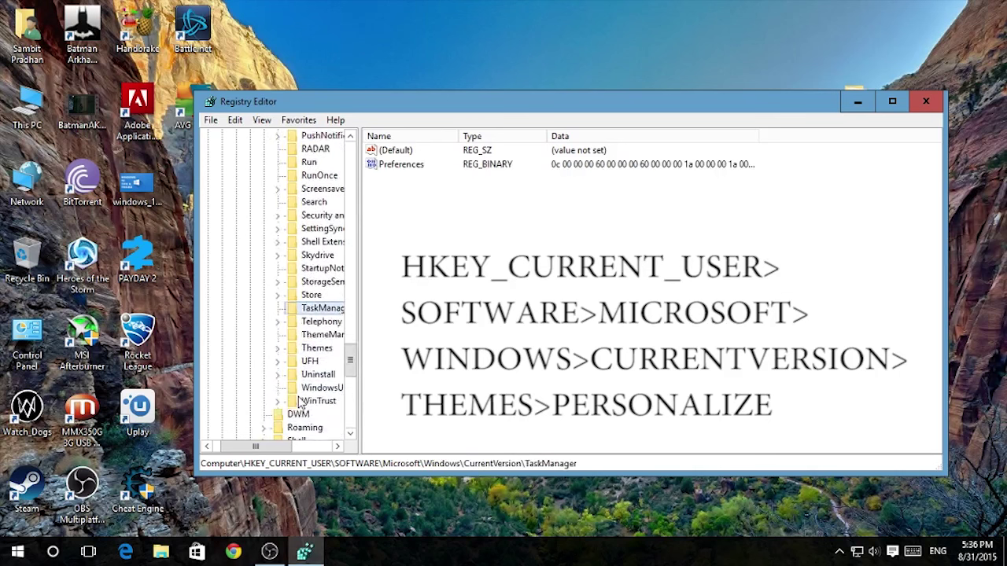
click(278, 348)
click(314, 347)
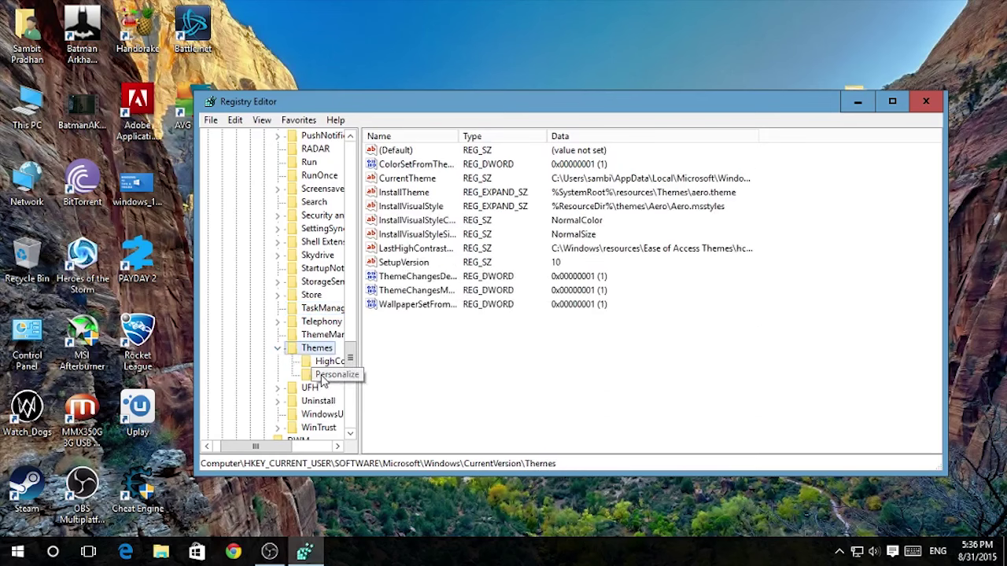
click(329, 374)
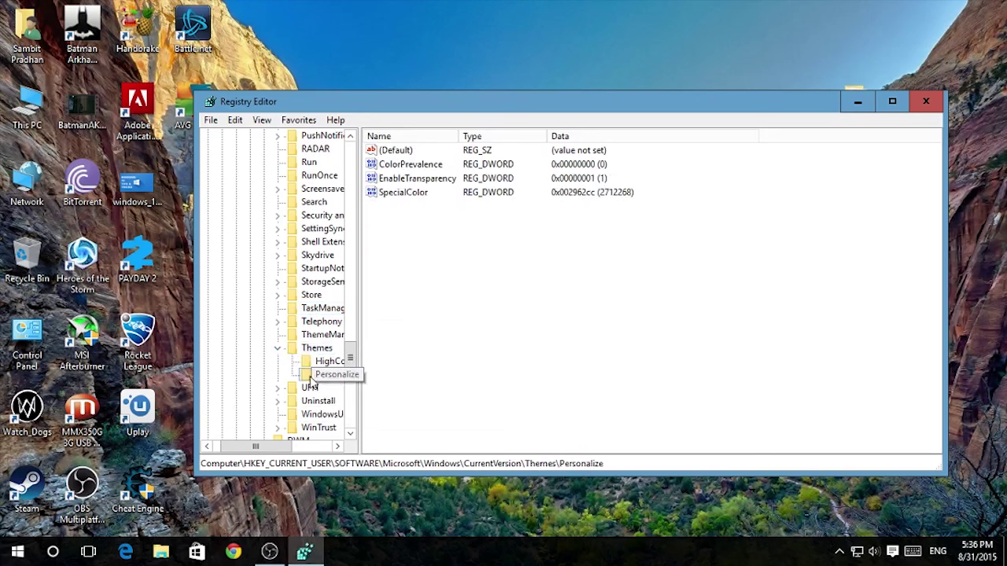
- Create a 32-bit DWORD value named AppsUseLightTheme in the Personalize key
right_click(413, 253)
mouse_move(450, 263)
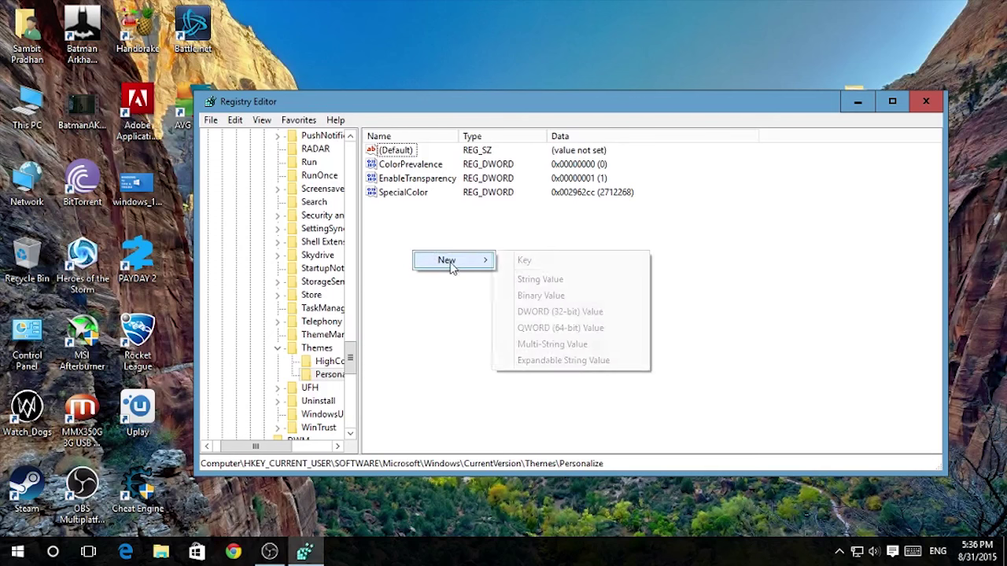
click(543, 312)
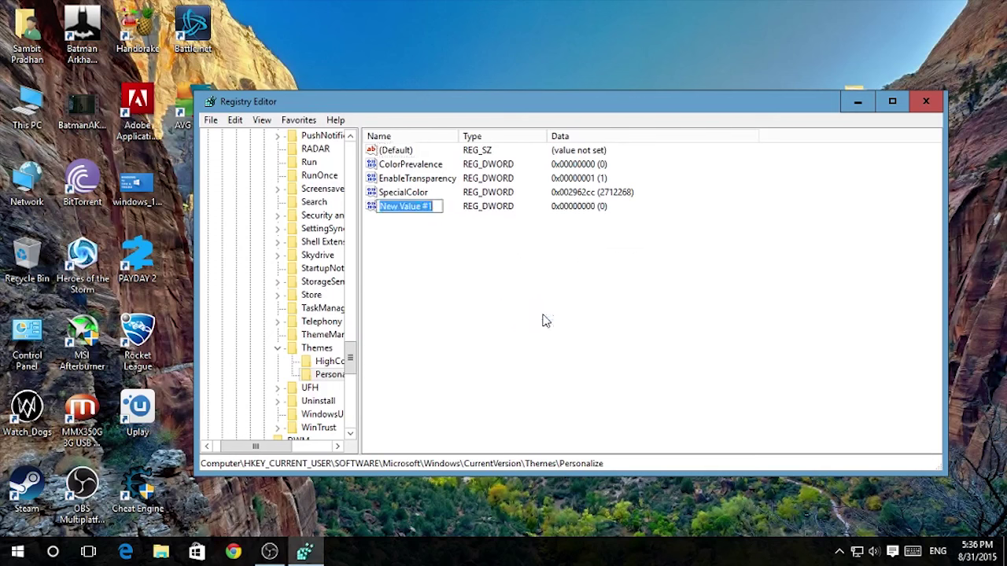
text(A)
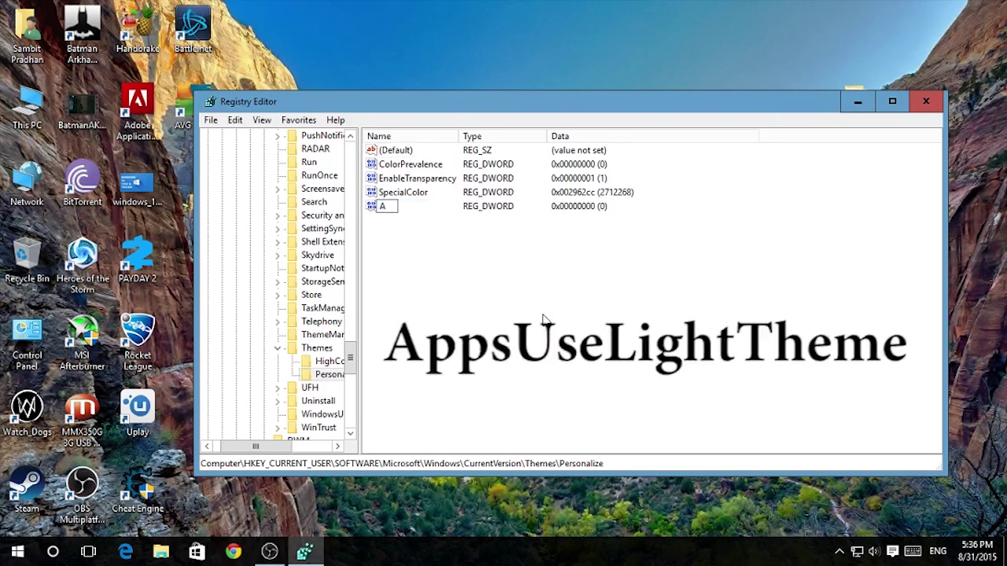
text(ppsUseLight)
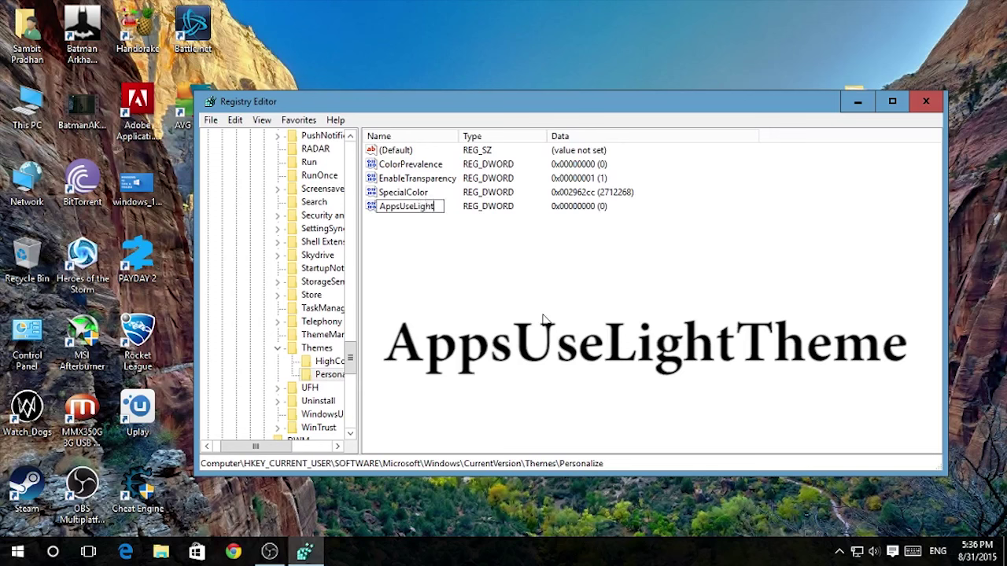
text(Theme)
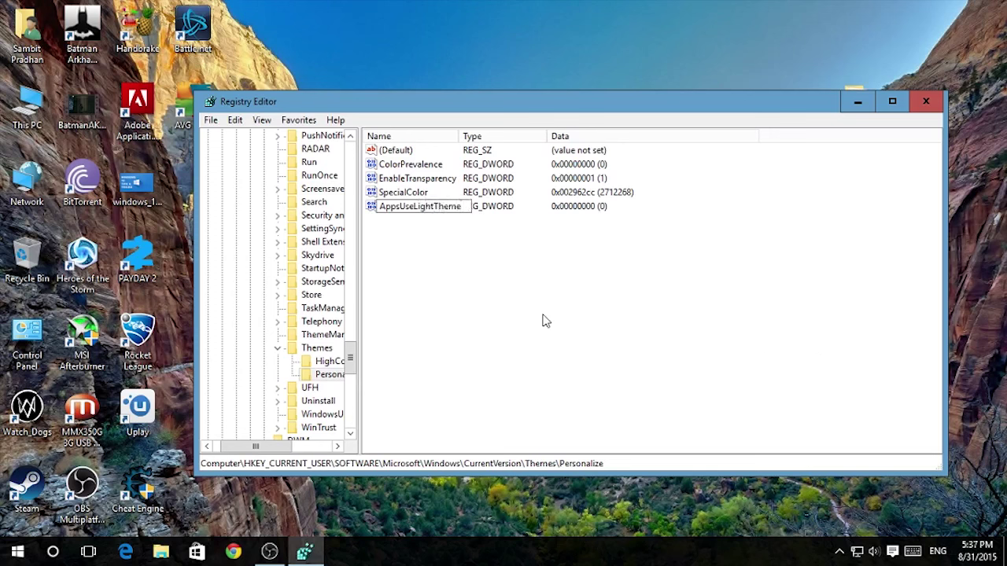
key(Return)
- Add another 32-bit DWORD value to the Personalize key and name it SystemUseLightTheme
right_click(401, 242)
mouse_move(437, 250)
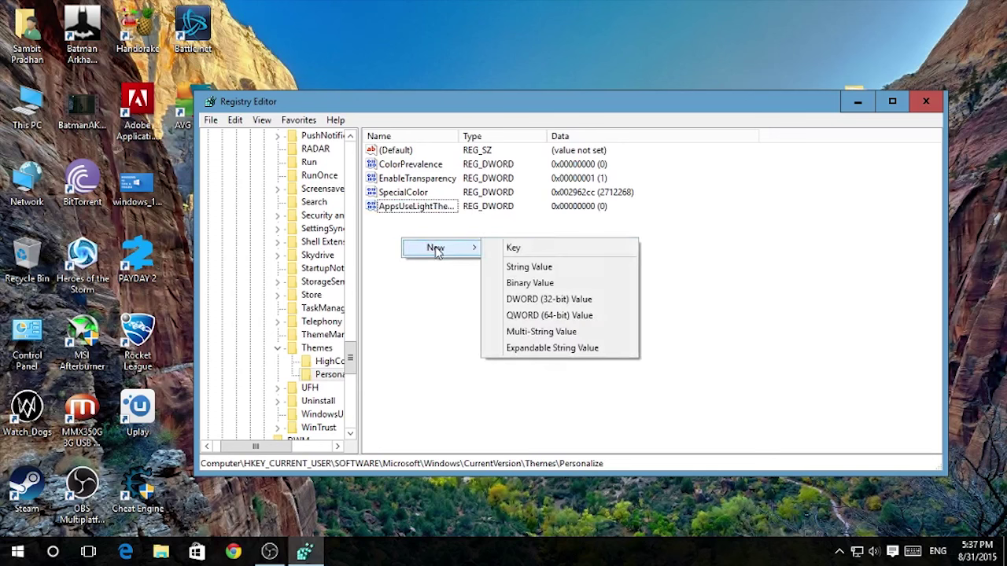
click(560, 304)
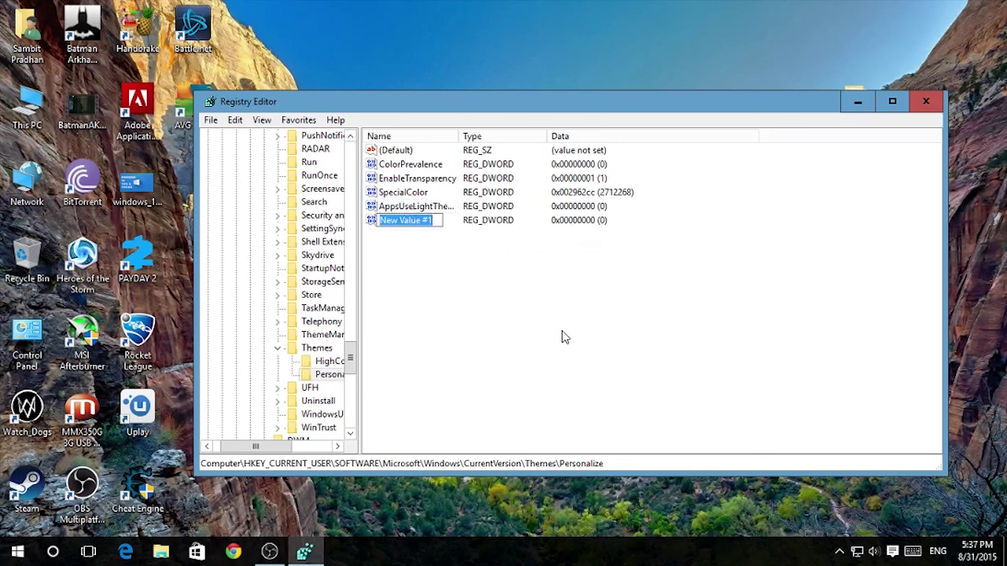
text(S)
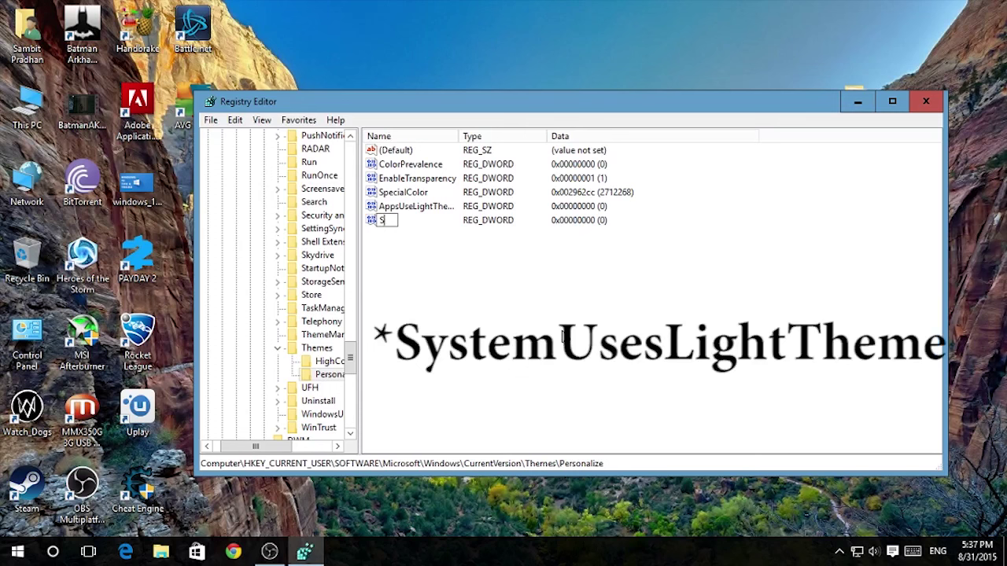
text(ystemUseLightTheme)
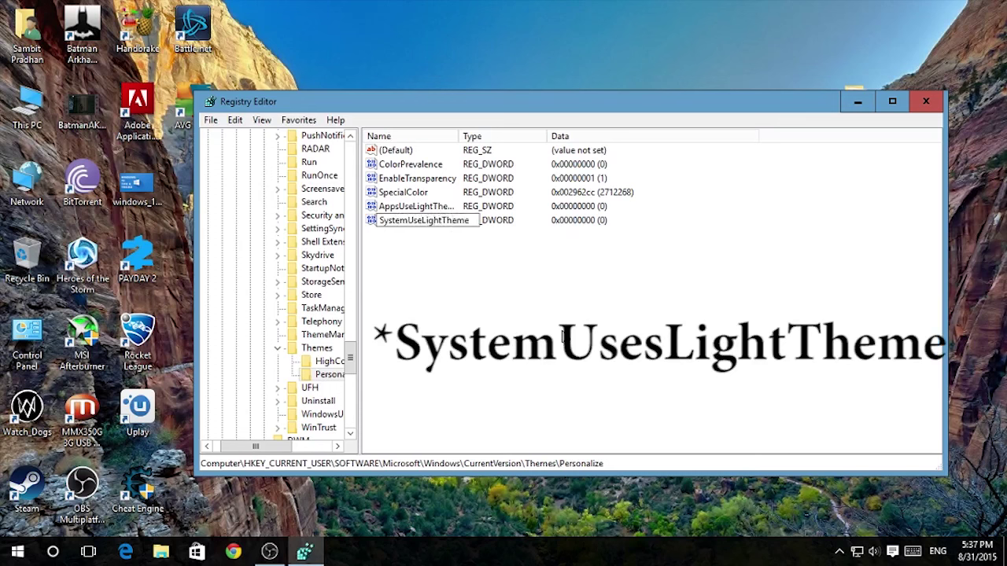
key(Return)
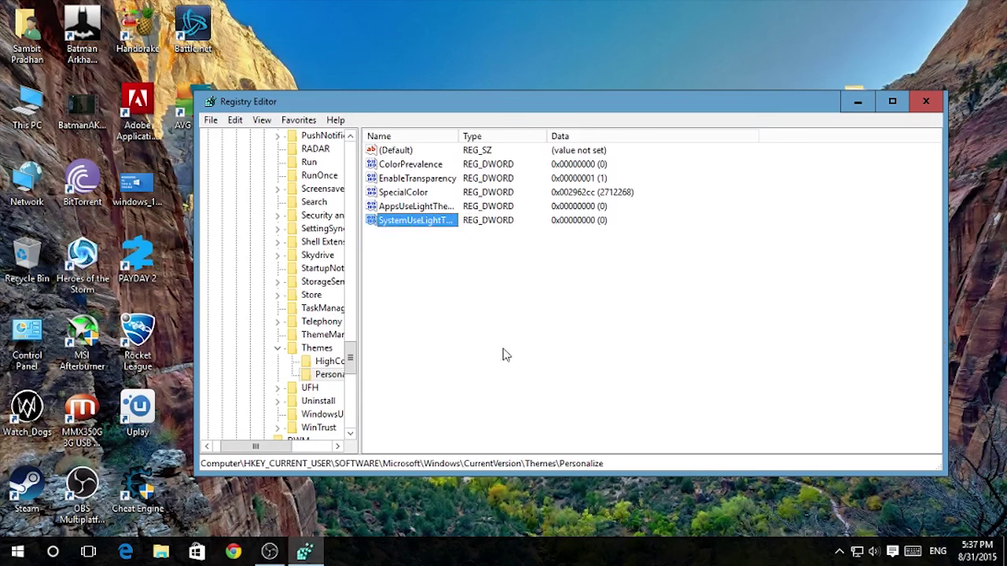
- Open the Windows Settings app to check its theme and close it again
click(419, 277)
key(super)
click(755, 342)
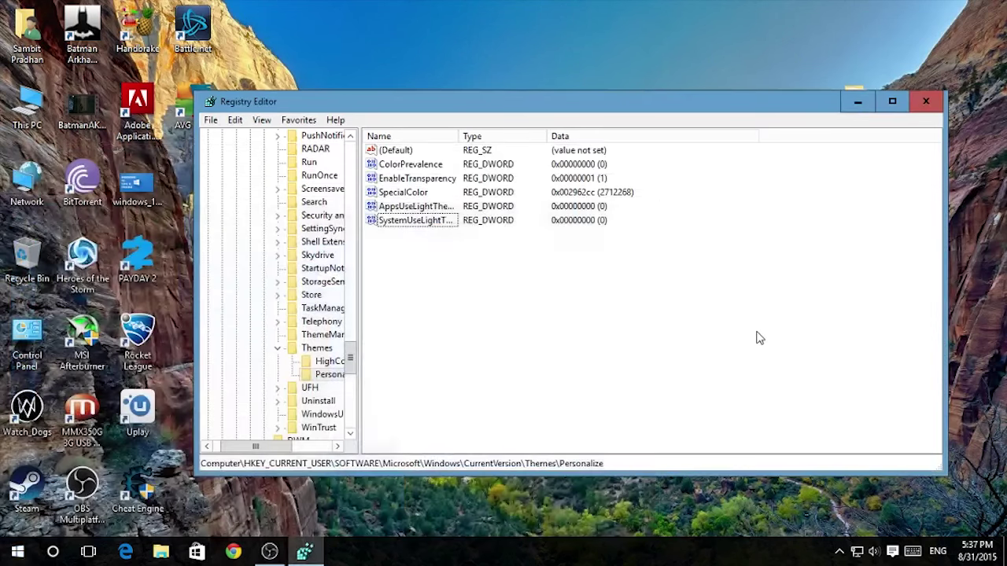
key(super)
click(46, 470)
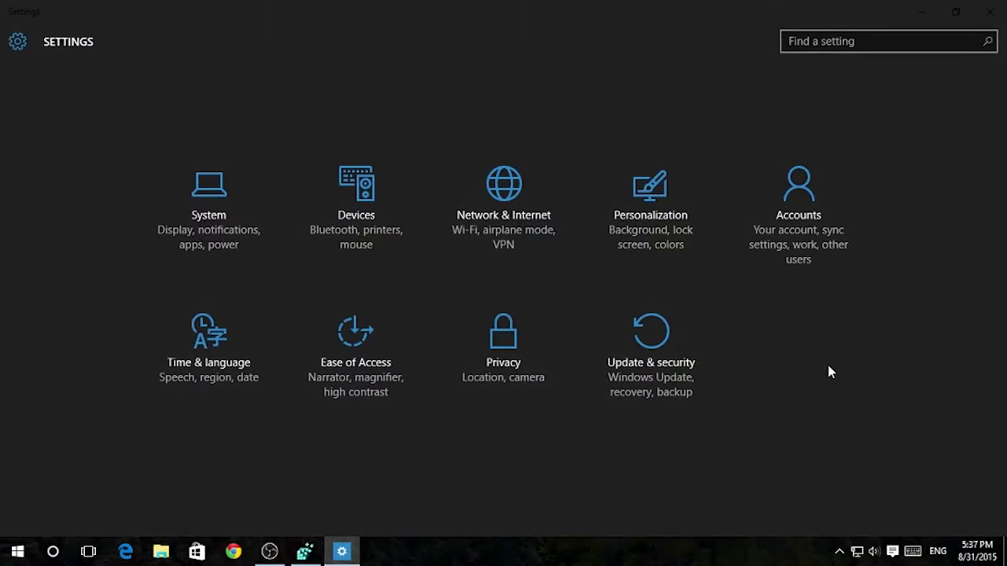
click(989, 12)
- Check the appearance of the taskbar clock flyout and the Action Center, and dismiss them
click(979, 550)
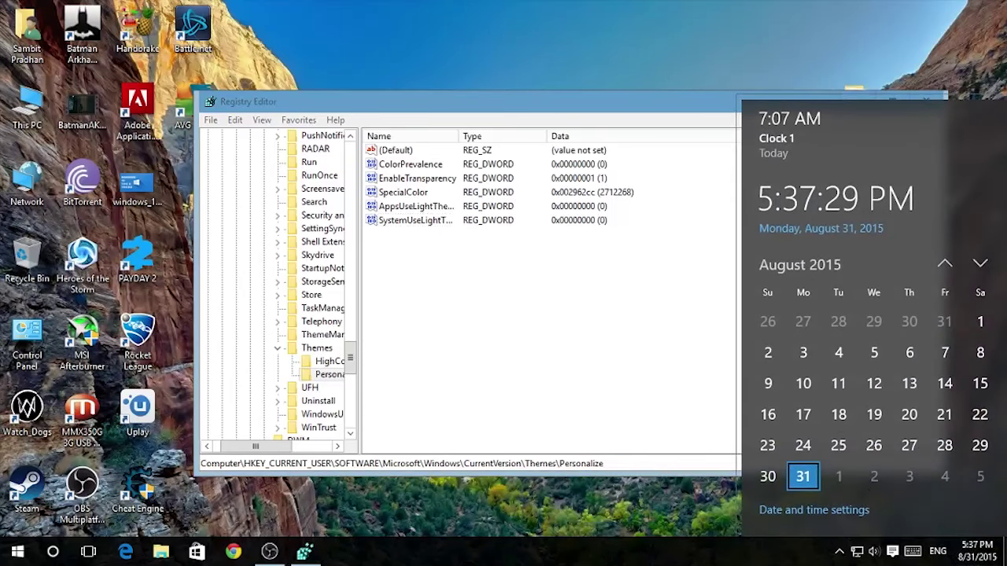
click(893, 551)
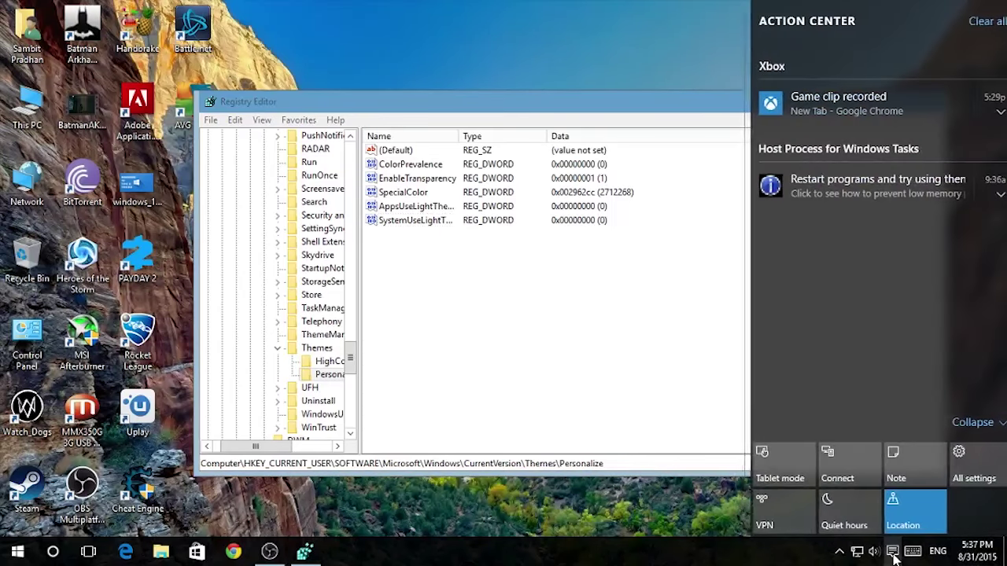
click(529, 352)
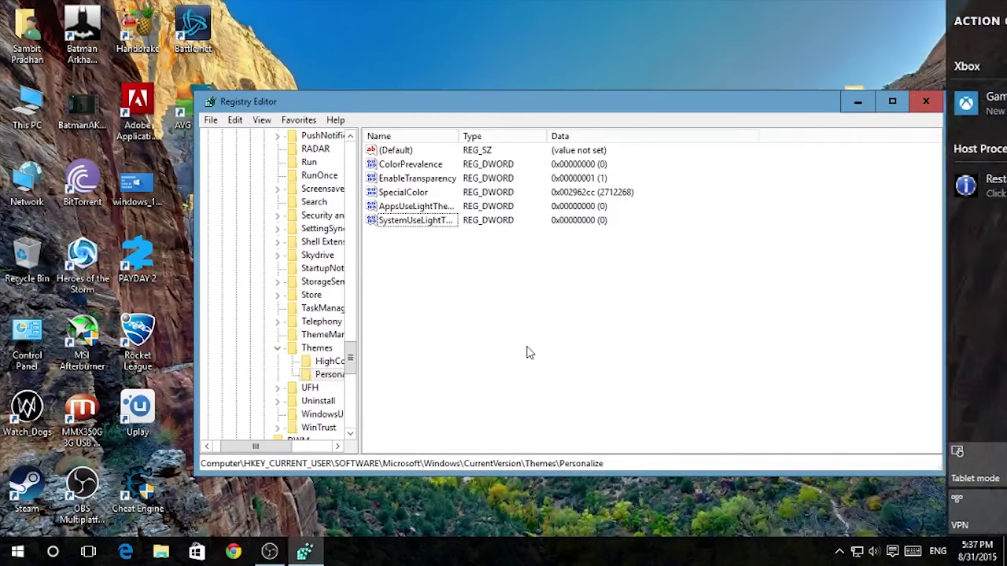
- Switch to Microsoft Edge and set its theme to Dark in the browser settings
click(126, 551)
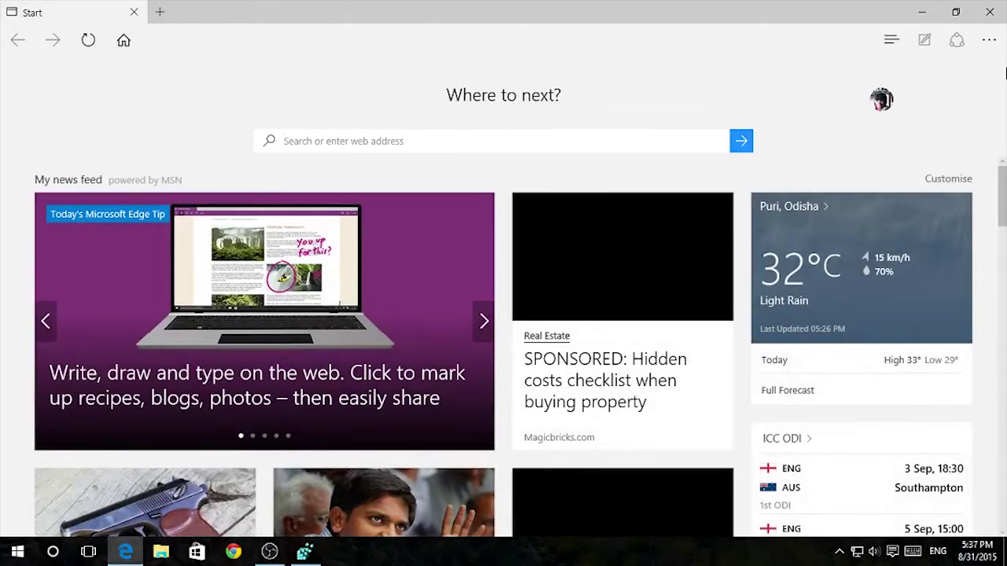
click(989, 40)
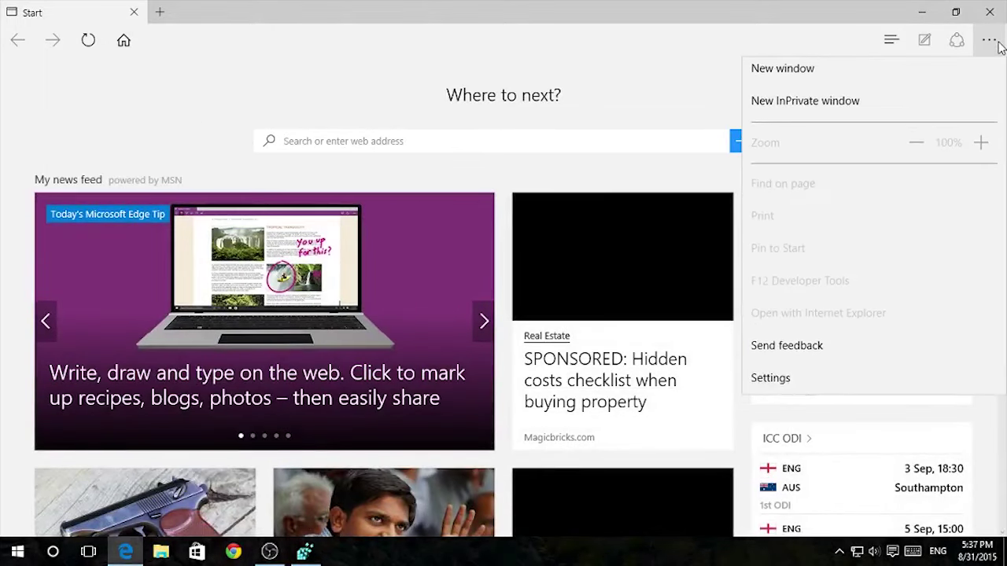
click(802, 383)
scroll(823, 377, down, 5)
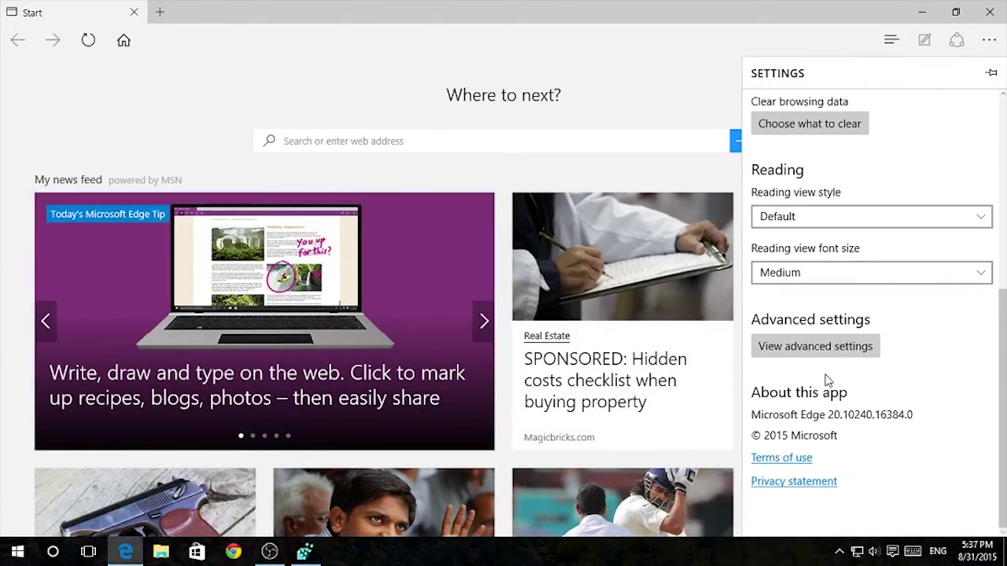
scroll(818, 353, up, 1)
scroll(888, 318, up, 4)
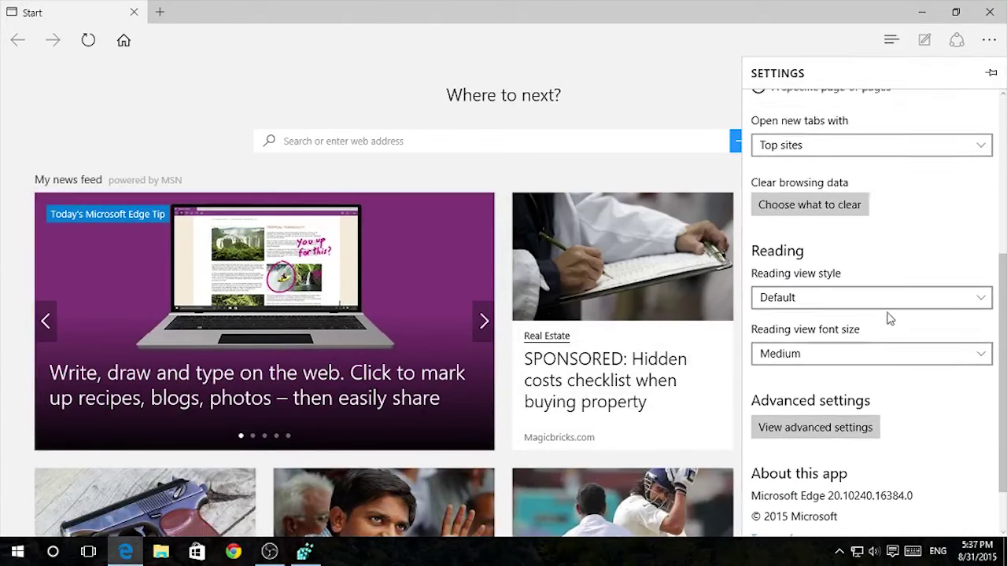
scroll(889, 318, down, 4)
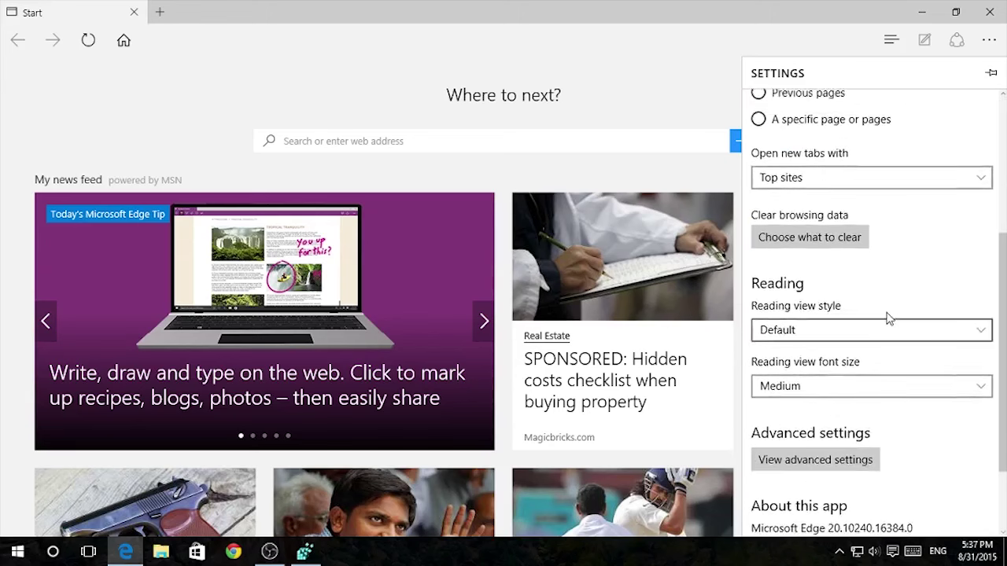
scroll(889, 317, up, 4)
click(802, 136)
click(788, 167)
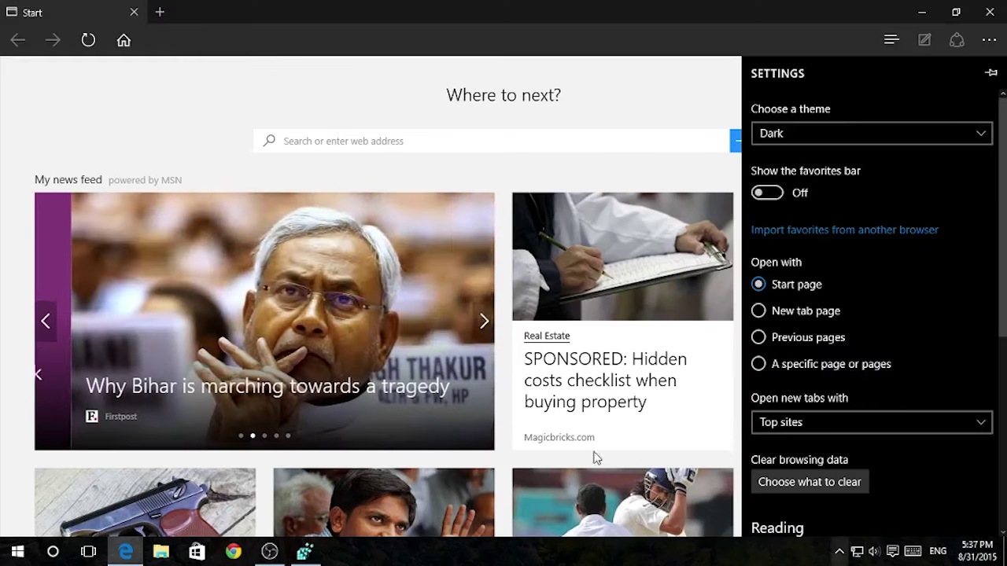
- Dismiss the Edge settings, view a new tab in the dark theme and close the browser
click(307, 76)
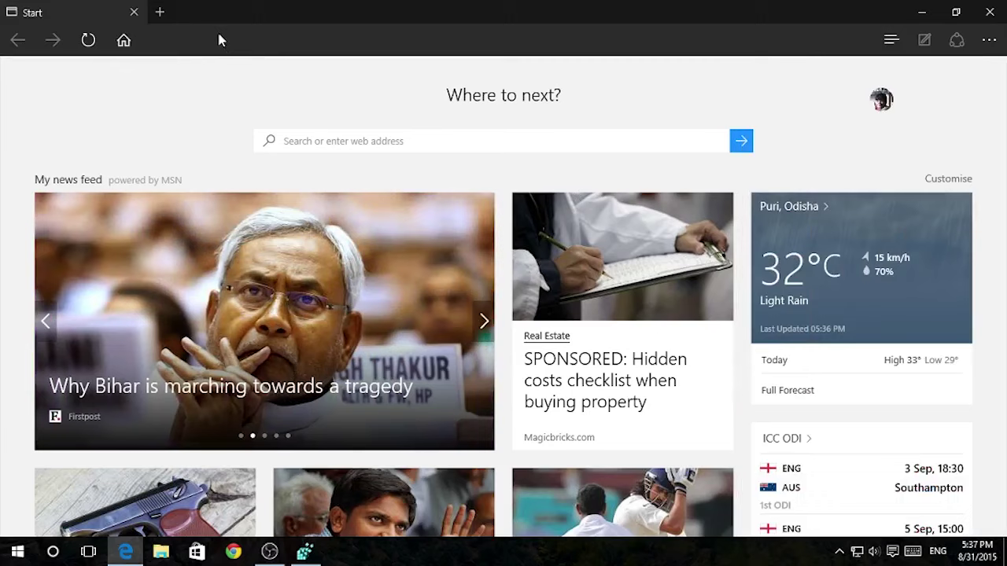
click(160, 12)
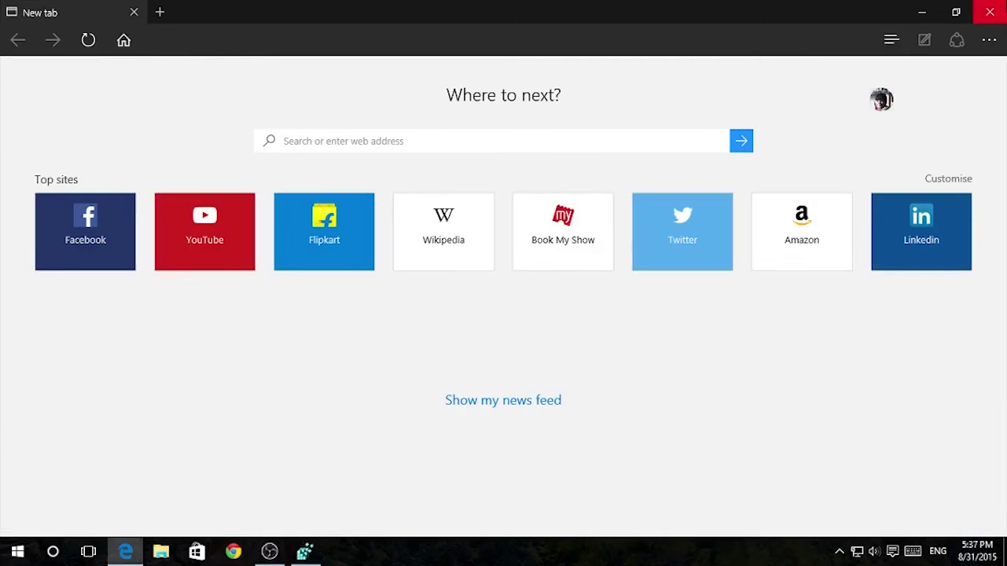
click(990, 12)
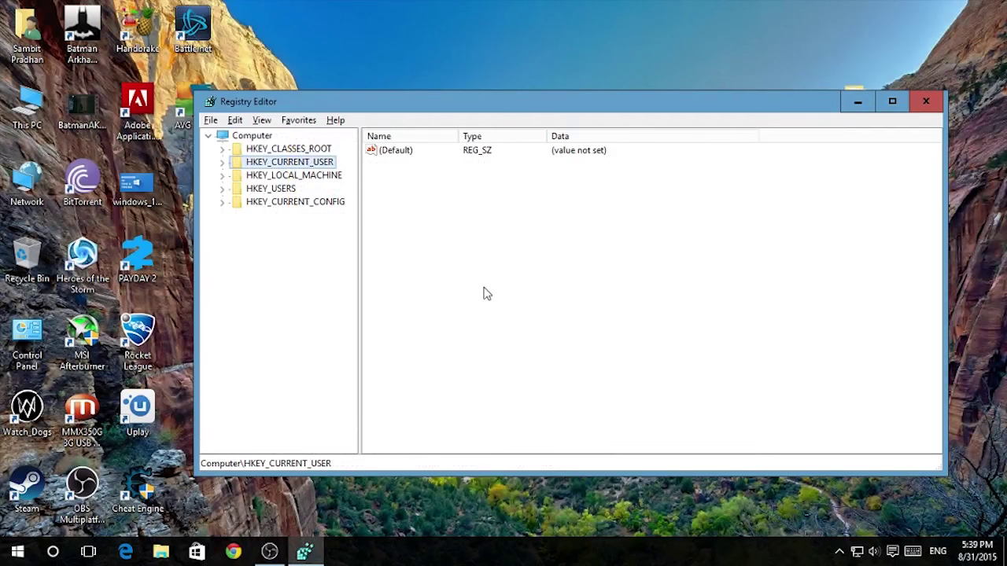
key(alt+Tab)
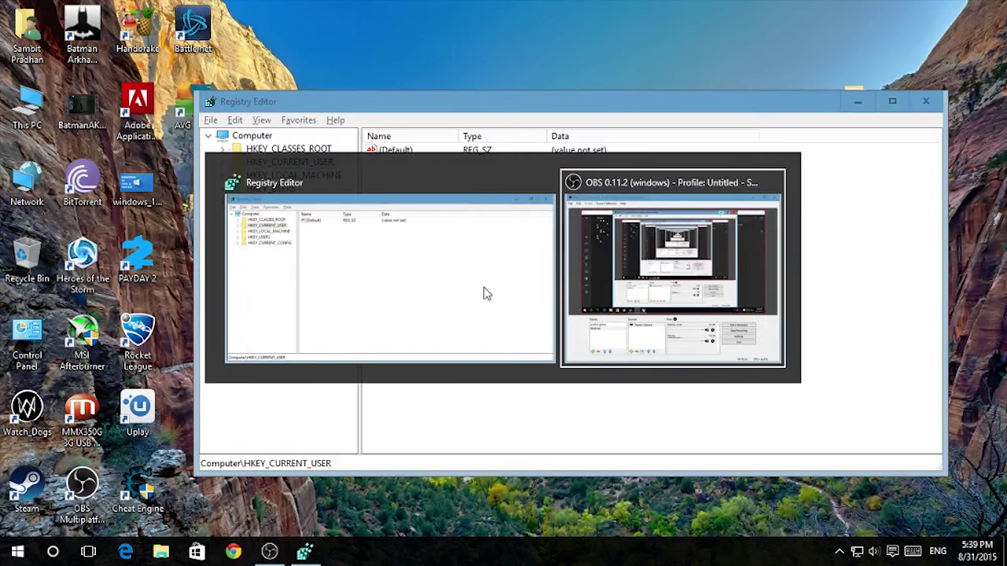
key(alt+Tab)
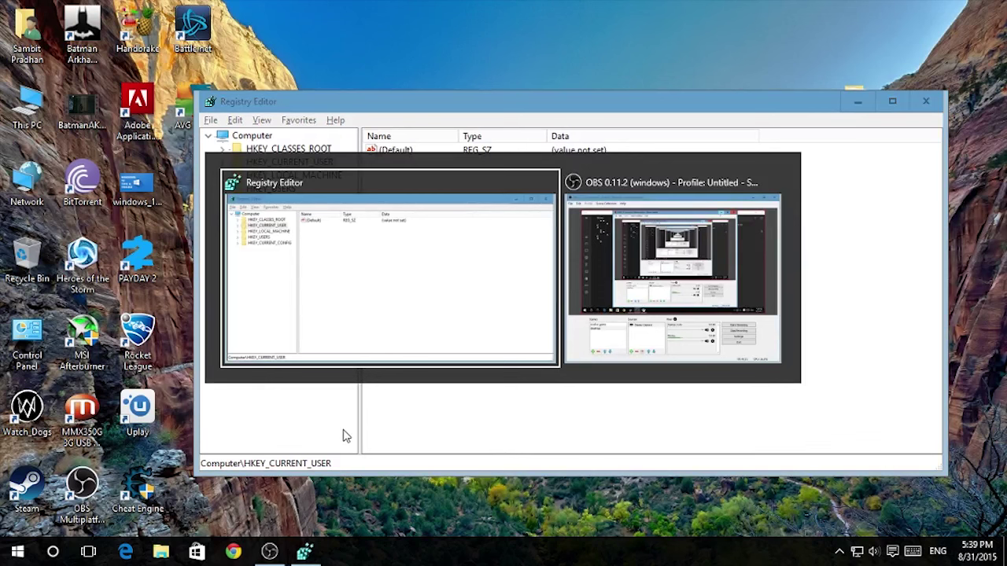
key(alt)
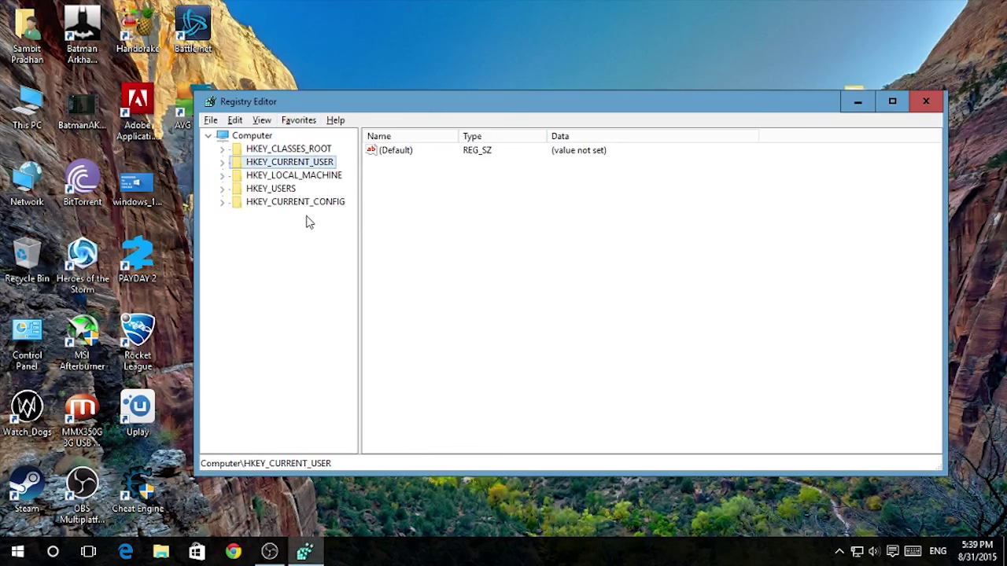
- Expand HKEY_CURRENT_USER in the registry tree, followed by its SOFTWARE key and the Microsoft subkey
click(223, 163)
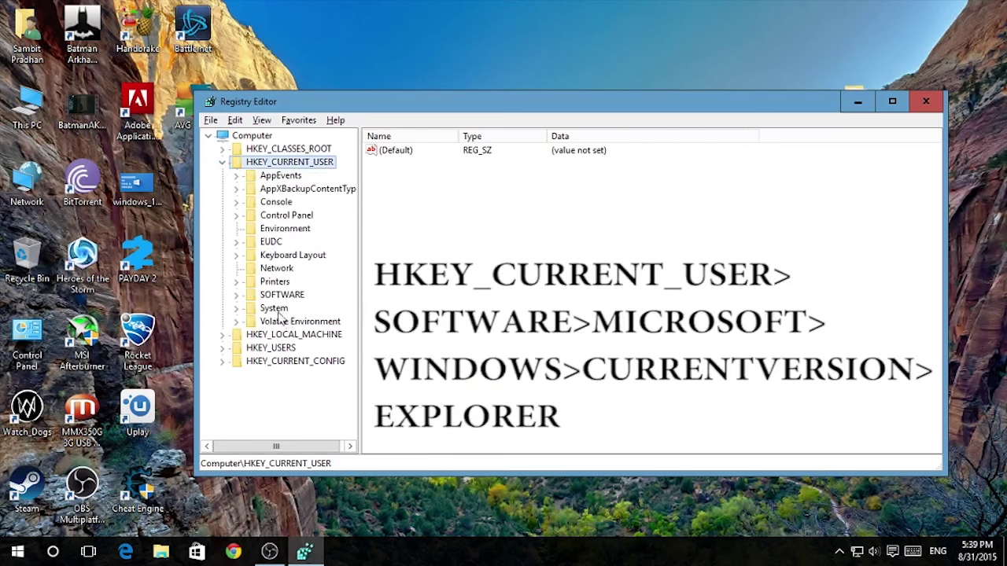
click(236, 295)
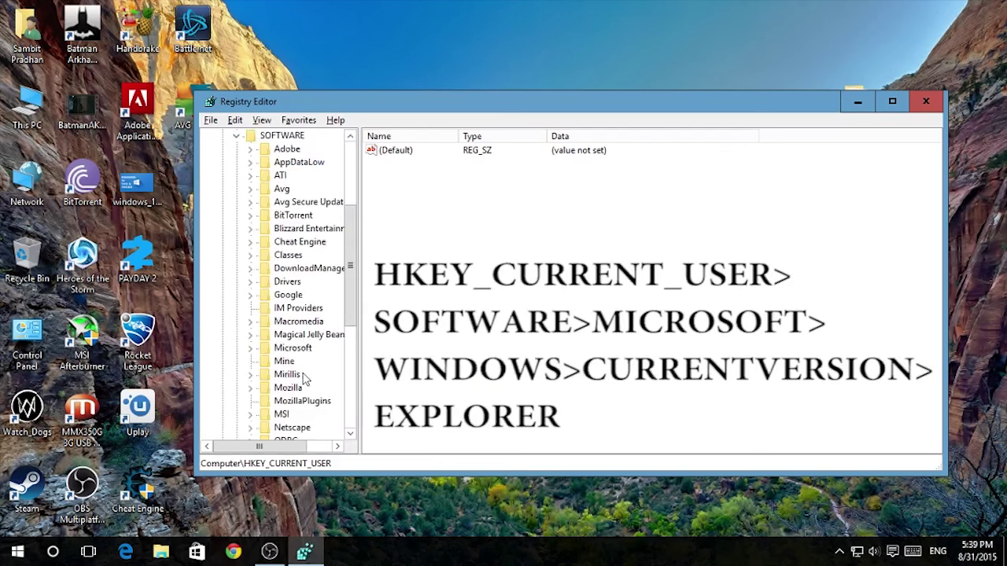
click(253, 351)
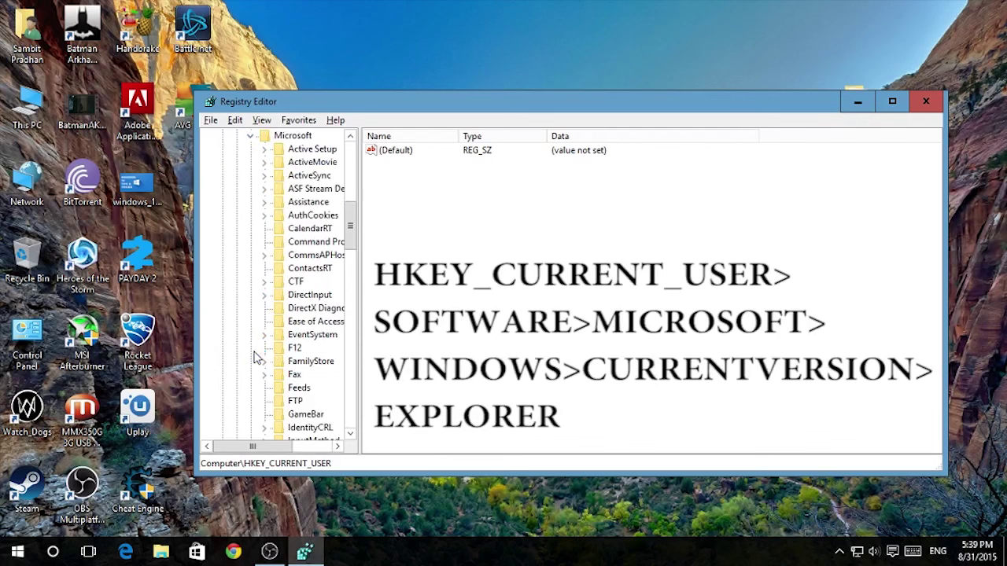
- Find and expand the Windows key under HKEY_CURRENT_USER's Microsoft key and select its CurrentVersion subkey
click(285, 364)
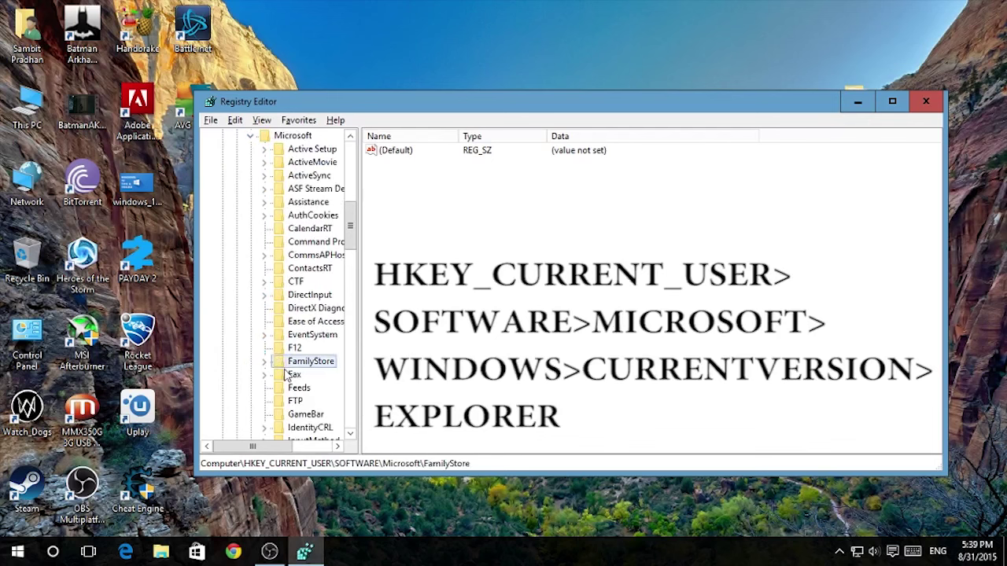
key(w)
scroll(283, 426, down, 1)
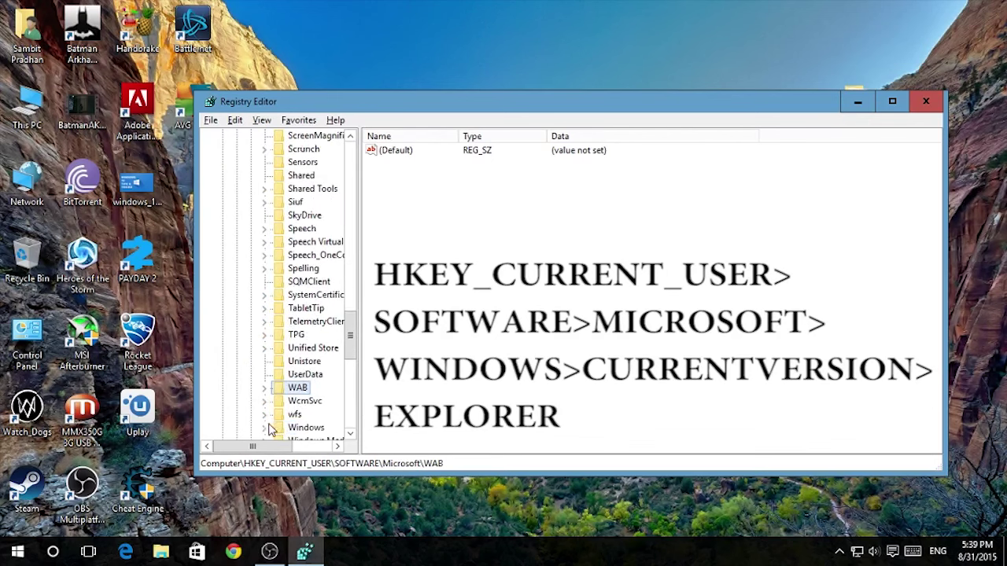
click(265, 428)
scroll(303, 350, down, 1)
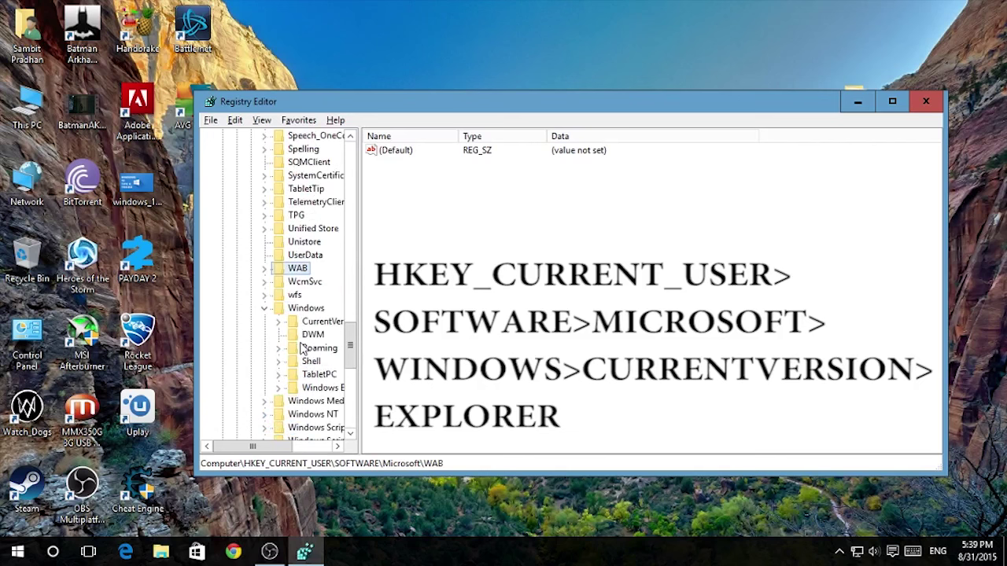
scroll(287, 324, down, 5)
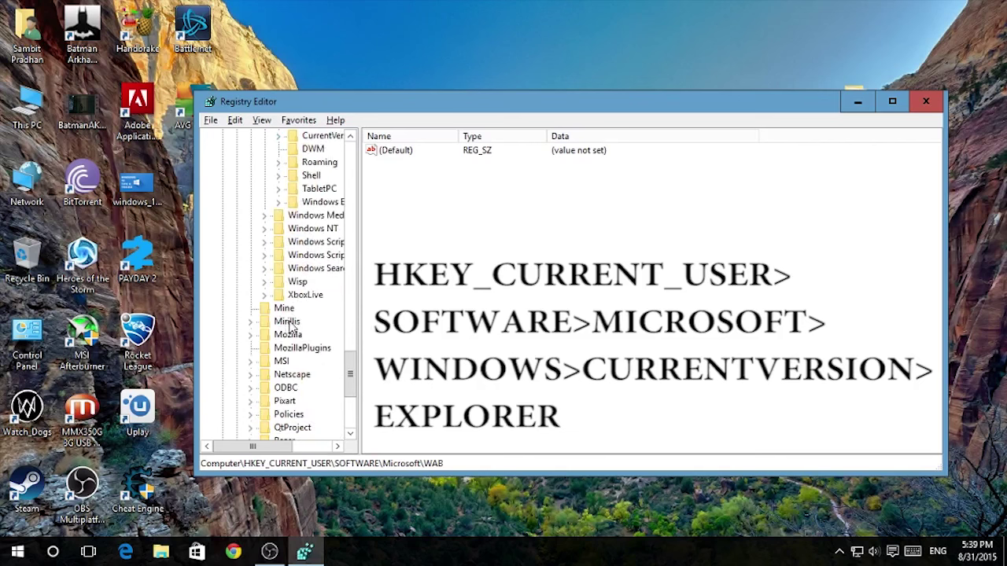
scroll(292, 323, up, 3)
click(315, 255)
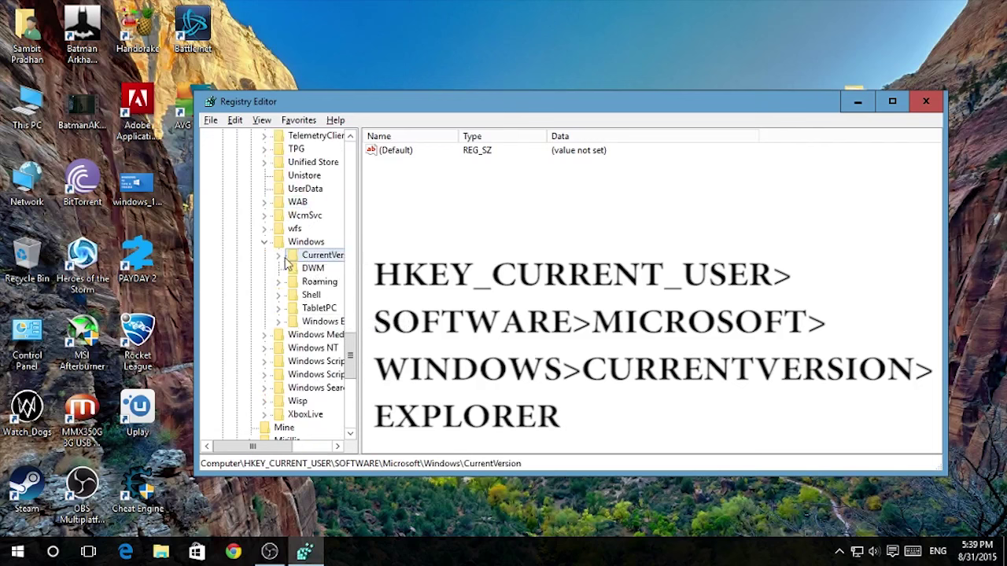
- Expand the CurrentVersion key, select its Explorer subkey and expand it
click(279, 256)
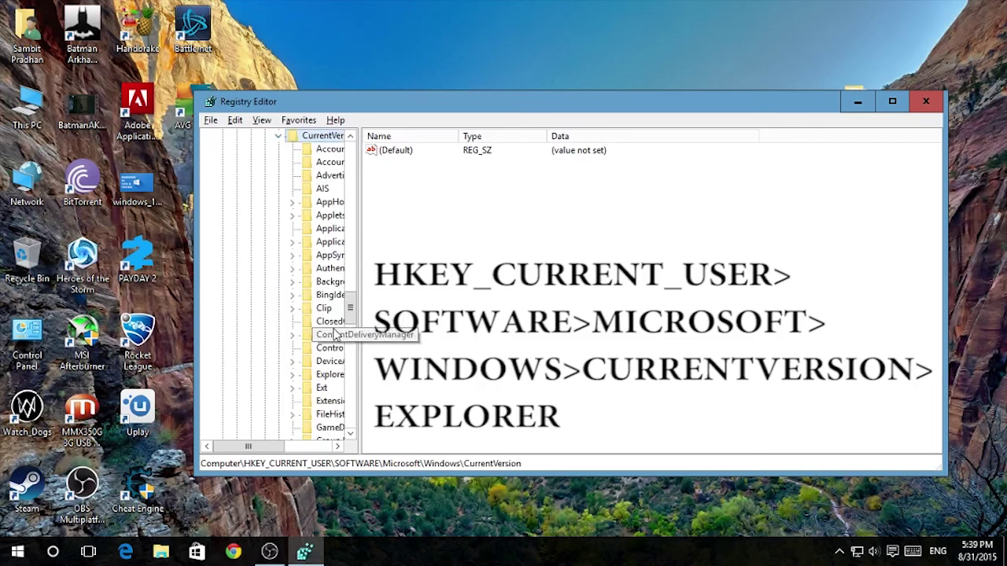
key(e)
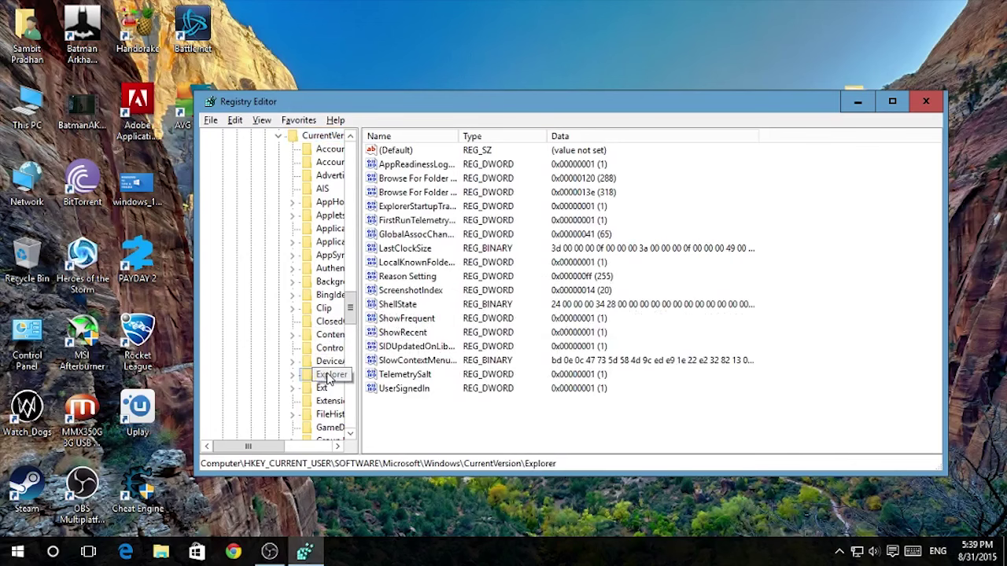
click(296, 376)
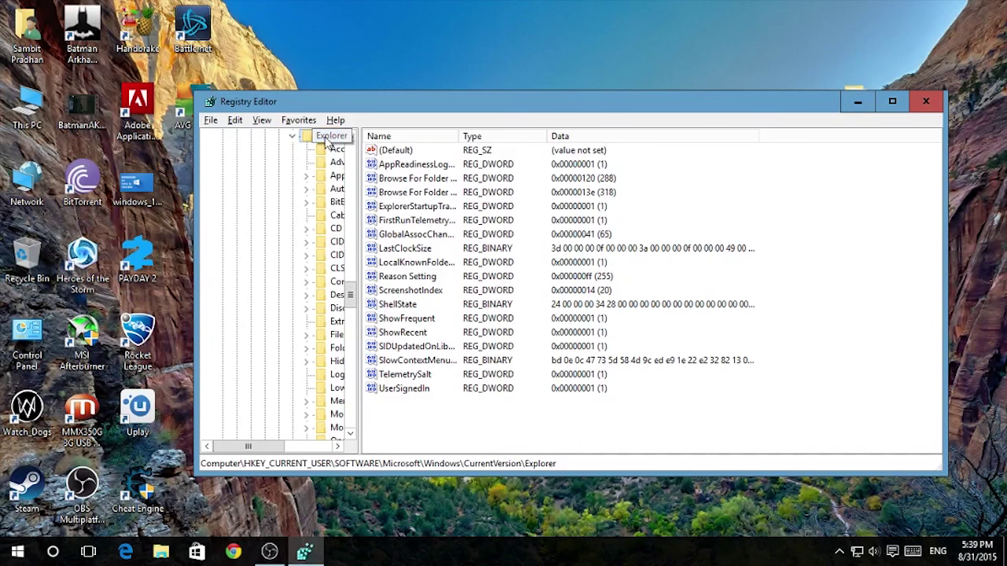
- Create a DWORD (32-bit) value named AltTabSettings in the Explorer key and set its data to 1
right_click(446, 431)
mouse_move(484, 437)
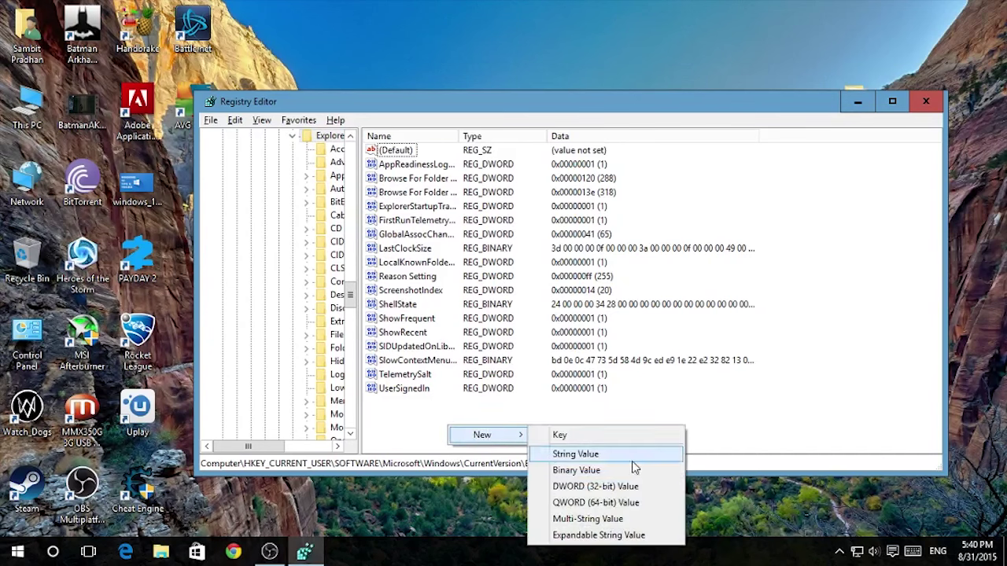
click(602, 487)
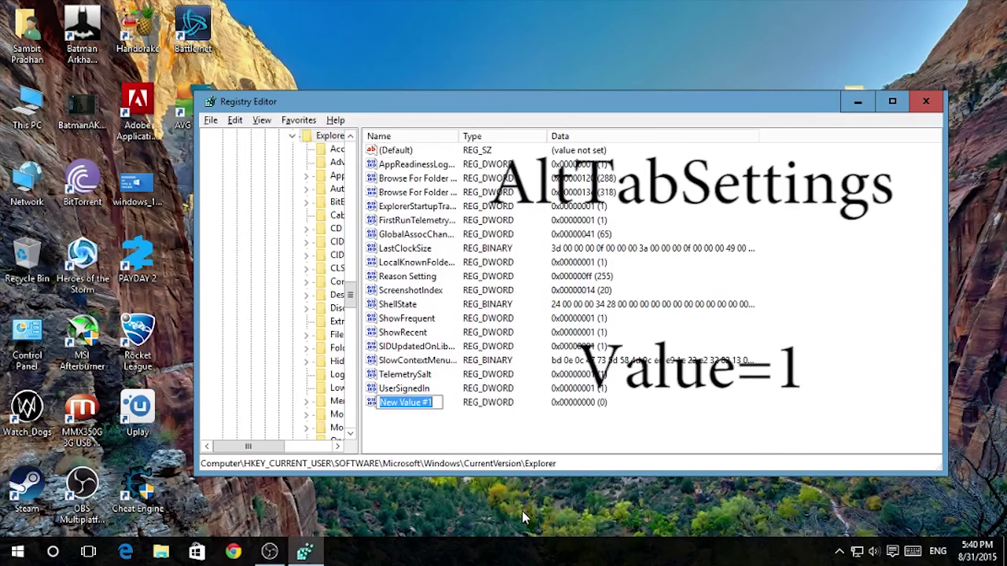
text(AltT)
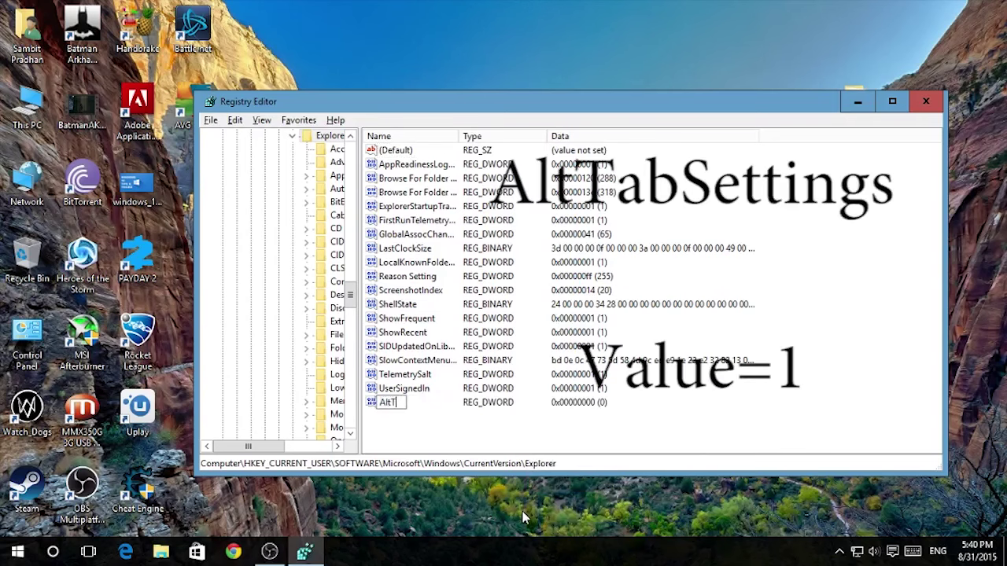
text(abSe)
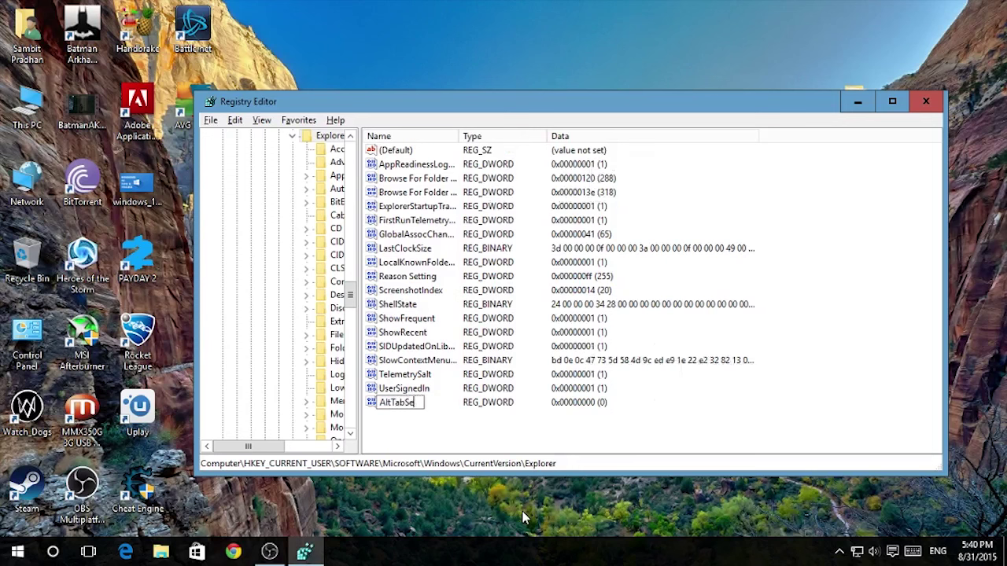
text(ttings)
key(Return)
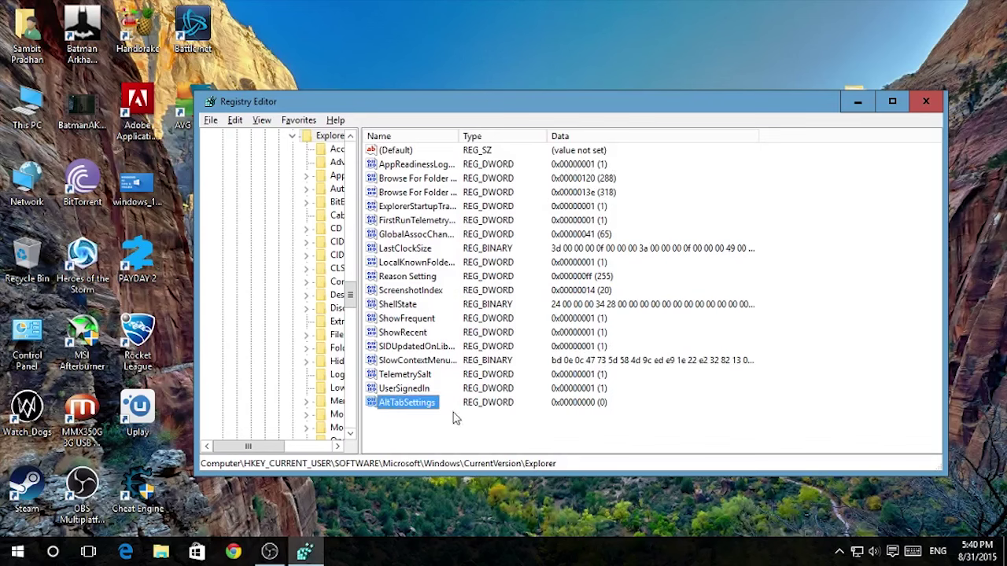
double_click(423, 403)
text(1)
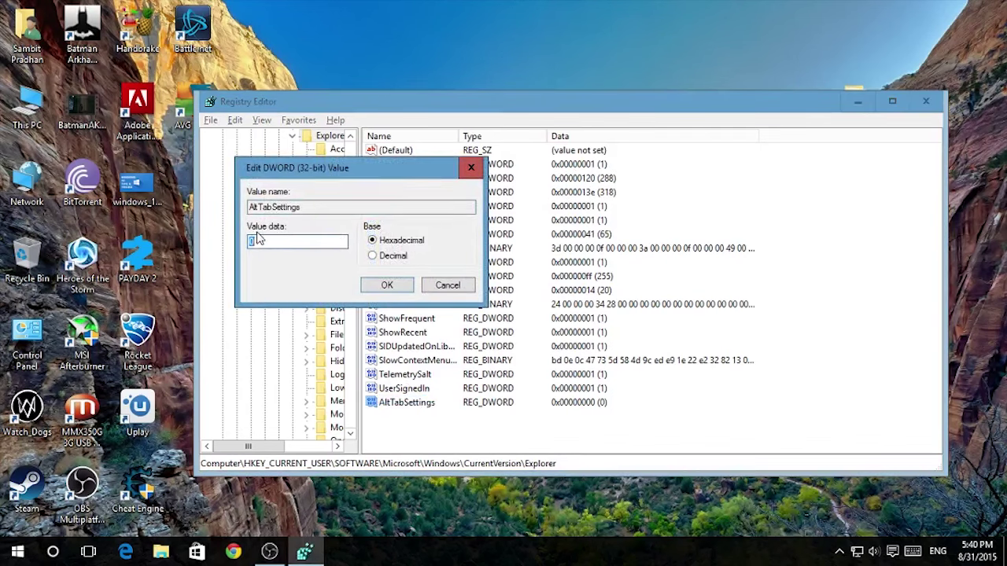
key(Return)
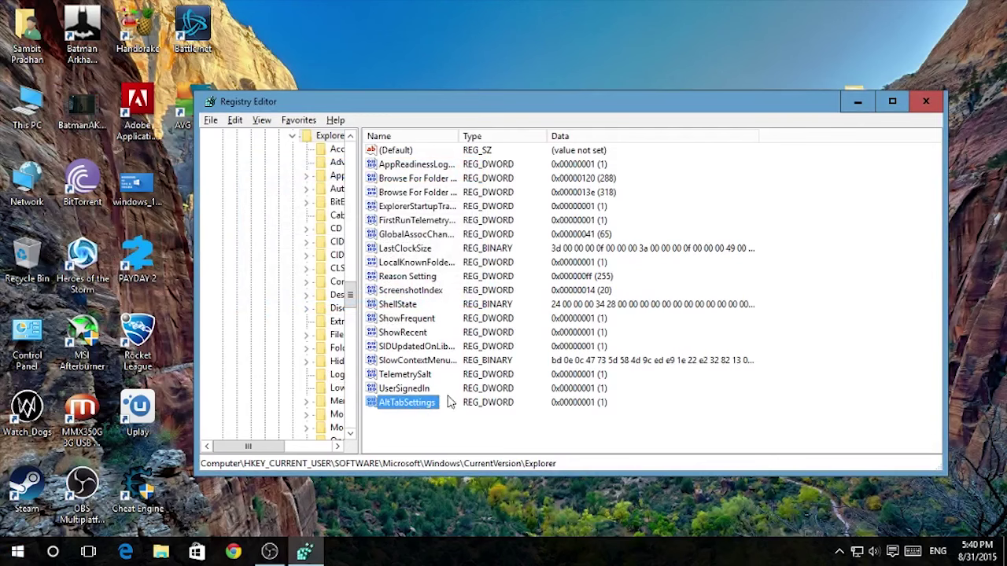
- Delete the AltTabSettings value from the Explorer key
key(Delete)
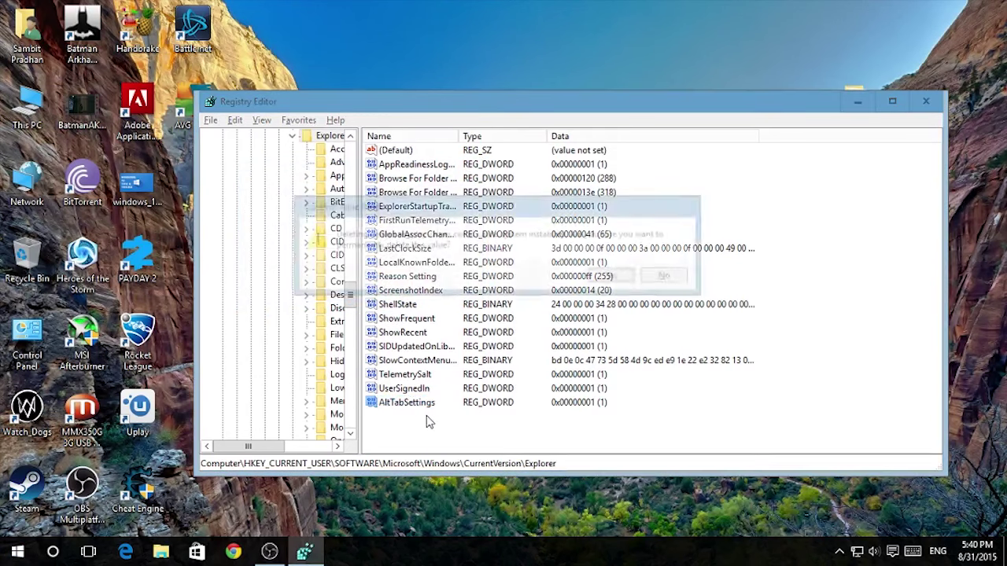
click(619, 276)
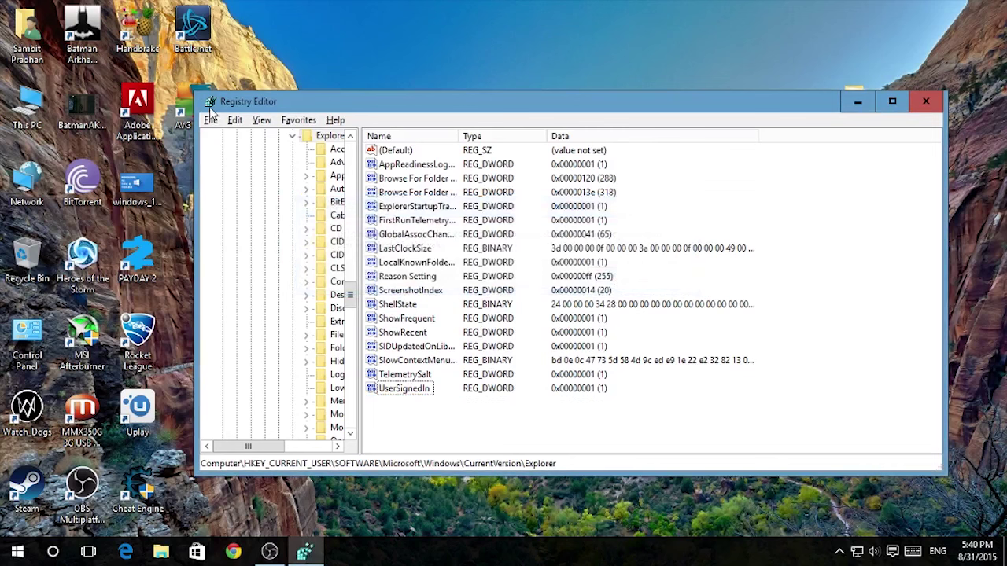
- Collapse the Explorer, CurrentVersion and Windows keys in the registry tree under HKEY_CURRENT_USER
click(292, 143)
click(292, 137)
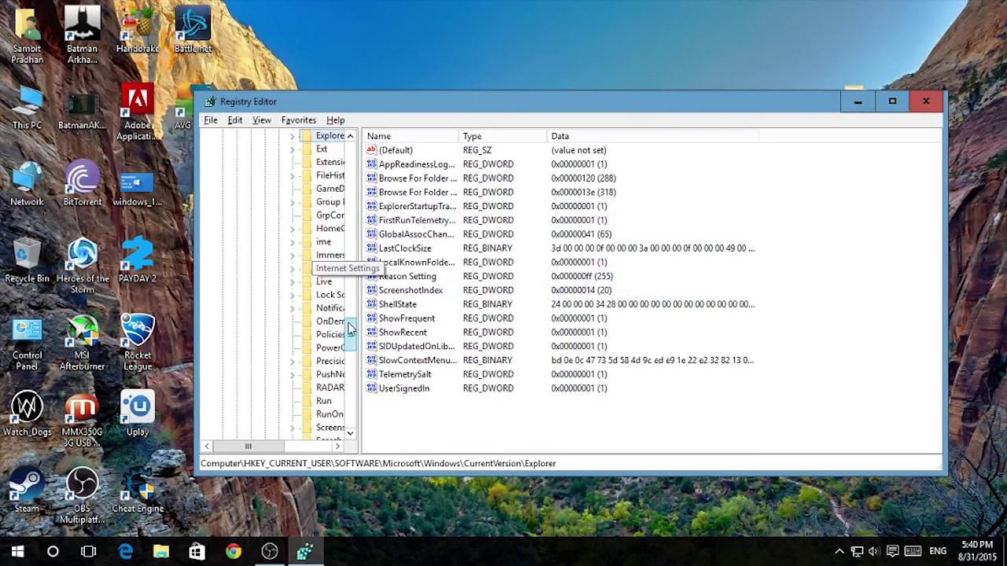
drag(349, 338, 351, 288)
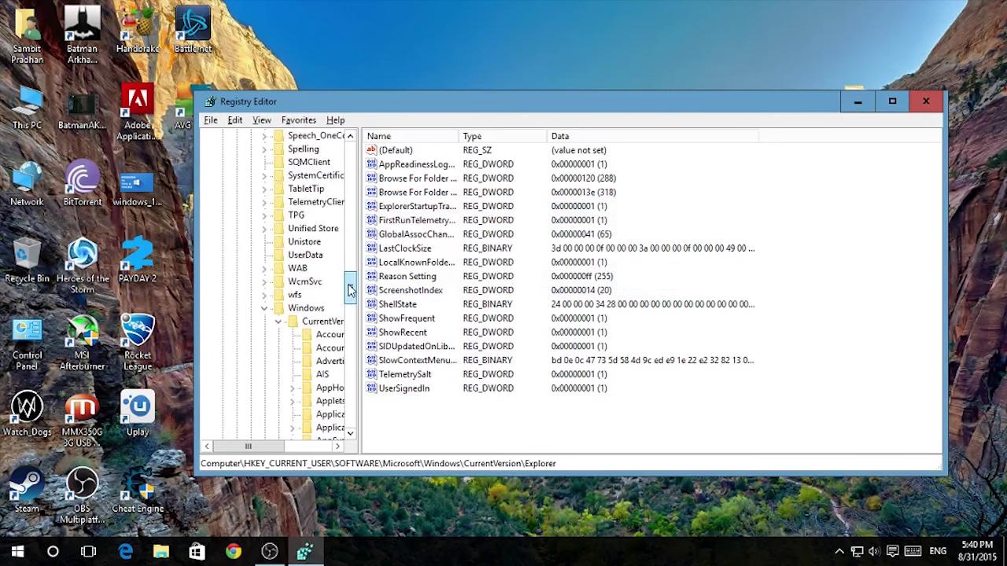
click(280, 321)
click(264, 308)
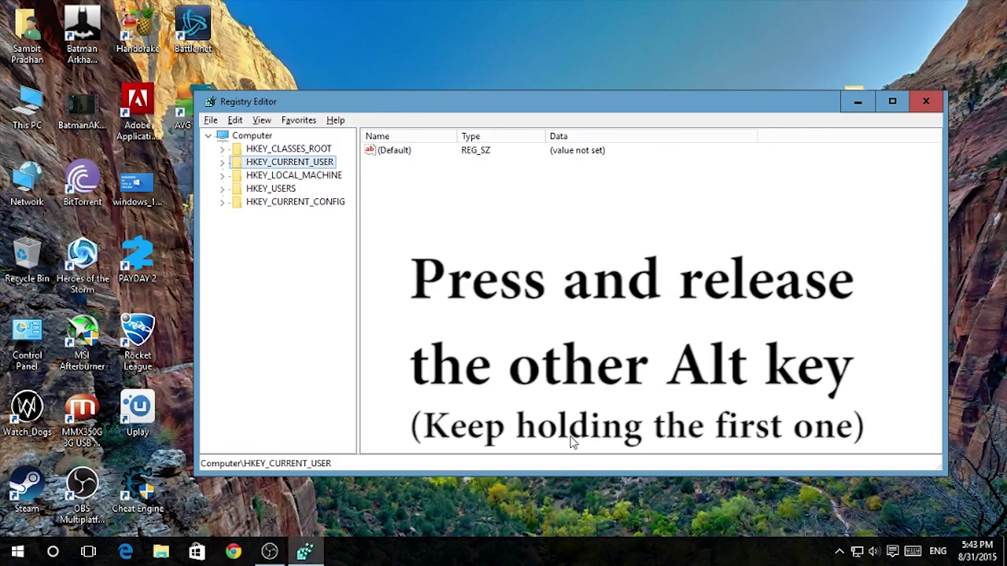
- Bring up the classic icon-style window switcher and cycle between the Registry Editor and OBS entries
key(alt)
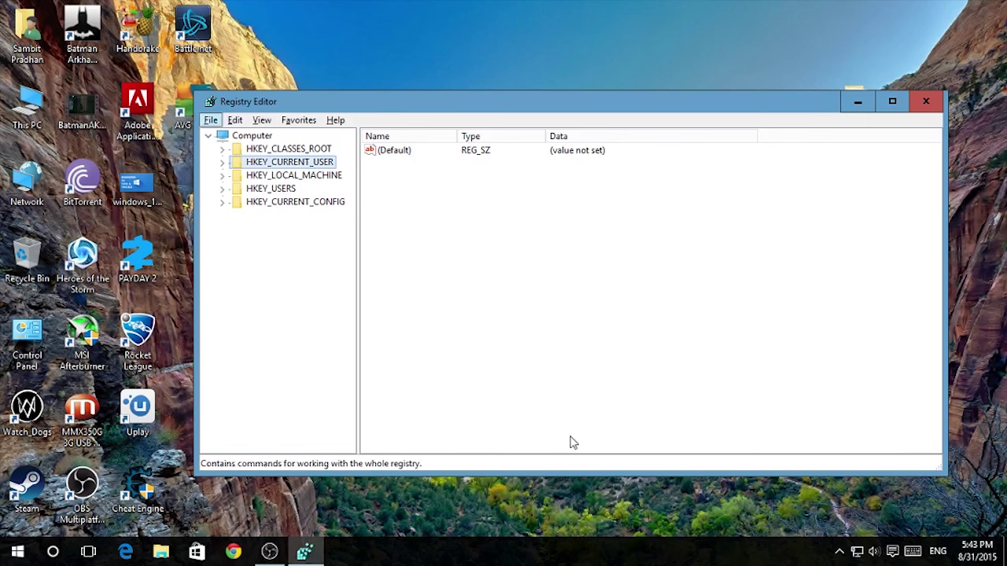
key(alt+Tab)
key(Tab)
key(Tab)
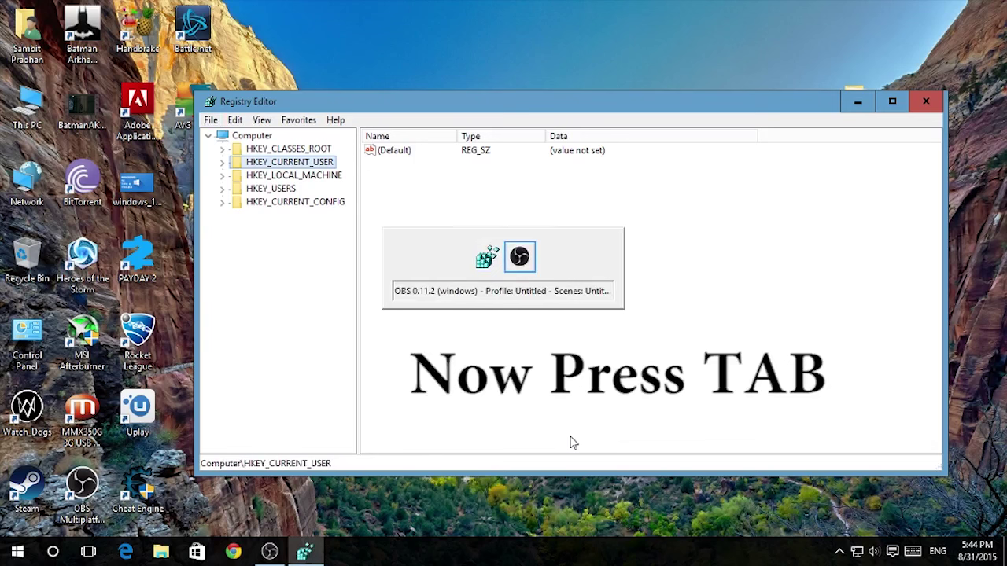
key(Tab)
key(Tab)
key(Tab)
key(Tab)
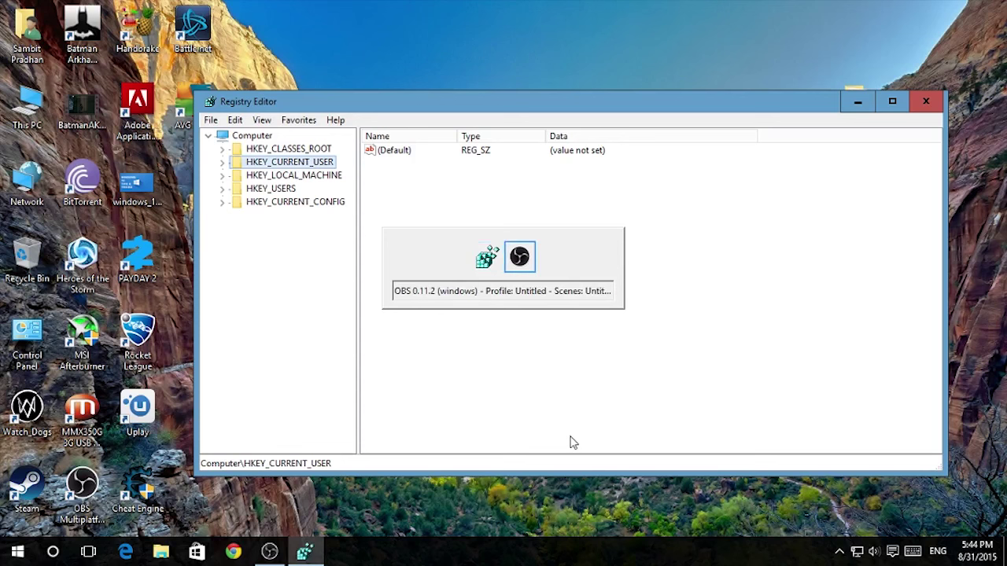
key(Tab)
key(Tab)
key(Tab)
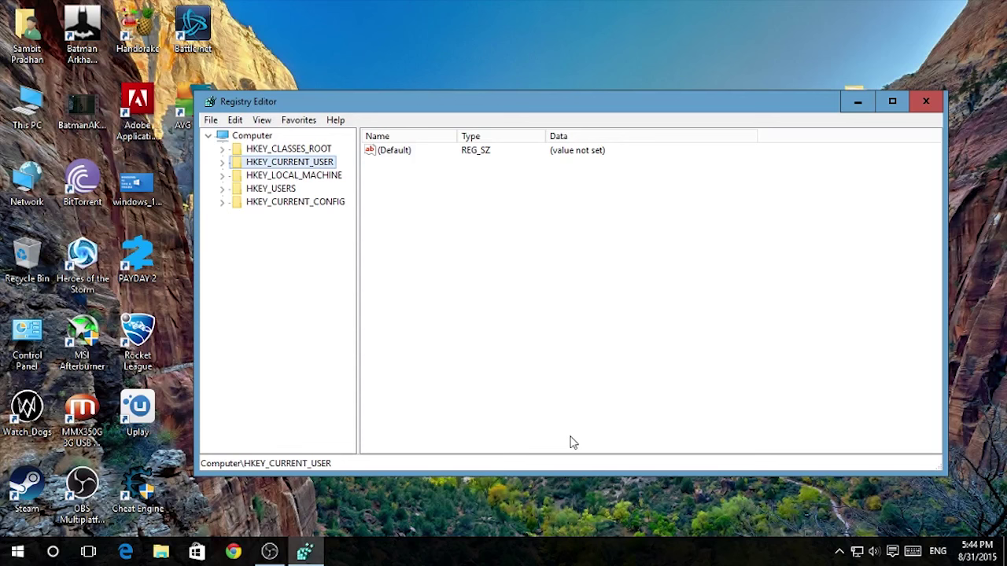
- Switch to the OBS window using the window switcher, and minimize it to return to Registry Editor
key(alt+Tab)
key(Tab)
key(Tab)
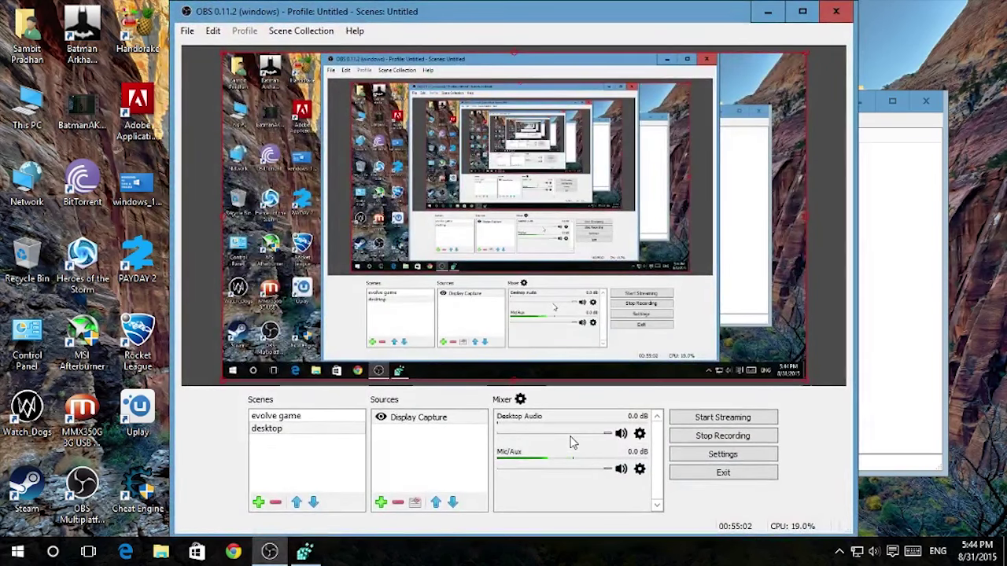
key(alt+Tab)
click(768, 11)
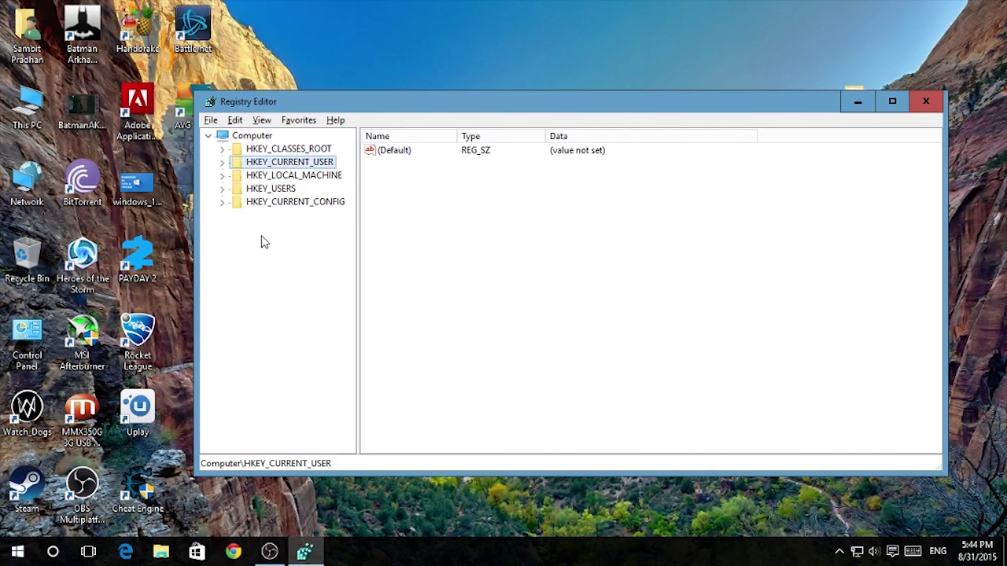
- Expand HKEY_LOCAL_MACHINE in the registry tree, followed by its SOFTWARE key
click(260, 176)
click(223, 177)
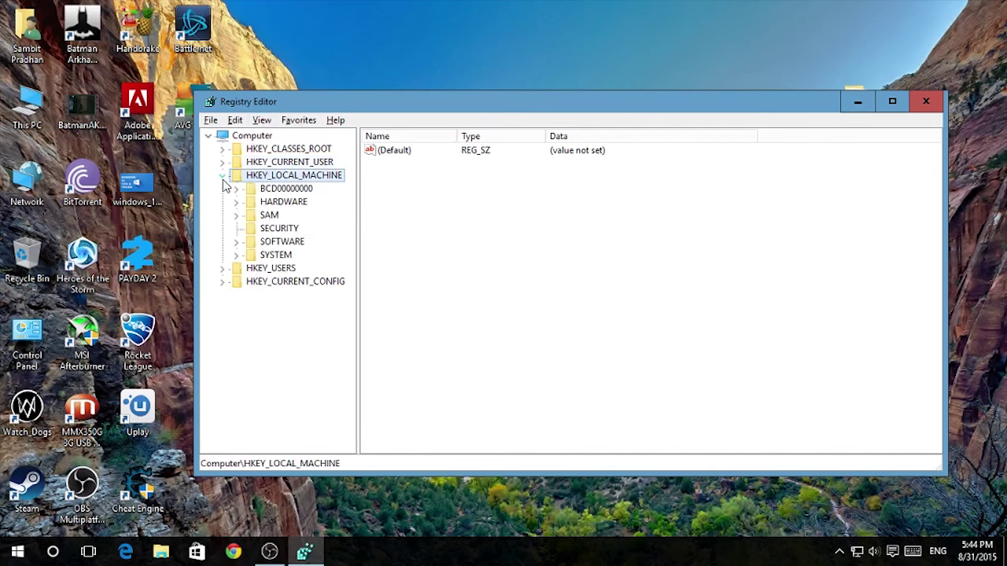
click(236, 241)
click(237, 241)
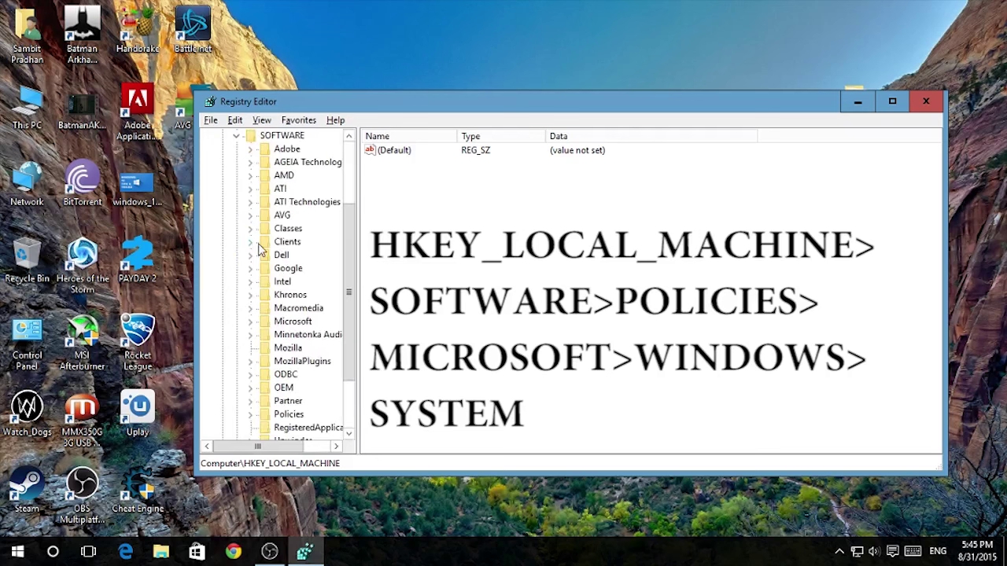
- Expand Policies, Microsoft and Windows under HKEY_LOCAL_MACHINE\SOFTWARE and select the System subkey
click(289, 312)
key(p)
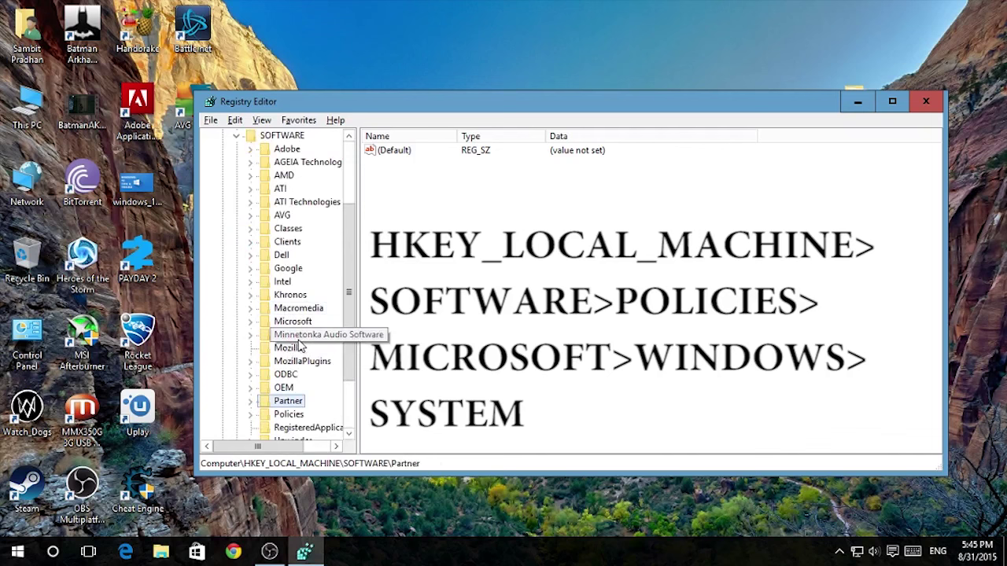
click(250, 415)
scroll(315, 400, down, 1)
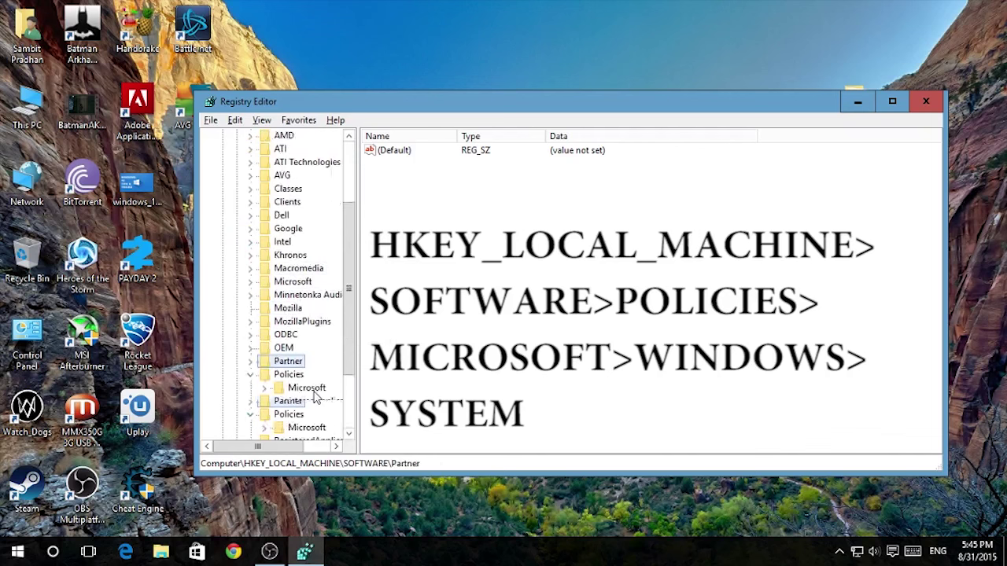
click(265, 388)
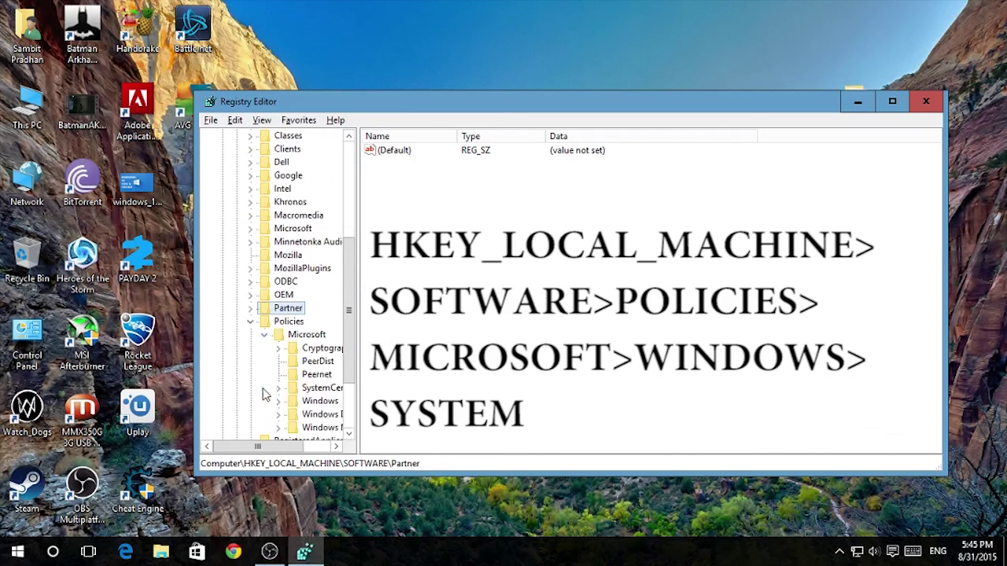
double_click(318, 401)
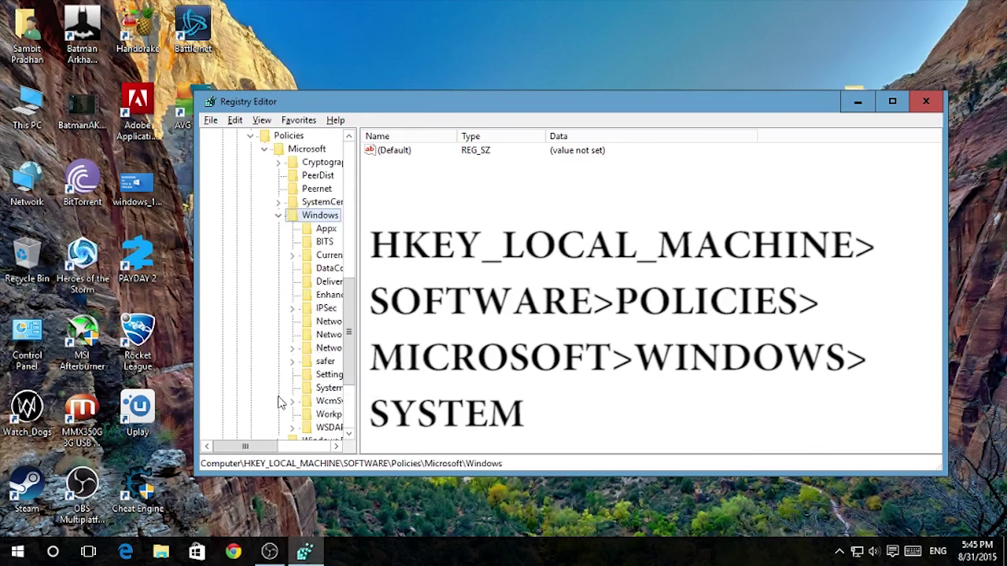
click(320, 391)
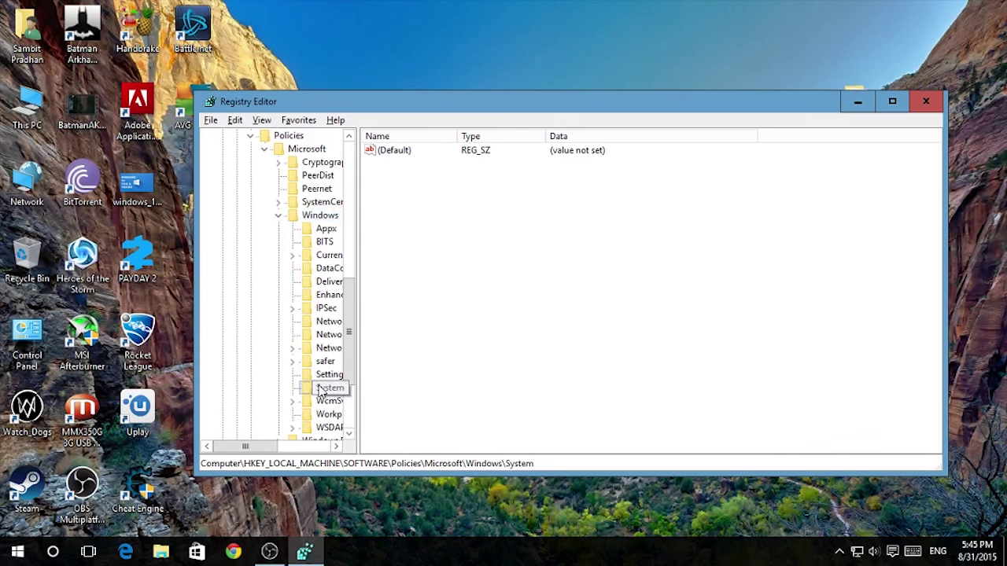
- Create a DWORD (32-bit) value named DisableLogonBackgroundImage in the System key
right_click(527, 239)
mouse_move(551, 247)
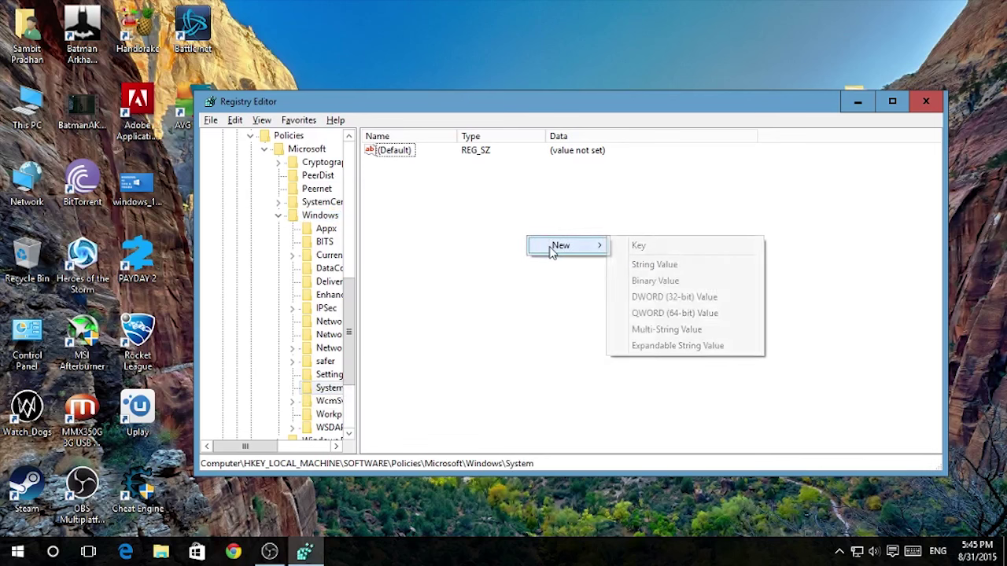
click(675, 297)
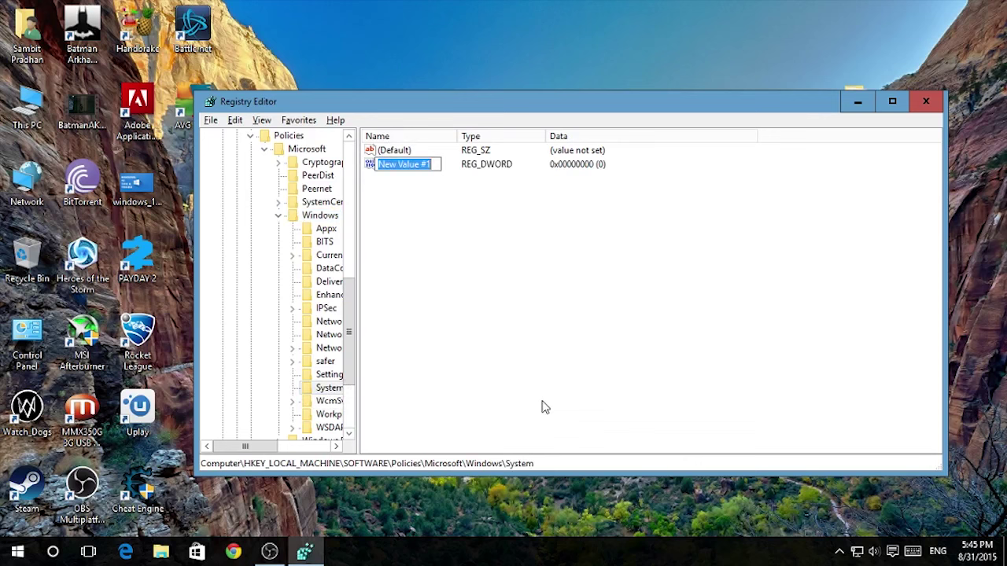
text(Di)
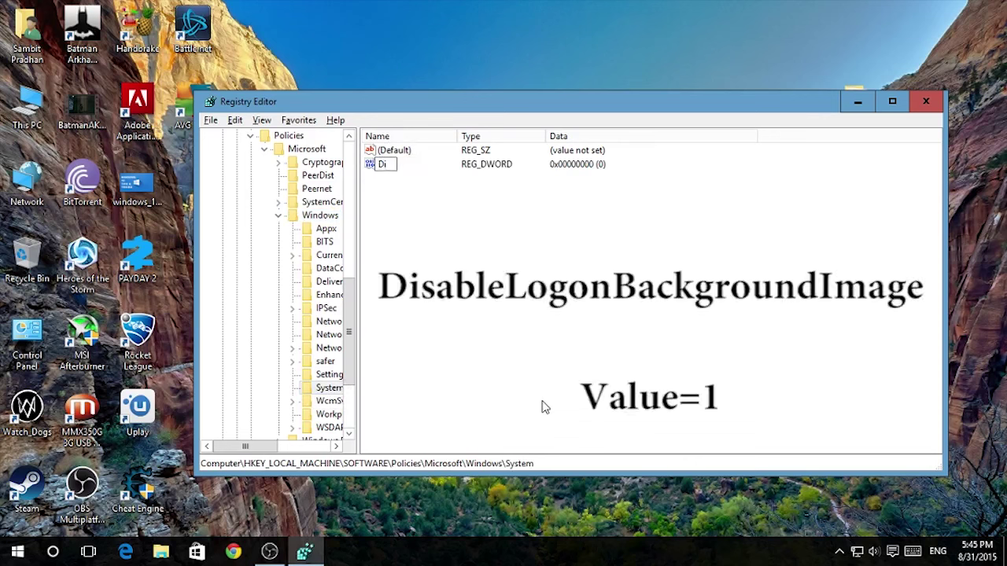
text(sableLogo)
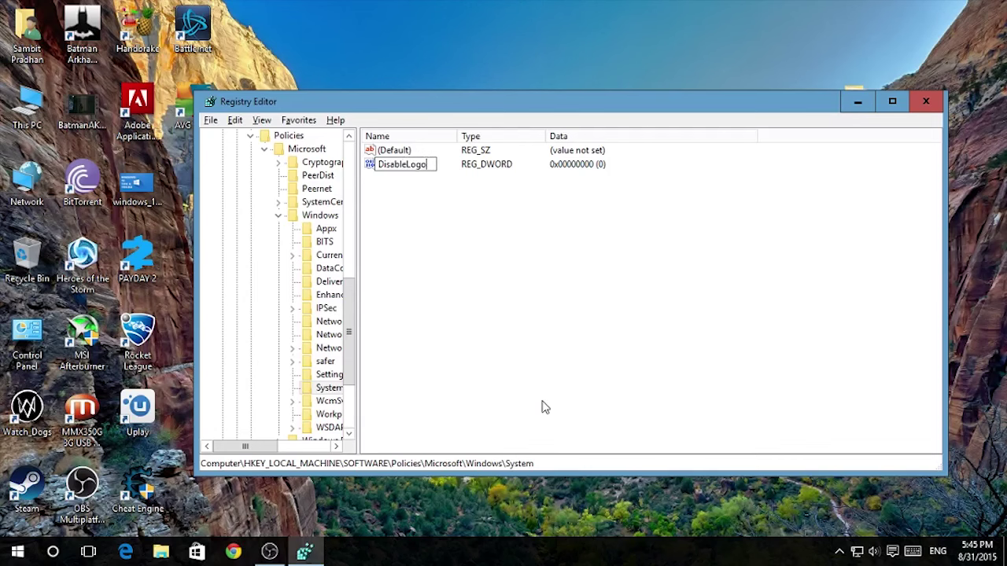
text(nBackgroundImage)
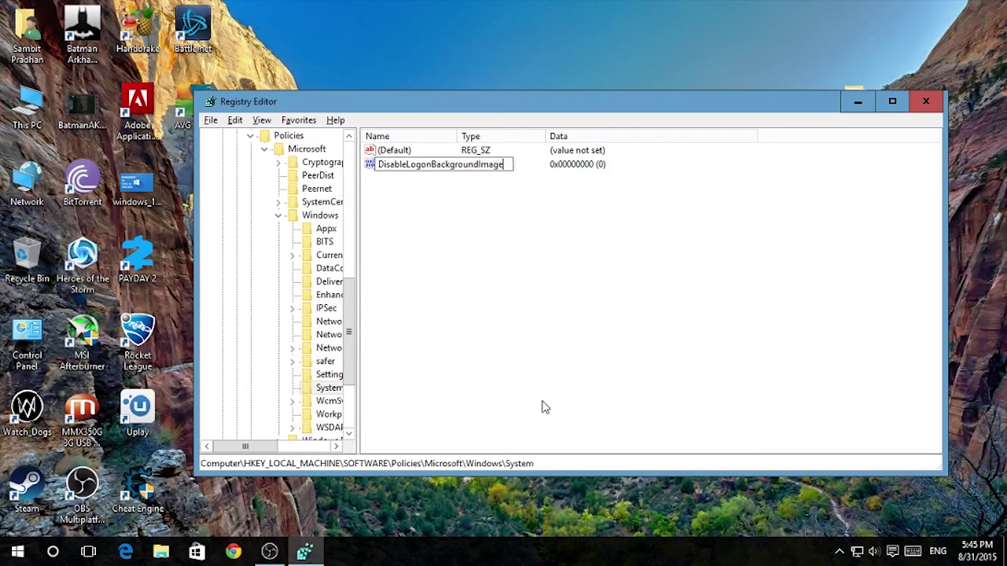
key(Return)
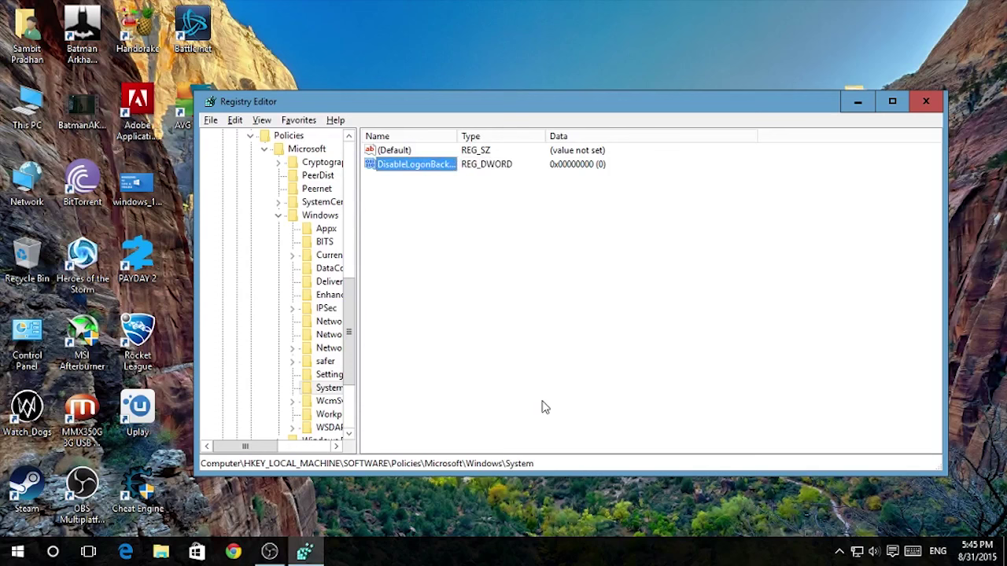
- Set the value data of DisableLogonBackgroundImage to 1
double_click(417, 165)
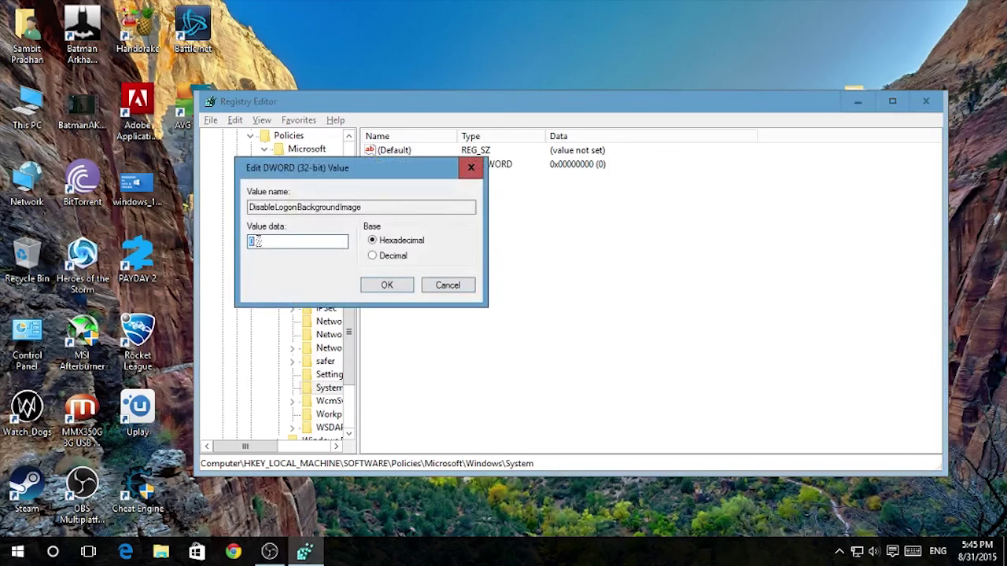
text(1)
click(398, 286)
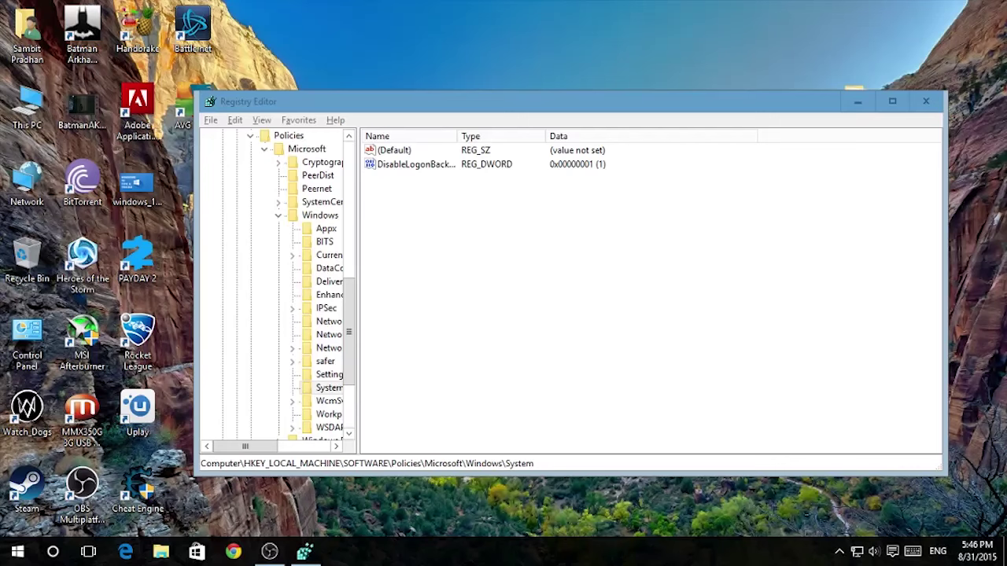
click(270, 552)
click(270, 555)
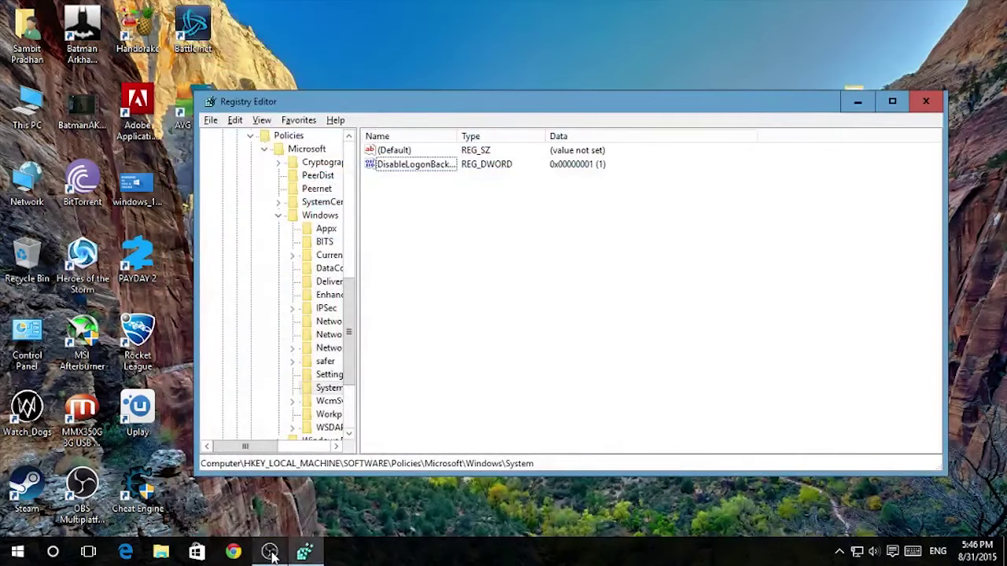
- Delete the DisableLogonBackgroundImage value from the System key and lock the computer to check the logon screen
click(417, 166)
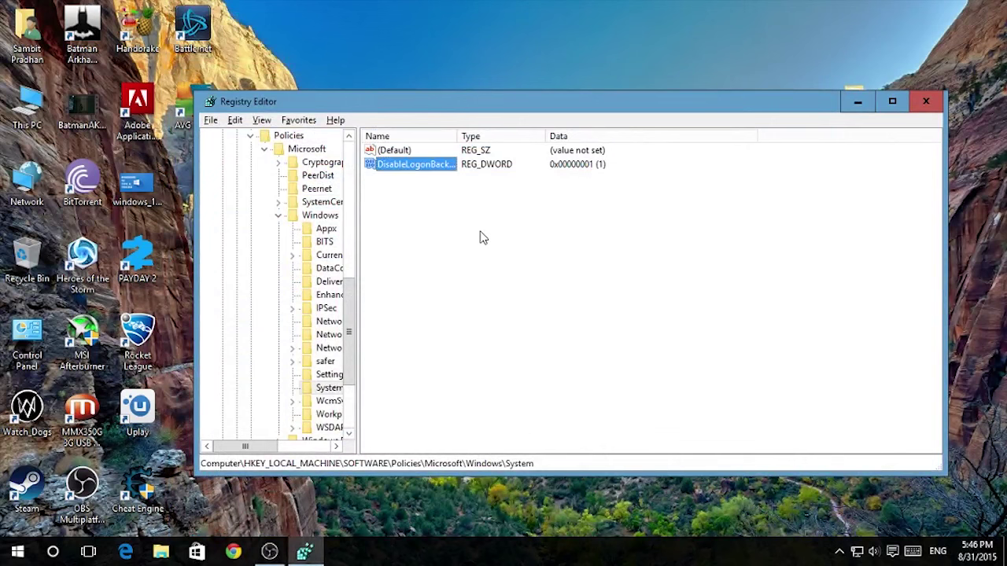
key(Delete)
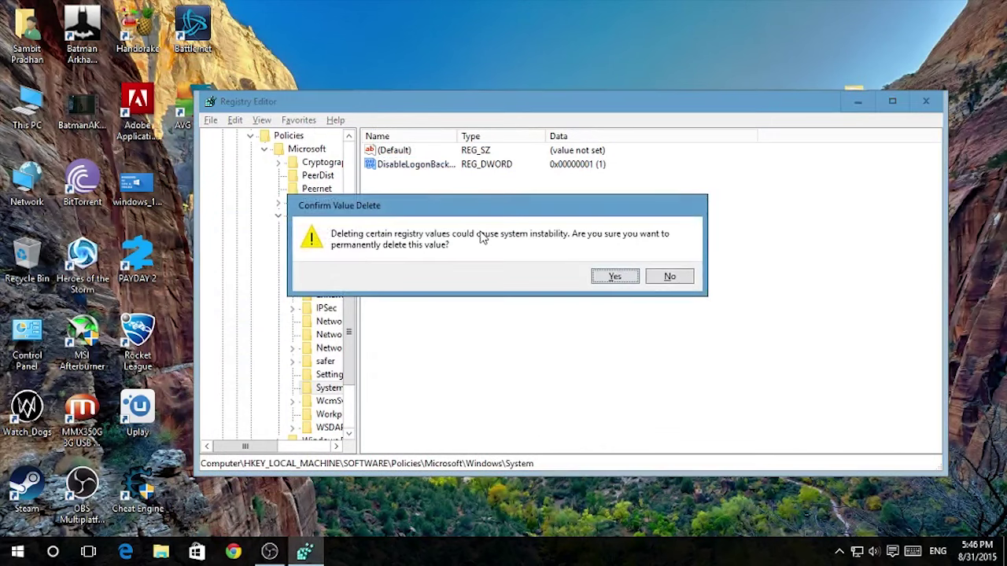
click(611, 285)
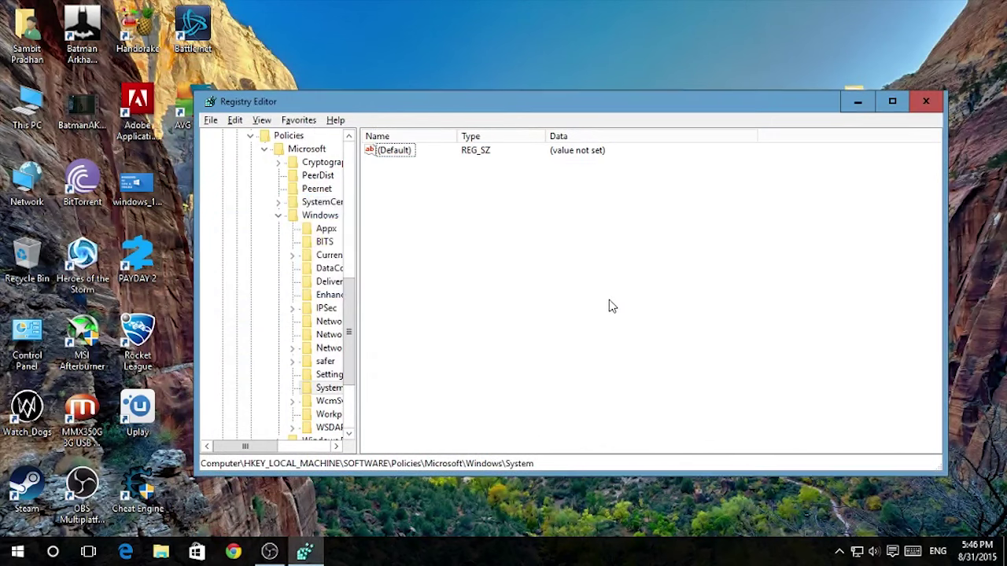
key(super+l)
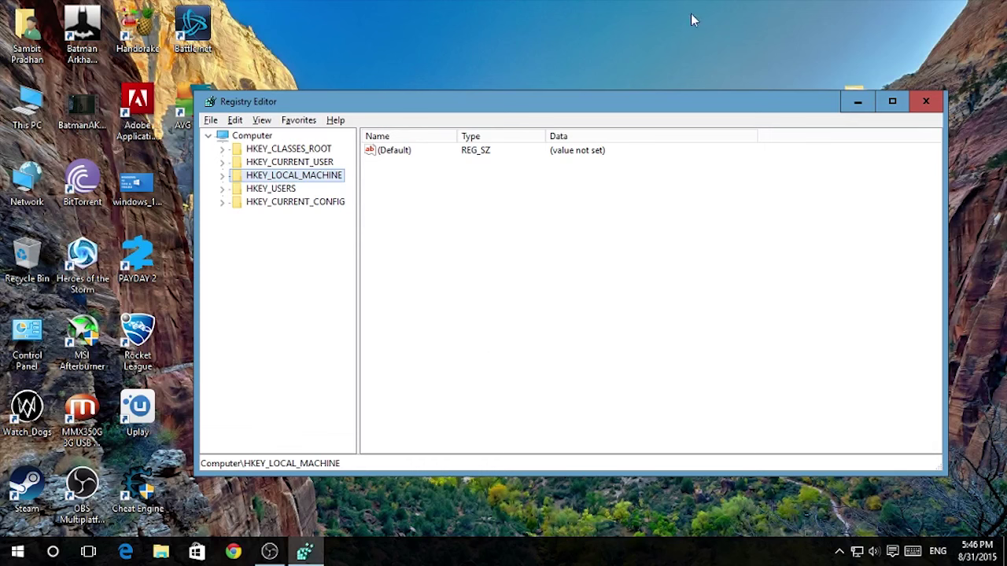
- Show the current Windows 10 volume control, and return to Registry Editor
click(873, 551)
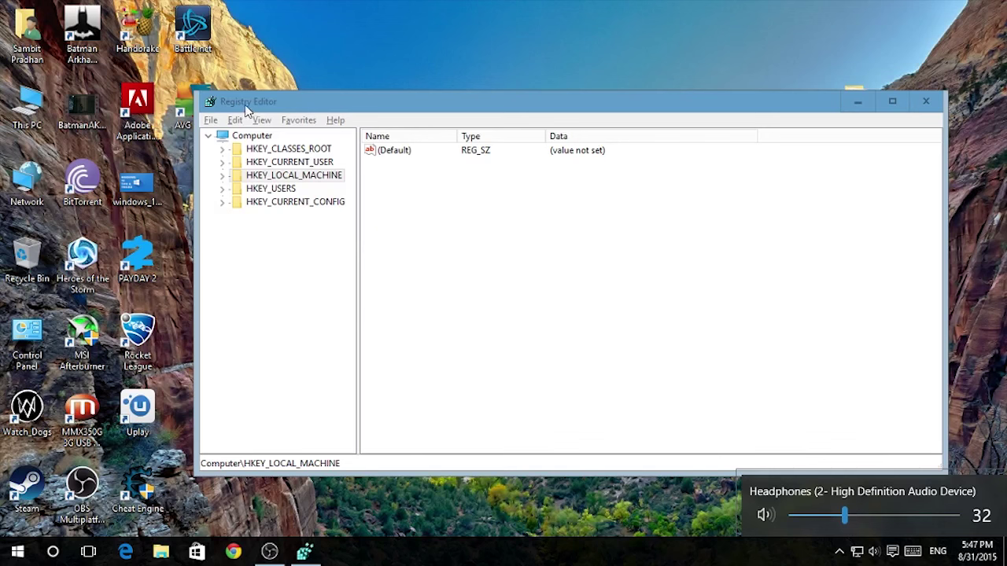
click(326, 108)
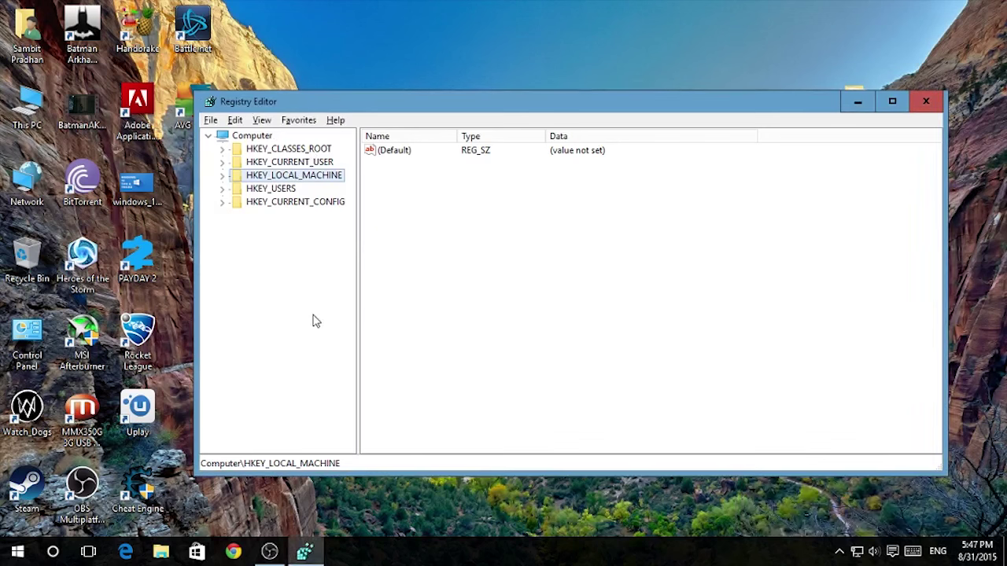
- Expand HKEY_LOCAL_MACHINE, its SOFTWARE key and the Microsoft subkey in the registry tree
click(223, 175)
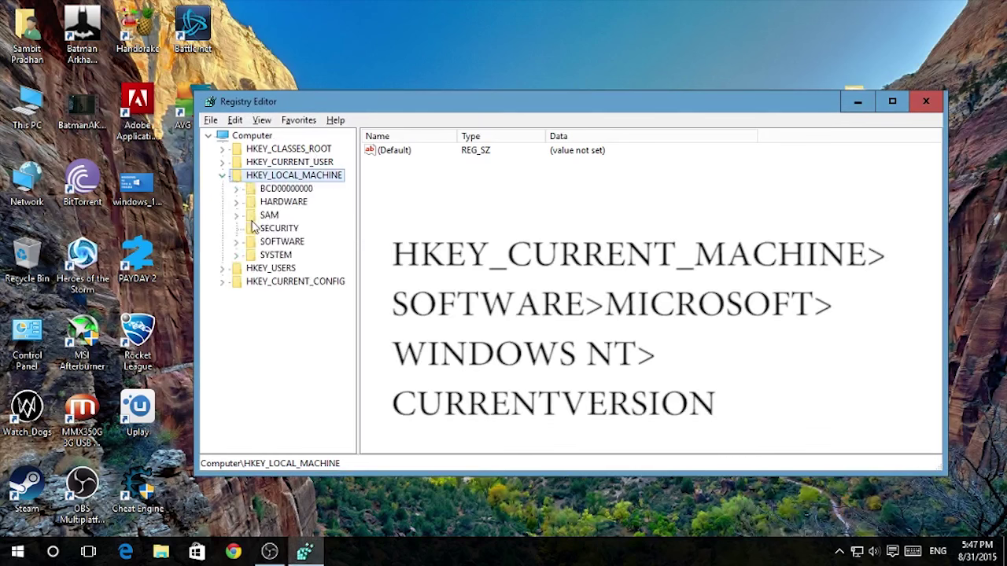
click(236, 242)
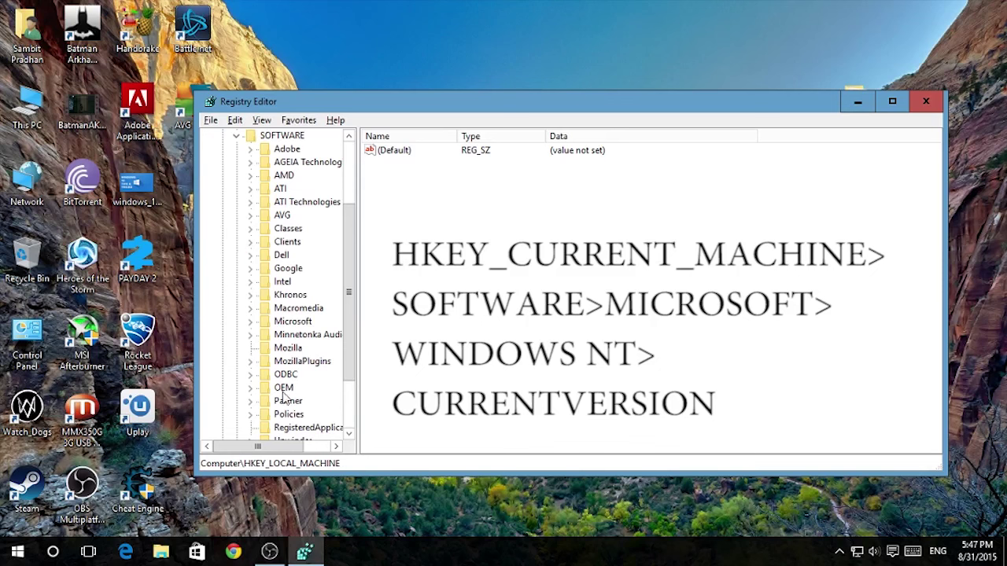
scroll(252, 329, down, 2)
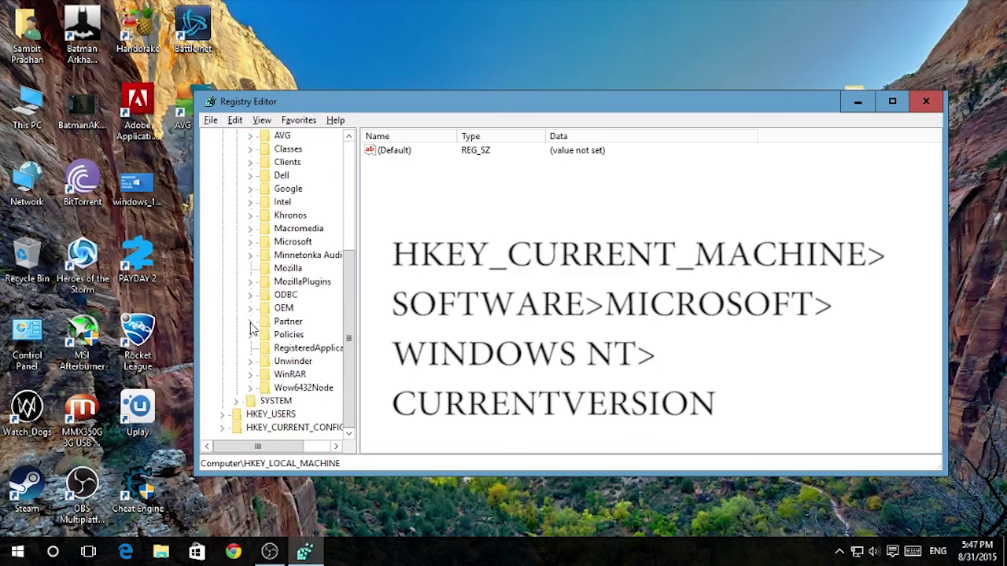
click(250, 241)
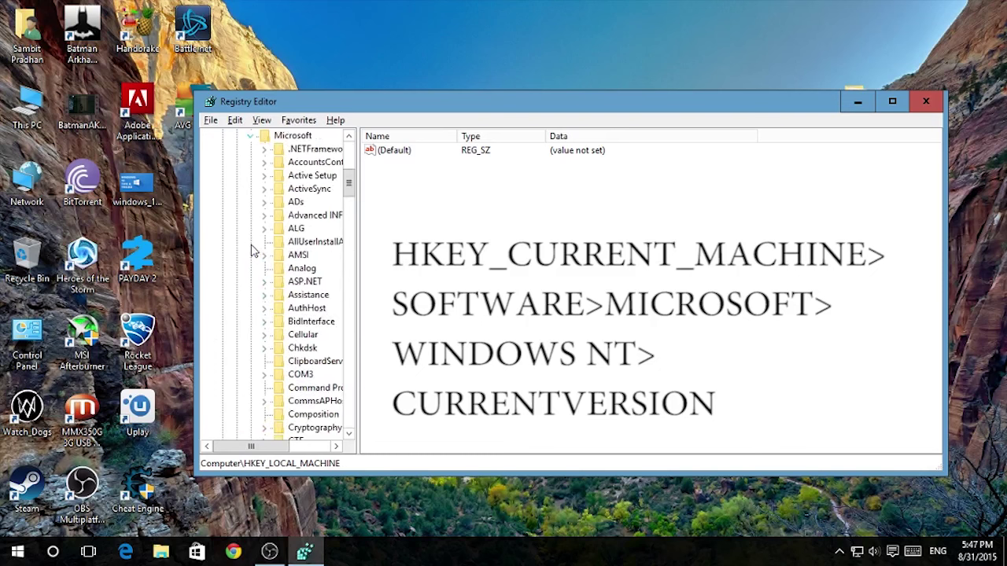
- Expand the Windows NT key under Microsoft and open its CurrentVersion subkey
click(317, 361)
text(wal)
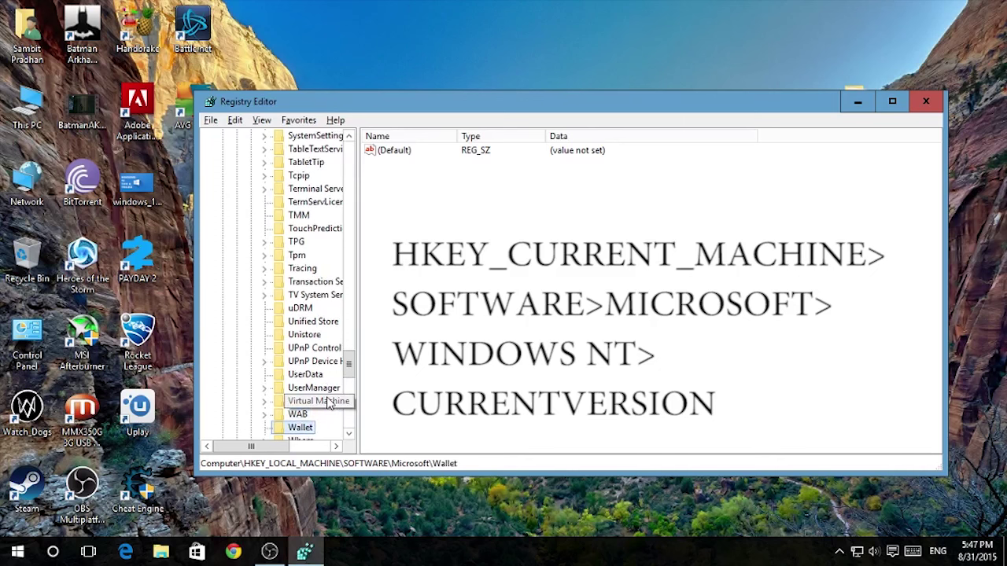
scroll(329, 403, down, 3)
scroll(321, 421, down, 1)
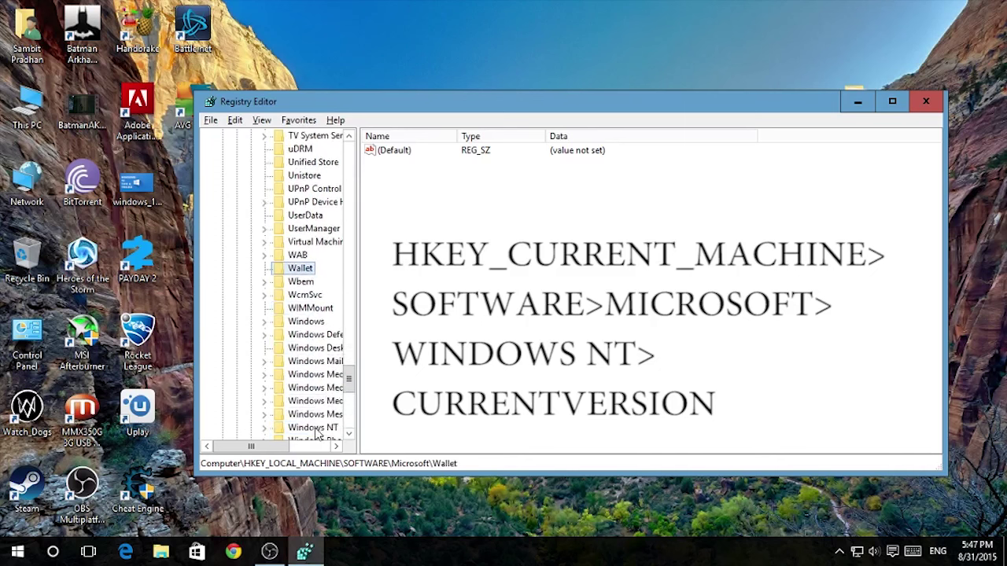
click(267, 428)
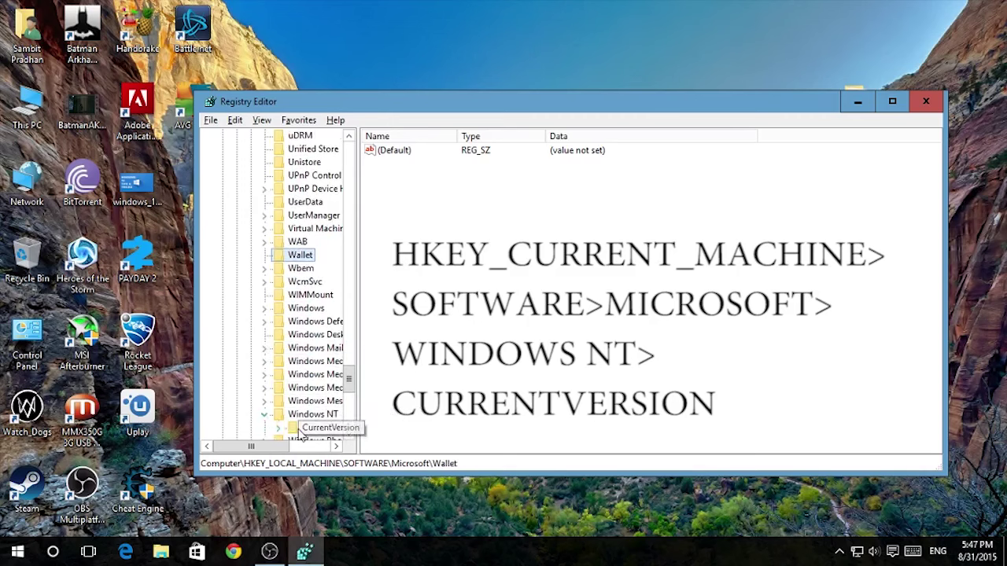
double_click(303, 429)
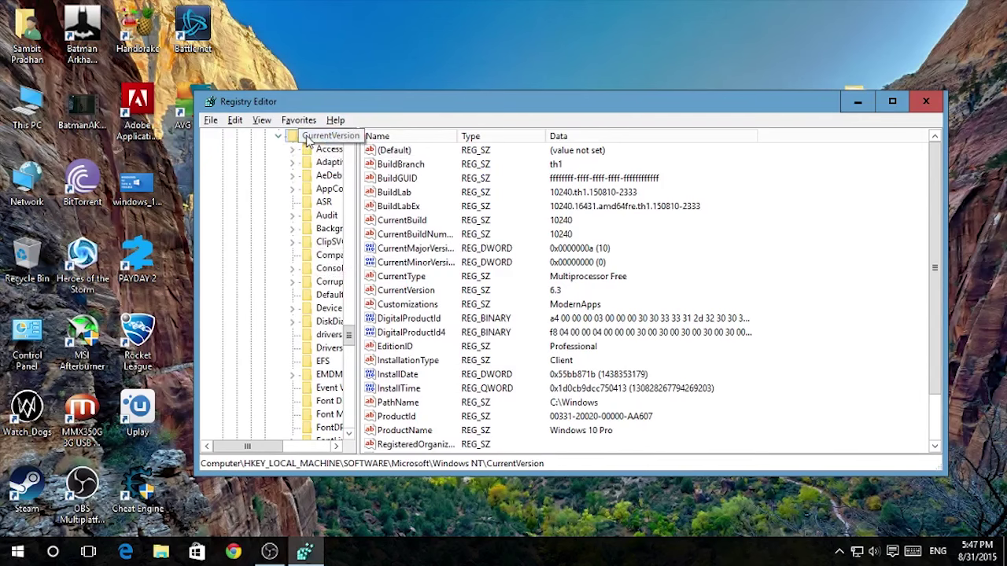
- Create a new key named MTCUVC under CurrentVersion
right_click(306, 138)
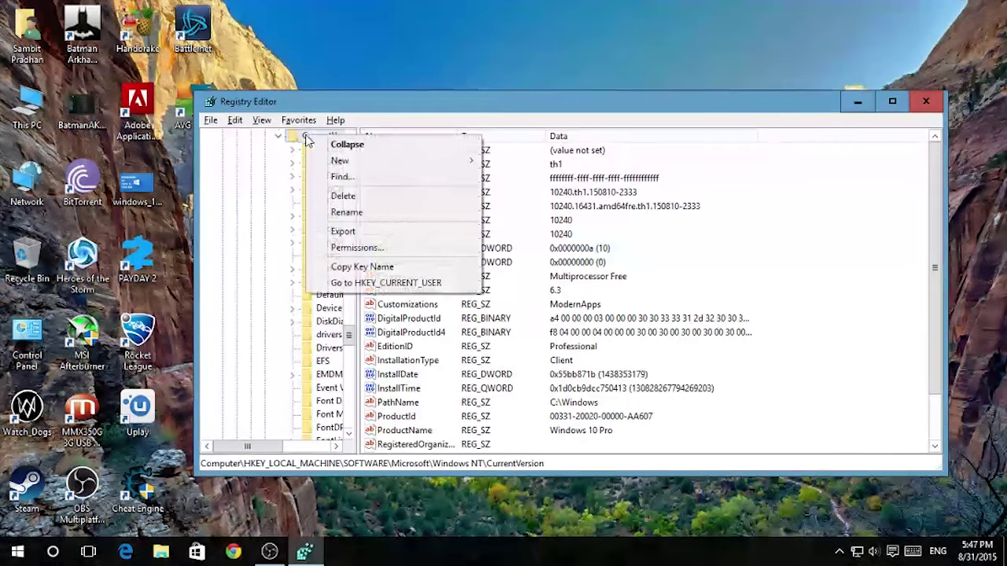
mouse_move(454, 166)
click(507, 162)
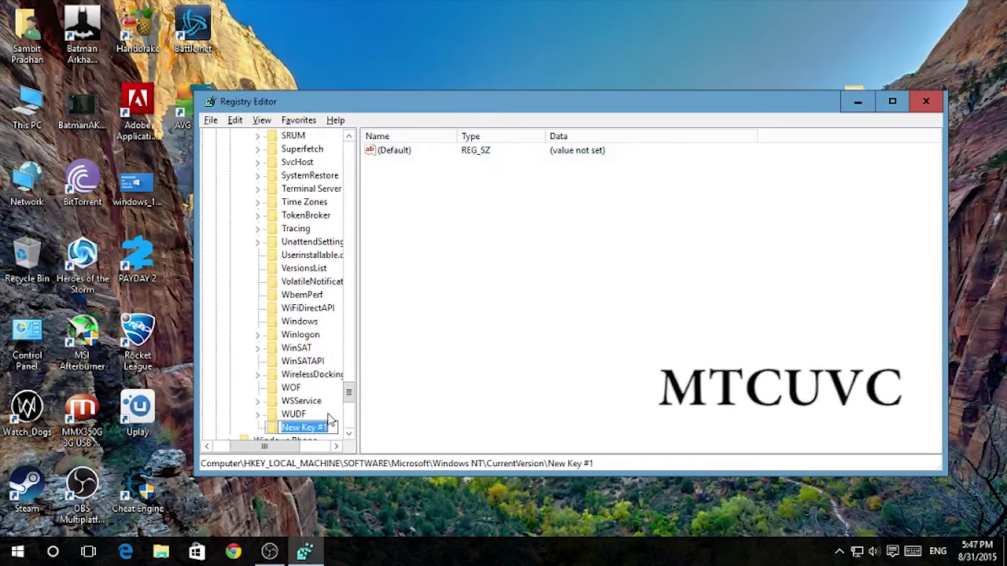
text(MT)
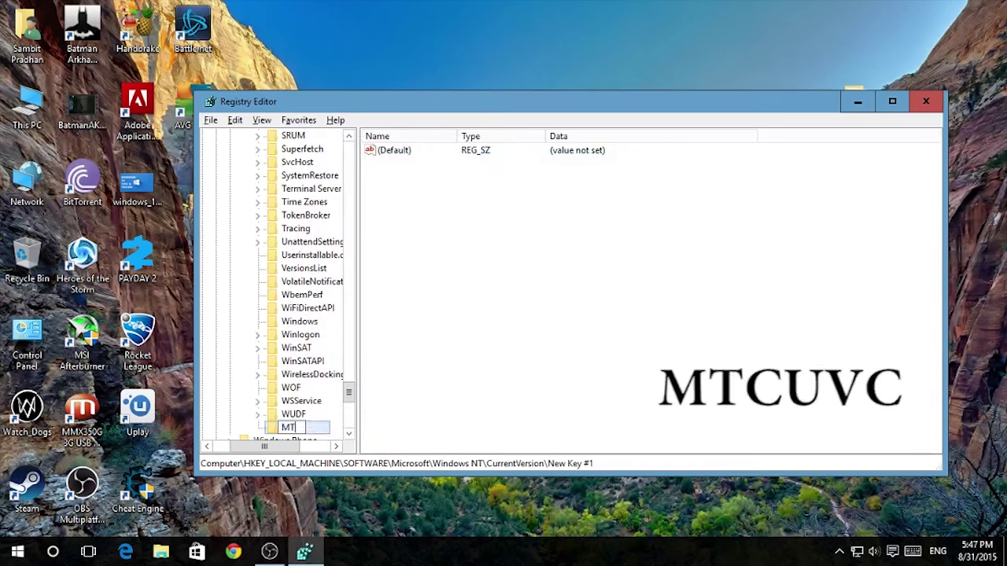
text(CUVC)
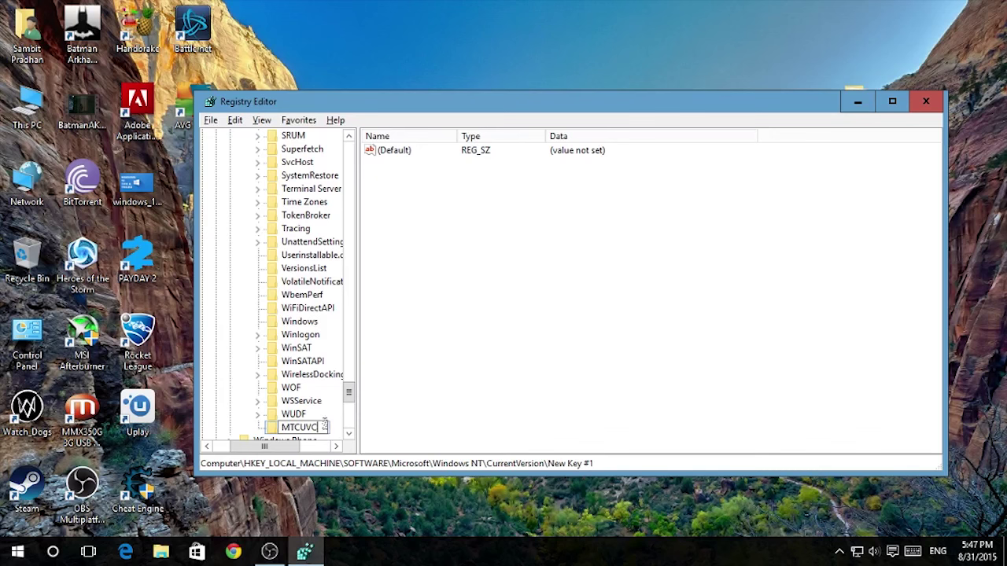
key(Return)
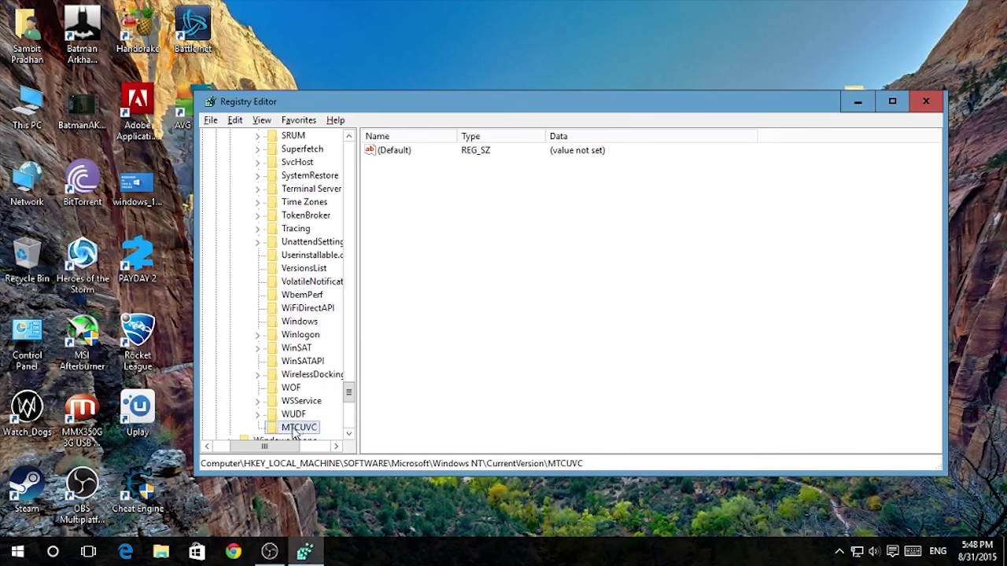
- Create a DWORD (32-bit) value named EnableMtcUvc in the MTCUVC key, and open the volume control to check its style
click(464, 210)
right_click(464, 210)
mouse_move(504, 218)
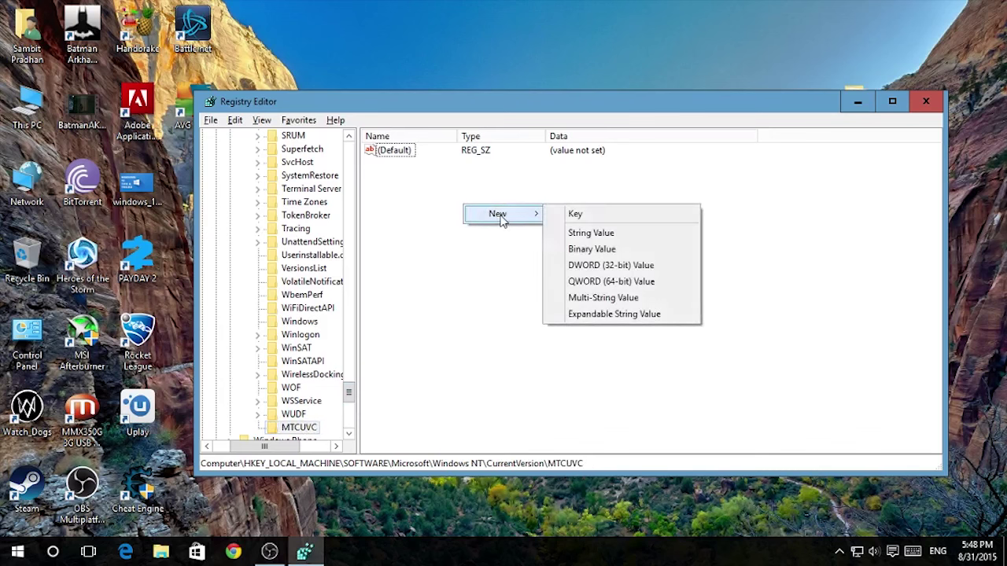
click(613, 265)
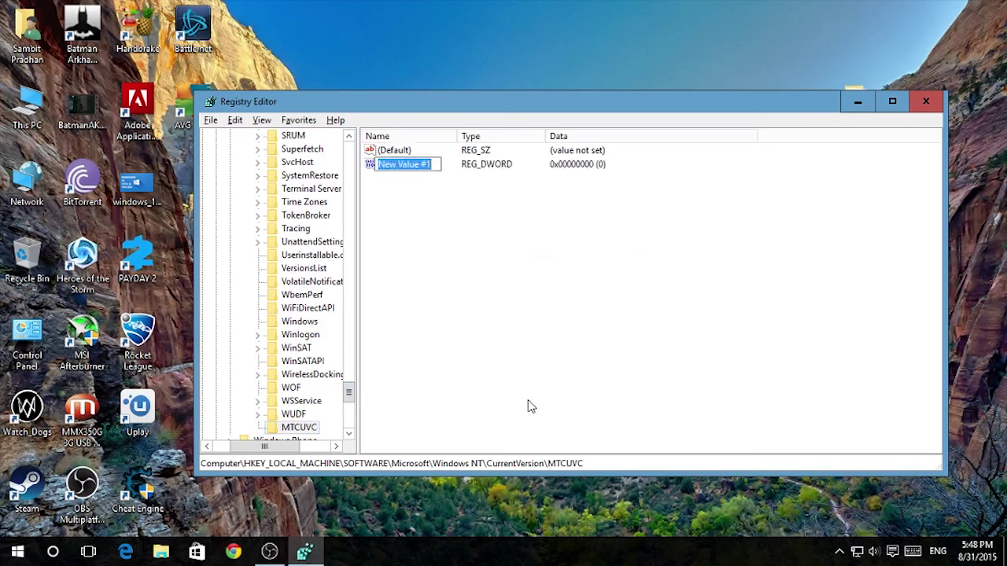
text(En)
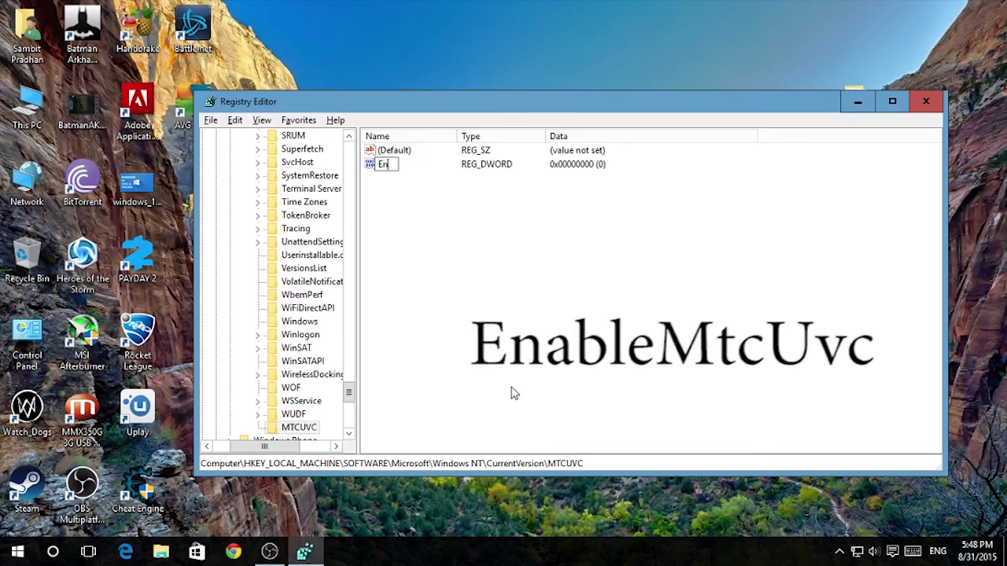
text(ableMtcUv)
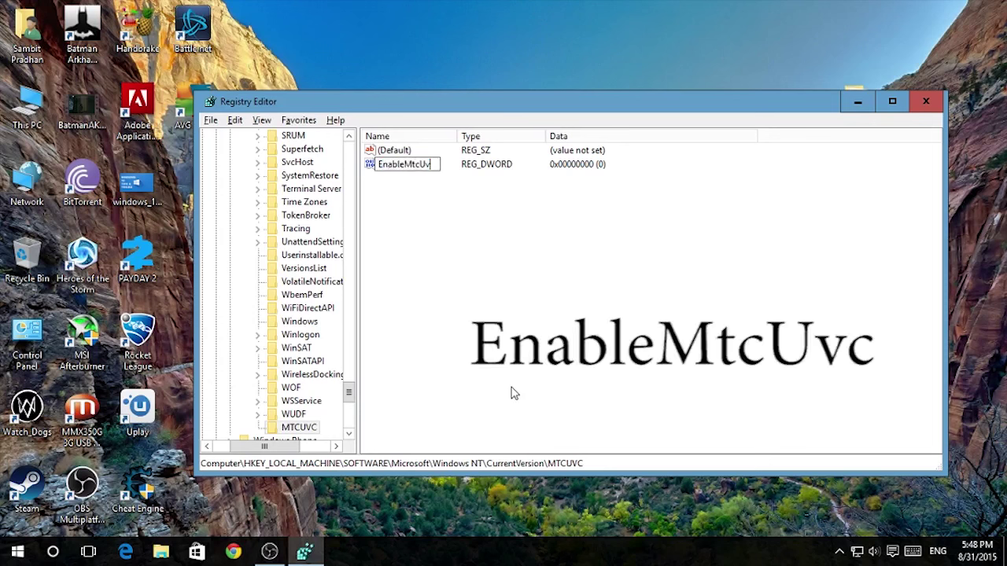
text(c)
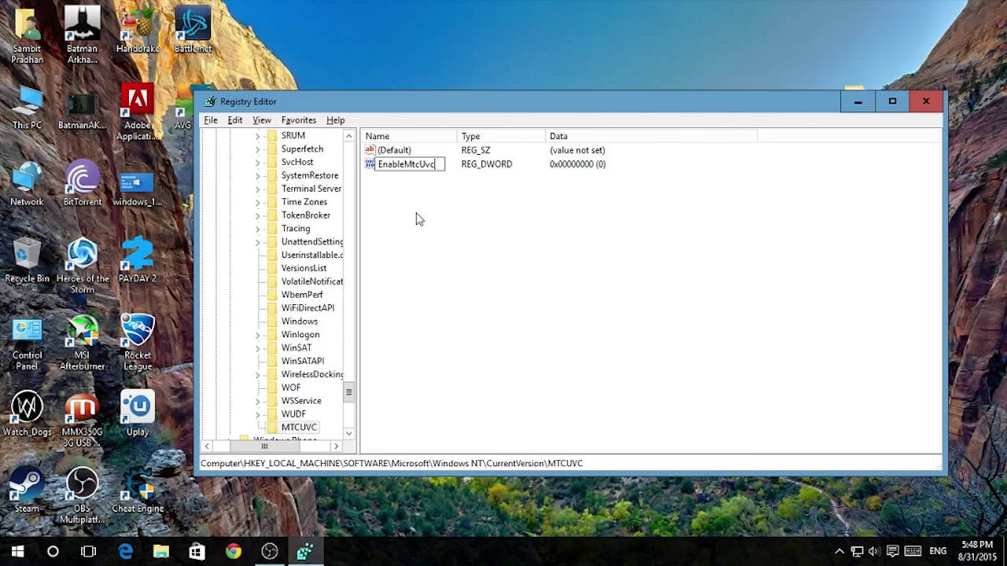
key(Return)
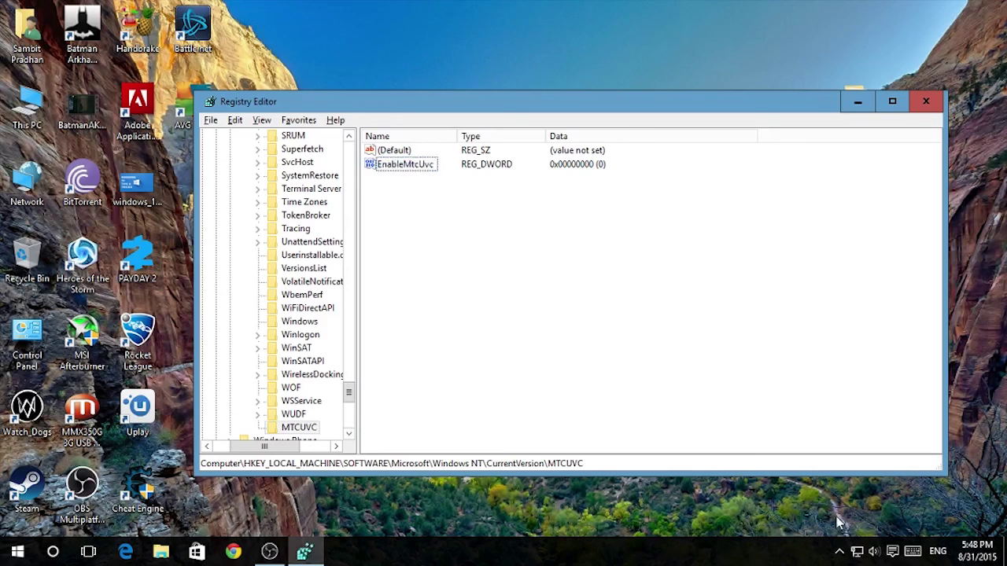
click(874, 552)
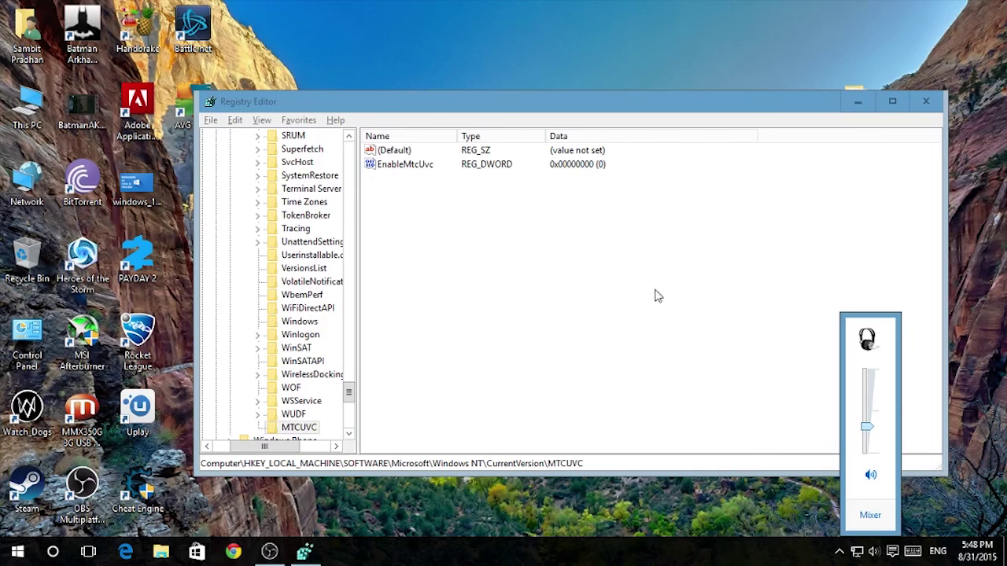
- Delete the EnableMtcUvc value from the MTCUVC key and open the volume control again to check its style
click(384, 166)
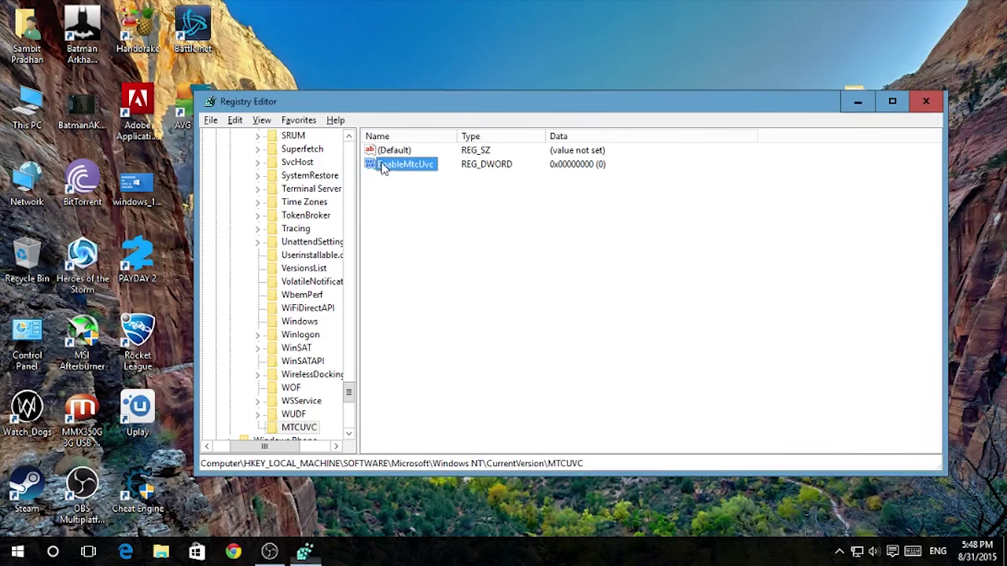
key(Delete)
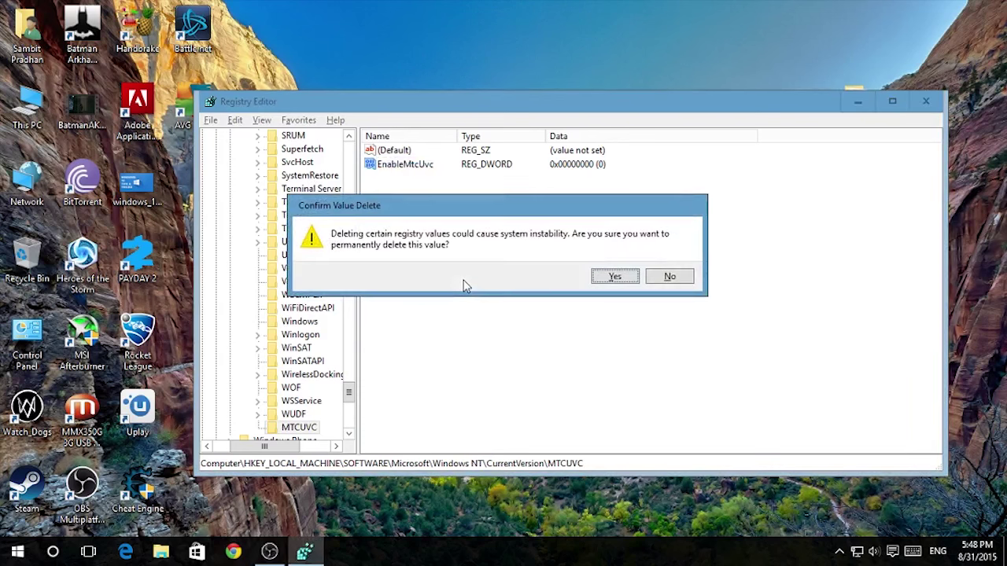
key(Return)
click(874, 552)
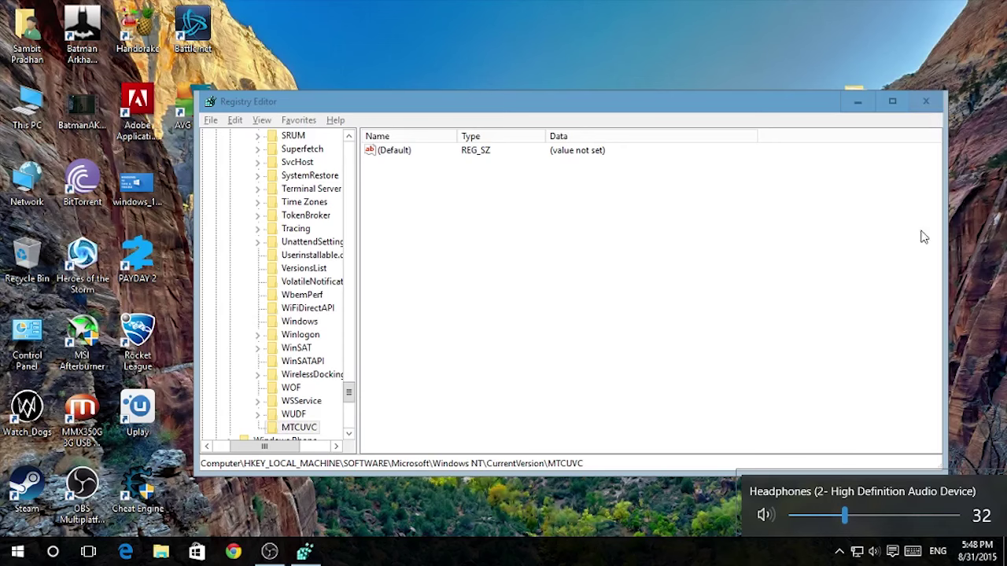
- Dismiss the volume control and close Registry Editor
click(919, 110)
click(919, 110)
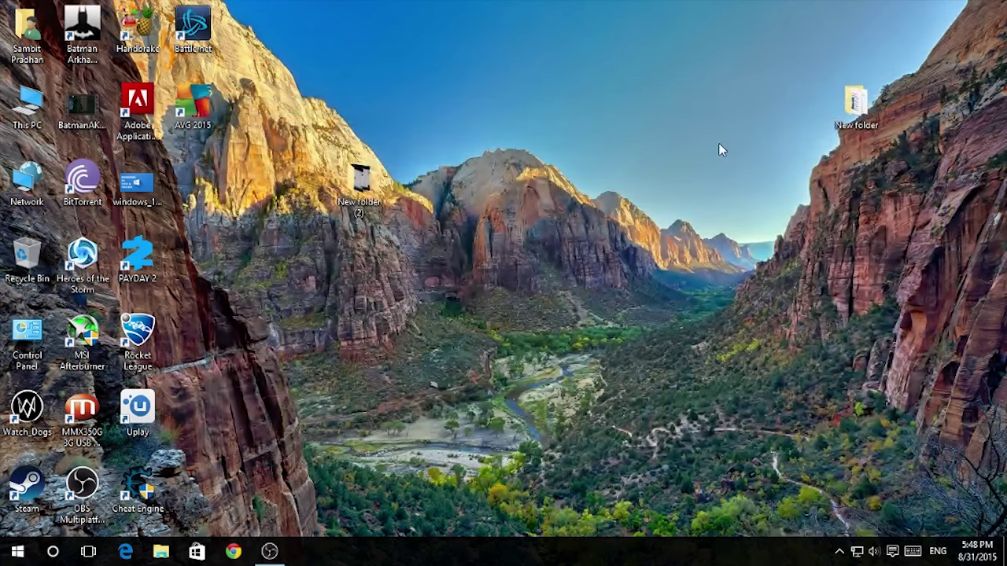